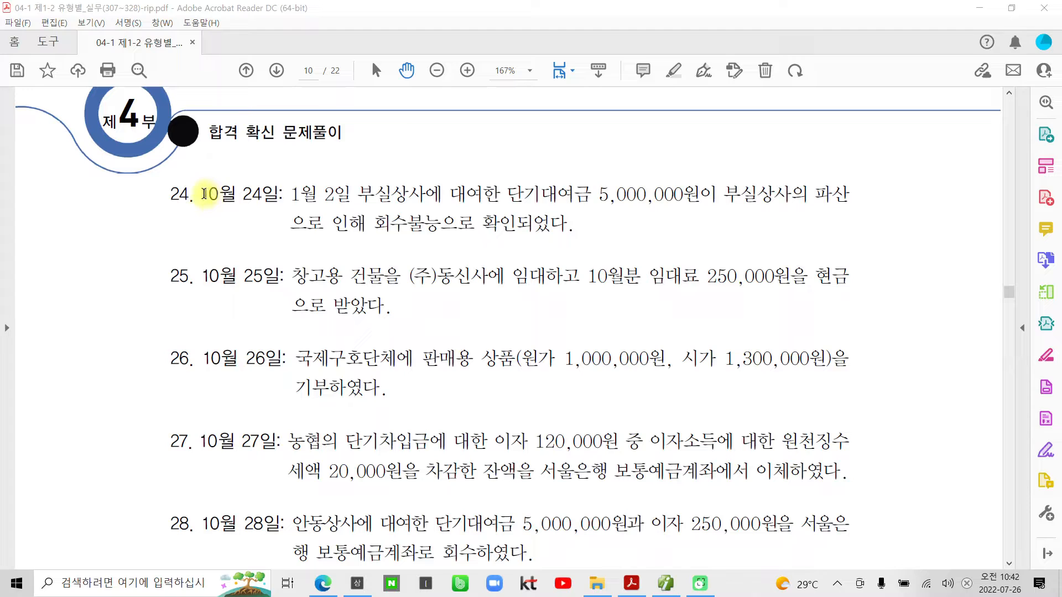
- Open a blank Notepad document over the PDF of practice problems
left_click(286, 223)
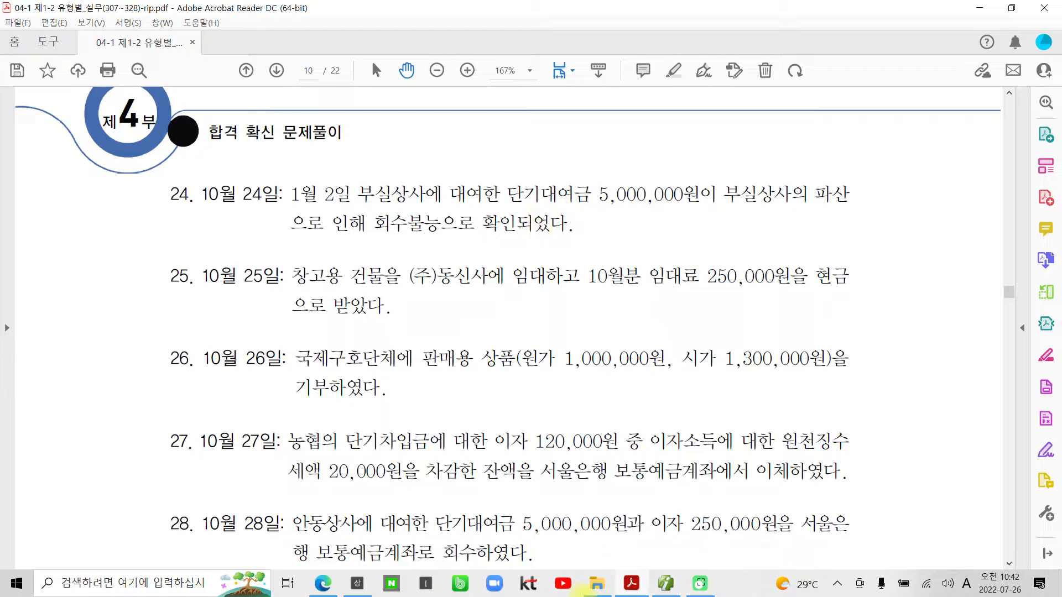
left_click(17, 584)
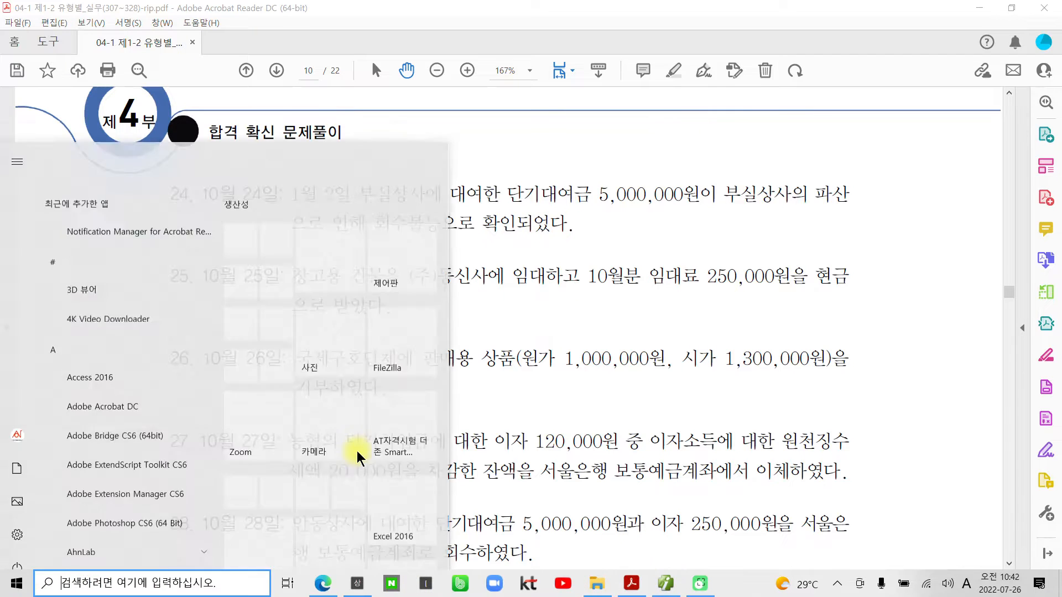
left_click(277, 288)
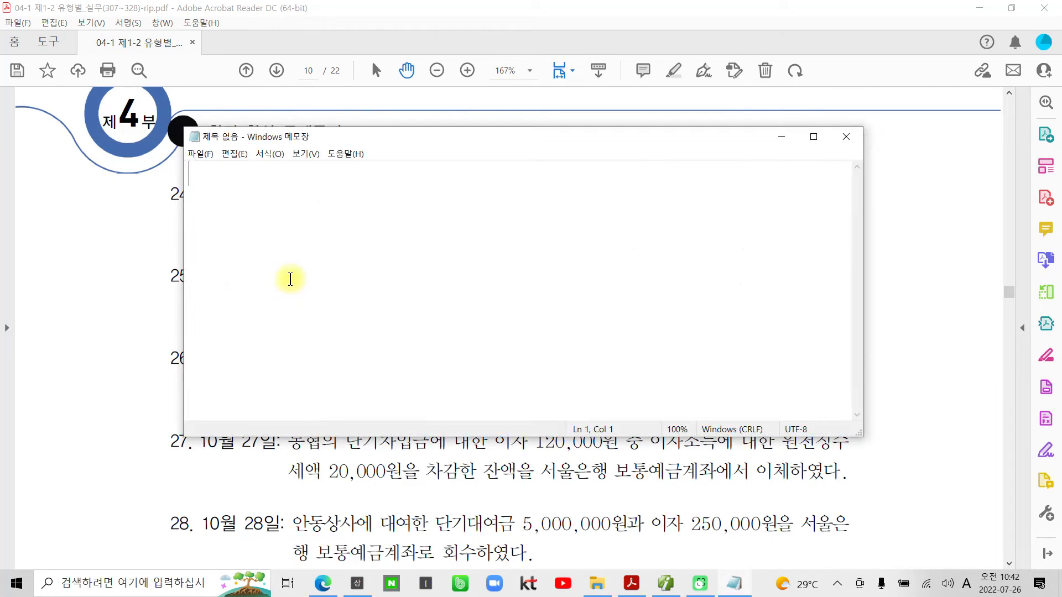
type("a")
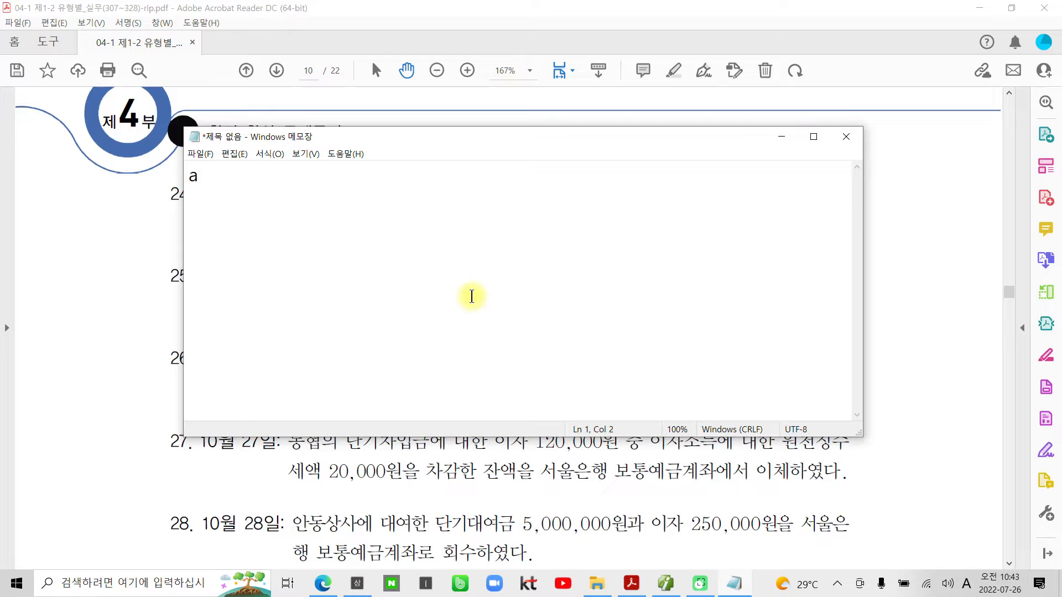
key("BackSpace")
- Begin a heading in Korean with the ※ symbol and the text "매출채권(외상매출금"
key("Hangul")
type("ㅁ")
key("Hangul_Hanja")
left_click(191, 308)
type("매추")
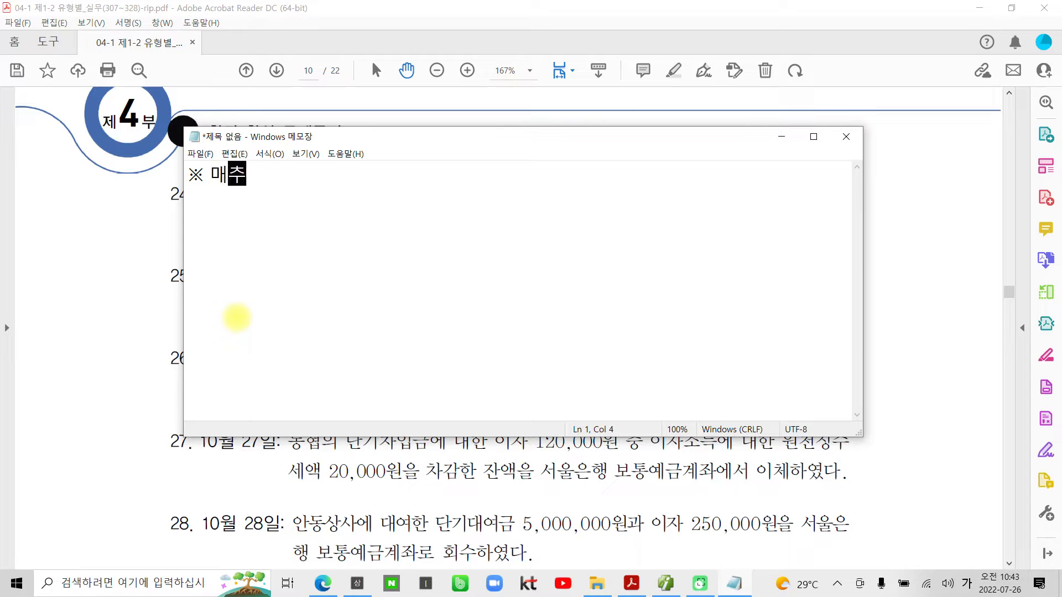
type("ㄹ채권")
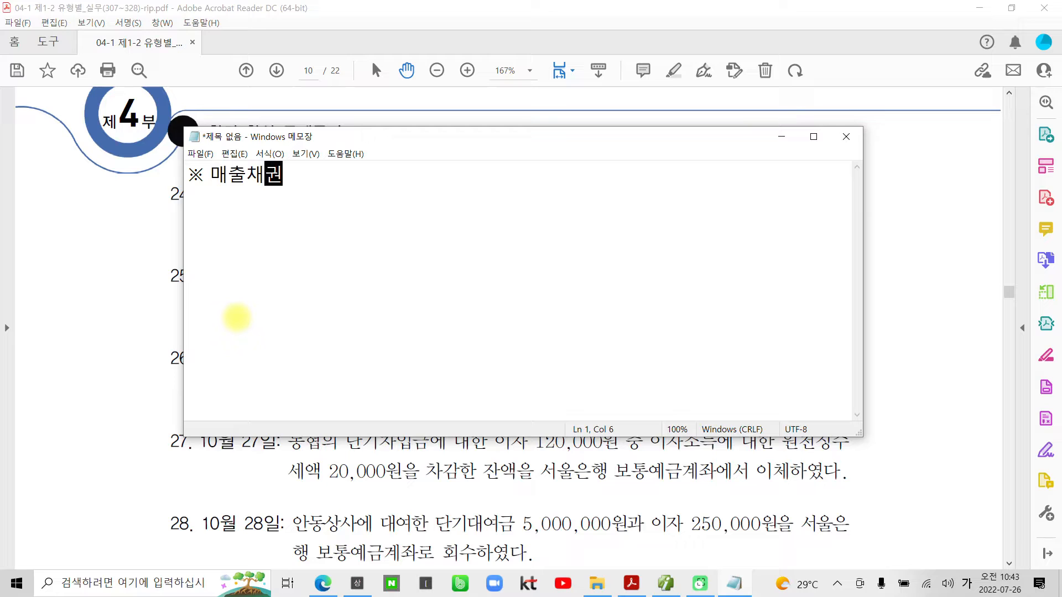
type("(욋")
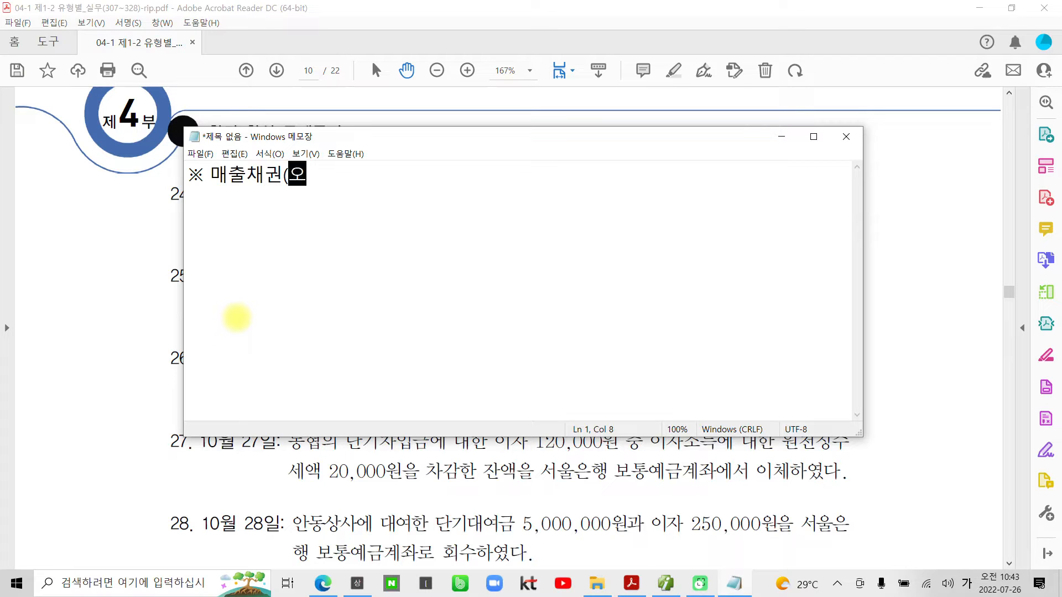
type("ㅏㅇ매출금")
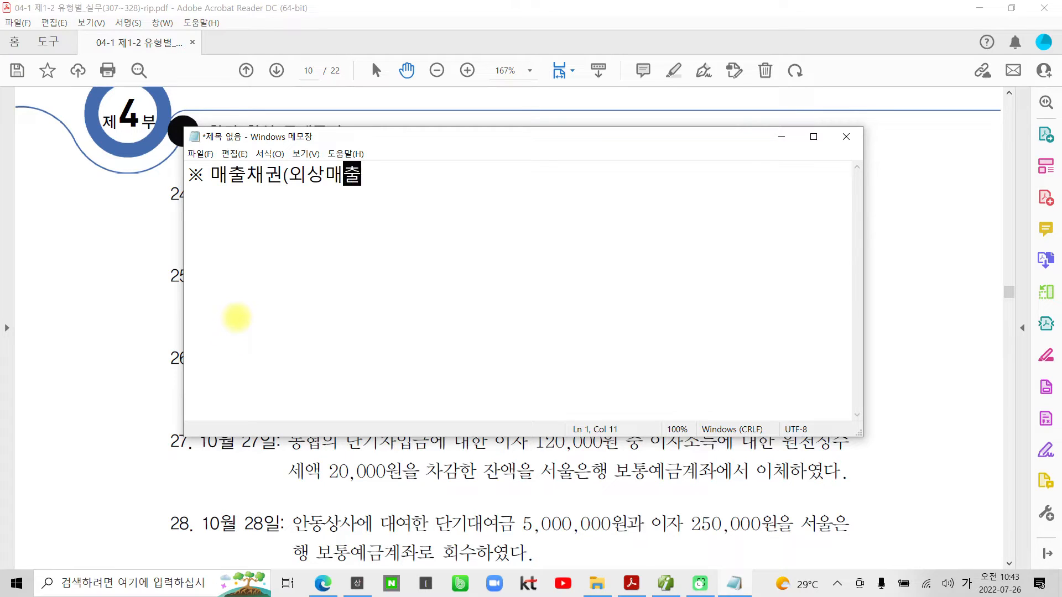
type(", ")
type("받을어르")
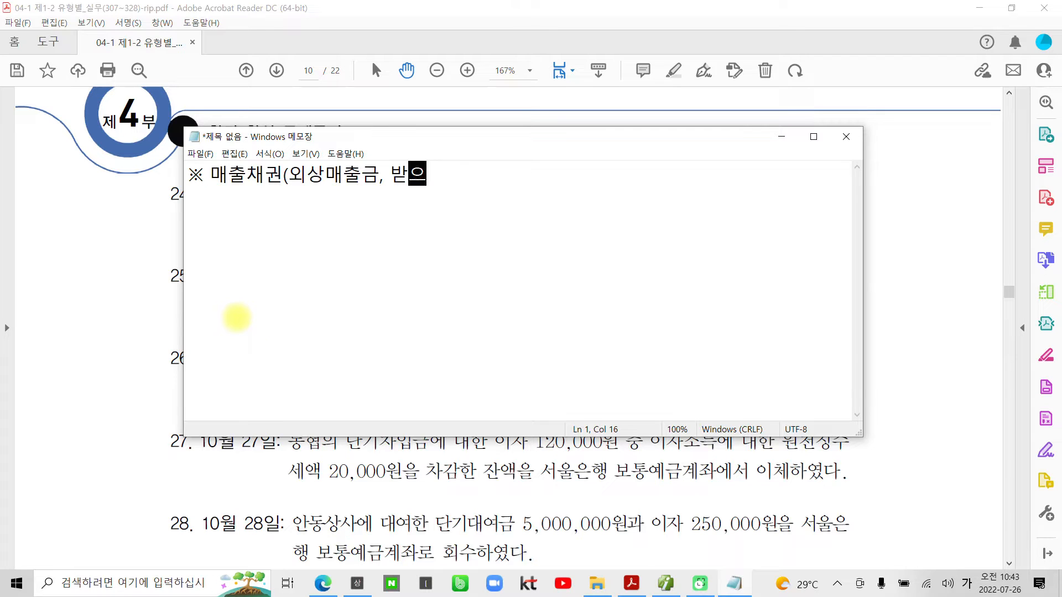
type("ㅁ")
- Complete the first heading line with ", 받을어음)을 대손처리 할때는"
key("BackSpace")
key("BackSpace")
key("BackSpace")
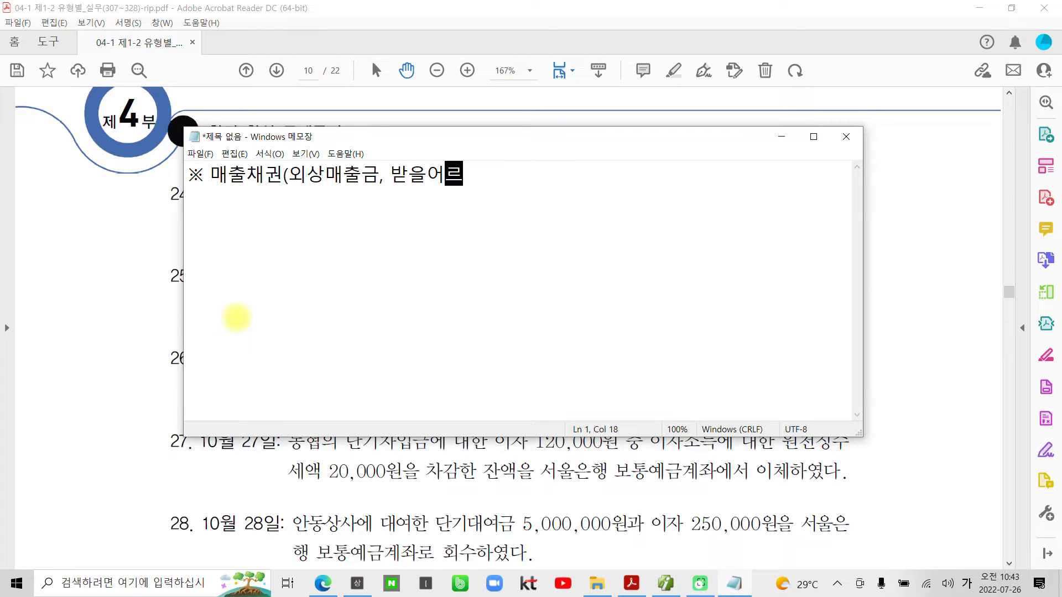
type("으ㅁ)")
type("을 대손")
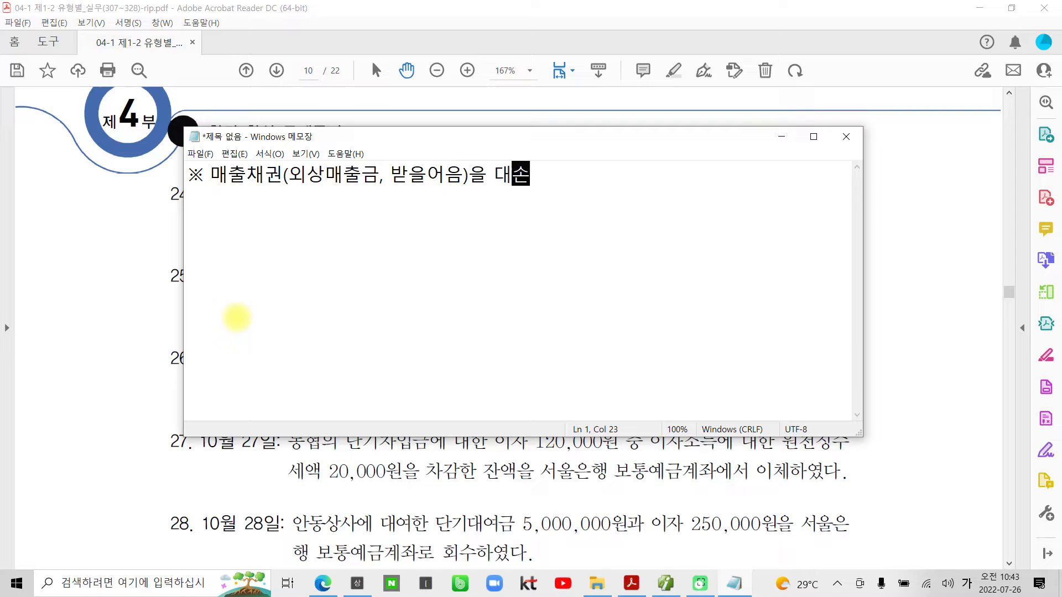
type("처리 할때는")
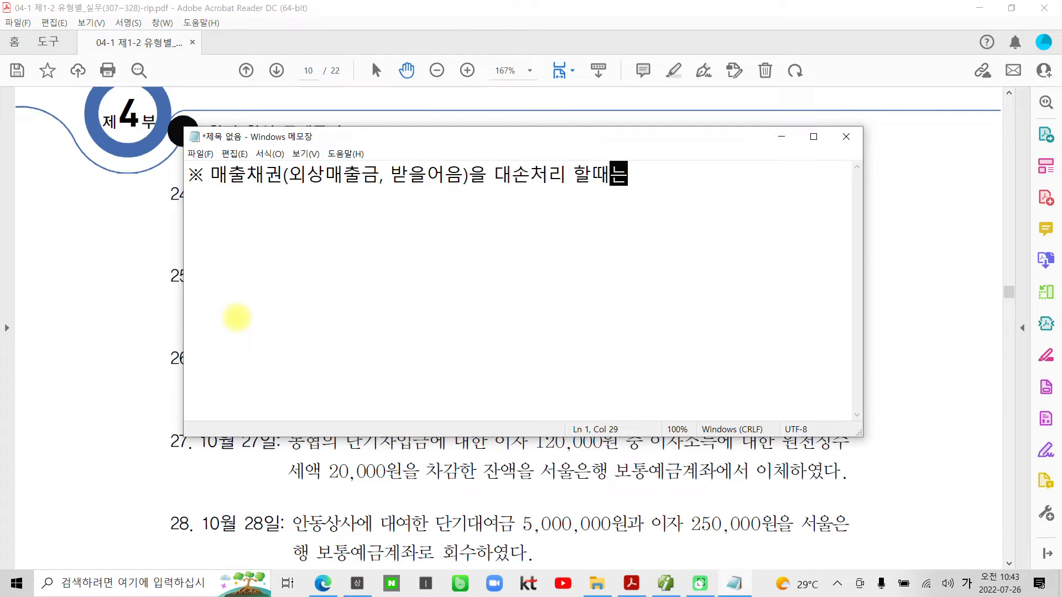
- Add the line "1) 먼저 대손충당금을 상계하고" under the 매출채권 heading
key("Return")
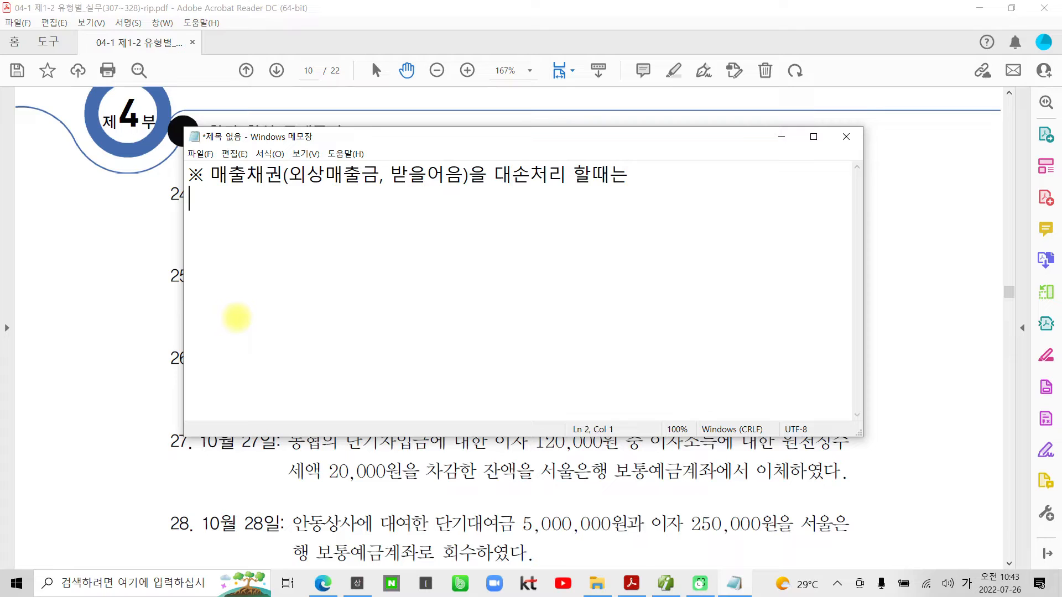
type("1) 대")
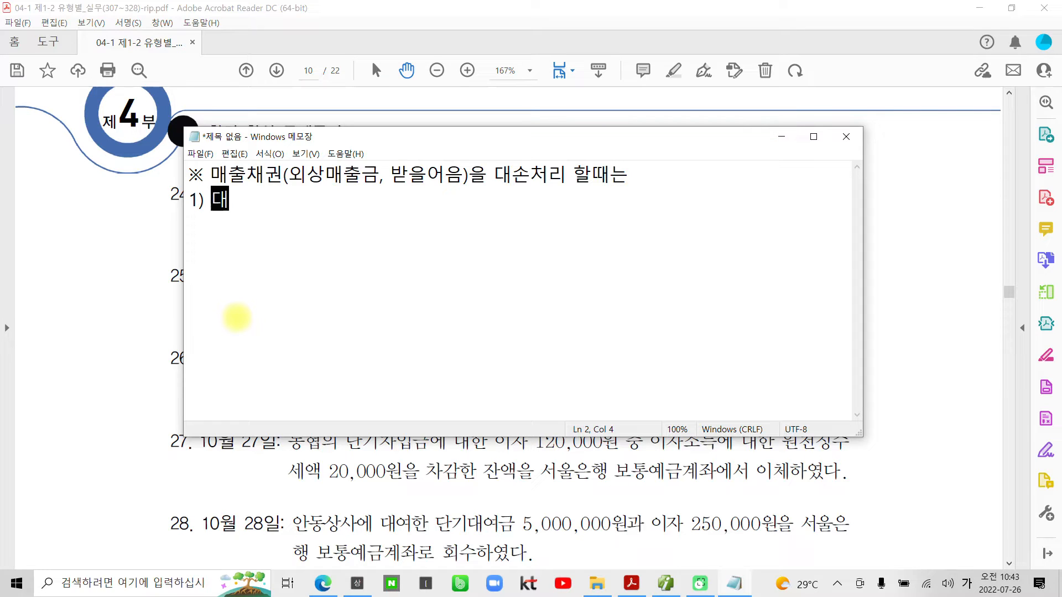
key("BackSpace")
key("BackSpace")
type("먼저 대")
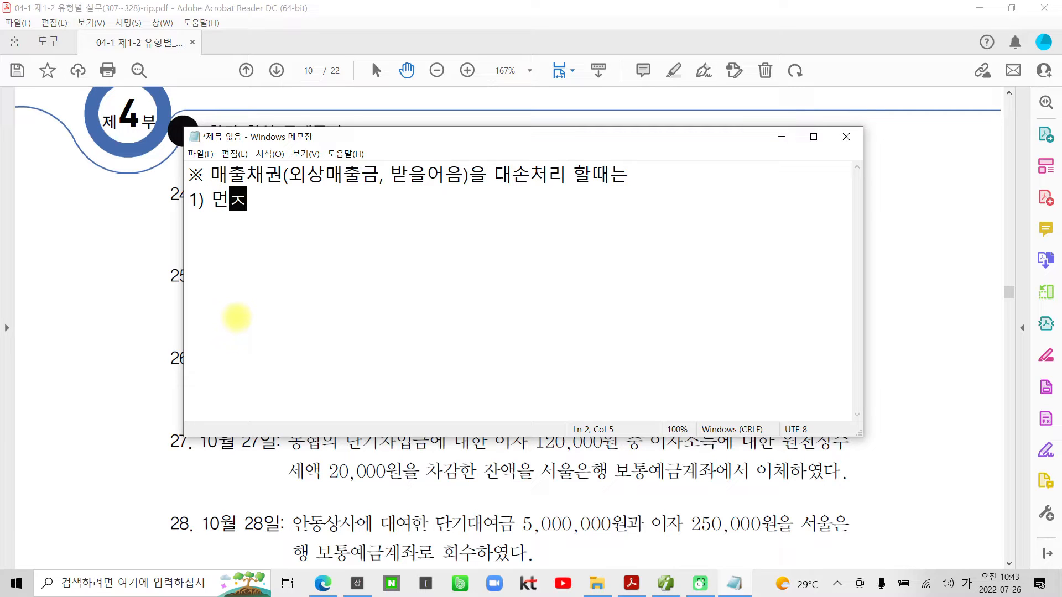
type("손충당금으")
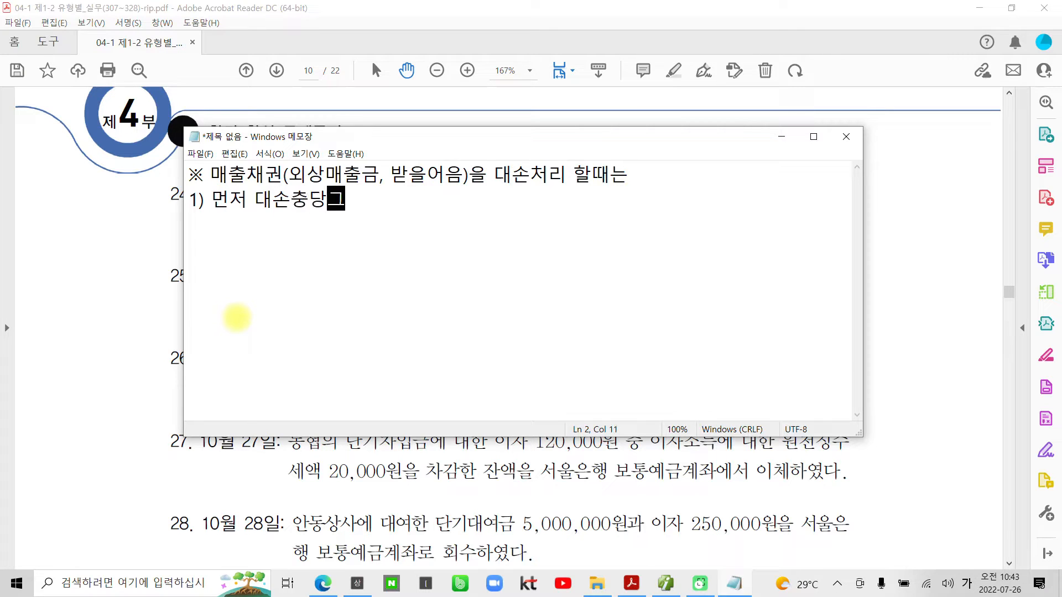
type("을 사ㅏ")
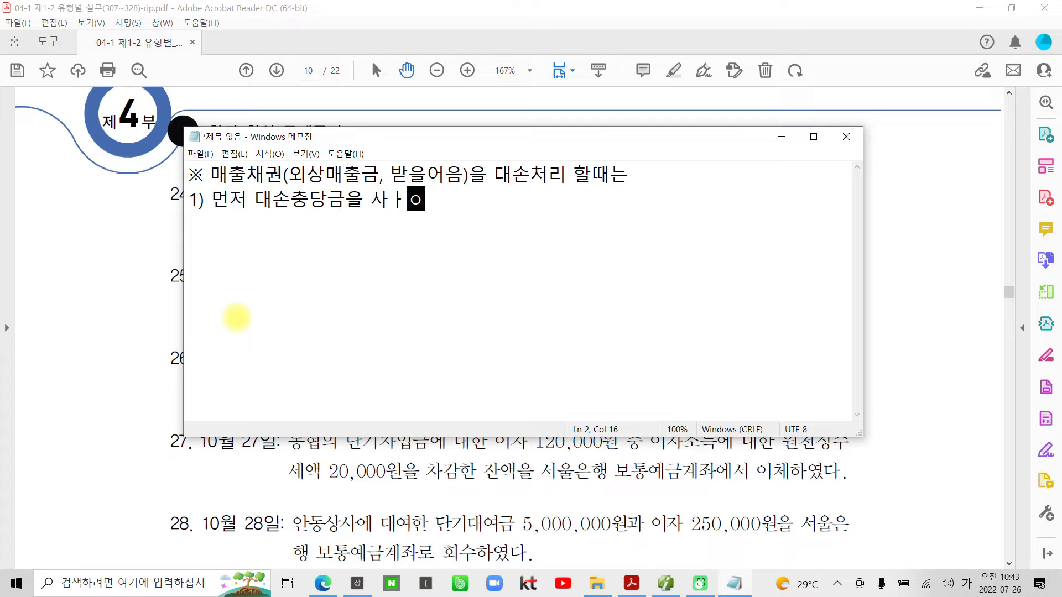
type("ㅇ계하고")
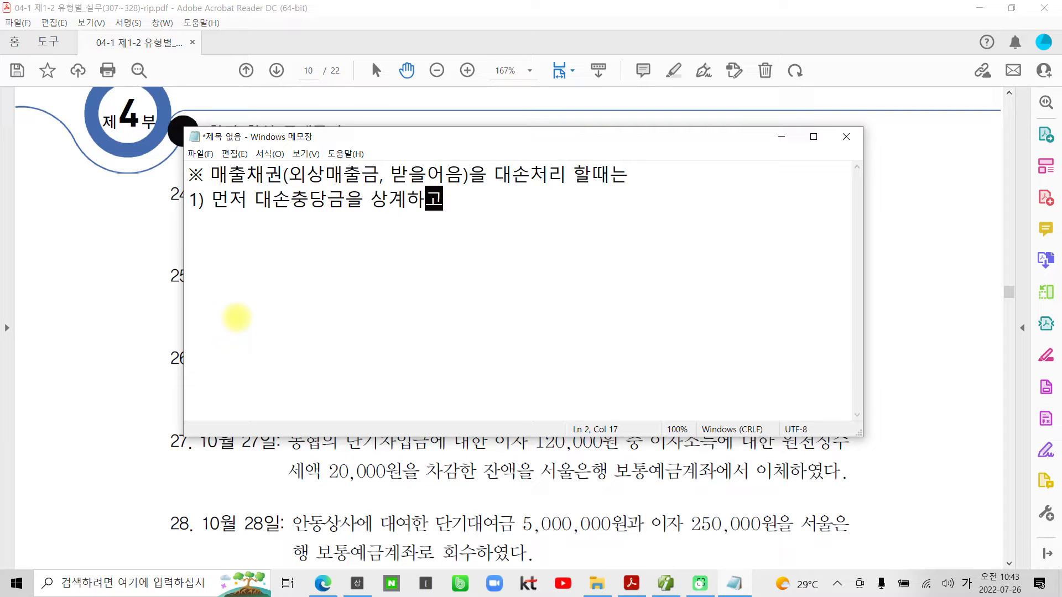
- Start the second numbered line under the 매출채권 heading with "2) 부족한 금액은"
key("Return")
type("2) 모")
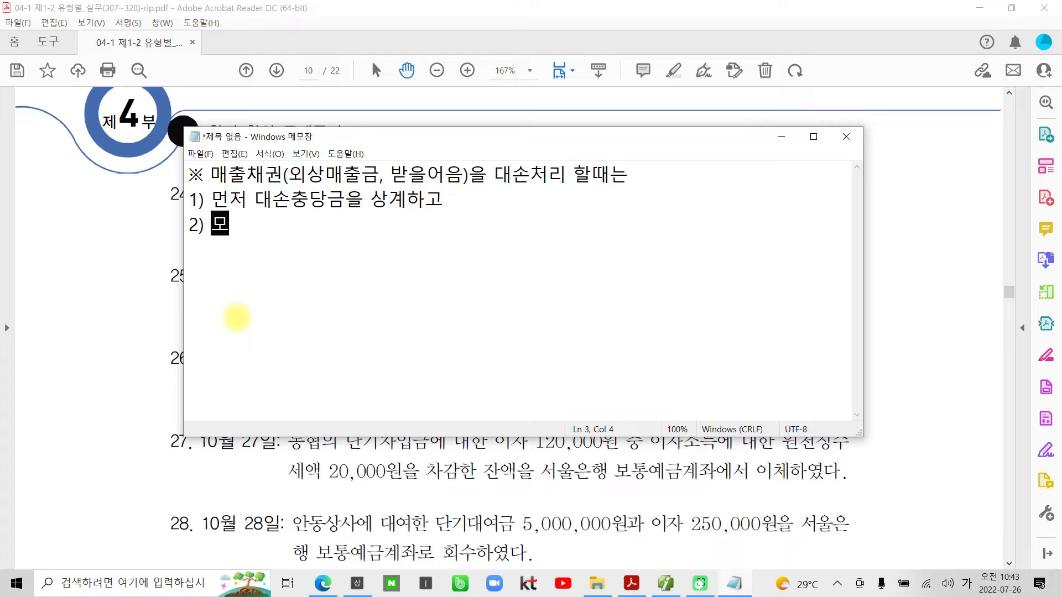
key("BackSpace")
key("BackSpace")
type("부족ㅎ")
type("한 금액은 대")
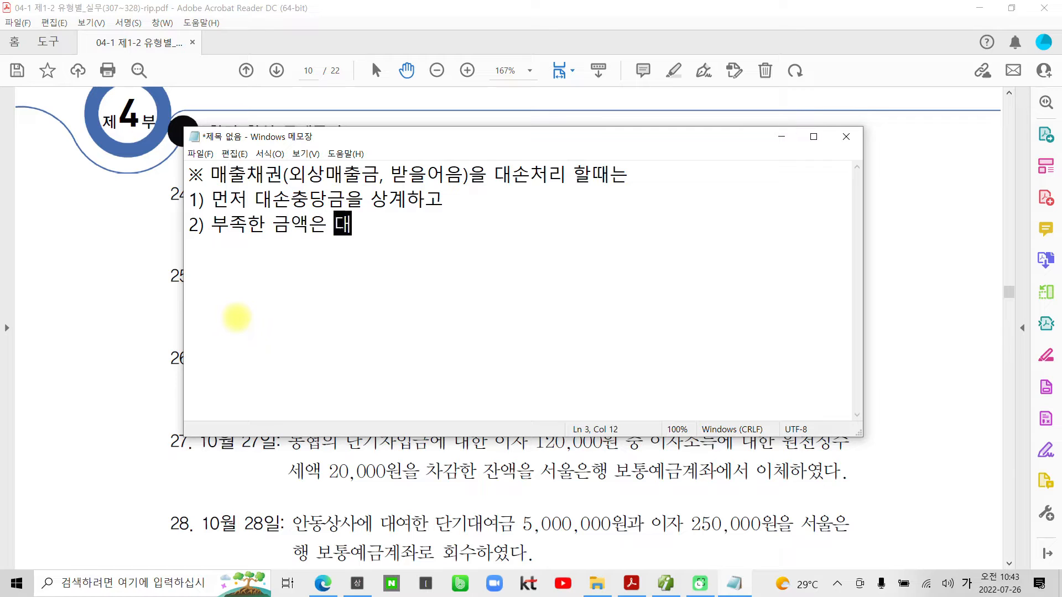
- Finish the second numbered line with the text "'대손상각비' 로 회계처리한다."
key("BackSpace")
key("BackSpace")
type("'대손상악")
key("BackSpace")
type("각비")
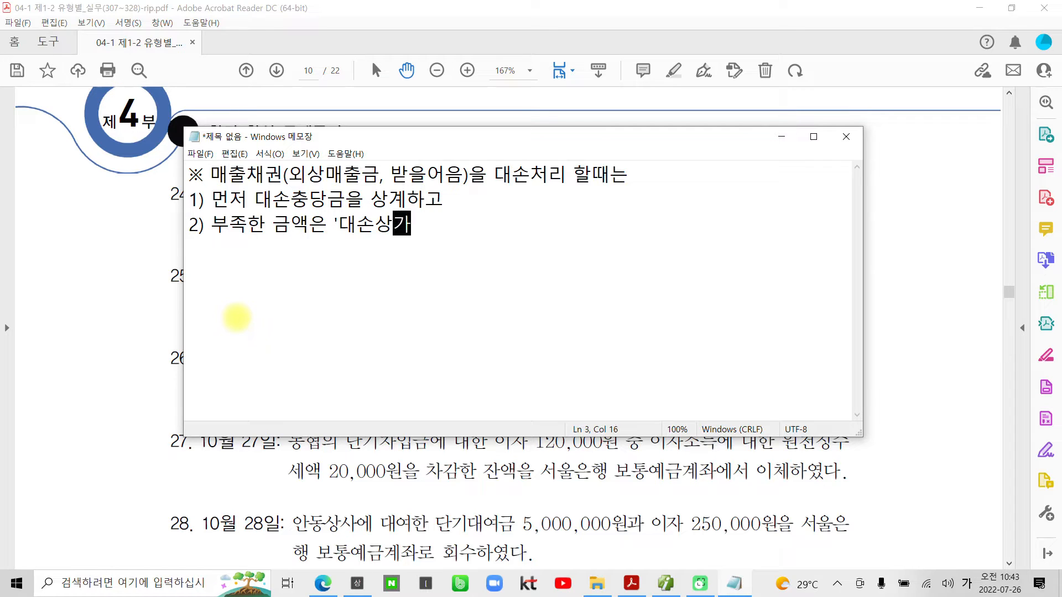
type("' 로 회계")
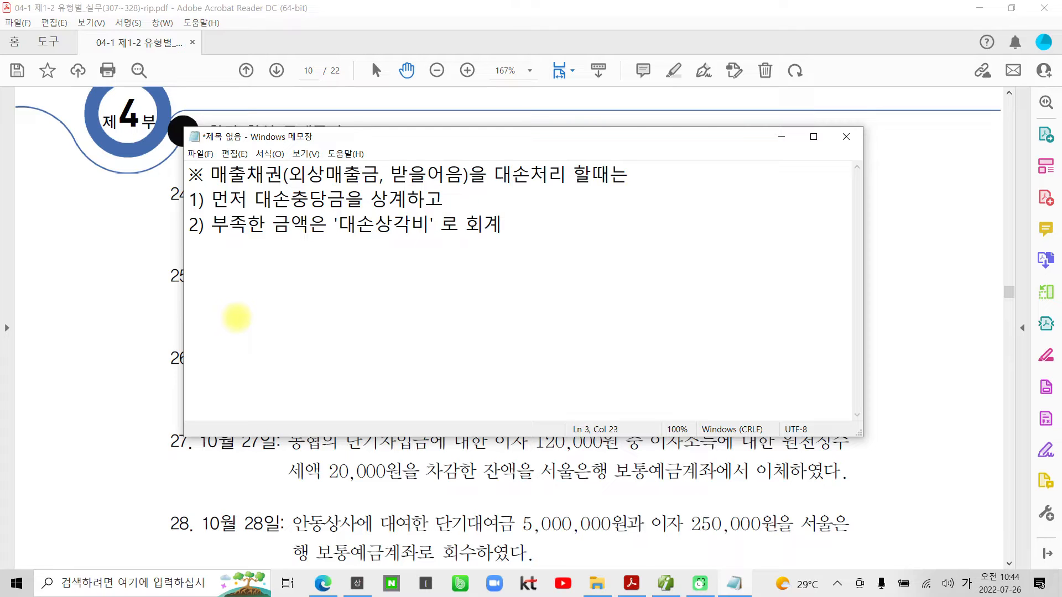
type("처리한다.")
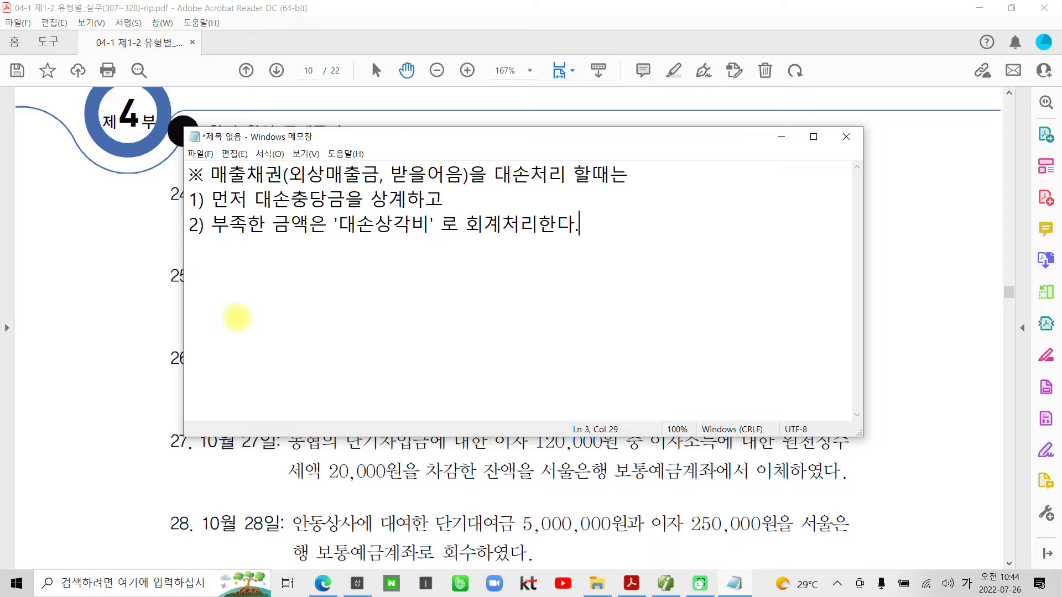
- Leave a blank line and begin a second ※ heading with "일반채권(대여금, 선급금 등)"
key("Return")
key("Return")
type("ㅁ")
key("Hangul_Hanja")
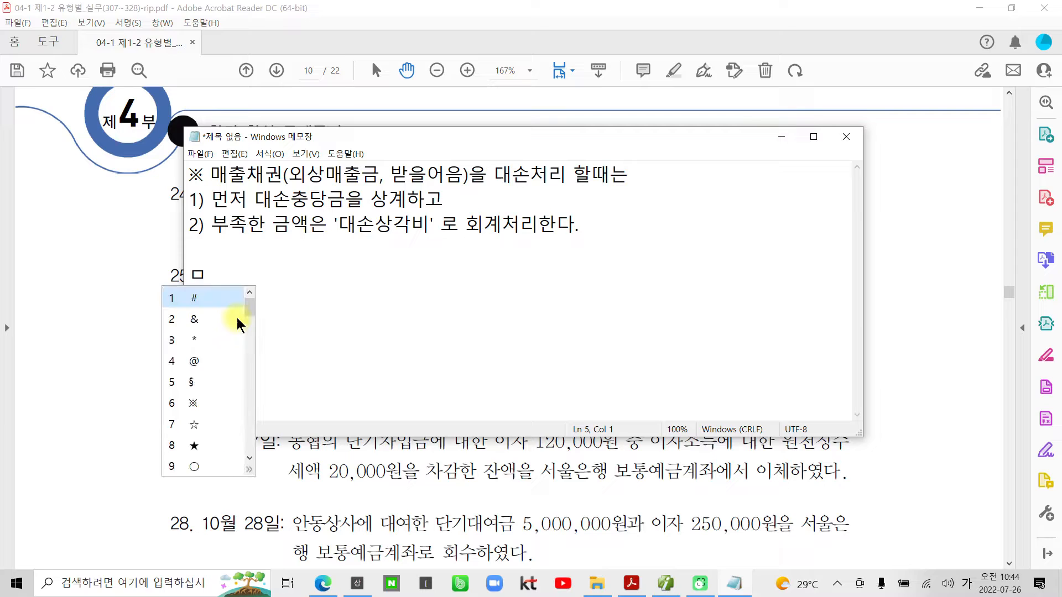
left_click(192, 403)
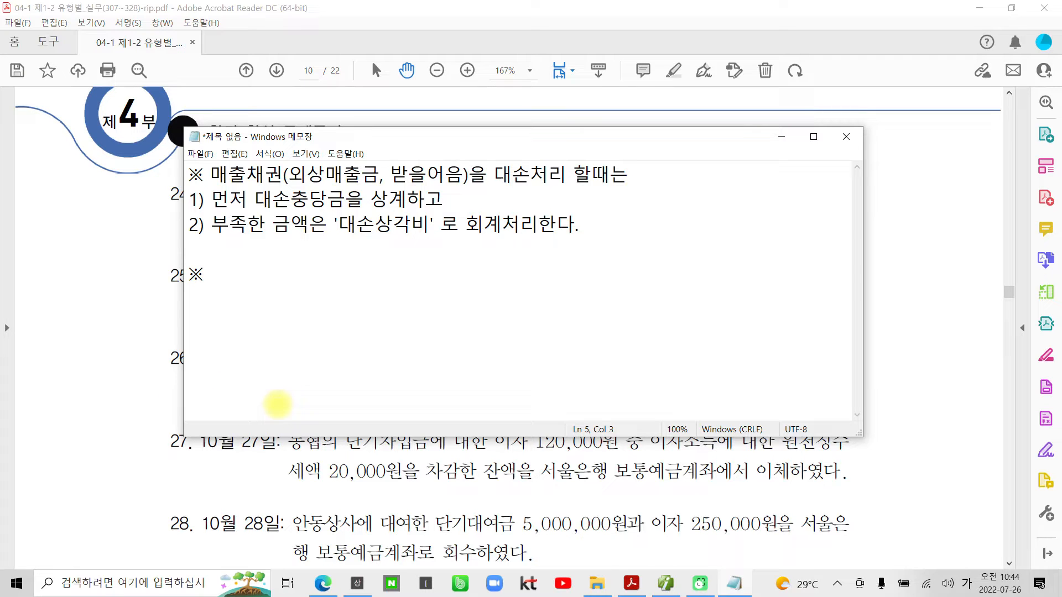
type("일바ㄴㅊ")
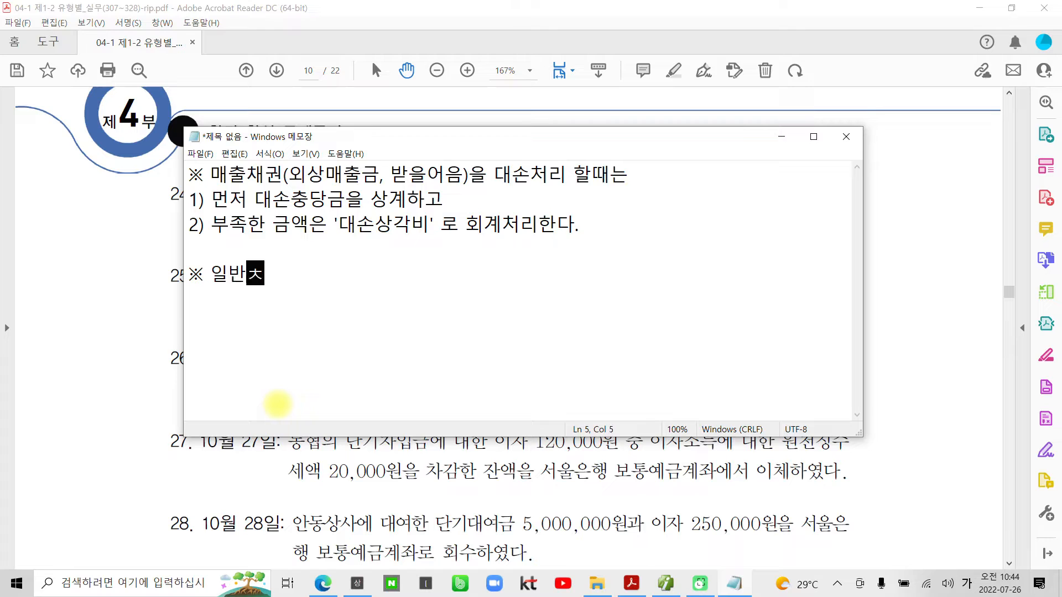
type("ㅐ권(댕")
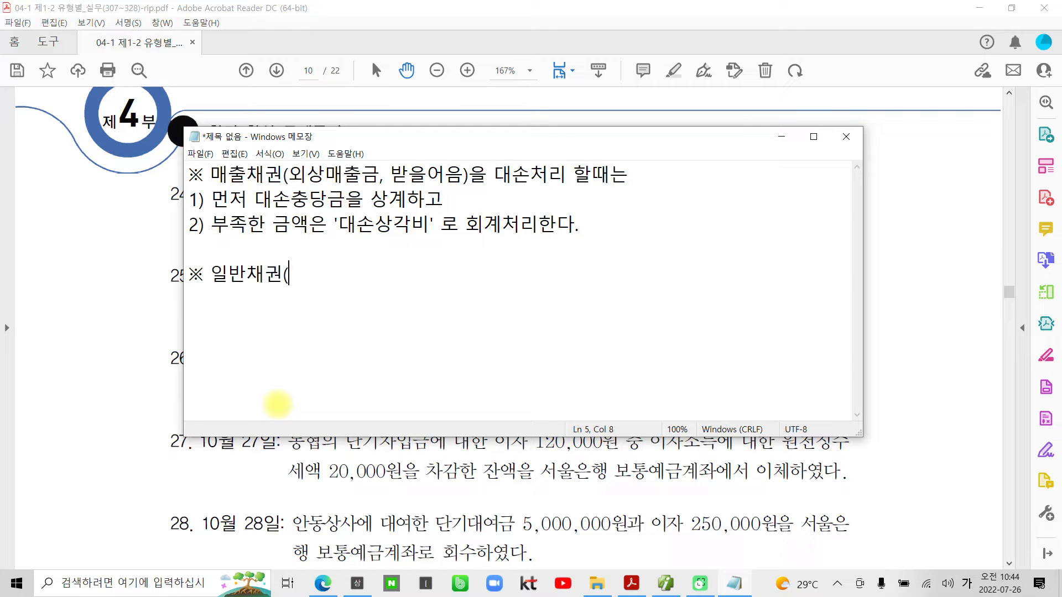
type("ㅕ금, ")
type("선")
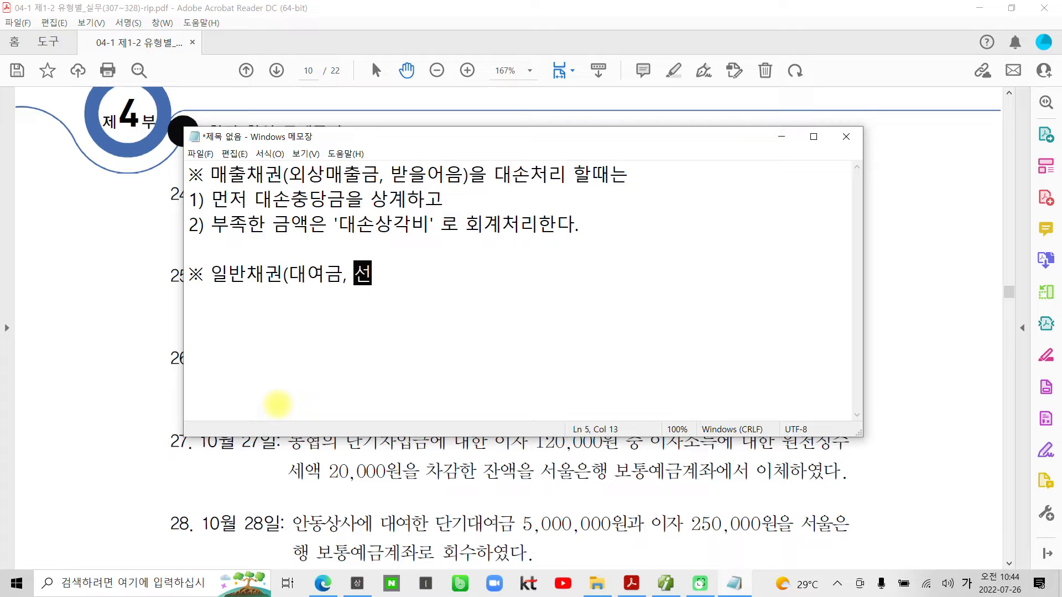
type("급금 등)")
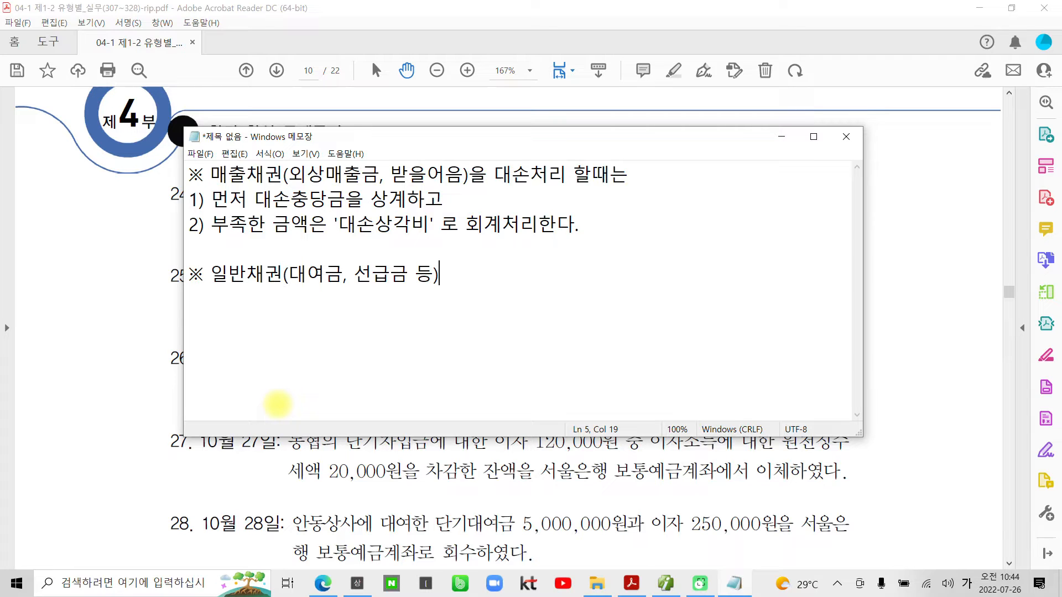
- Complete the 일반채권 heading with "을 대손처리 할때는"
type("을 대손처리 할때는")
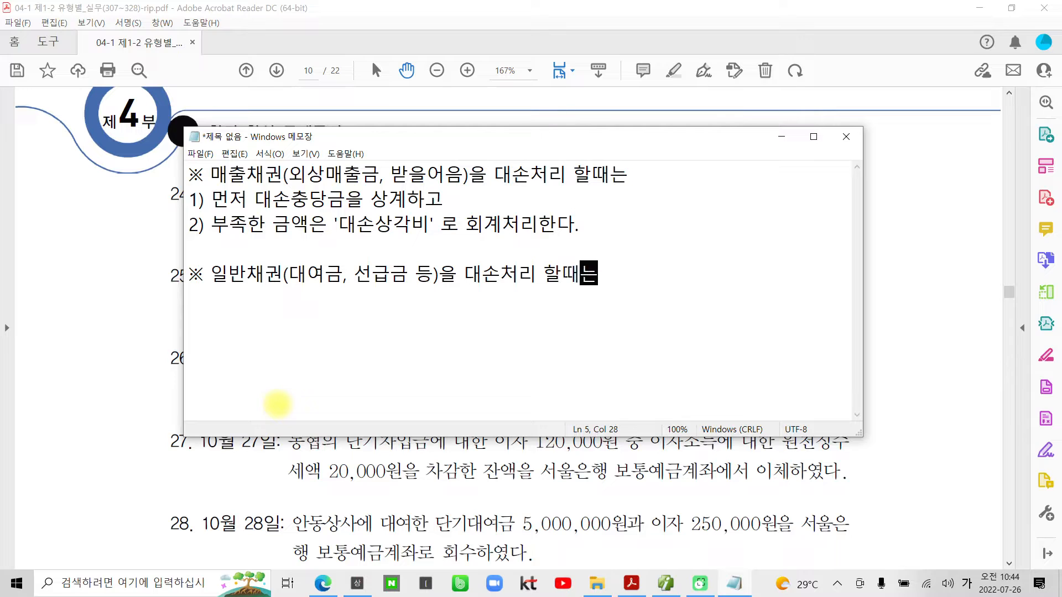
- Add the line "1) 먼저 대손충당금을 상계하고" under the 일반채권 heading
key("Return")
type("1) 먼저 ")
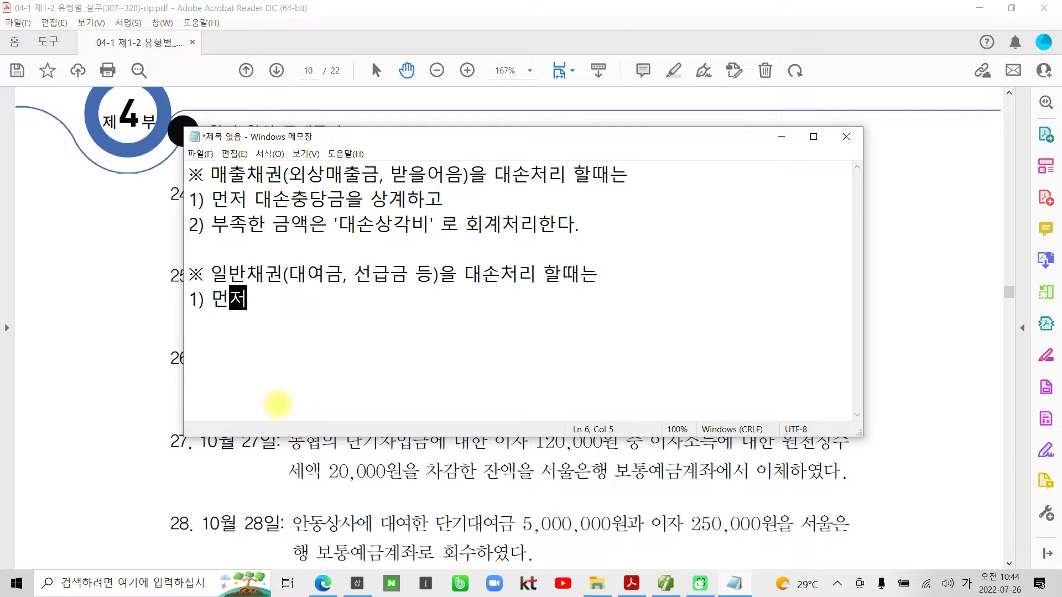
type("대손충당금을 상계하")
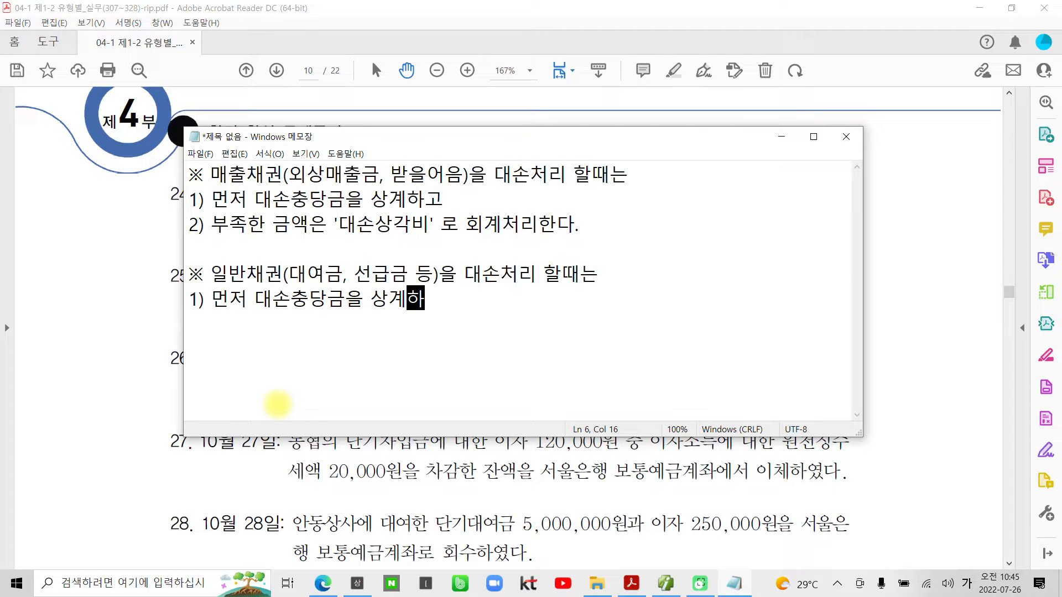
type("고")
- Add the line "2) 부족한 금액은 '기타의대손상각비' 로 회계처리한다." under the 일반채권 heading
key("Return")
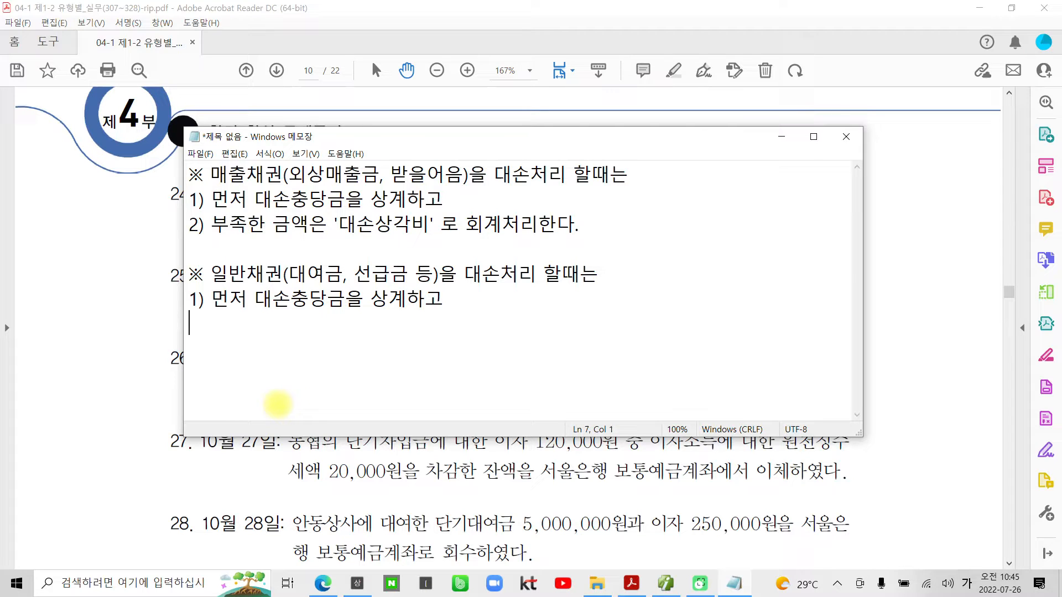
type("2) 붖")
type("족한 금액")
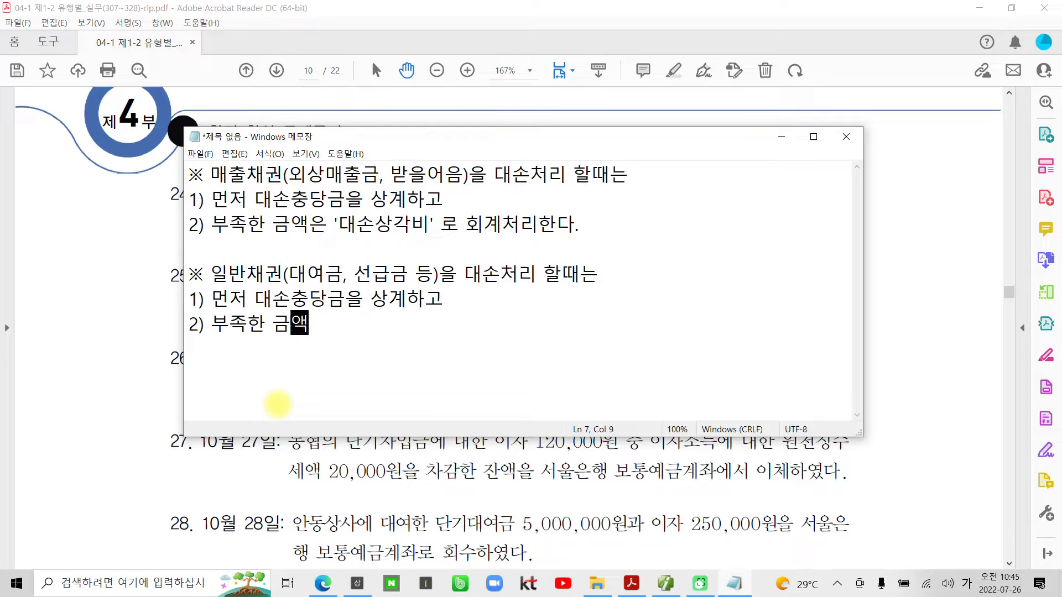
type("으은 ")
type("'기타의")
type("대손상약ㄱ")
key("BackSpace")
key("BackSpace")
type("각비' 로 호")
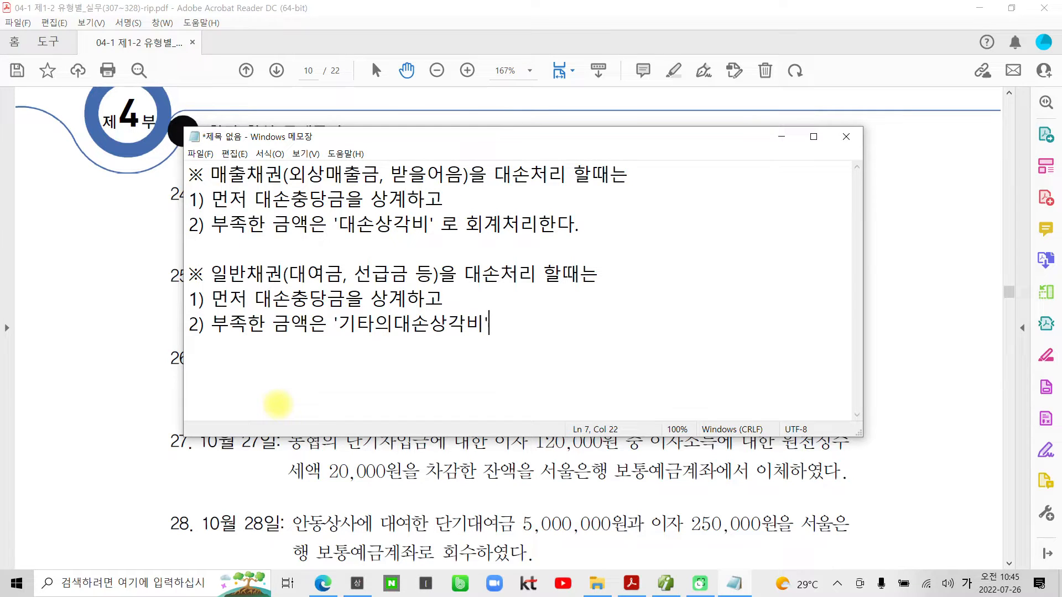
type("계처리")
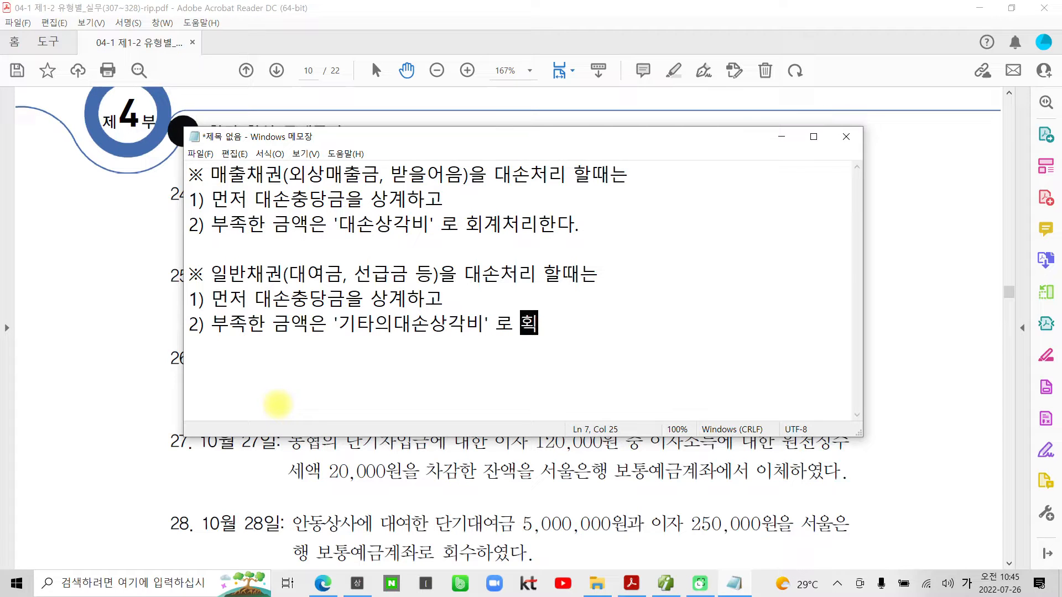
type("한다.")
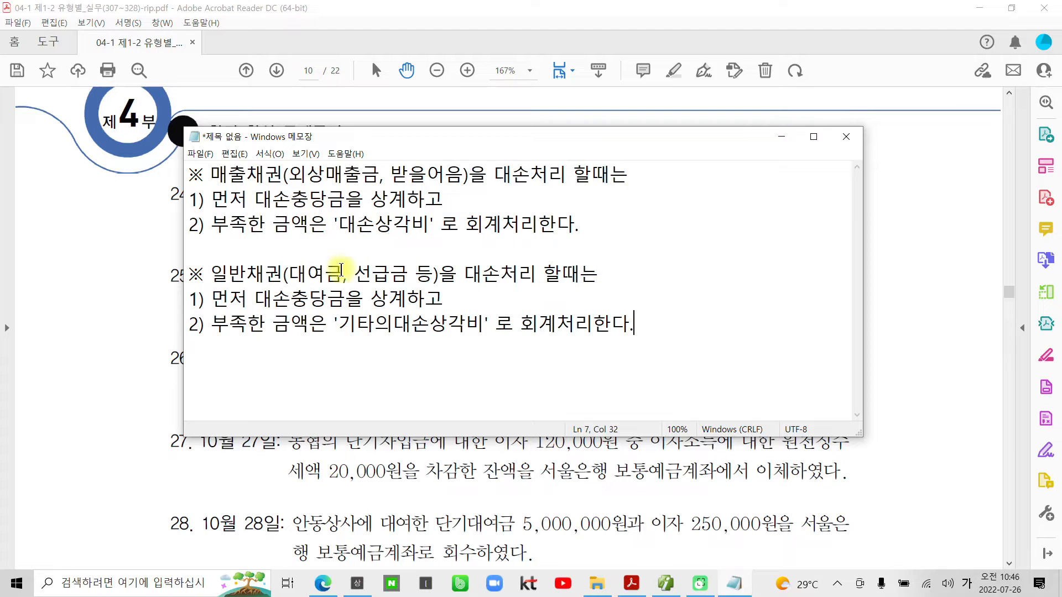
- Remove ", 선급금 등" from the parentheses in the 일반채권 heading, leaving only 대여금
left_click_drag(353, 272, 404, 274)
right_click(402, 273)
left_click(402, 273)
left_click_drag(354, 273, 360, 275)
key("Delete")
key("Delete")
key("Delete")
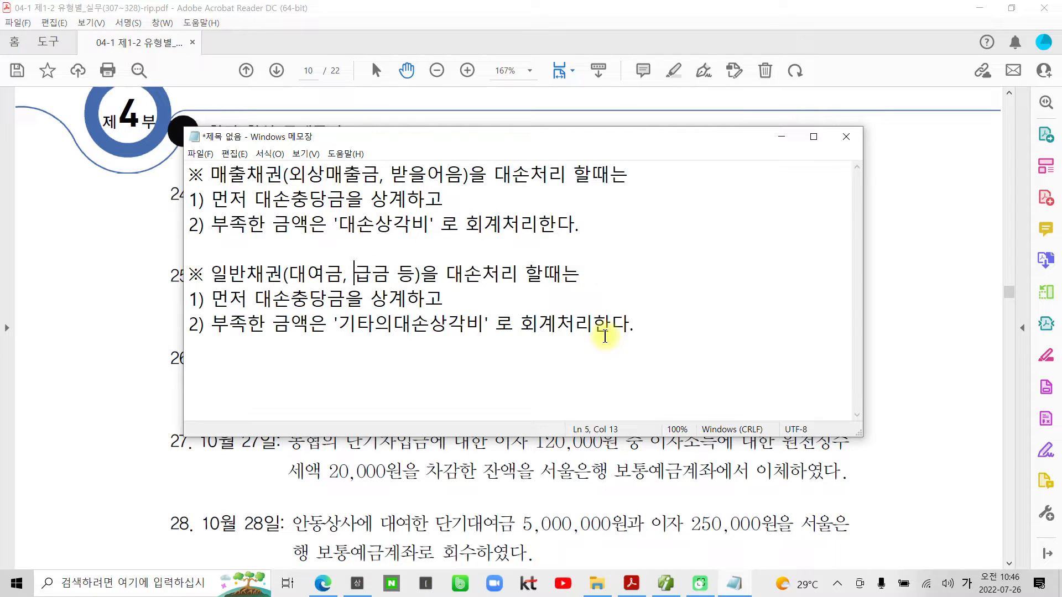
key("Delete")
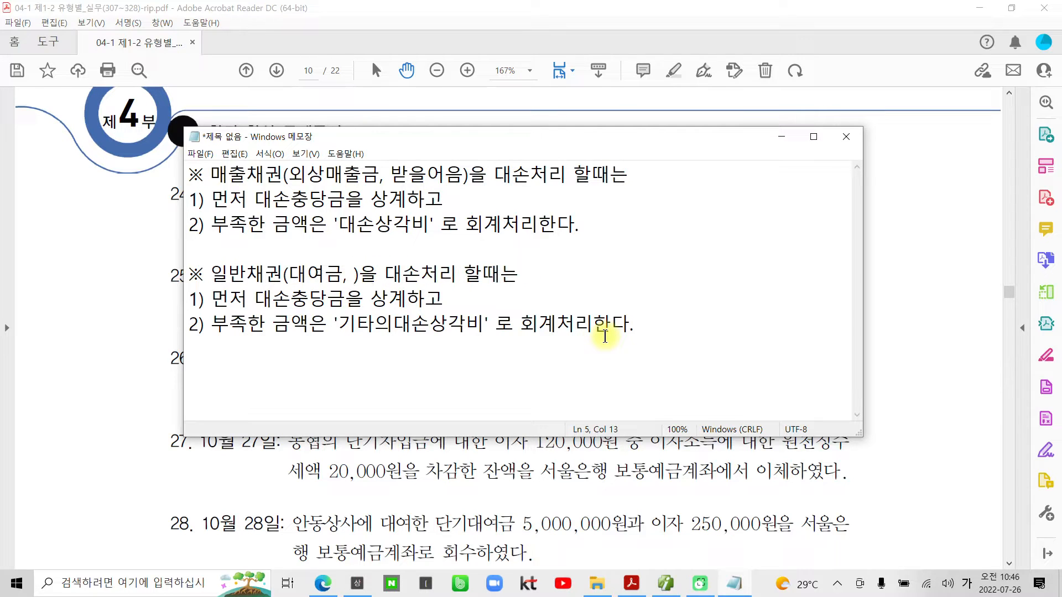
key("BackSpace")
key("BackSpace")
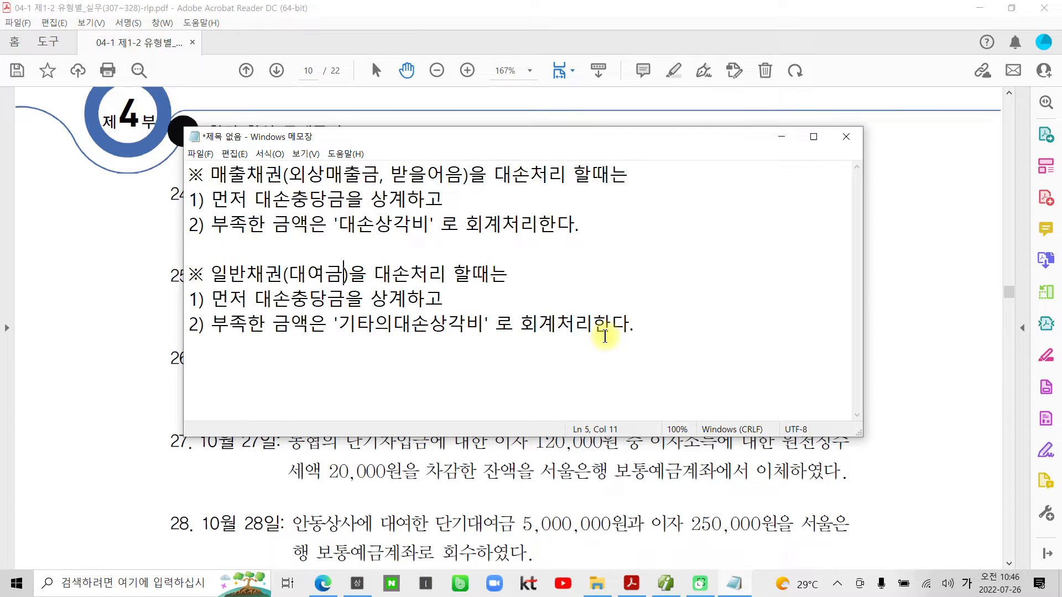
- Underline 대손상각비 and 기타의대손상각비 with the screen pen, handwrite "영업외비용" below the notes, and clear the markings
left_click_drag(333, 239, 435, 240)
left_click_drag(340, 333, 485, 338)
mouse_move(368, 356)
left_mouse_down()
mouse_move(356, 367)
mouse_move(380, 363)
mouse_move(376, 392)
mouse_move(414, 355)
mouse_move(423, 390)
mouse_move(450, 365)
mouse_move(448, 390)
mouse_move(512, 382)
mouse_move(513, 402)
left_mouse_up()
mouse_move(535, 354)
left_mouse_down()
mouse_move(559, 364)
mouse_move(547, 389)
left_mouse_up()
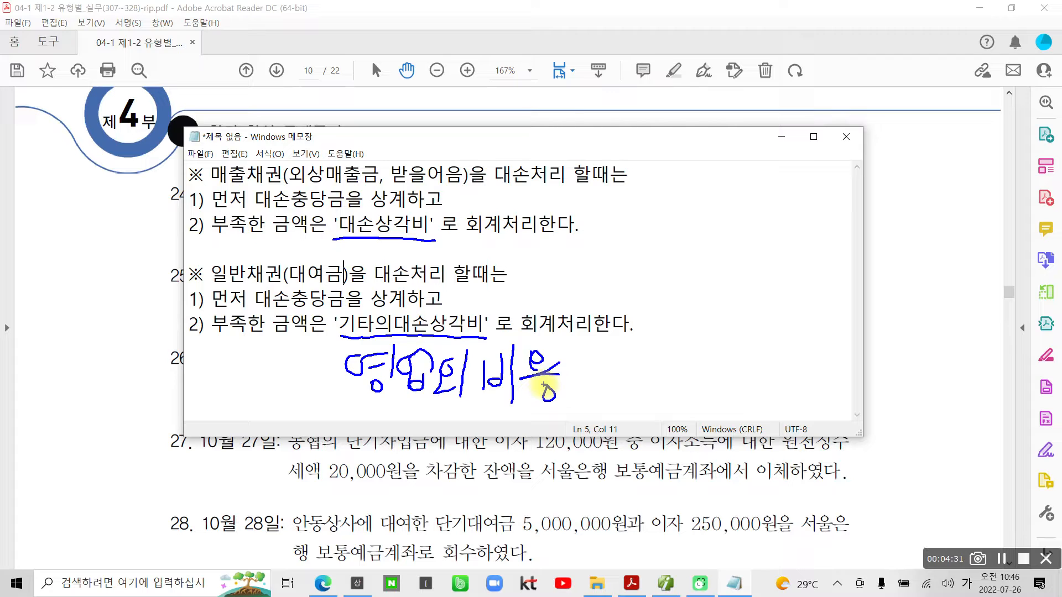
key("Escape")
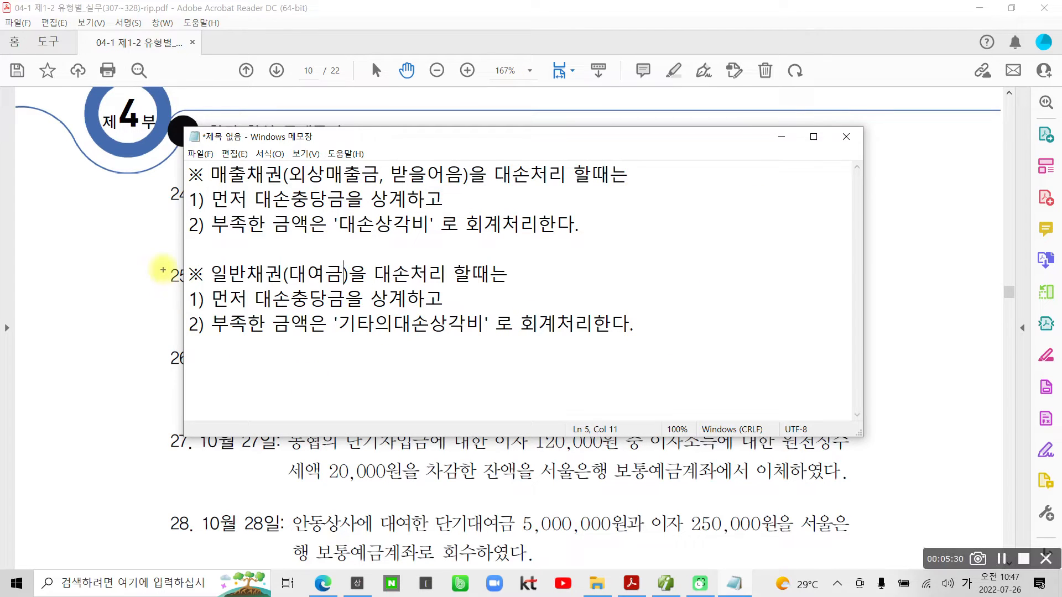
- Box the 일반채권 section with the screen pen, underline "대여금)을 대손처리" in its heading, and clear the markings
mouse_move(162, 260)
left_mouse_down()
mouse_move(610, 371)
mouse_move(778, 378)
left_mouse_up()
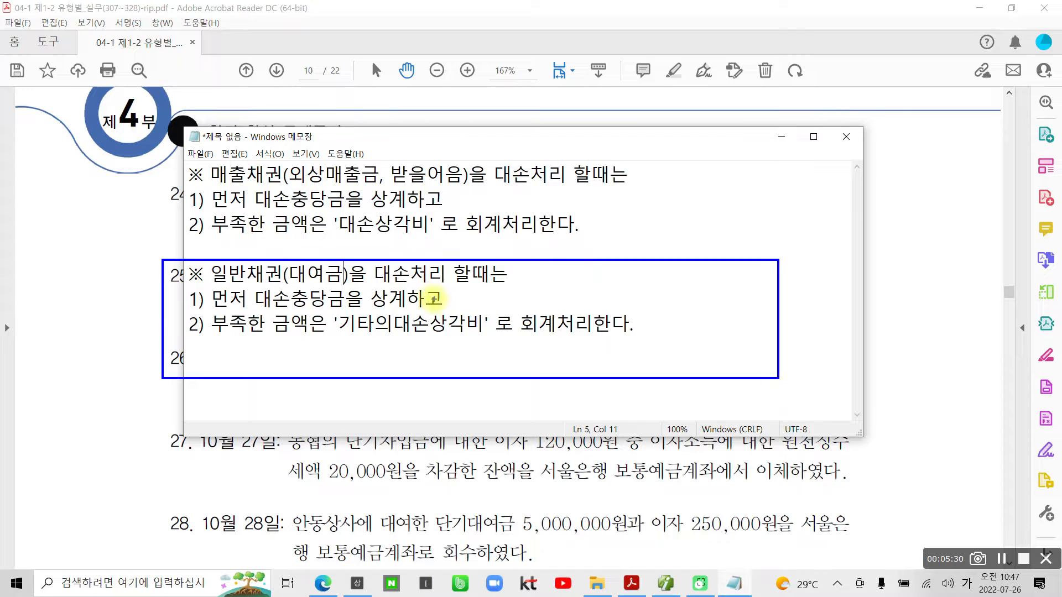
left_click_drag(290, 283, 448, 287)
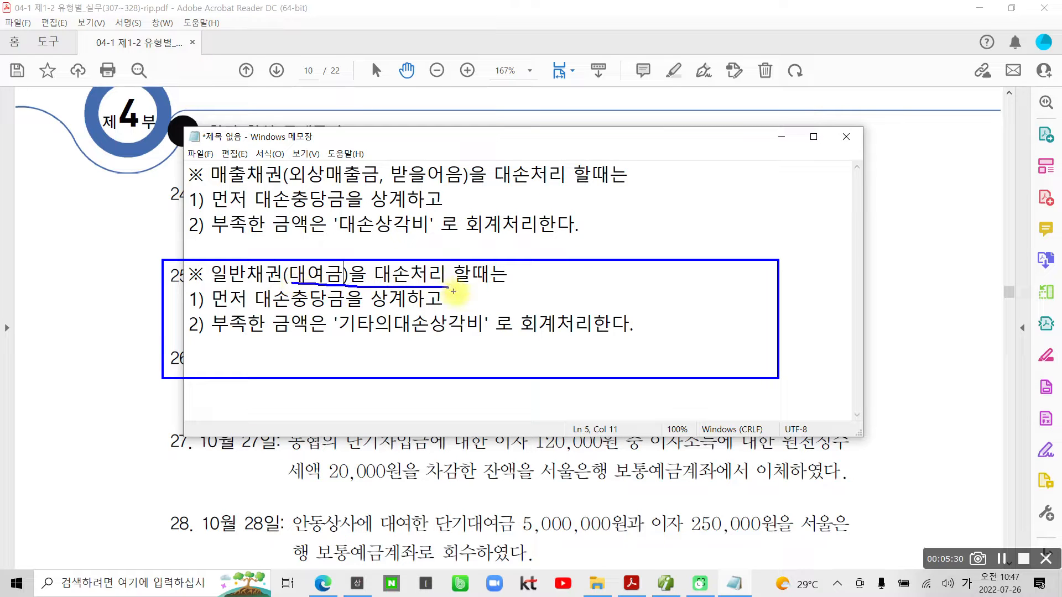
key("Escape")
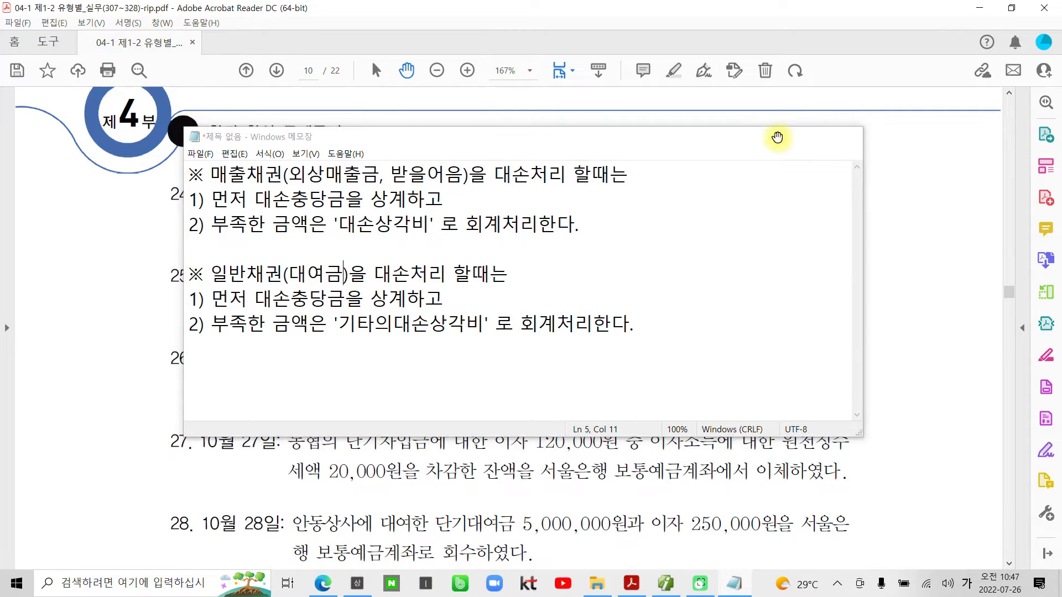
- Minimize the notes and point out the phrase "단기대여금 5,000,000원이" in problem 24 of the PDF
left_click(781, 136)
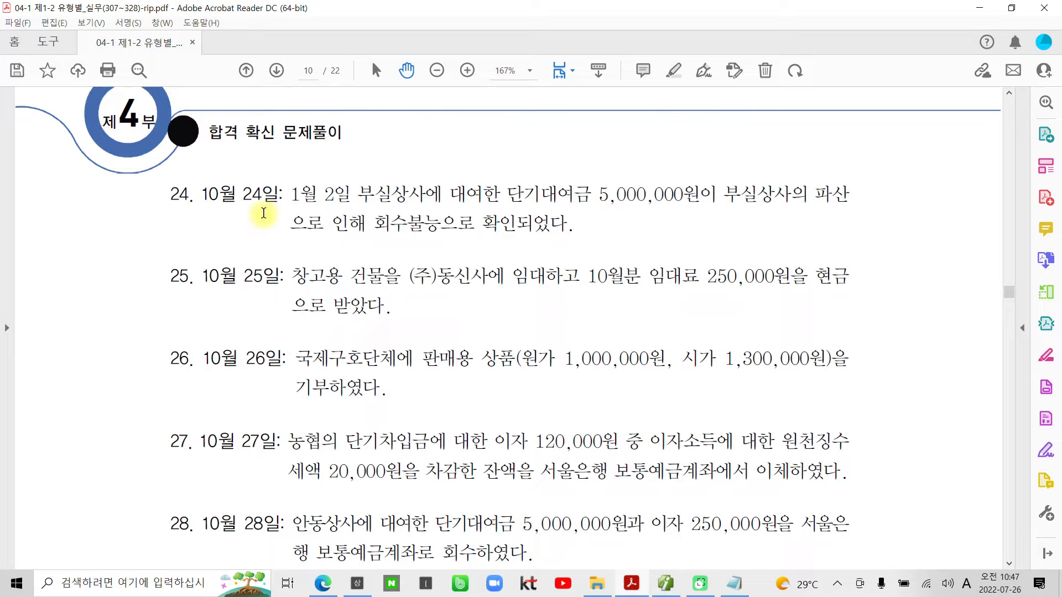
left_click_drag(504, 190, 675, 191)
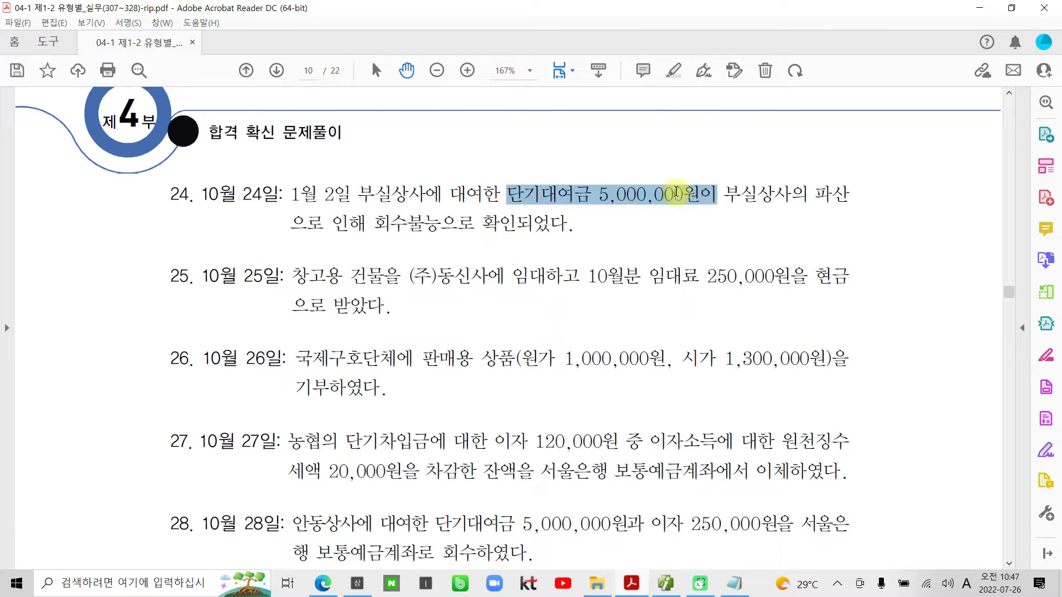
left_click(646, 214)
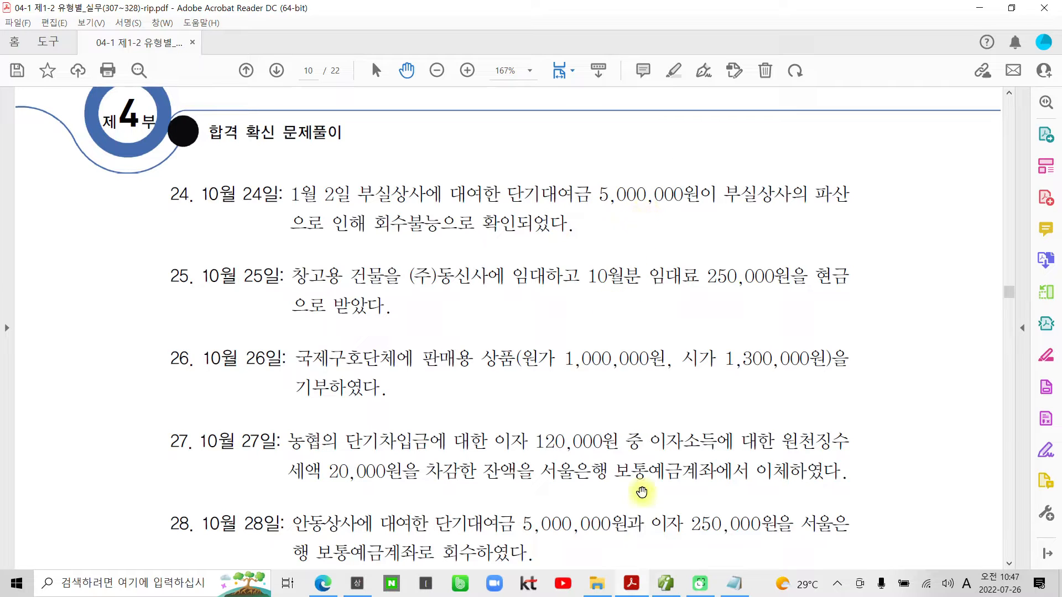
- Switch to 더존 iPlus, query the 합계잔액시산표 as of October 24, and check the 단기대여금 row for an allowance account
left_click(665, 583)
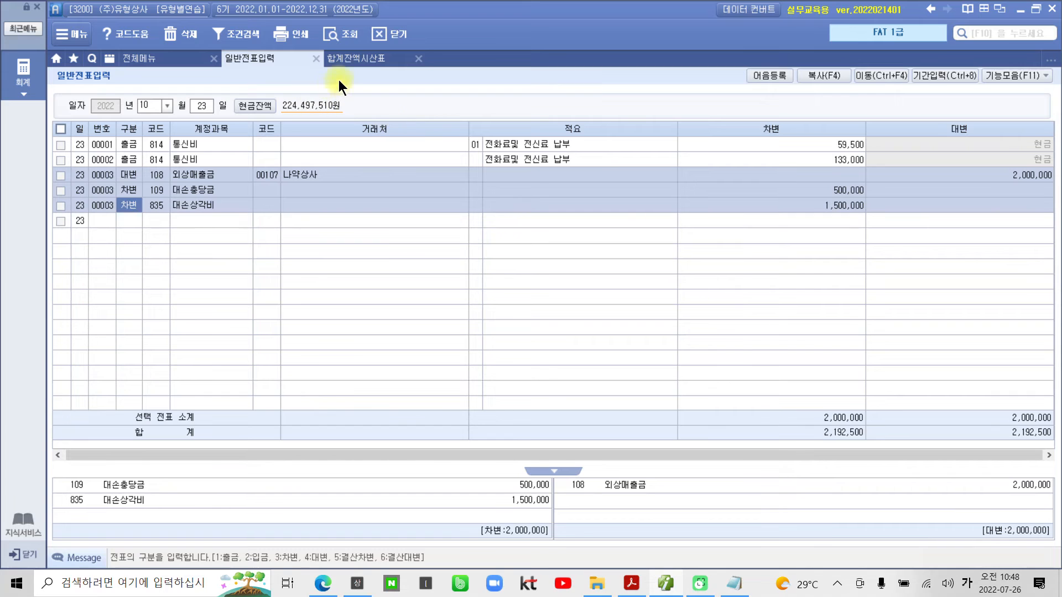
left_click(352, 56)
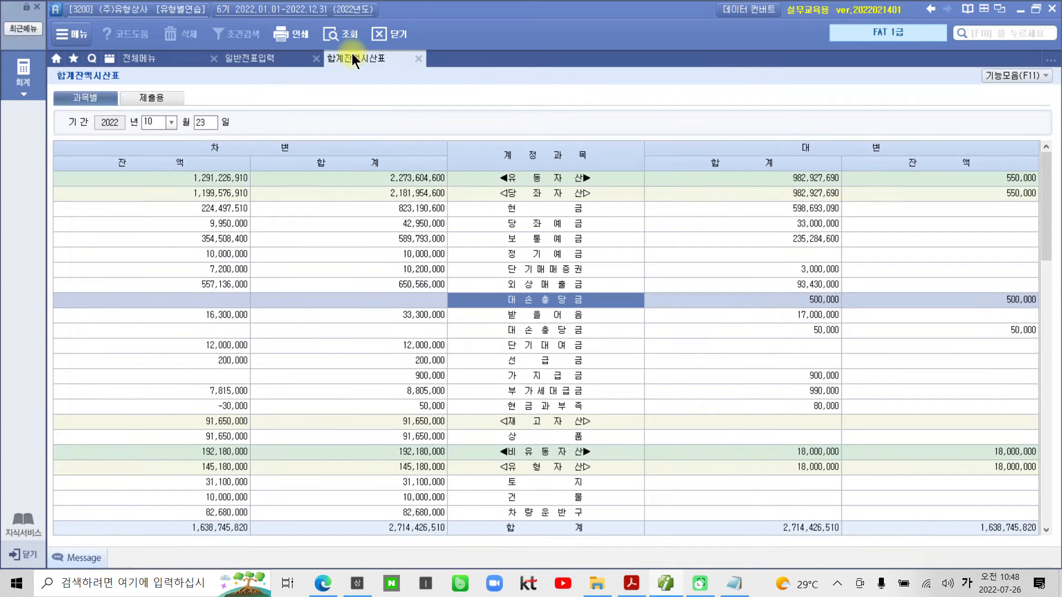
left_click(196, 119)
type("24")
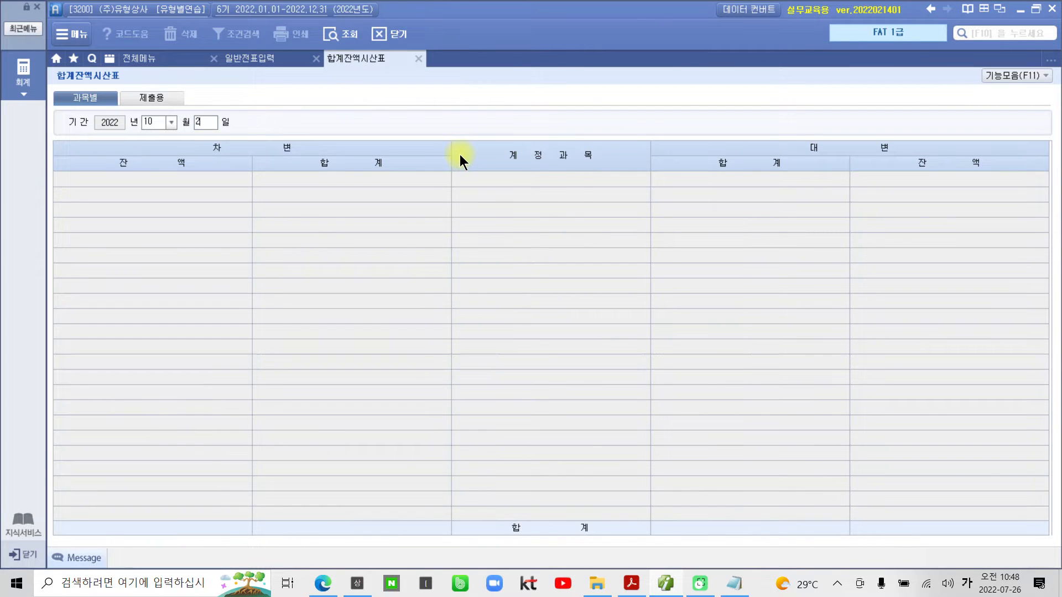
key("Return")
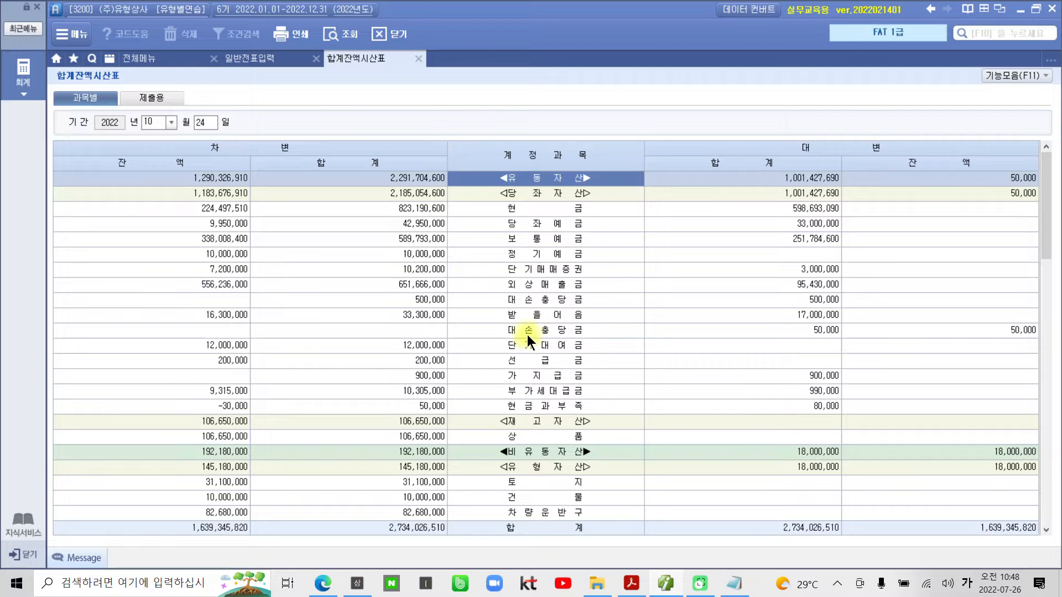
left_click(530, 345)
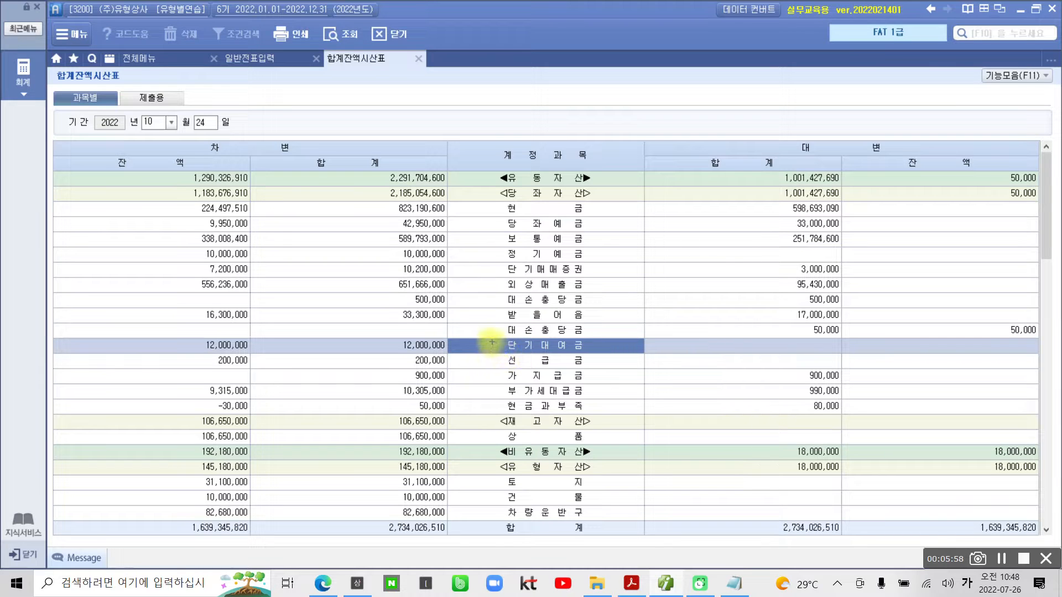
mouse_move(443, 333)
left_mouse_down()
mouse_move(465, 355)
mouse_move(645, 354)
left_mouse_up()
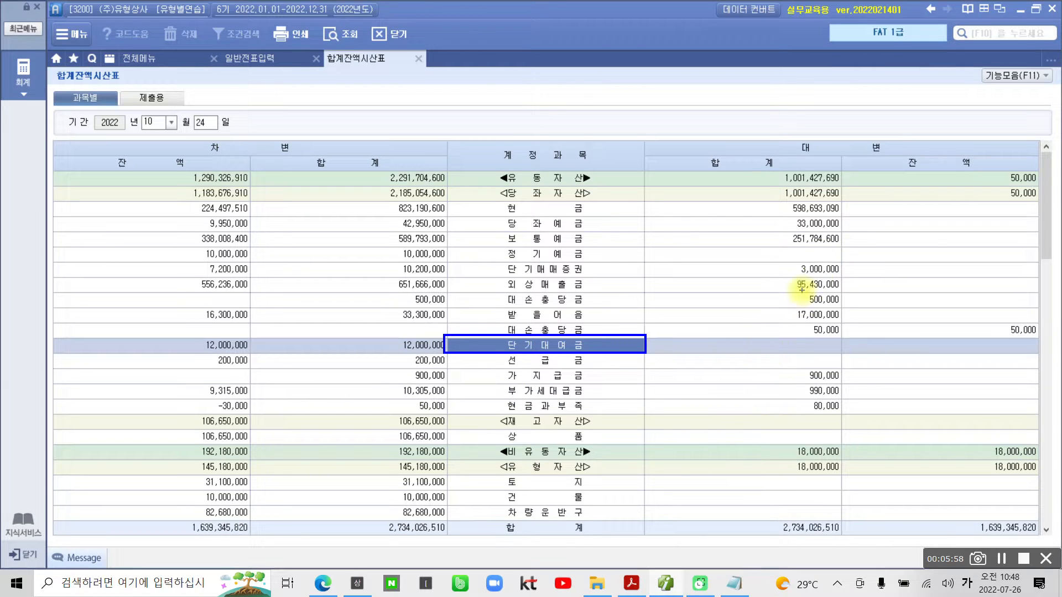
- Return to the PDF in Acrobat Reader and highlight "단기대여금 5,000,000원이" in problem 24
left_click(631, 583)
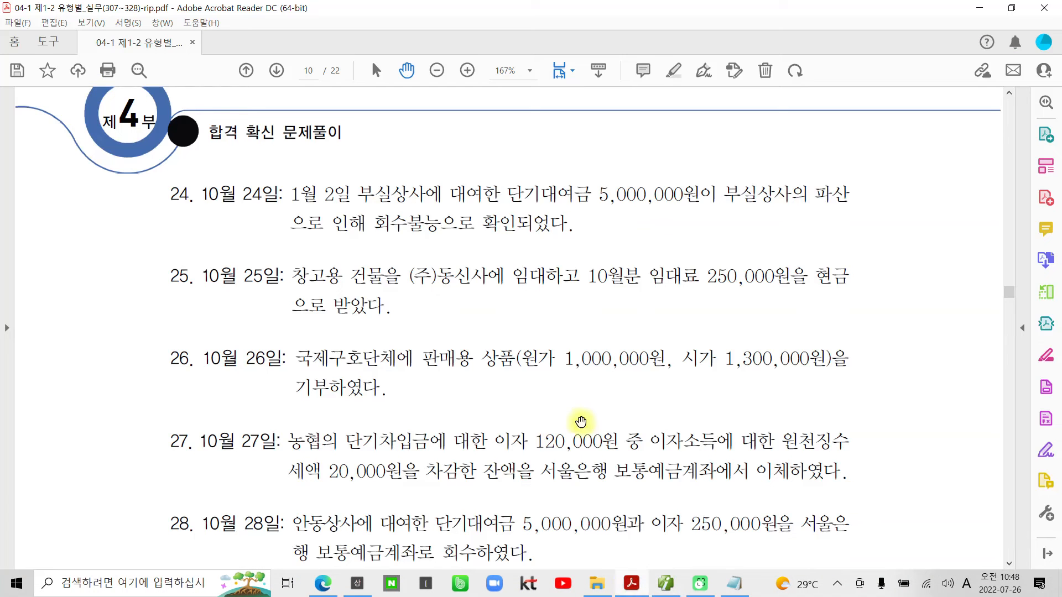
left_click_drag(506, 194, 717, 195)
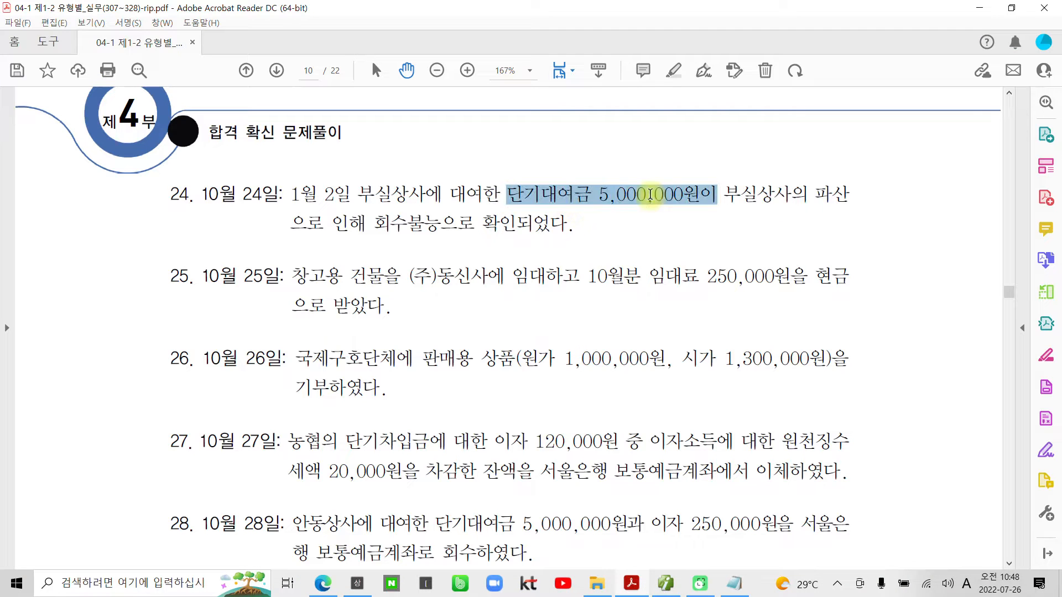
right_click(650, 195)
left_click(710, 316)
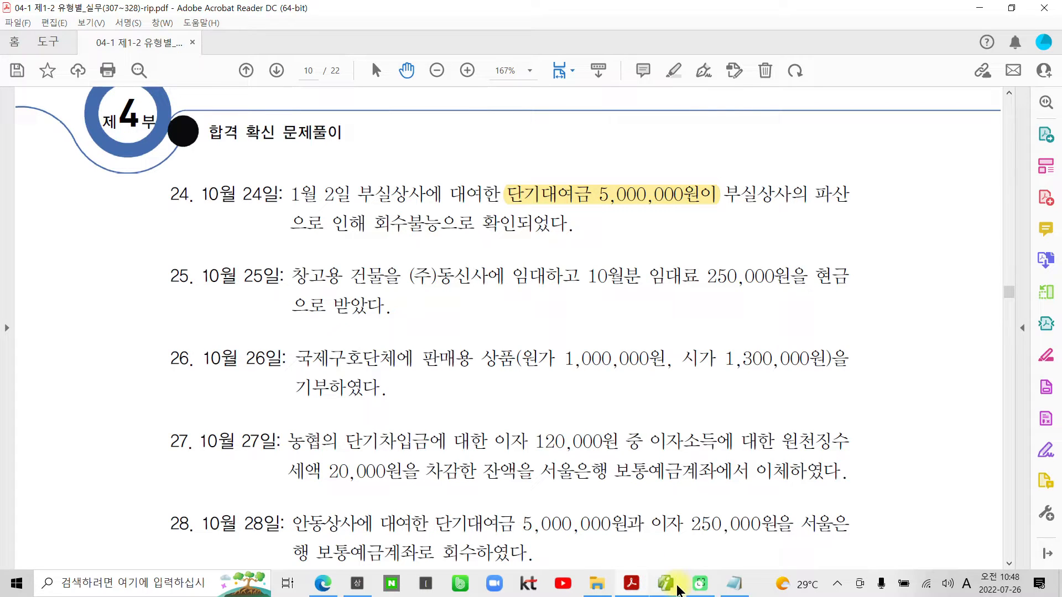
- Switch to 더존 iPlus and open 일반전표입력 for October 24
mouse_move(679, 591)
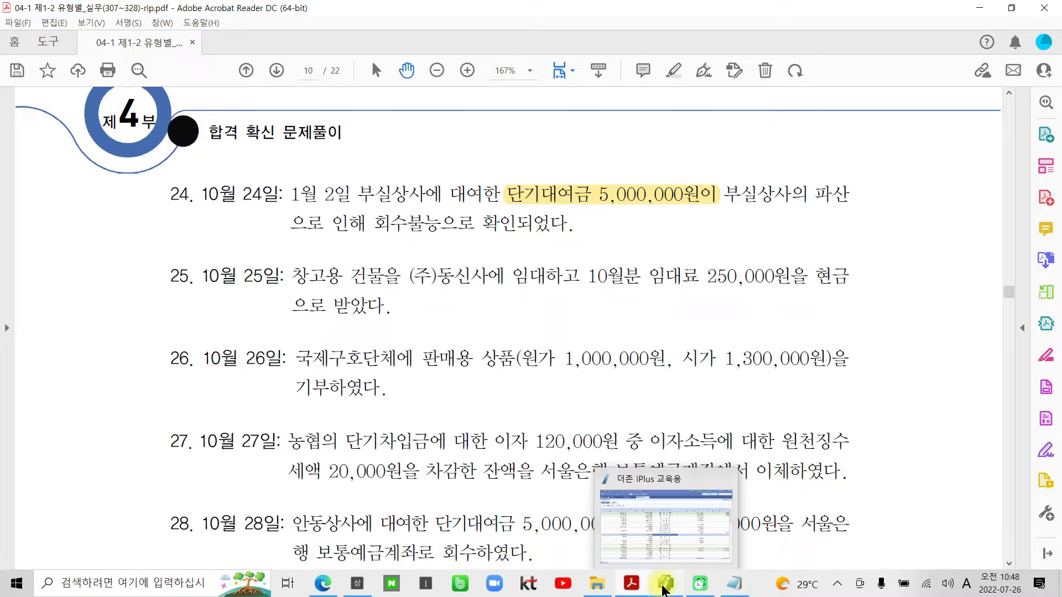
left_click(663, 587)
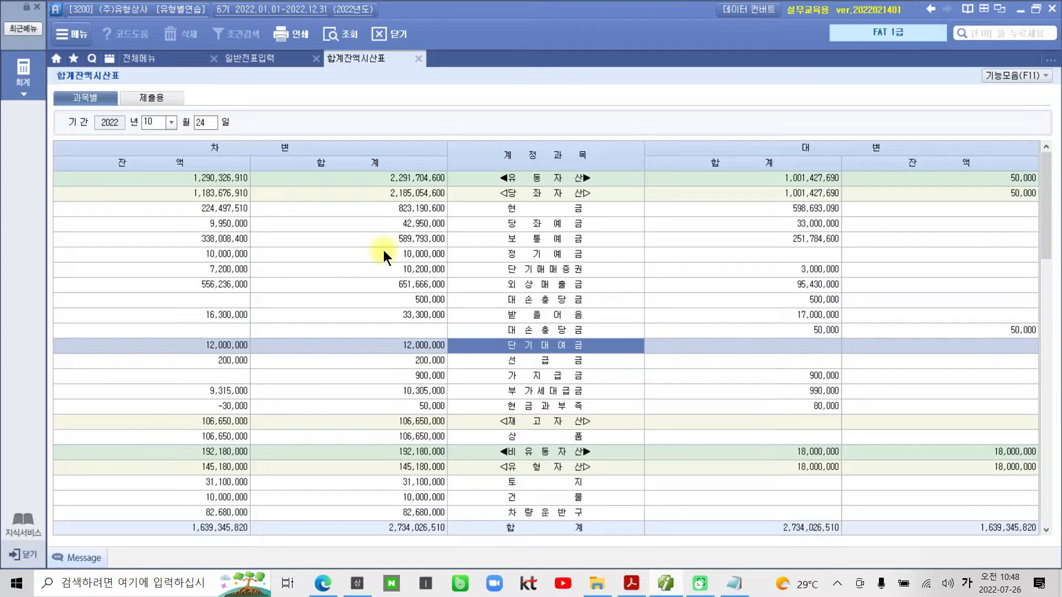
left_click(230, 63)
left_click(212, 105)
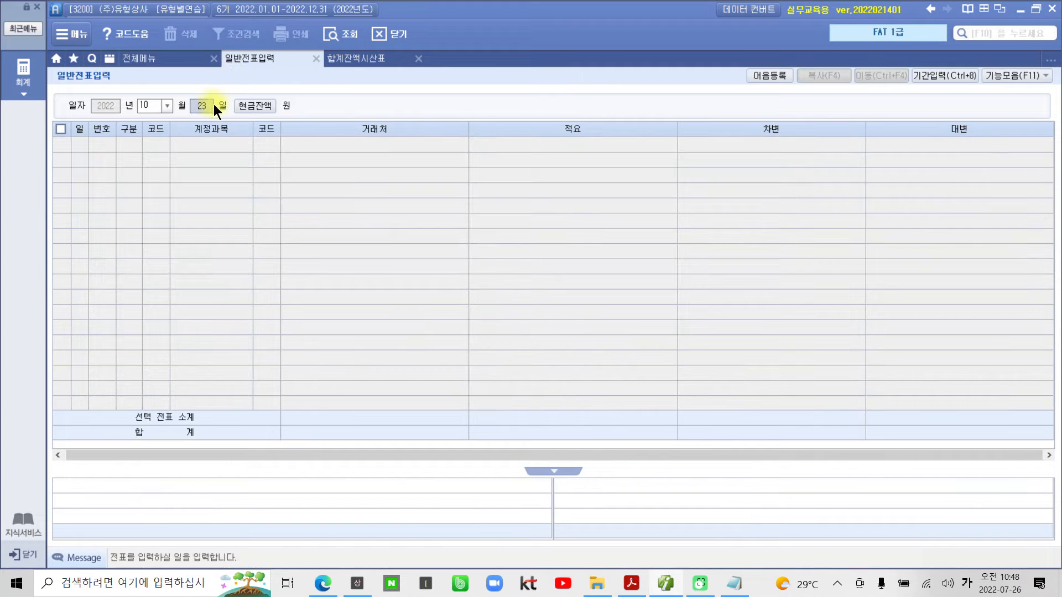
type("24")
key("Return")
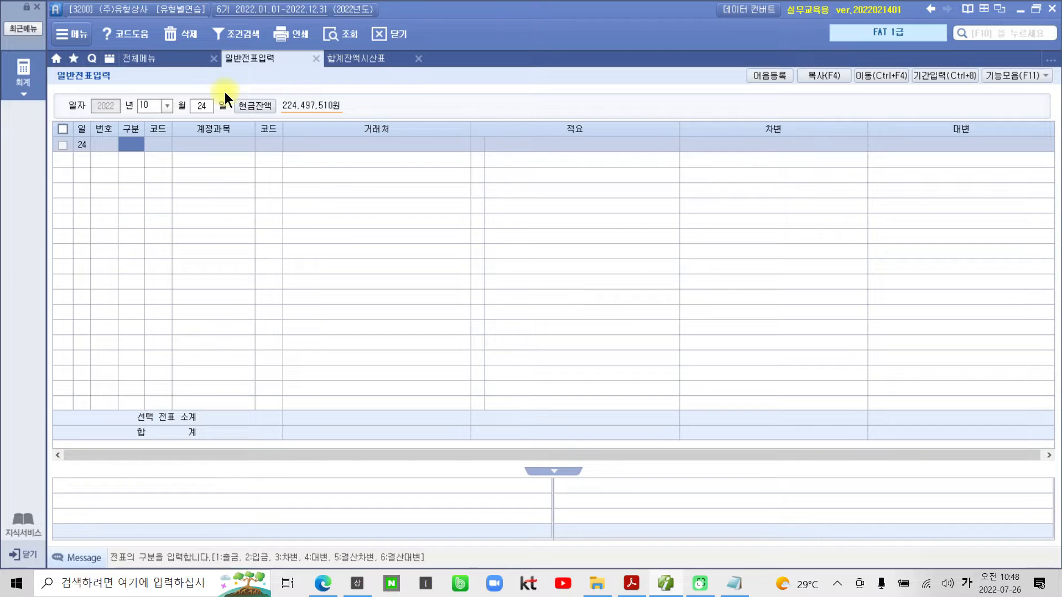
- Start a debit (차변) line in the voucher with account 934 기타의대손상각비
type("3")
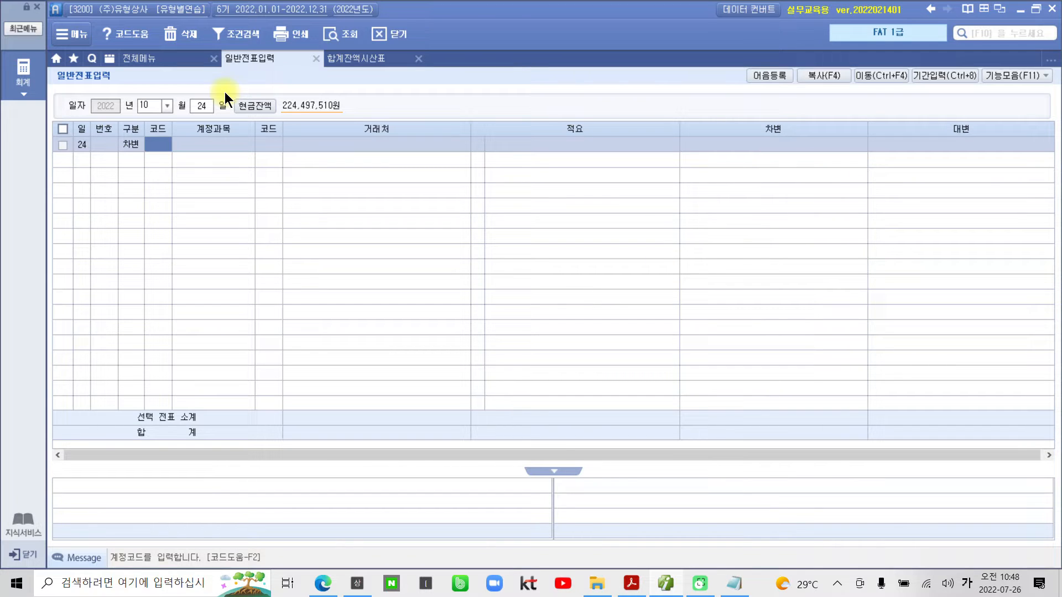
type("기타")
key("Return")
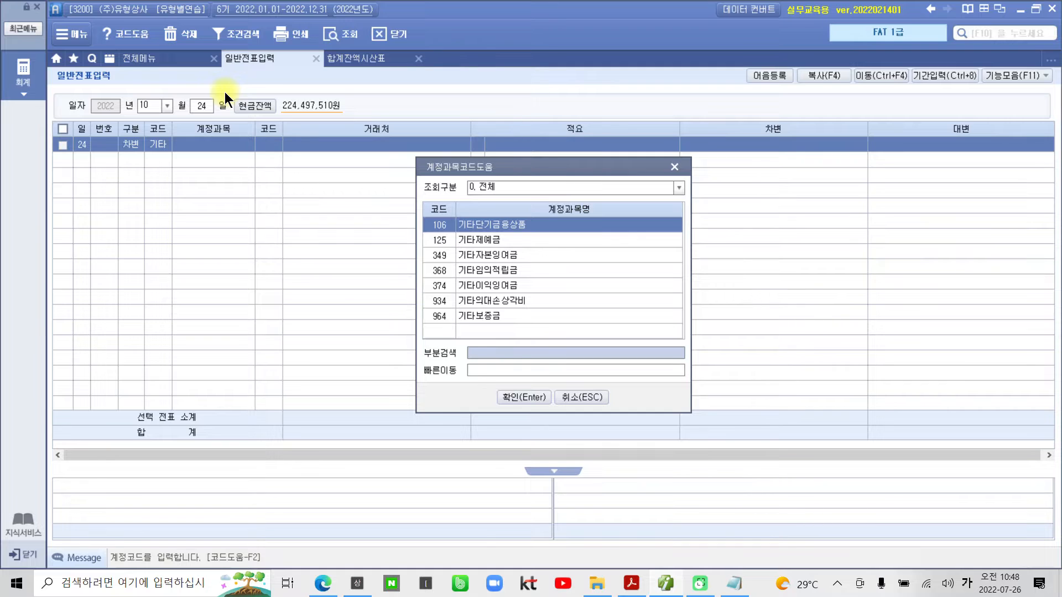
key("Down")
key("Down")
key("Down")
key("Down")
key("Down")
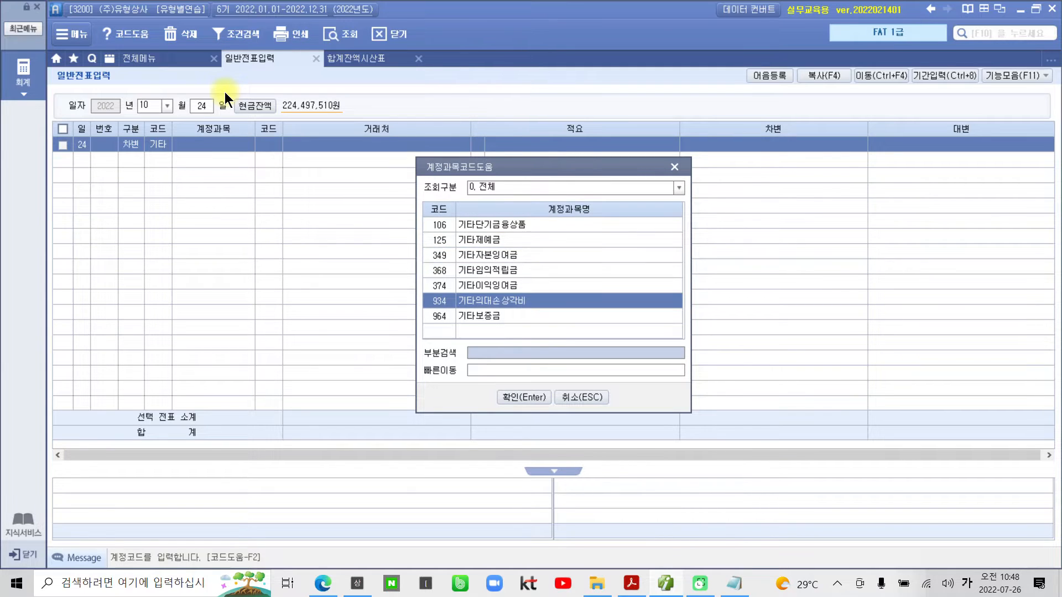
key("Return")
- Leave the line's 거래처 and 적요 blank and enter a debit amount of 5,000,000
key("Return")
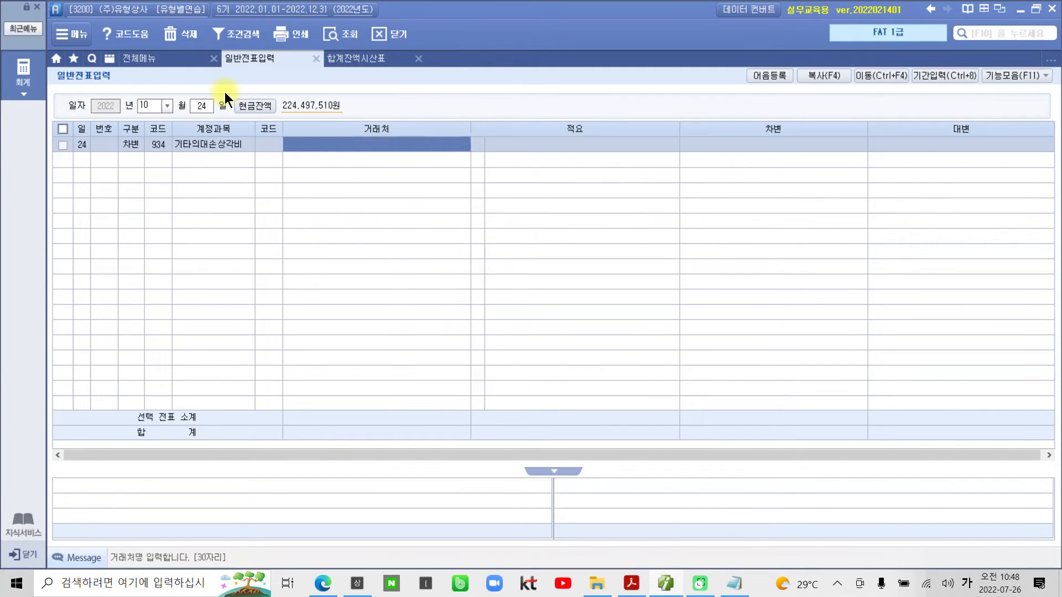
key("Return")
key("Return")
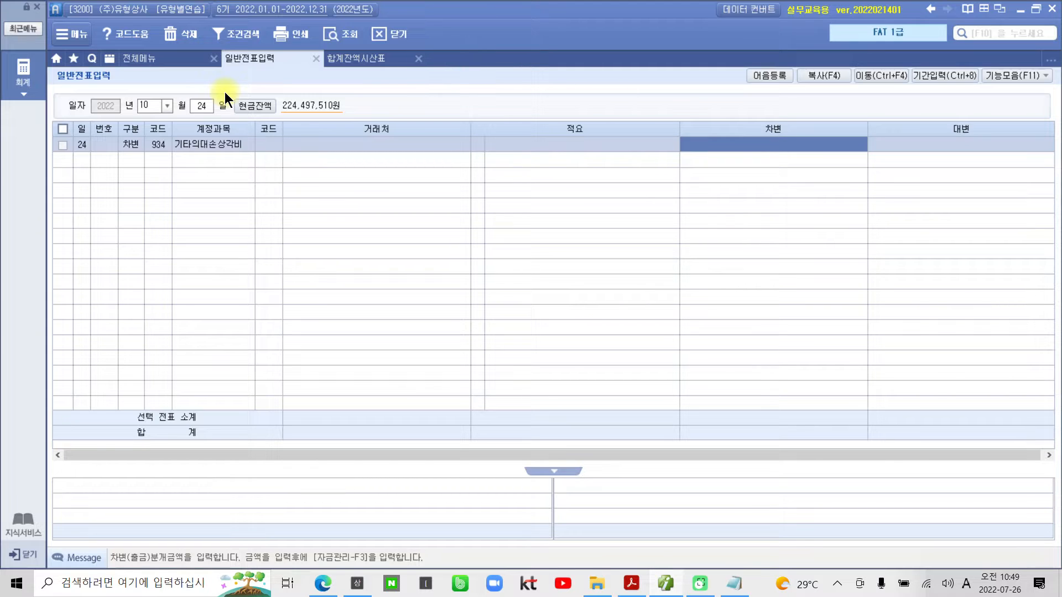
type("5000000")
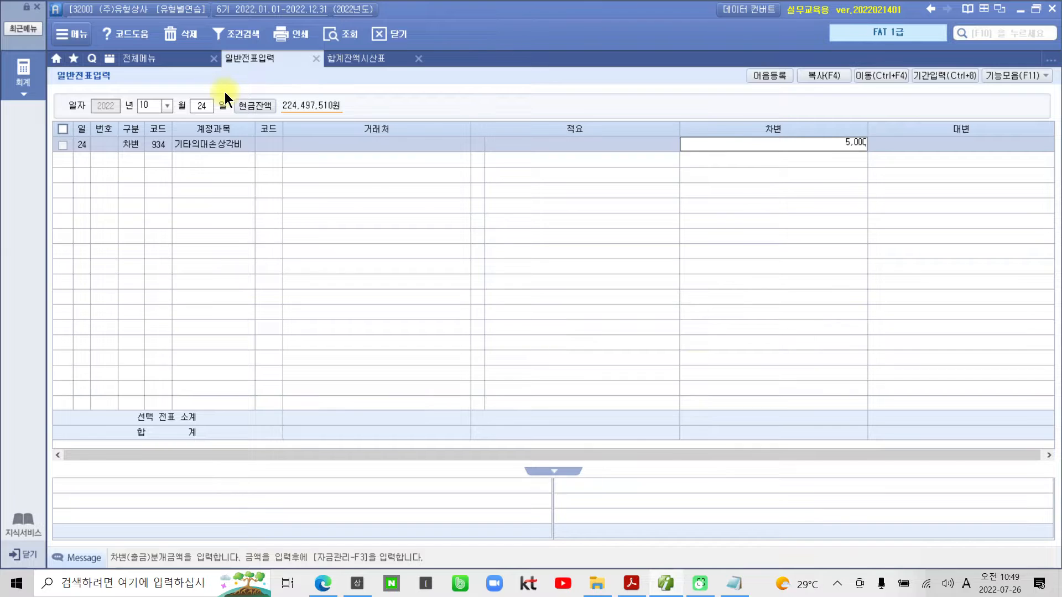
- Add a credit (대변) line to the October 24 voucher with account 114 단기대여금
key("Return")
type("4")
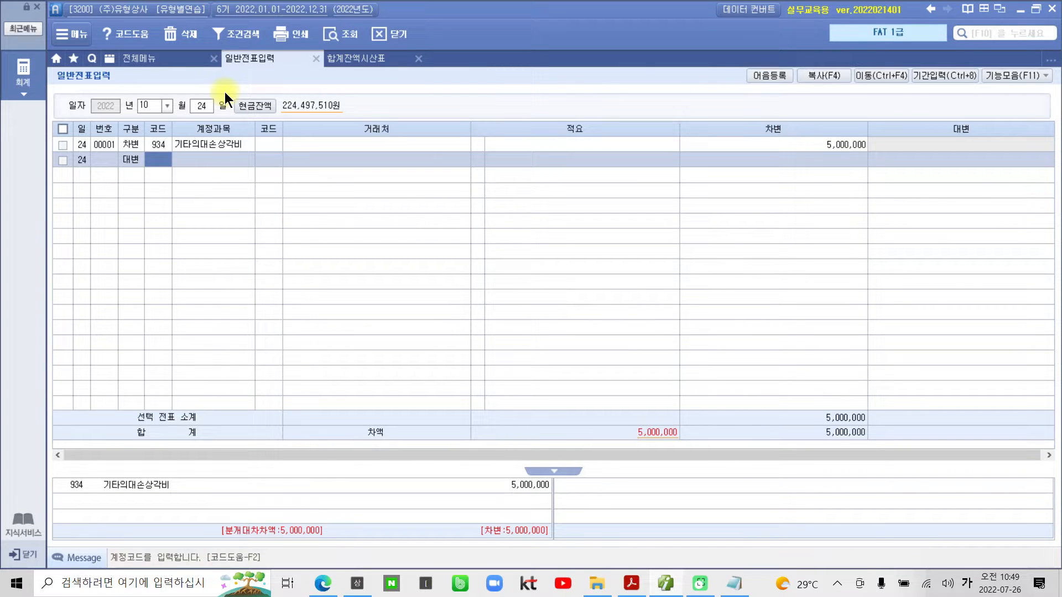
type("단기")
key("Return")
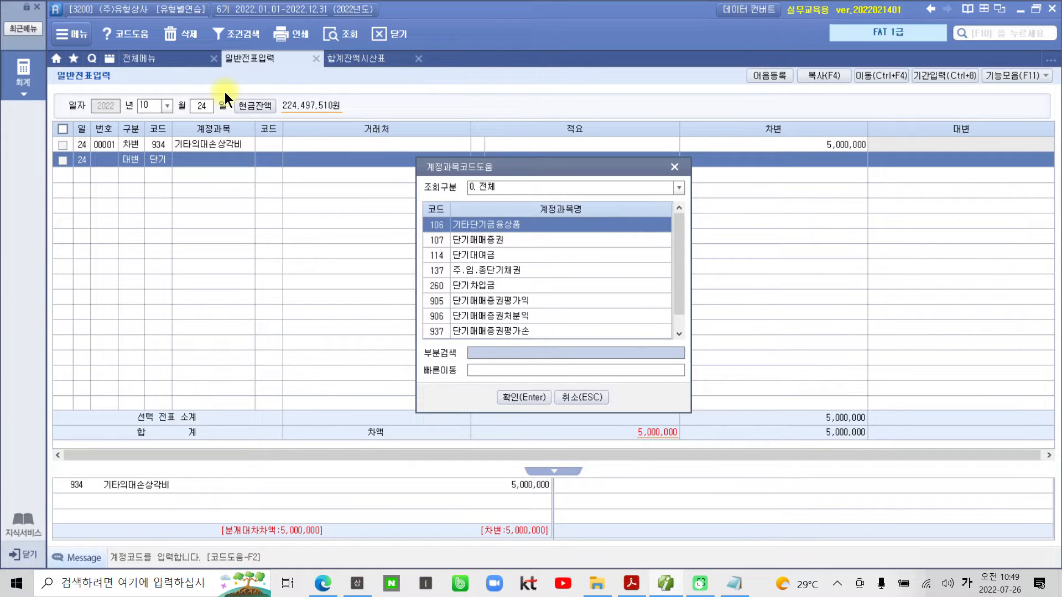
key("Down")
key("Down")
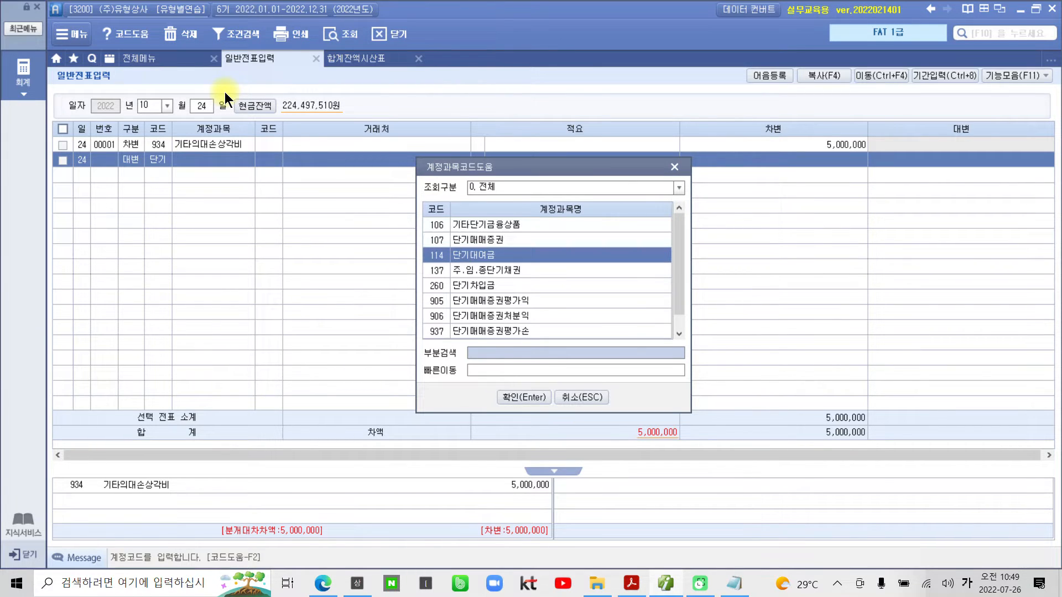
key("Return")
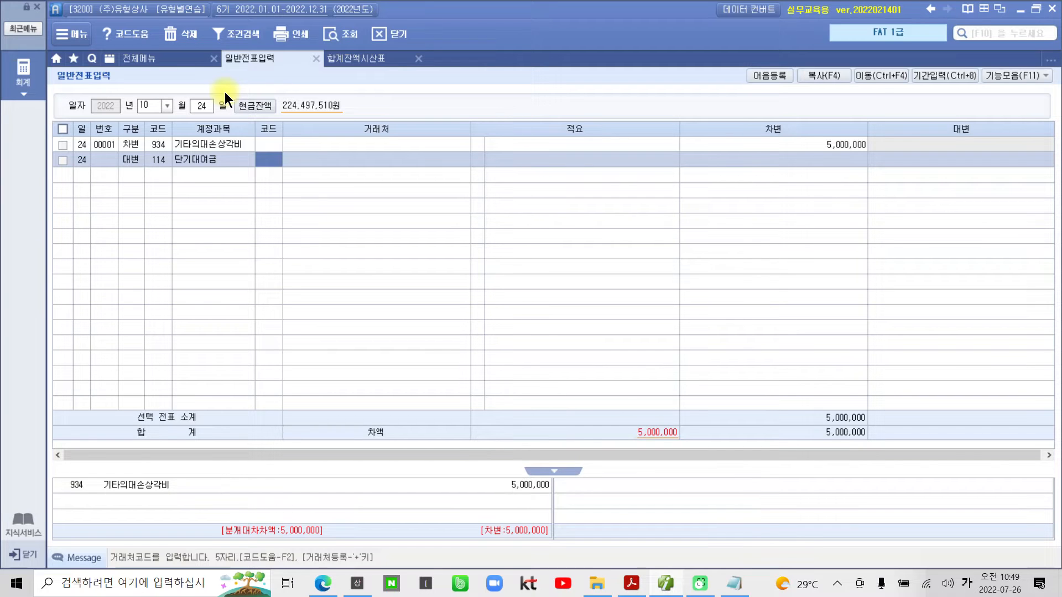
- Set the 단기대여금 line's 거래처 to 50000 부실상사, leave its 적요 blank and enter a credit amount of 5,000,000
type("50000")
key("Return")
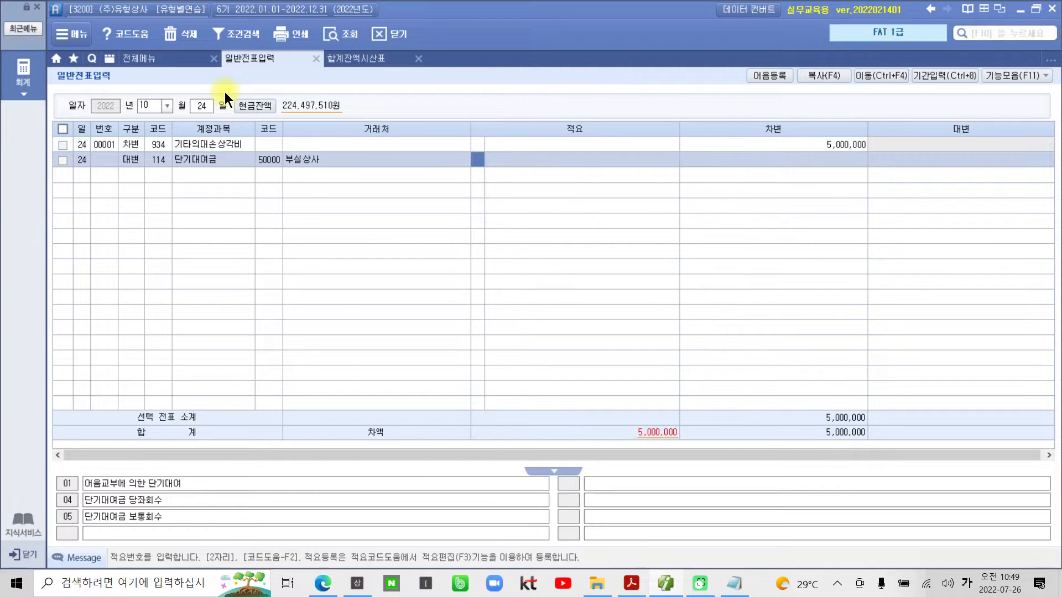
key("Return")
key("Return")
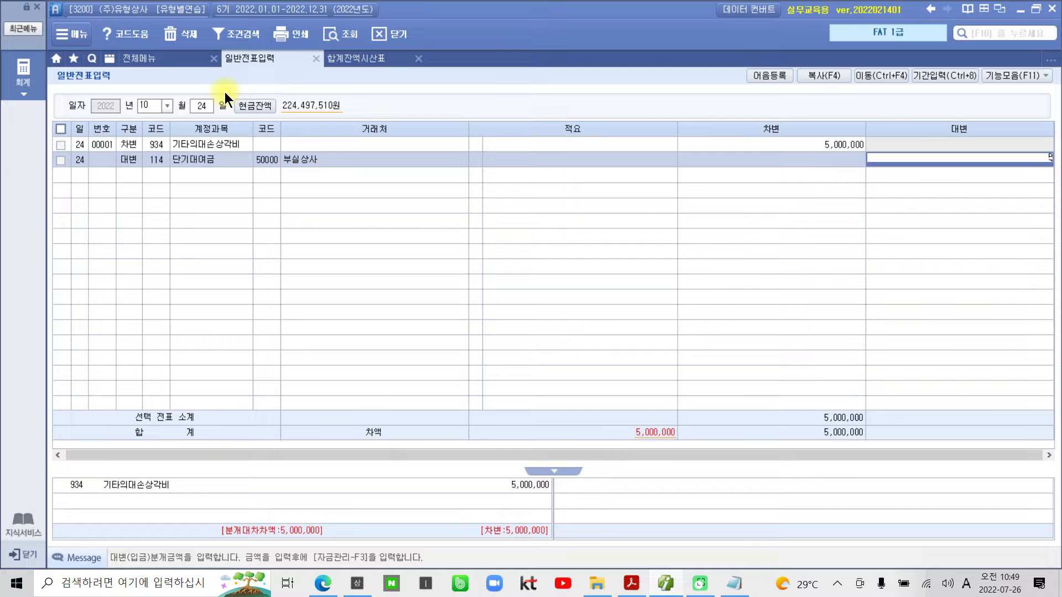
key("Return")
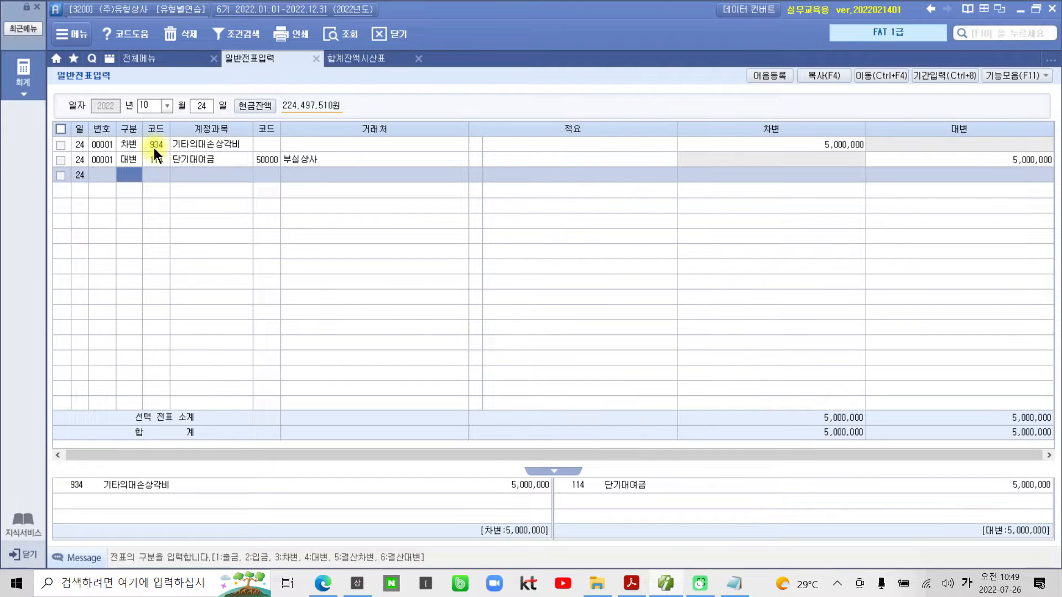
key("Up")
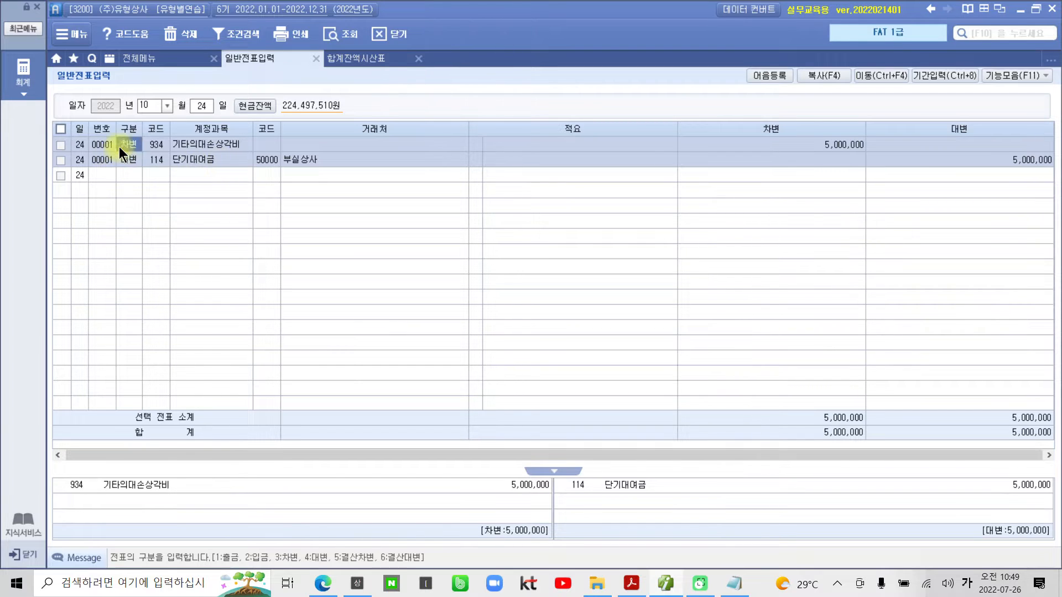
left_click(129, 178)
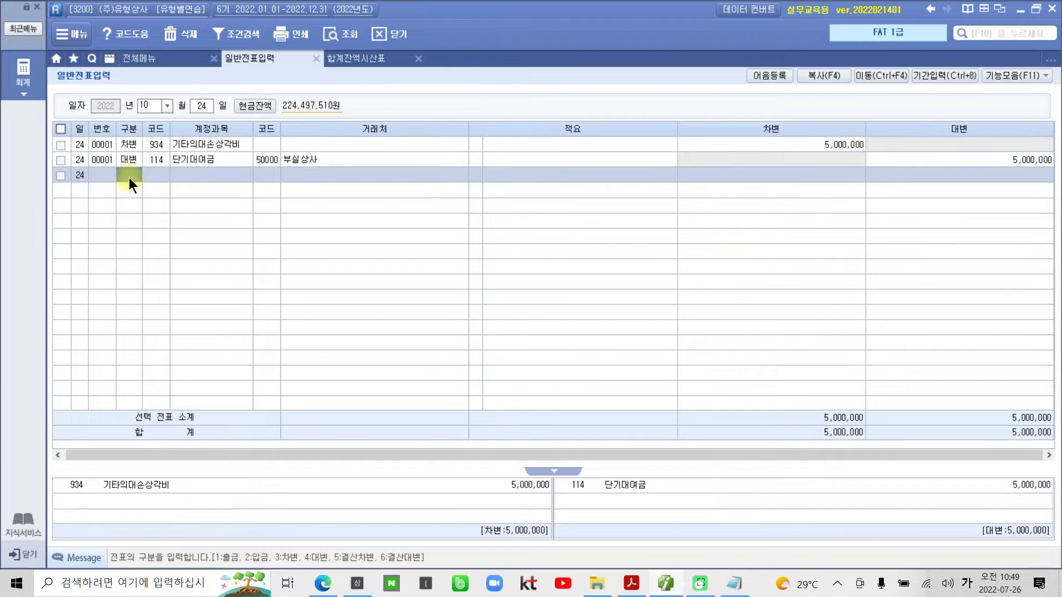
left_click(132, 150)
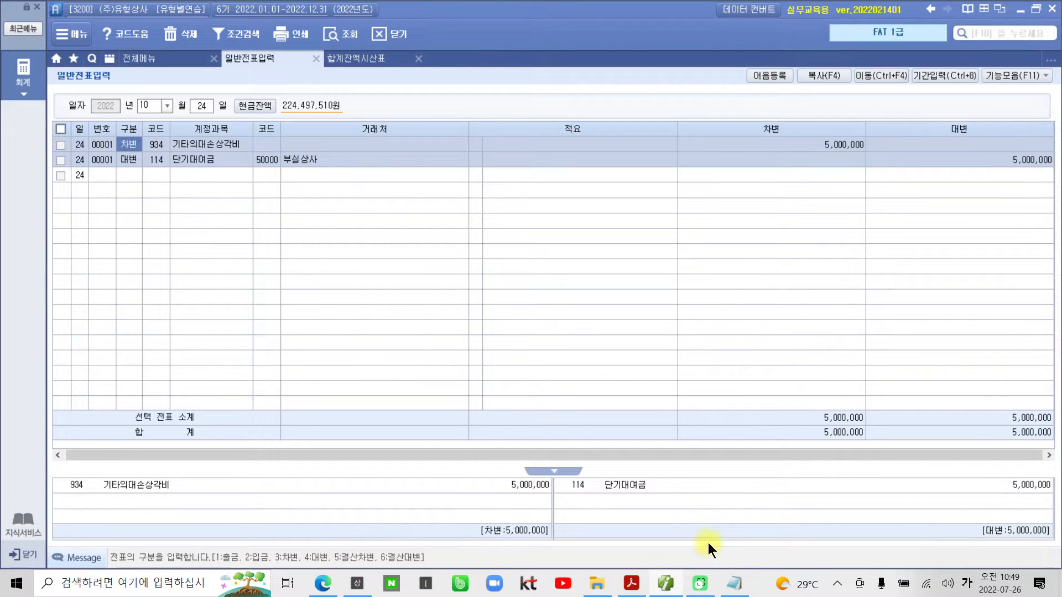
- Switch to the PDF in Acrobat Reader and highlight "10월 25일:" and "임대료" in problem 25
left_click(666, 586)
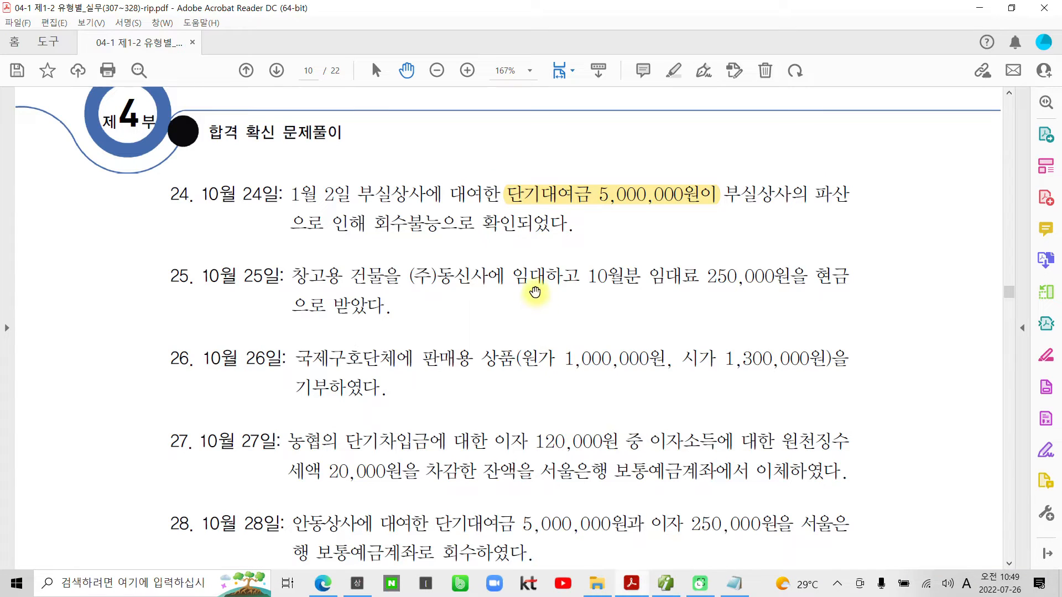
scroll(525, 315, "down", 3)
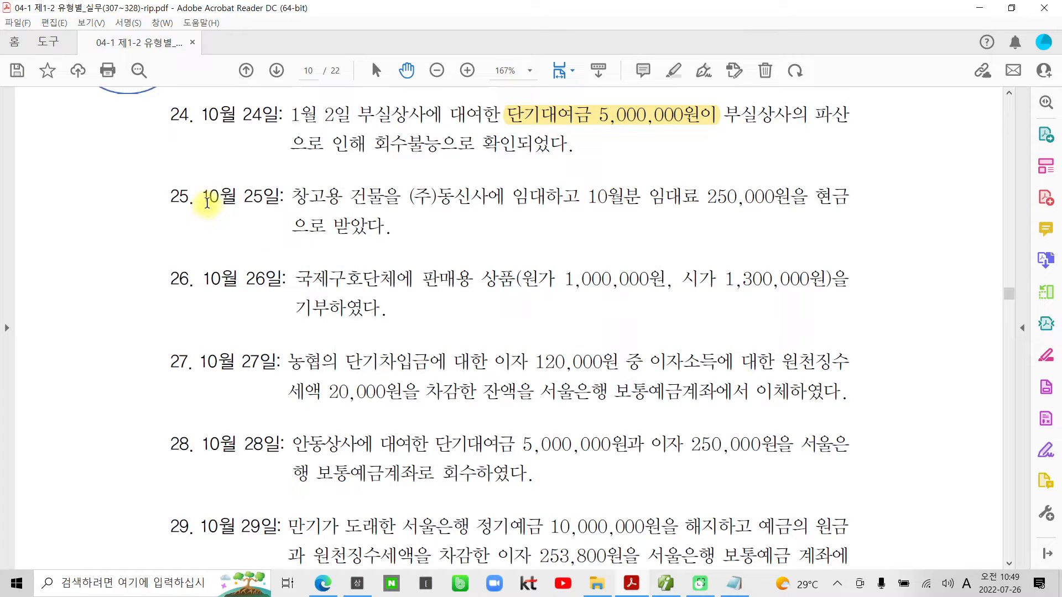
left_click_drag(207, 199, 281, 204)
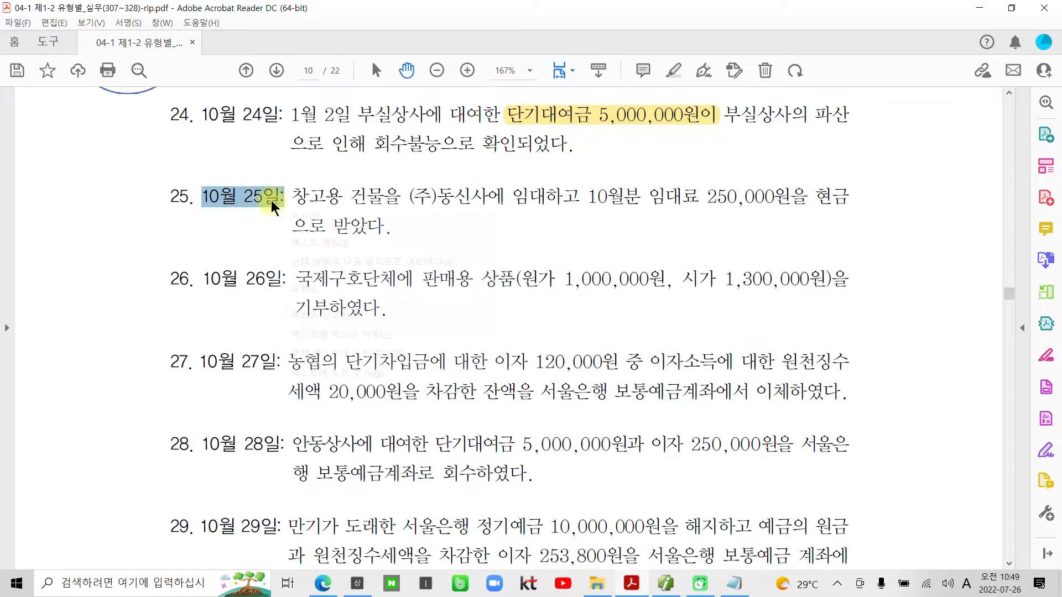
right_click(273, 204)
left_click(313, 314)
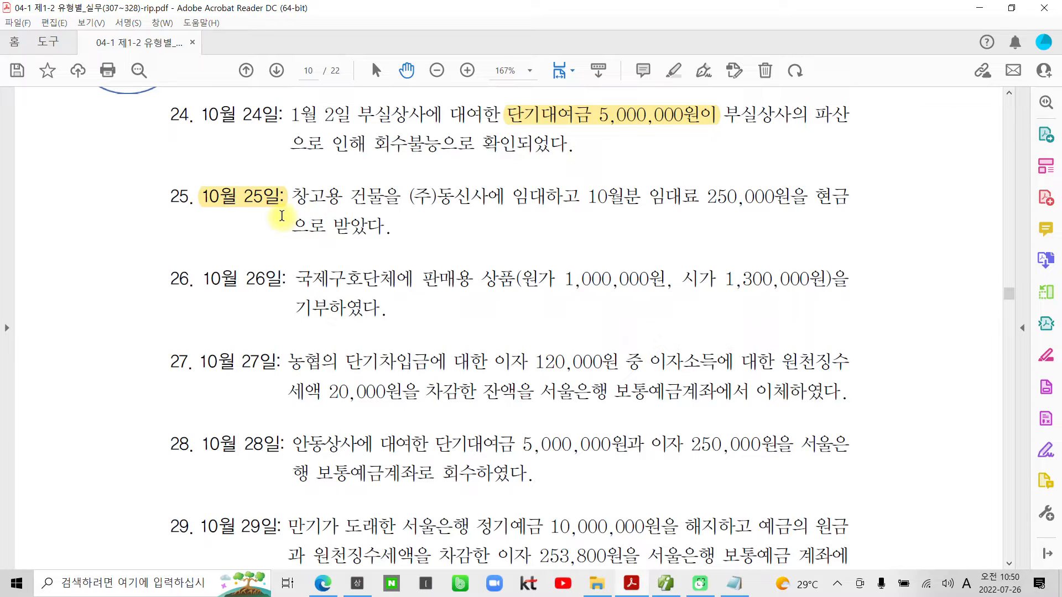
left_click_drag(639, 199, 700, 199)
right_click(718, 204)
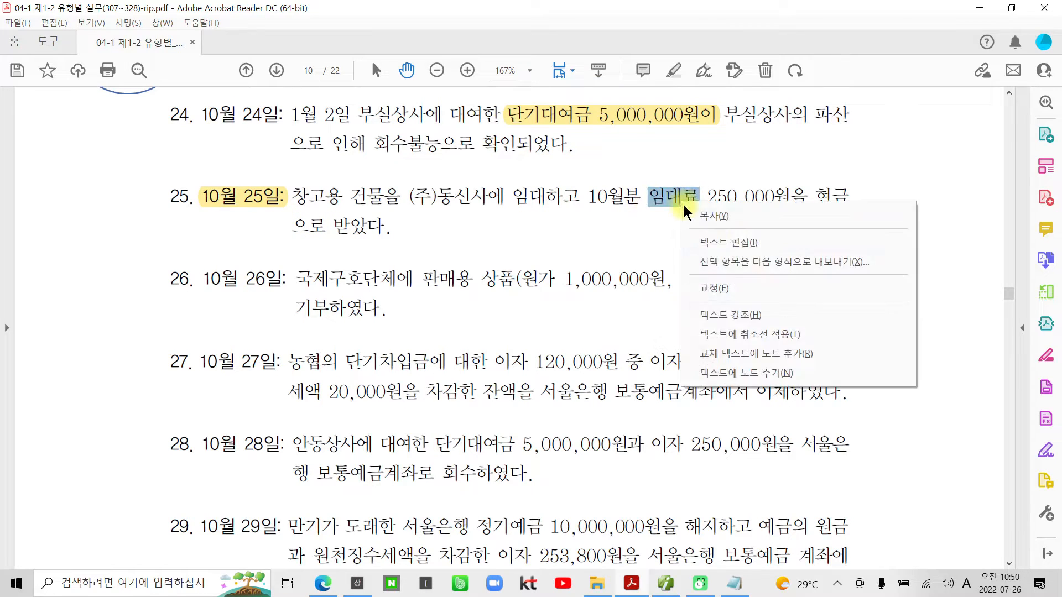
left_click(728, 314)
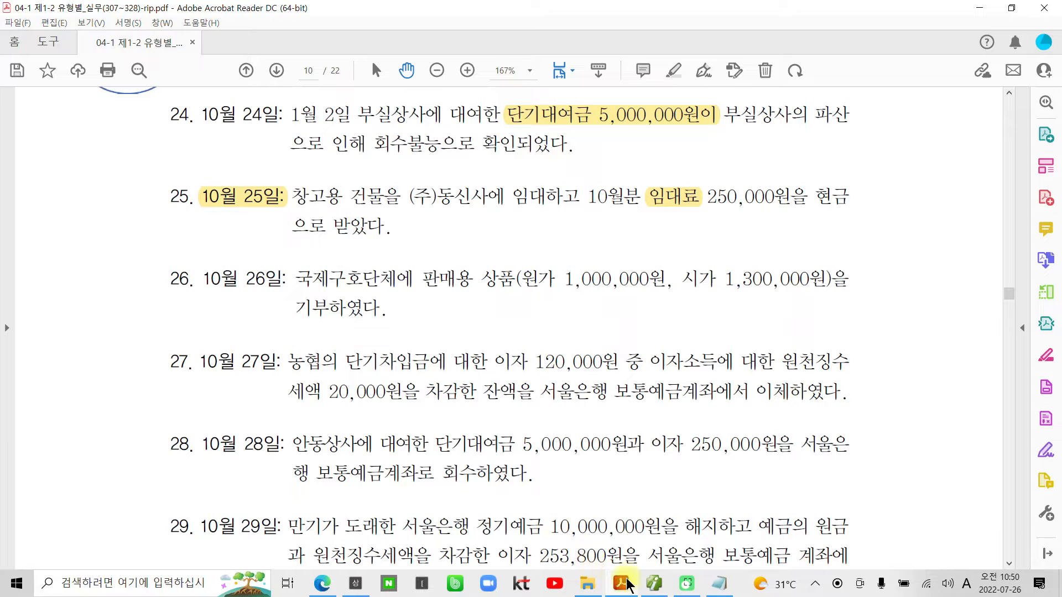
- Switch to 더존 iPlus and open the 일반전표입력 entries for October 25
left_click(659, 583)
left_click(211, 106)
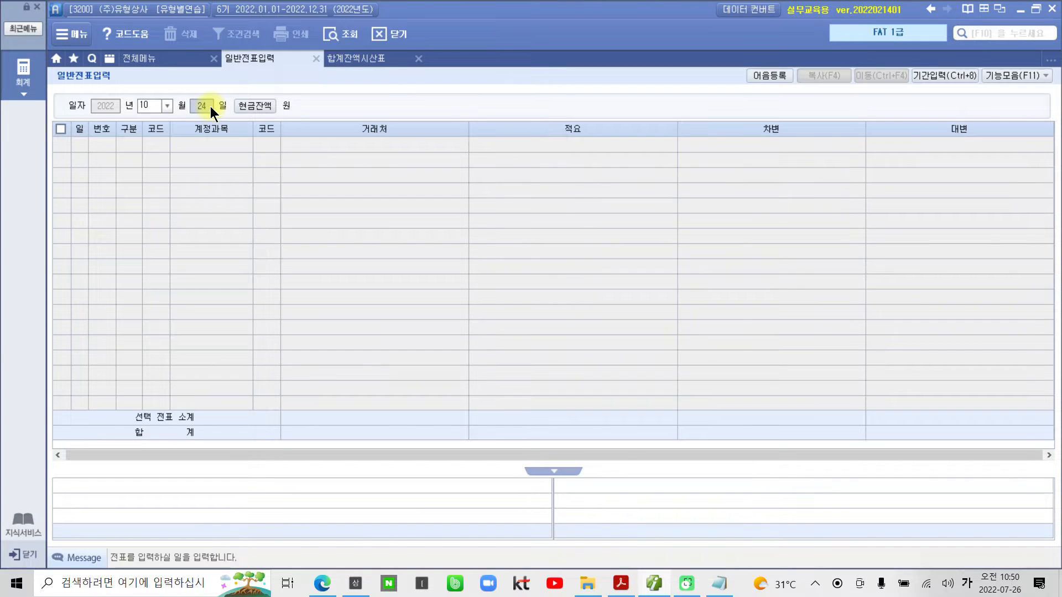
type("25")
key("Return")
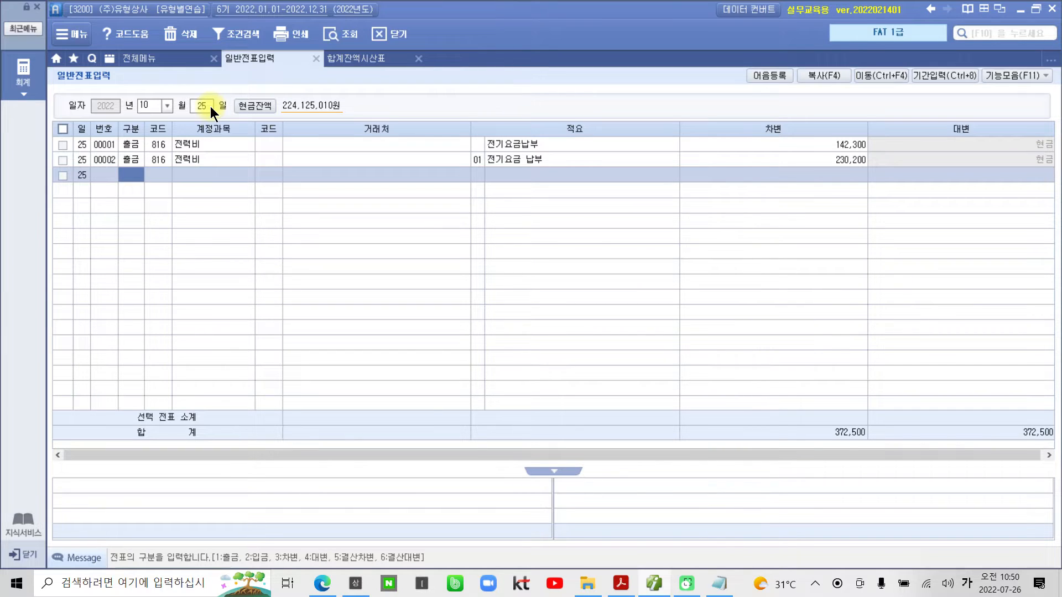
- Start a cash receipt (입금) line in the voucher with account 904 임대료
type("2")
key("Return")
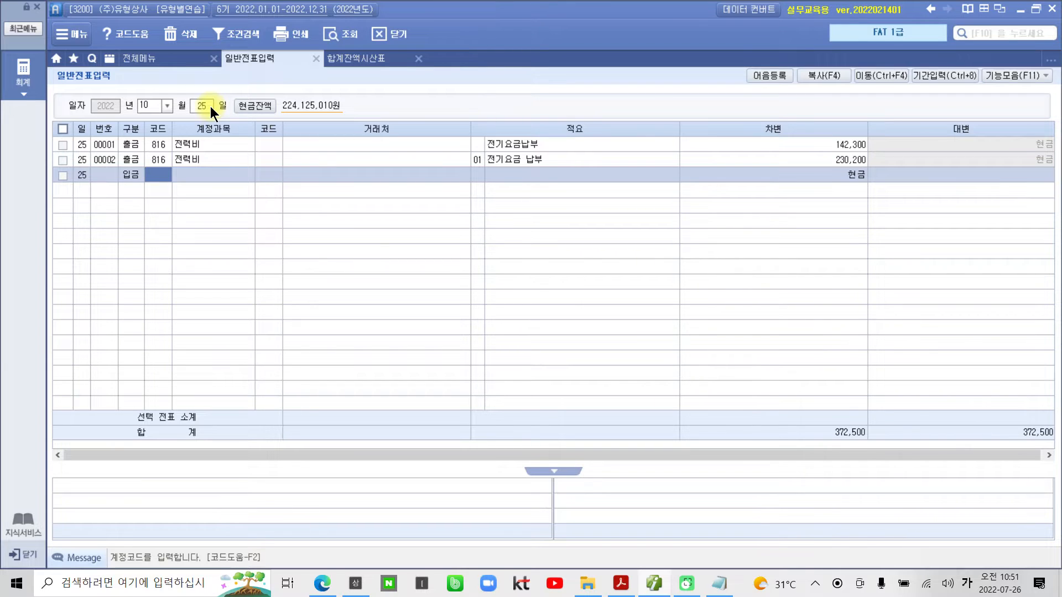
type("임대")
key("Return")
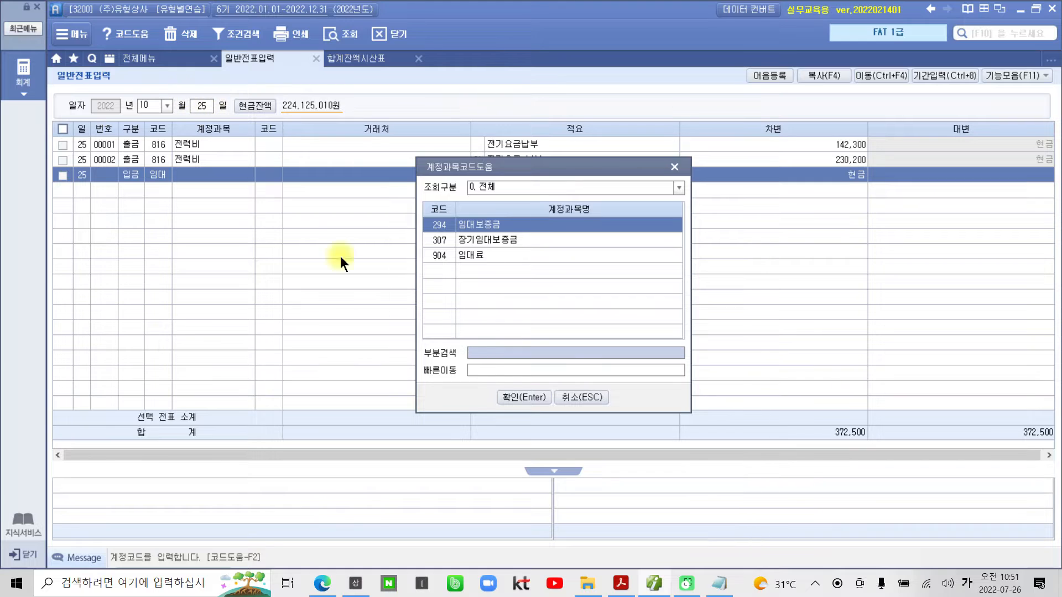
left_click(429, 256)
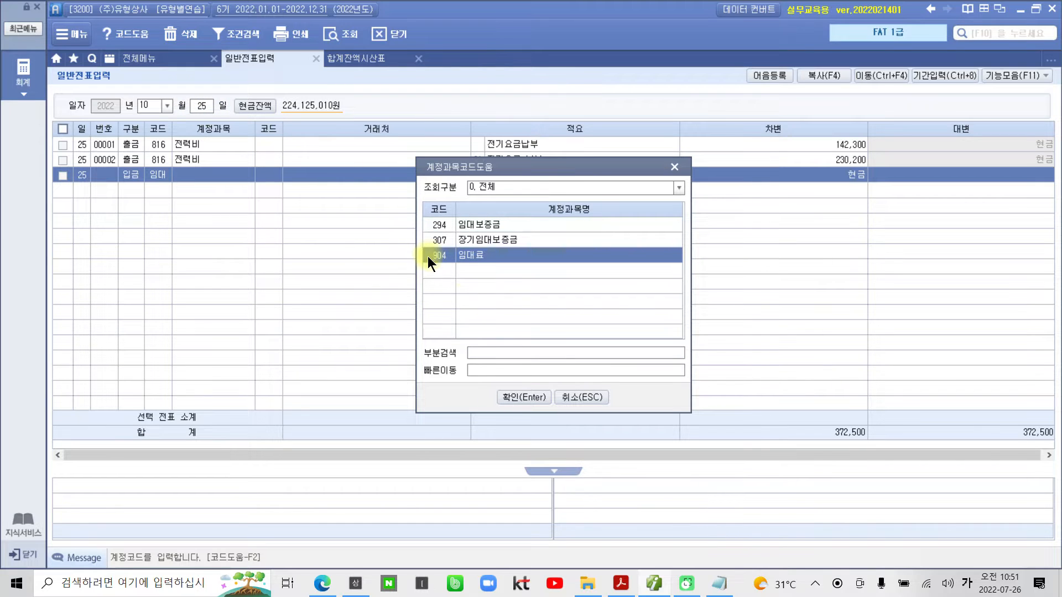
left_click(516, 398)
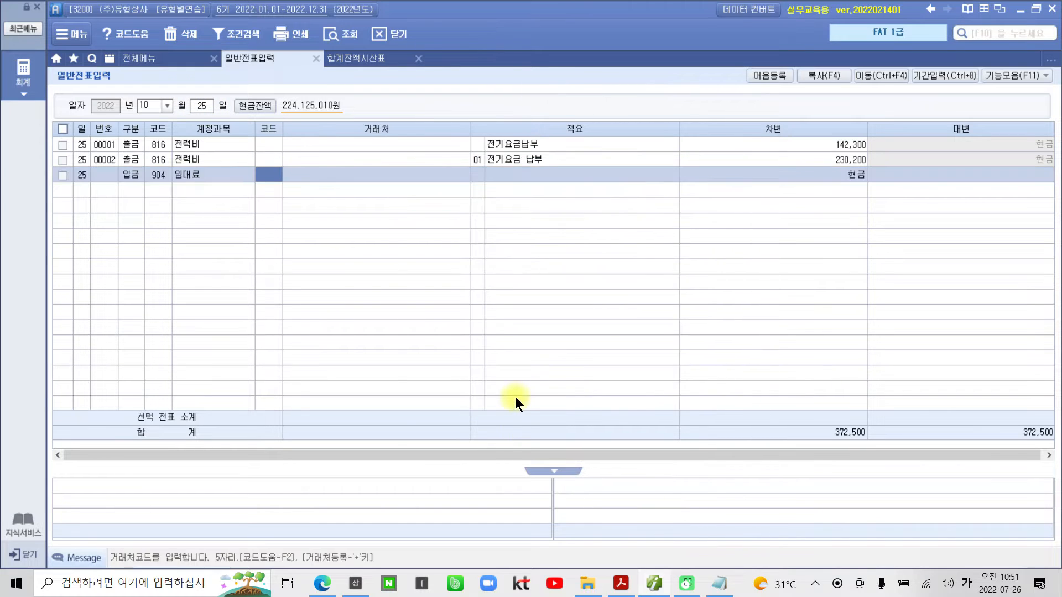
- Enter a credit amount of 250,000 on the 임대료 line and save it
left_click(937, 181)
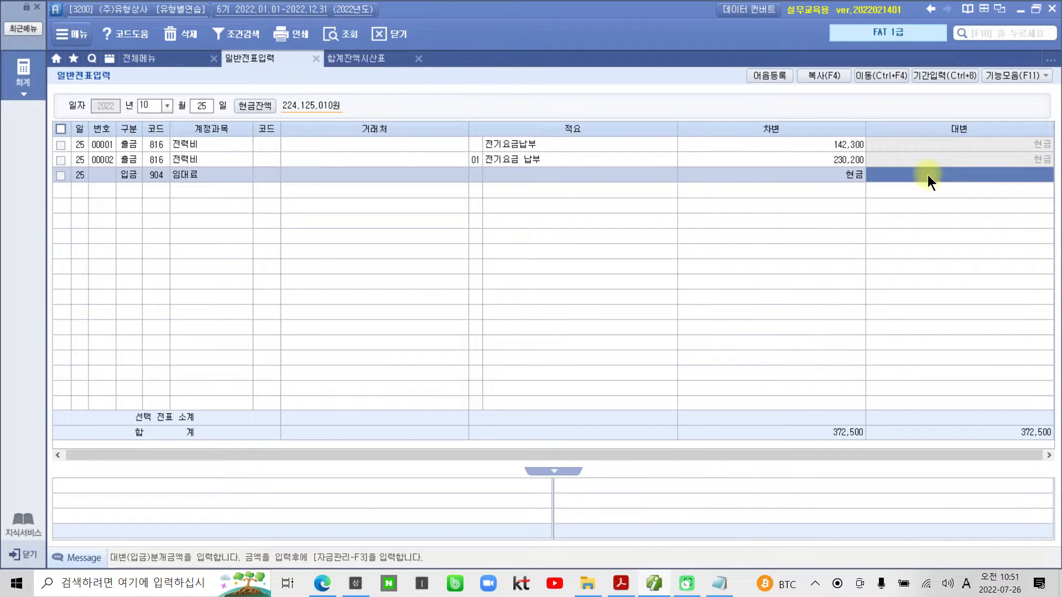
type("2500000")
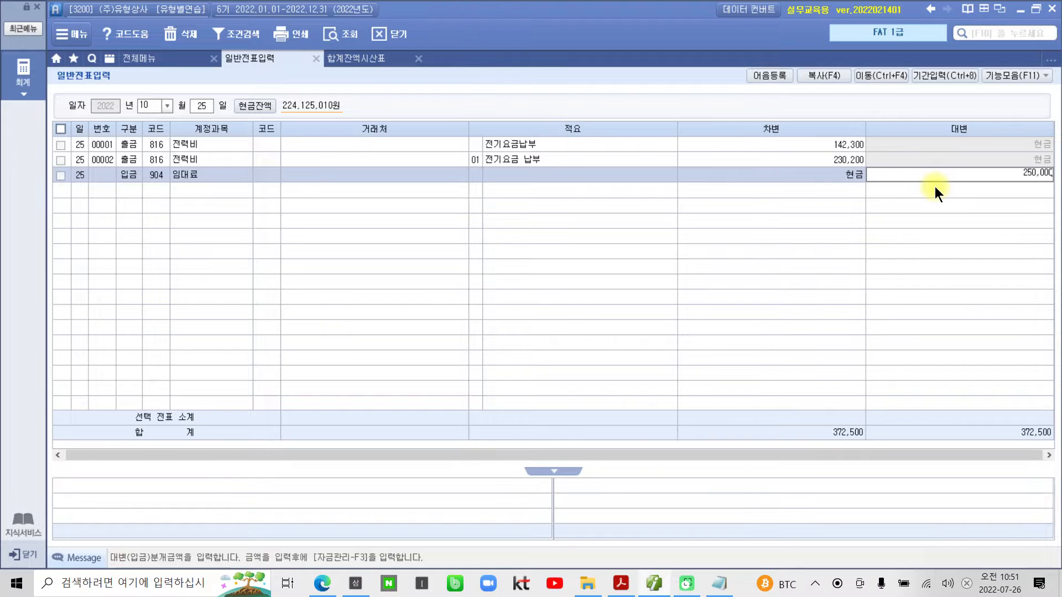
key("Return")
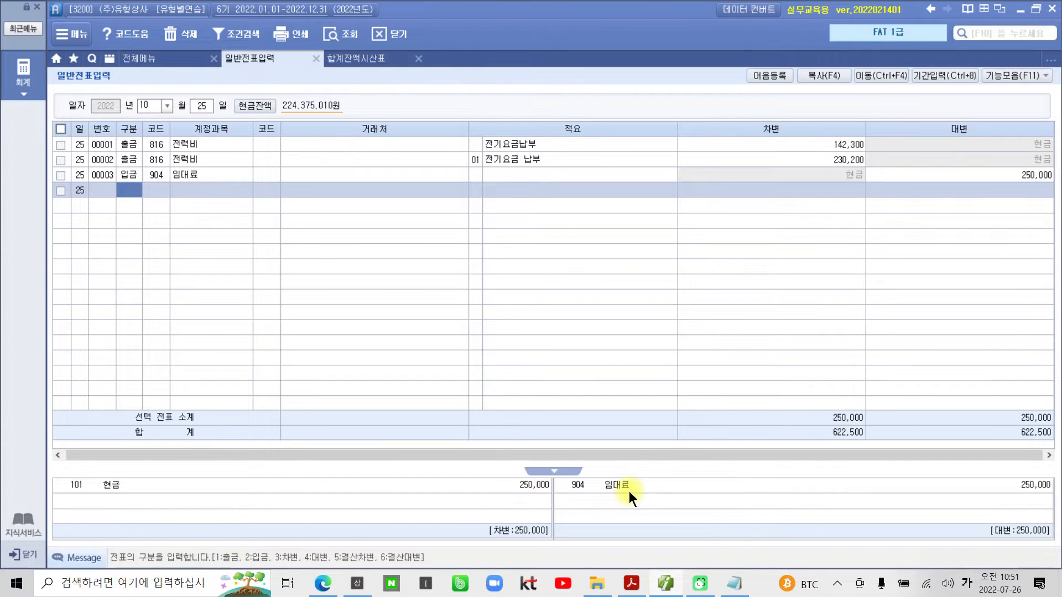
- Check problem 25 in Acrobat Reader, then set the 임대료 line's 거래처 in 더존 iPlus to 00106 (주)동신사
left_click(631, 586)
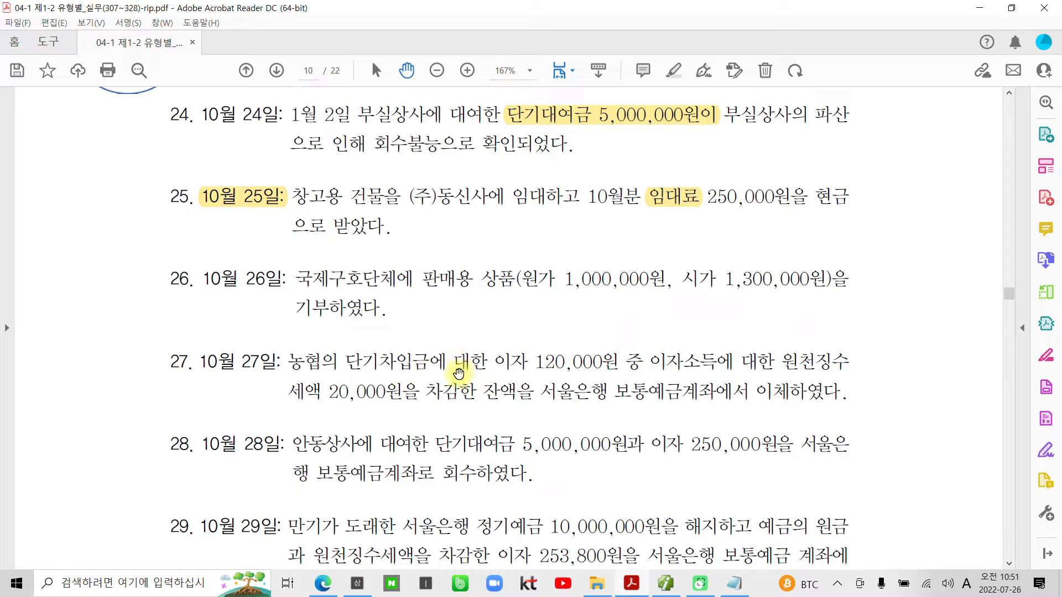
scroll(343, 309, "down", 2)
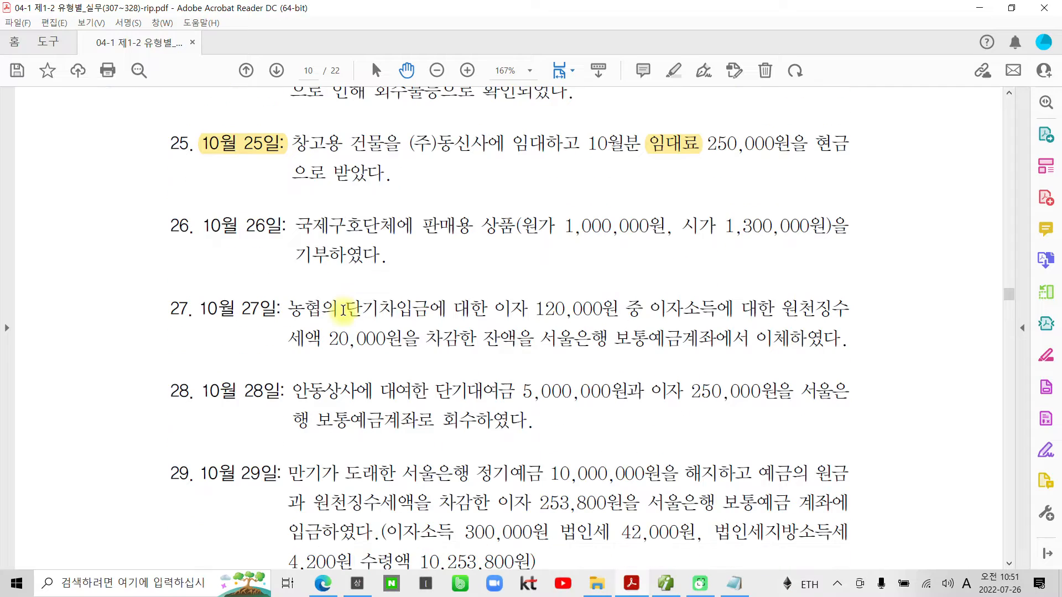
left_click(656, 590)
left_click(206, 176)
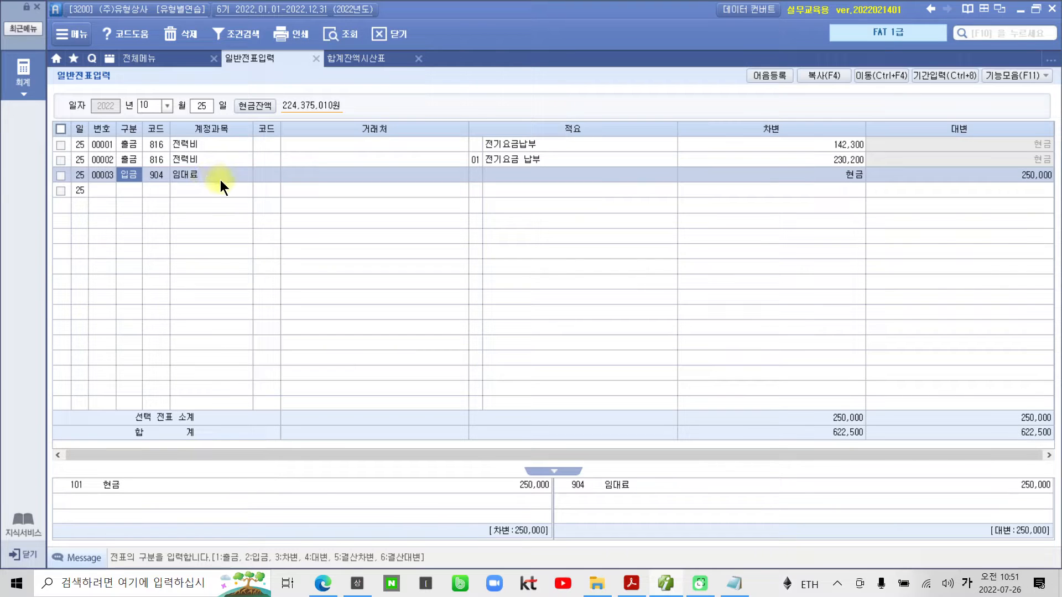
left_click(261, 177)
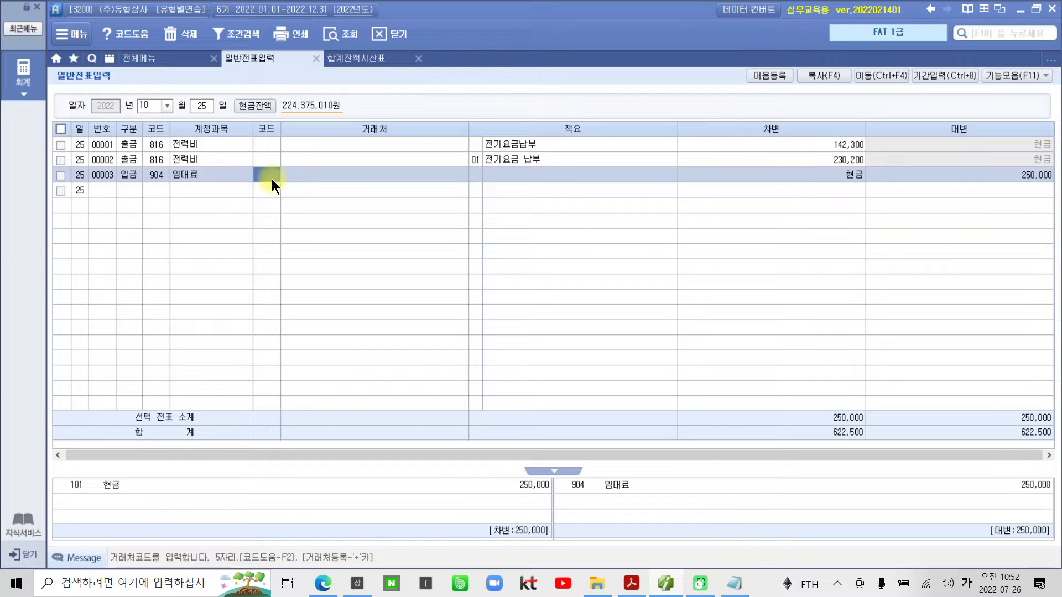
type("106")
key("Return")
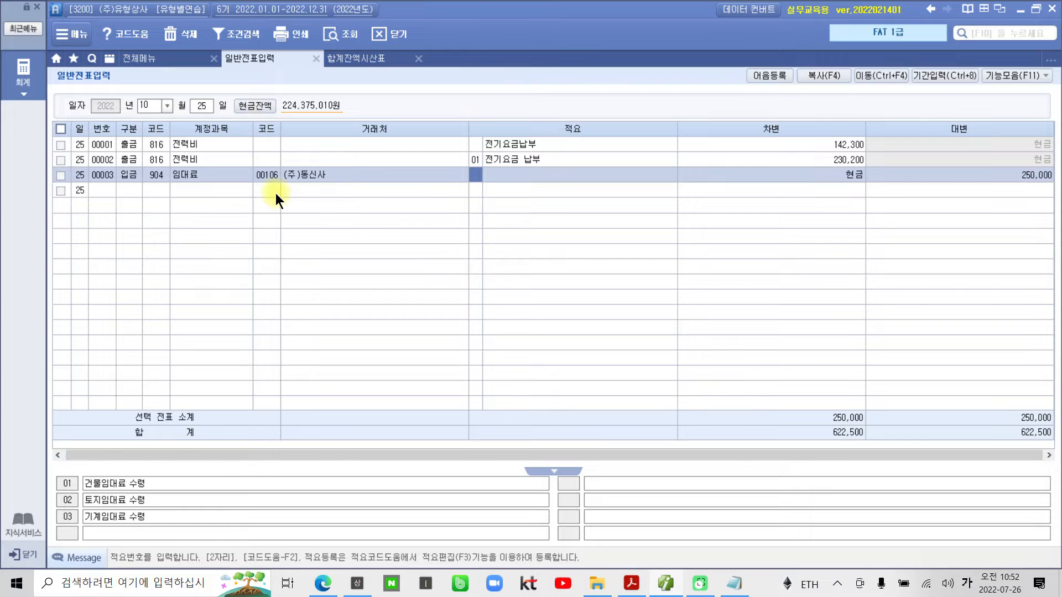
left_click(271, 177)
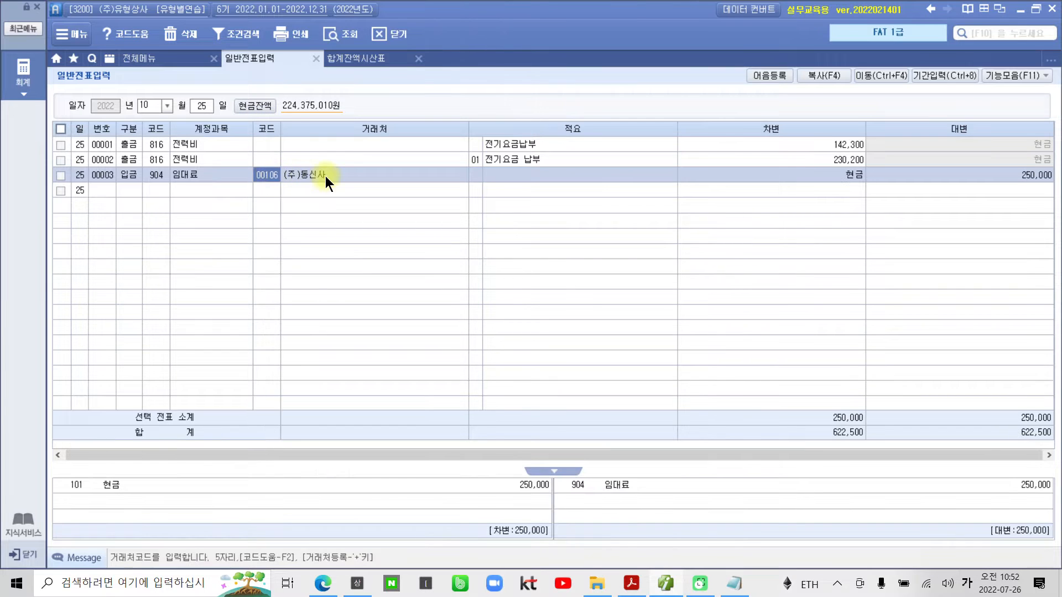
left_click(325, 175)
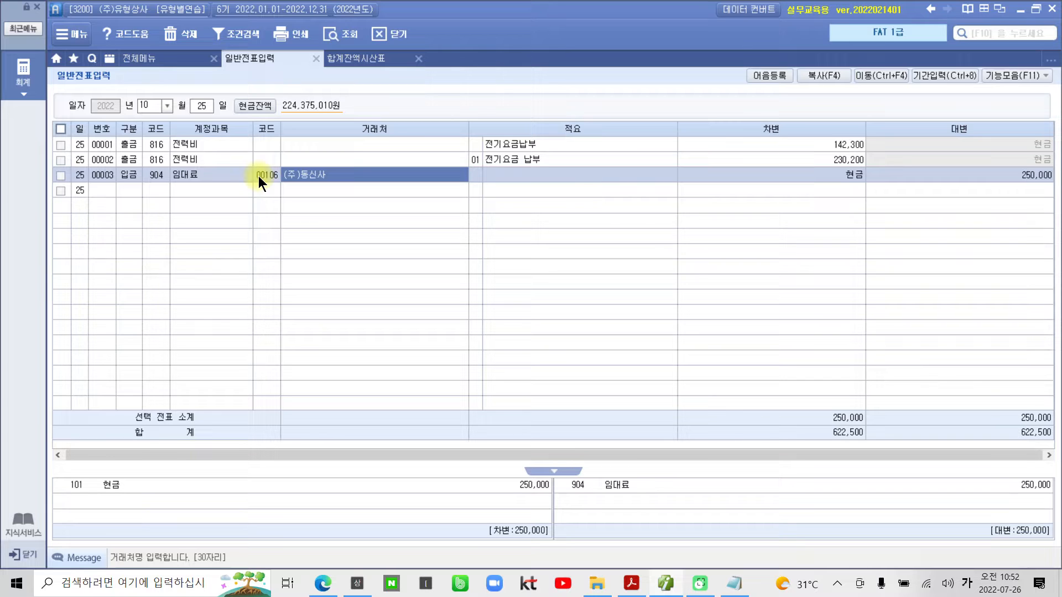
left_click(128, 191)
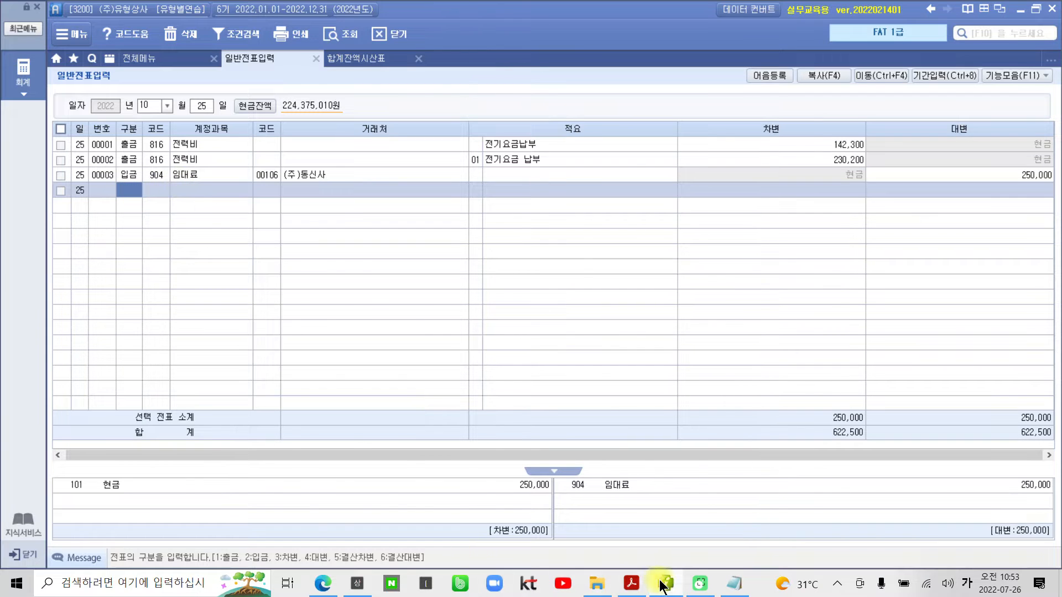
- Switch to Acrobat Reader and highlight "국제구호단체에 판매용 상품" and "기부하였다" in problem 26
left_click(631, 584)
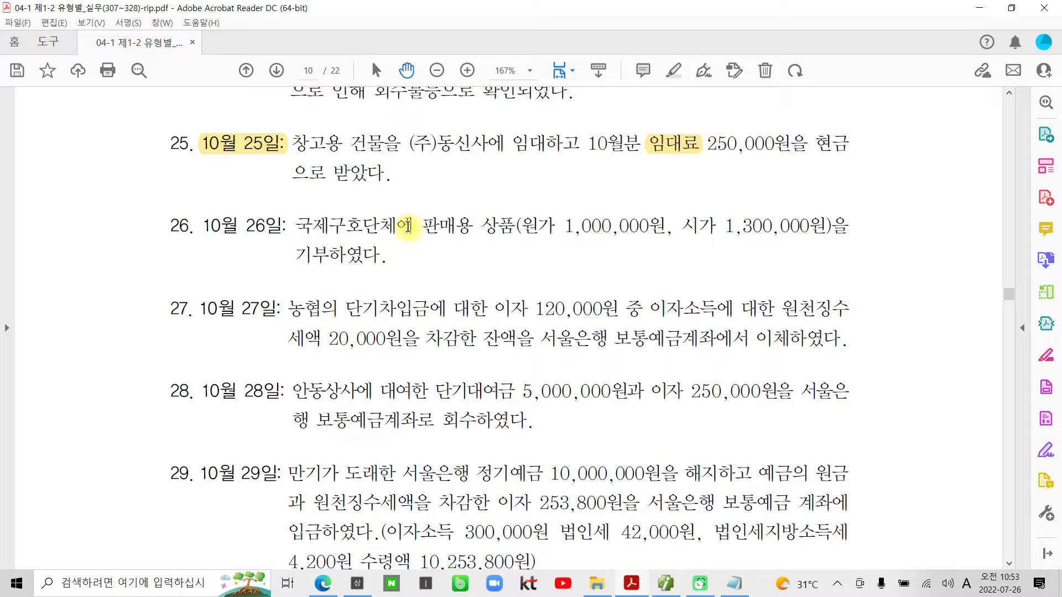
left_click_drag(300, 224, 514, 225)
right_click(487, 226)
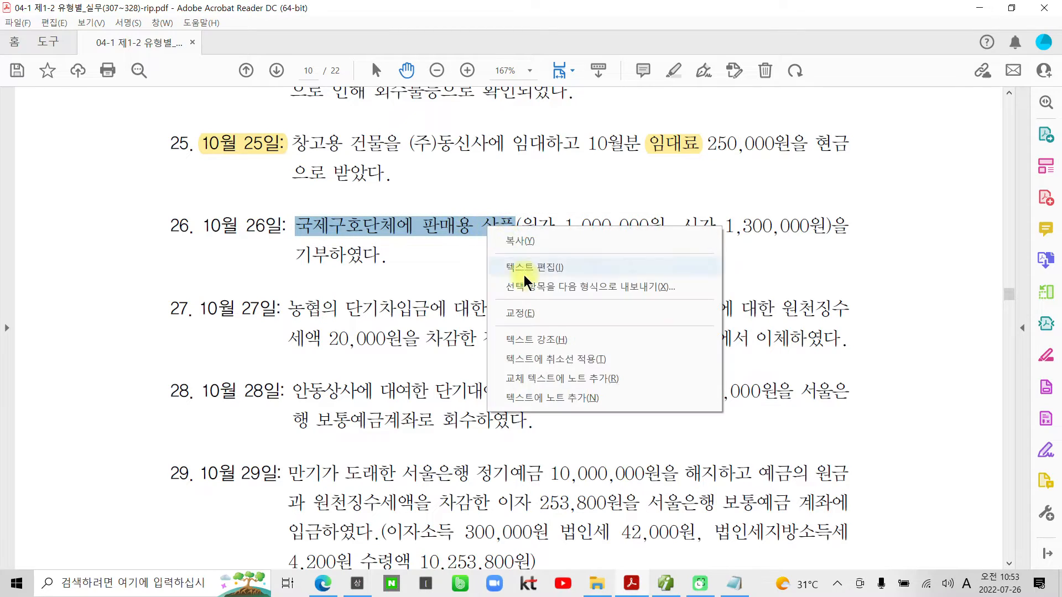
left_click(528, 340)
left_click_drag(384, 256, 295, 256)
right_click(322, 260)
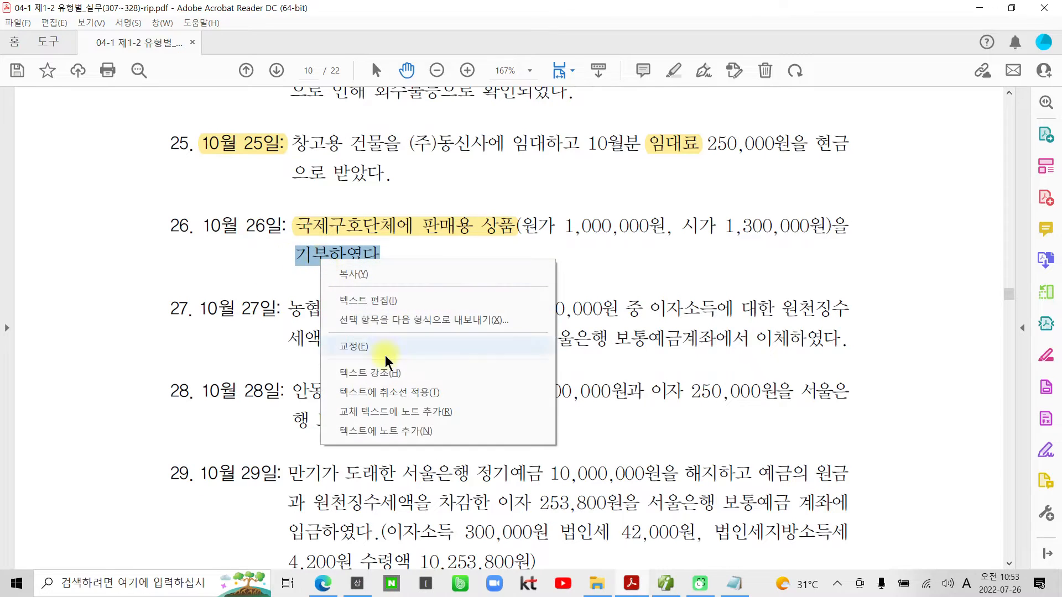
left_click(387, 373)
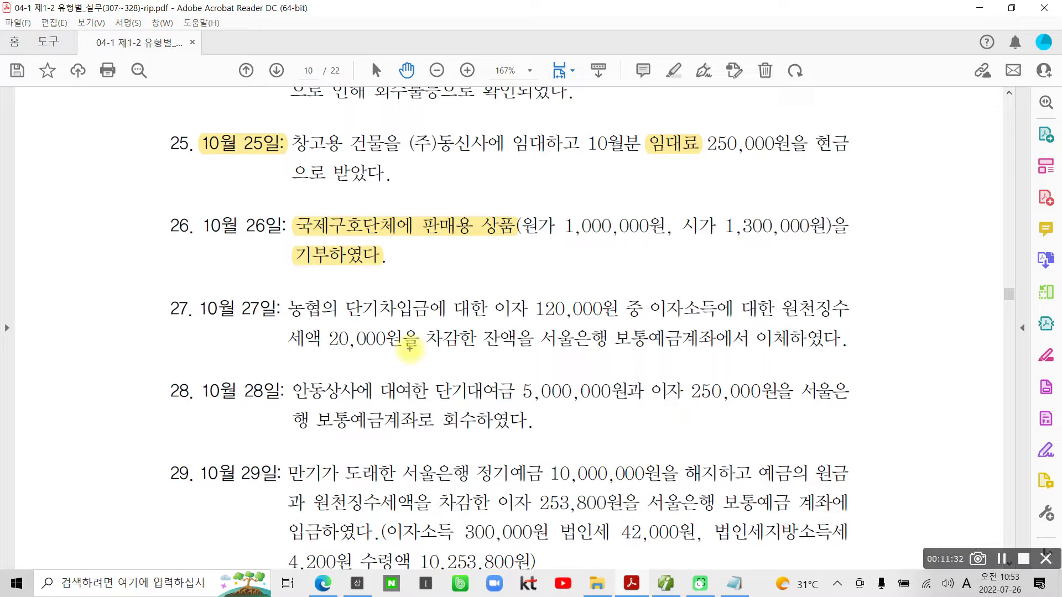
mouse_move(597, 257)
left_mouse_down()
mouse_move(500, 230)
mouse_move(619, 266)
mouse_move(598, 274)
left_mouse_up()
mouse_move(789, 260)
left_mouse_down()
mouse_move(751, 171)
mouse_move(809, 264)
left_mouse_up()
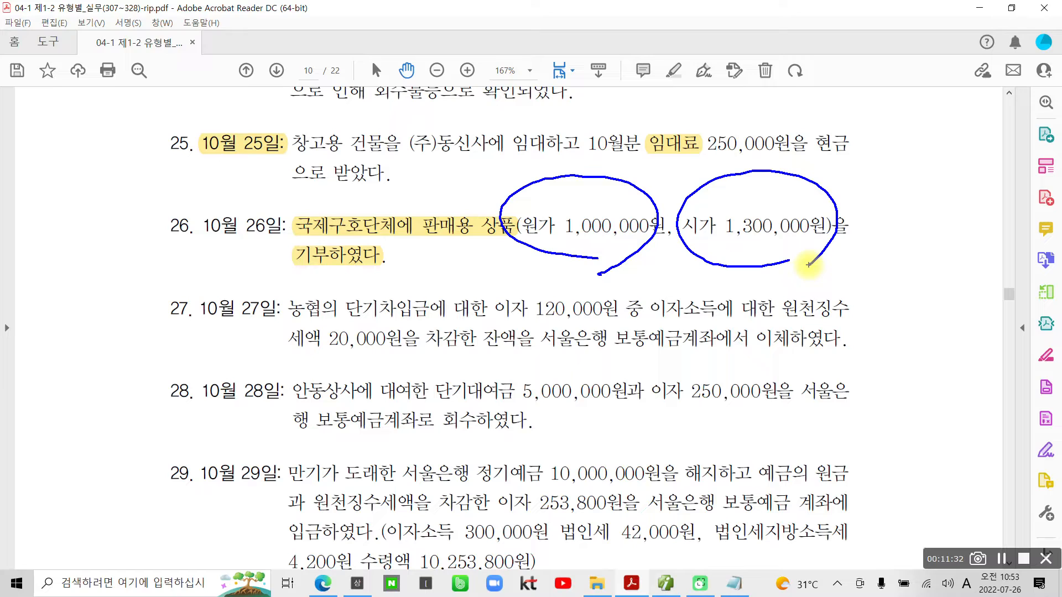
mouse_move(330, 286)
left_mouse_down()
mouse_move(365, 264)
mouse_move(350, 284)
left_mouse_up()
left_click_drag(411, 261, 390, 290)
mouse_move(424, 232)
left_mouse_down()
mouse_move(424, 288)
mouse_move(441, 267)
left_mouse_up()
left_click_drag(458, 225, 458, 254)
mouse_move(424, 282)
left_mouse_down()
mouse_move(474, 270)
mouse_move(452, 302)
left_mouse_up()
left_click_drag(469, 239, 475, 270)
mouse_move(456, 269)
left_mouse_down()
mouse_move(510, 266)
mouse_move(469, 301)
left_mouse_up()
mouse_move(471, 280)
left_mouse_down()
mouse_move(493, 276)
mouse_move(497, 296)
left_mouse_up()
mouse_move(470, 298)
left_mouse_down()
mouse_move(497, 293)
mouse_move(568, 239)
mouse_move(597, 258)
left_mouse_up()
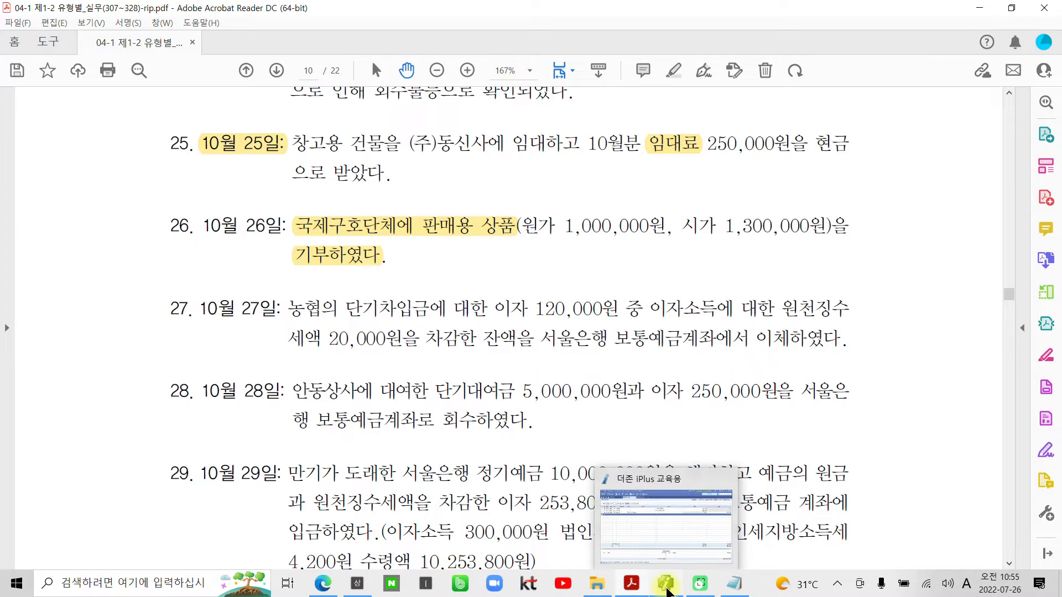
- Switch to 더존 iPlus and open the 일반전표입력 entries for October 26
left_click(667, 590)
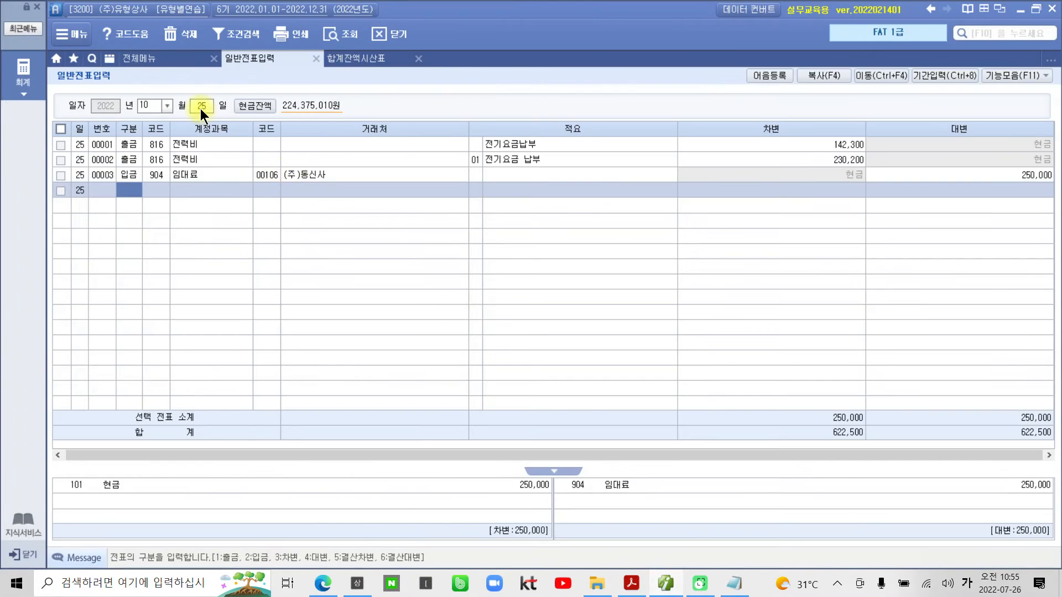
type("26")
key("Return")
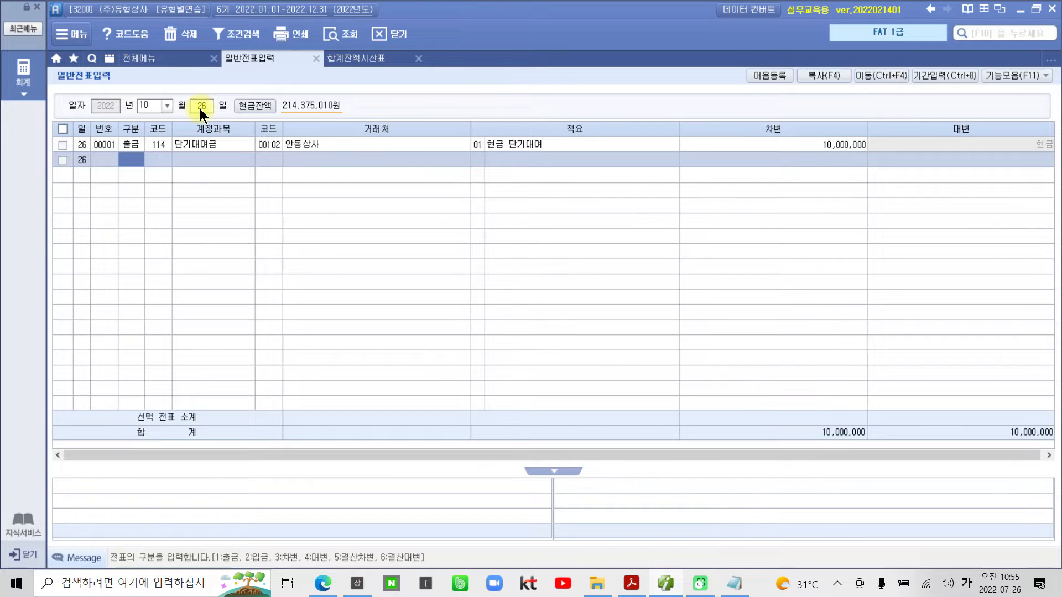
- Start a debit (차변) line in the October 26 voucher with account 933 기부금
type("3")
key("Return")
type("기부")
key("Return")
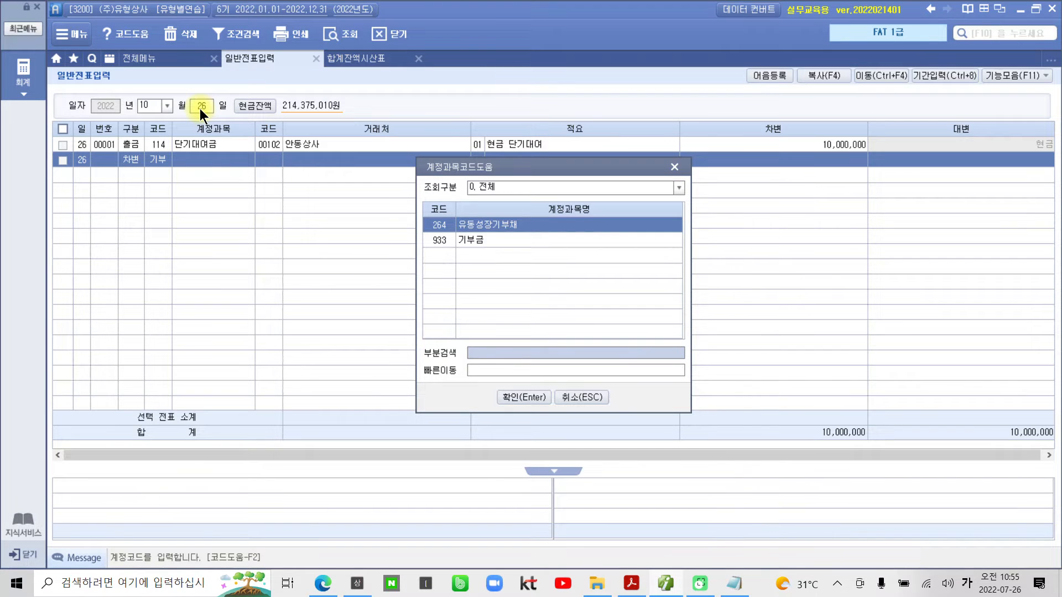
key("Down")
key("Return")
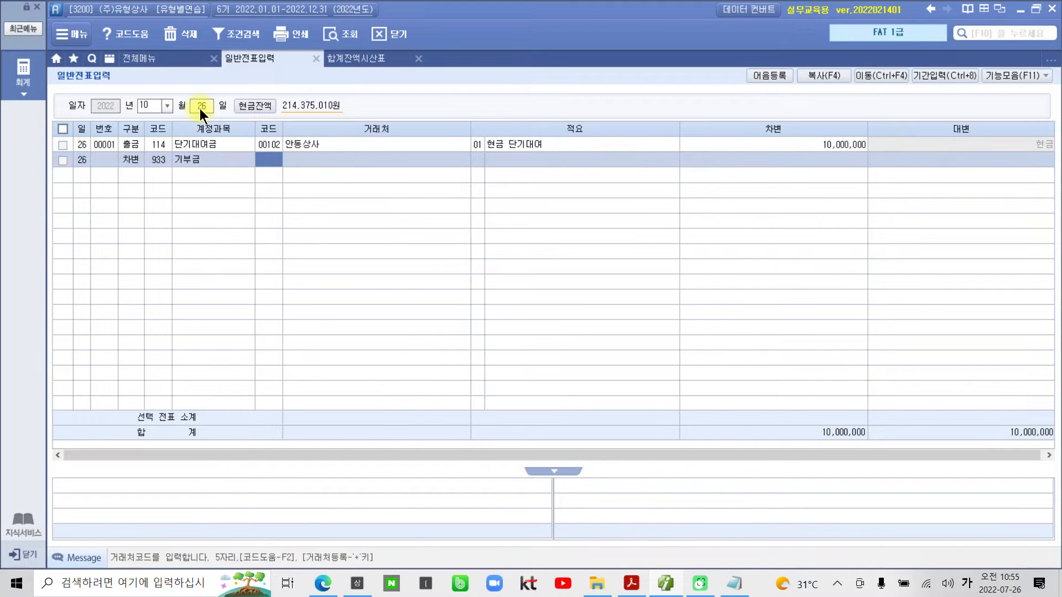
- Enter a debit amount of 1,000,000 on the 기부금 line without a 거래처 or 적요, and save it
key("Return")
key("Return")
key("Return")
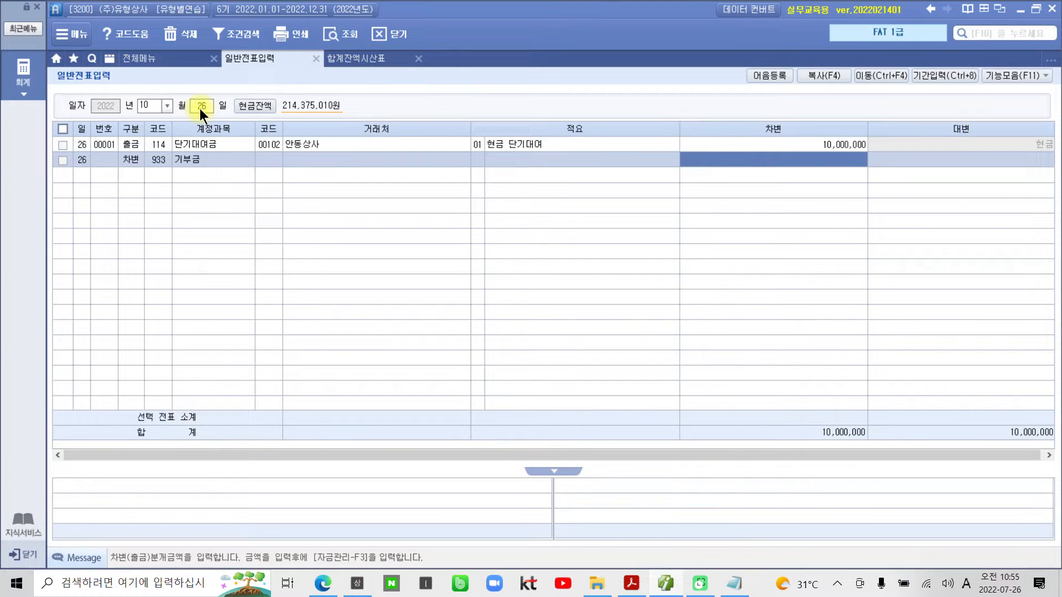
type("1000000")
key("Return")
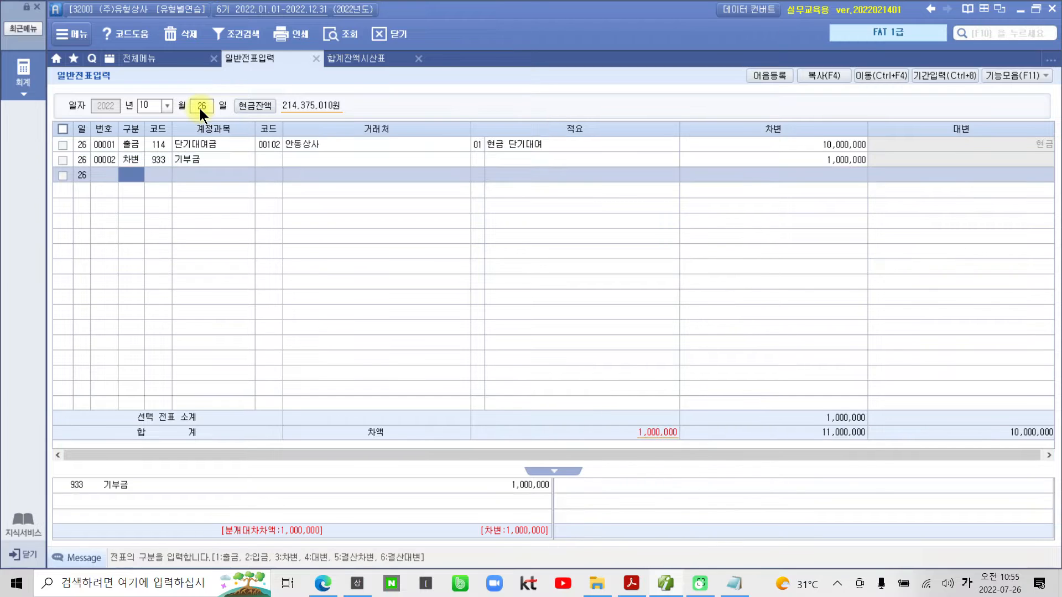
- Start a credit (대변) line below the 기부금 line with account 146 상품
type("4")
key("Return")
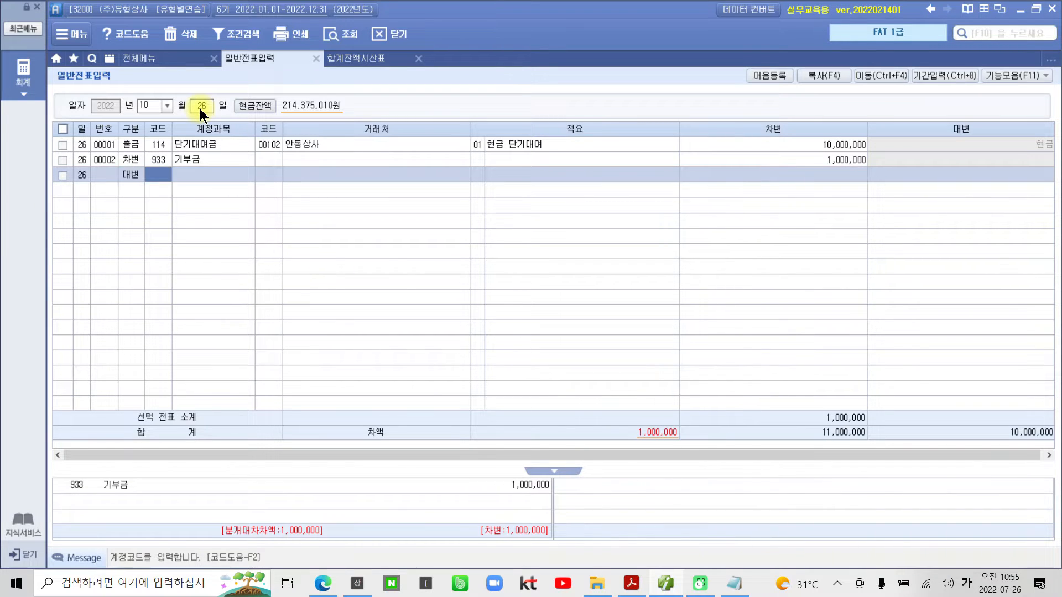
type("사ㅇ품")
key("Return")
key("Left")
type("상푸")
key("Return")
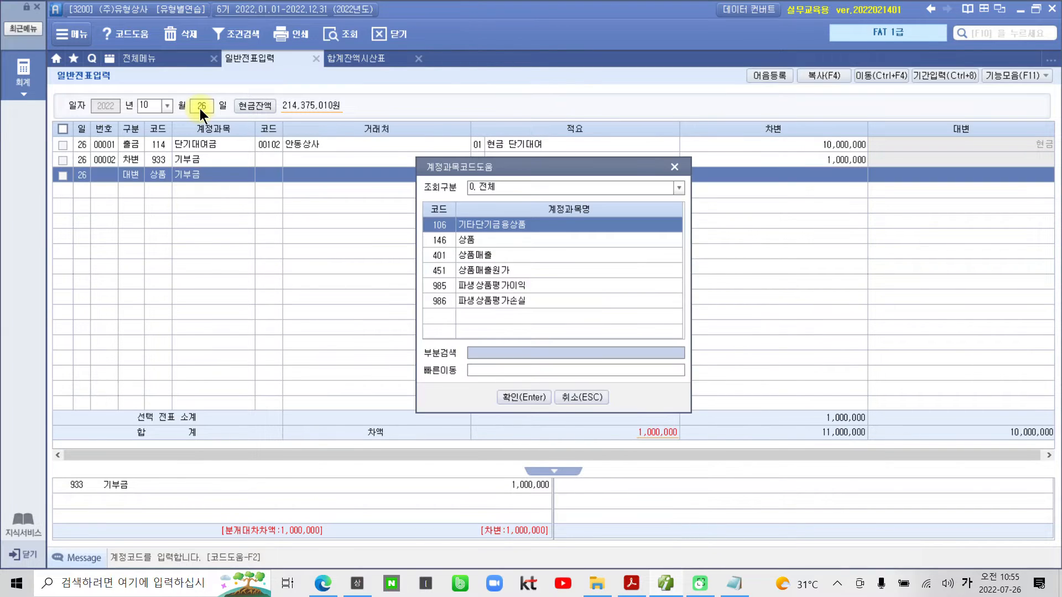
key("Down")
key("Return")
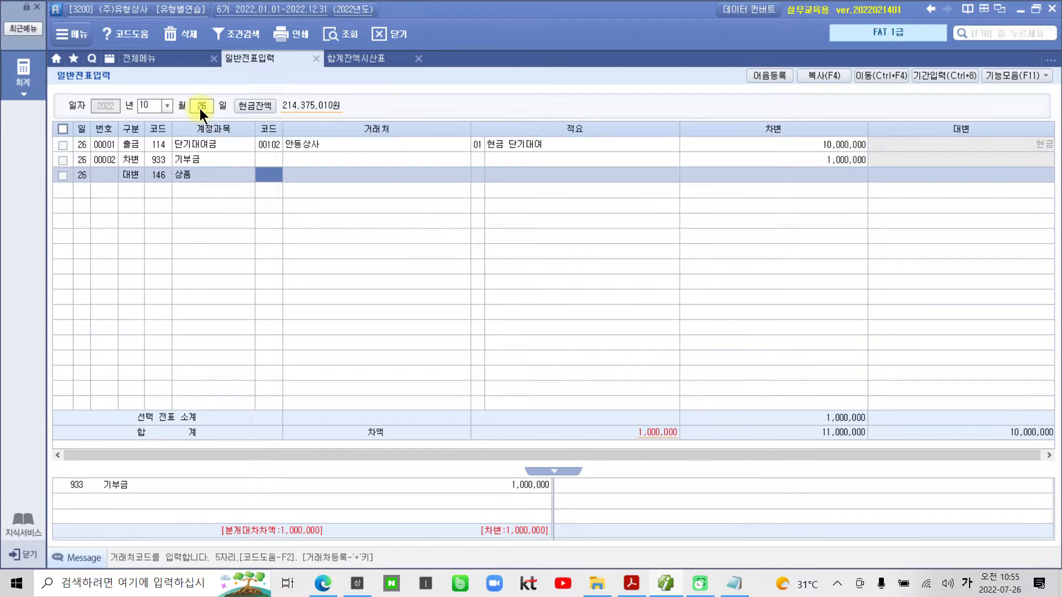
- Enter a credit amount of 1,000,000 on the 상품 line and save it
key("Return")
key("Hangul")
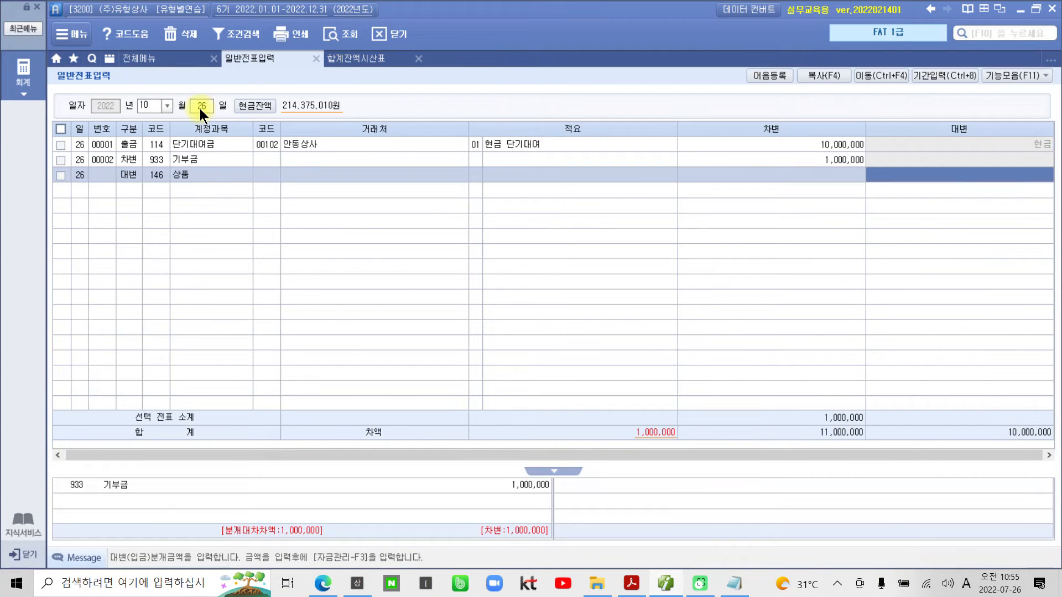
type("1000000")
key("Return")
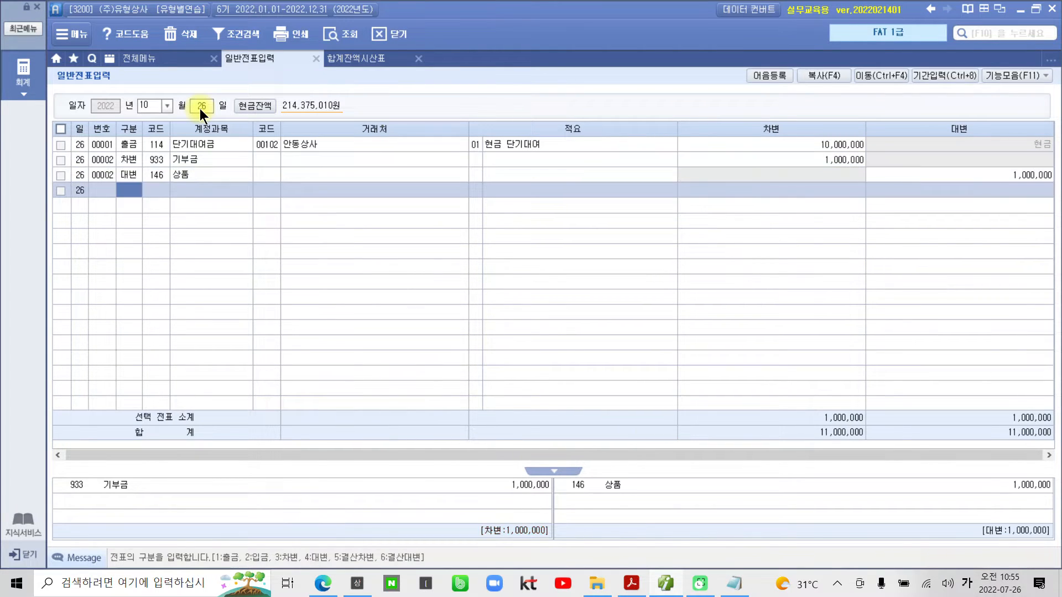
- Set the 상품 line's 적요 to 08 타계정으로 대체액
left_click(468, 176)
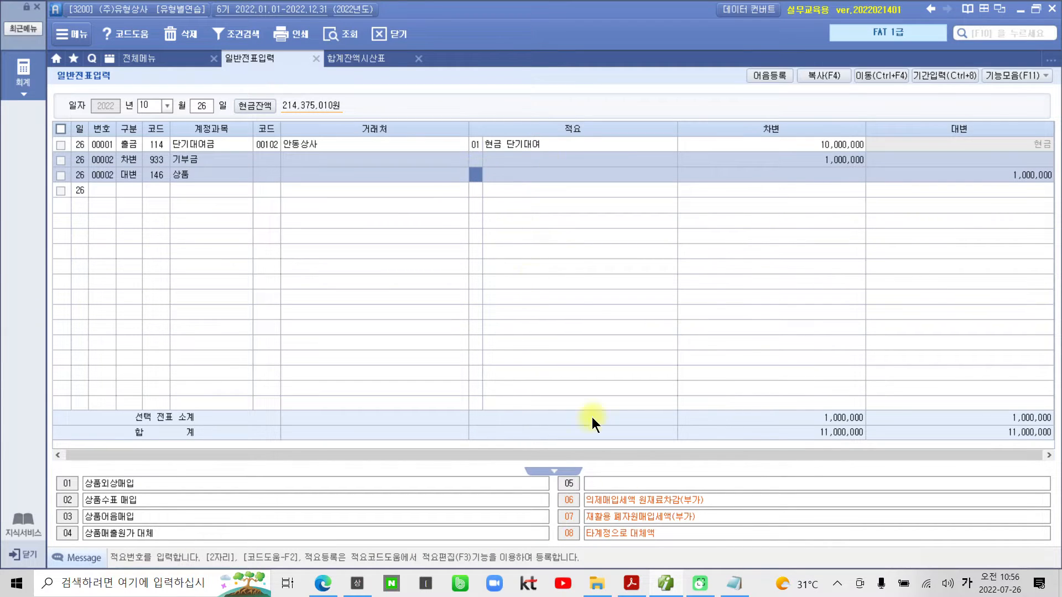
left_click(610, 532)
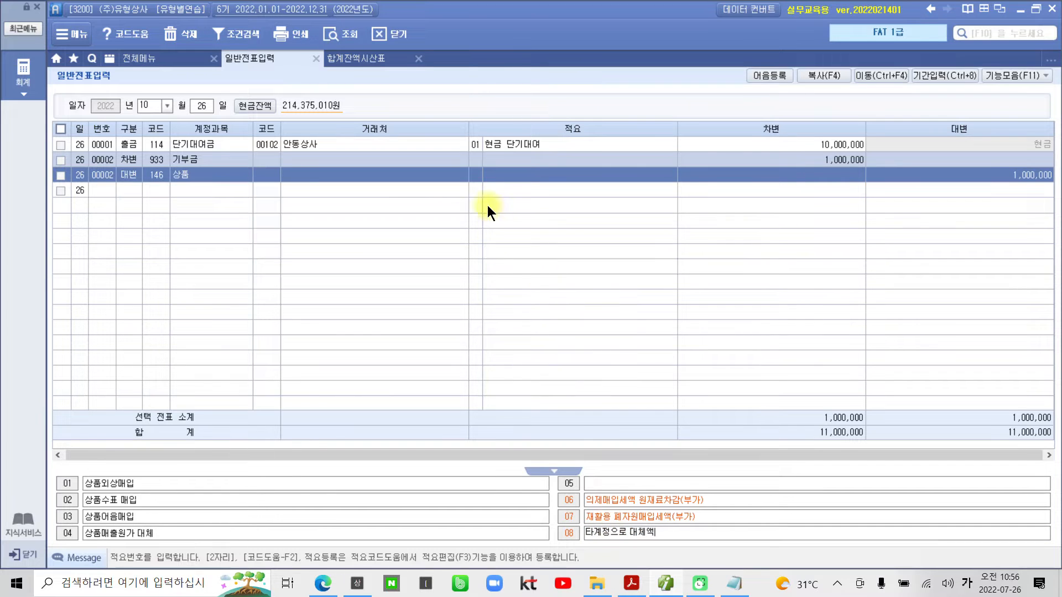
left_click(475, 176)
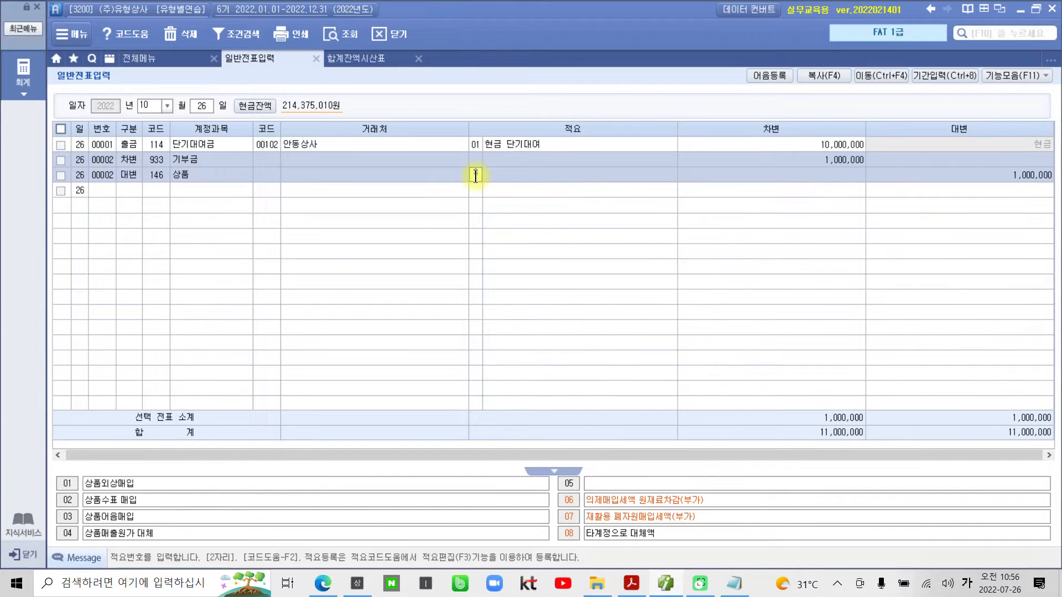
type("08")
key("Return")
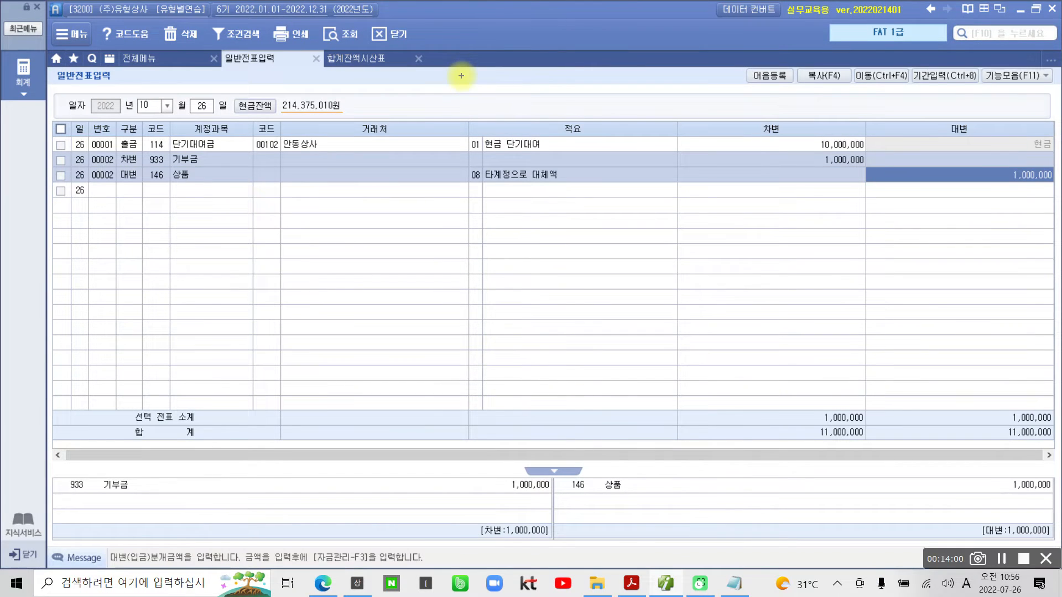
mouse_move(489, 213)
left_mouse_down()
mouse_move(569, 166)
mouse_move(474, 234)
left_mouse_up()
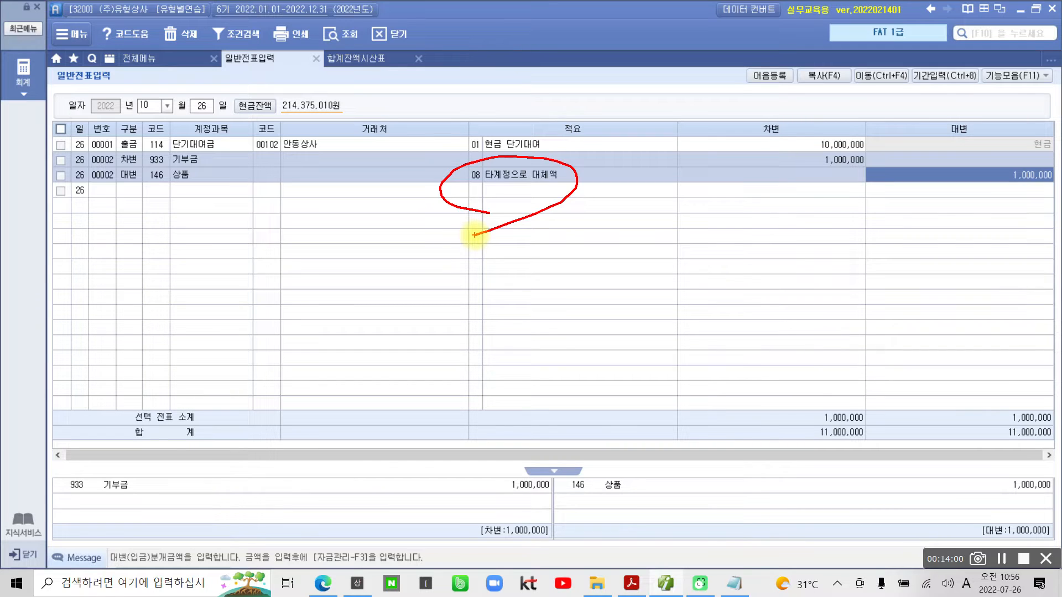
- Open the 손익계산서 and load it for month 12 of 2022
left_click(157, 60)
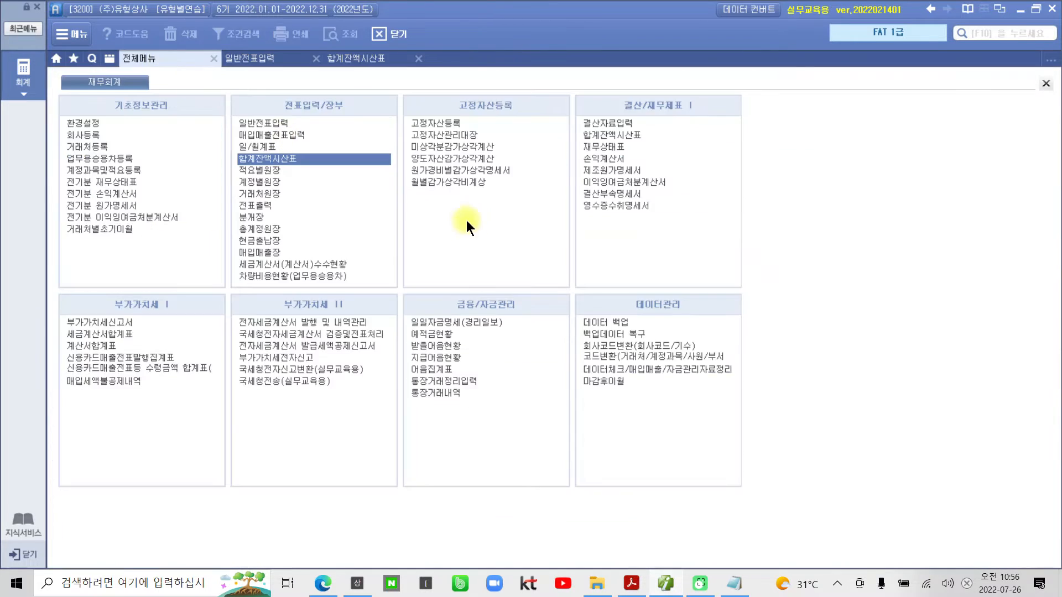
left_click(615, 158)
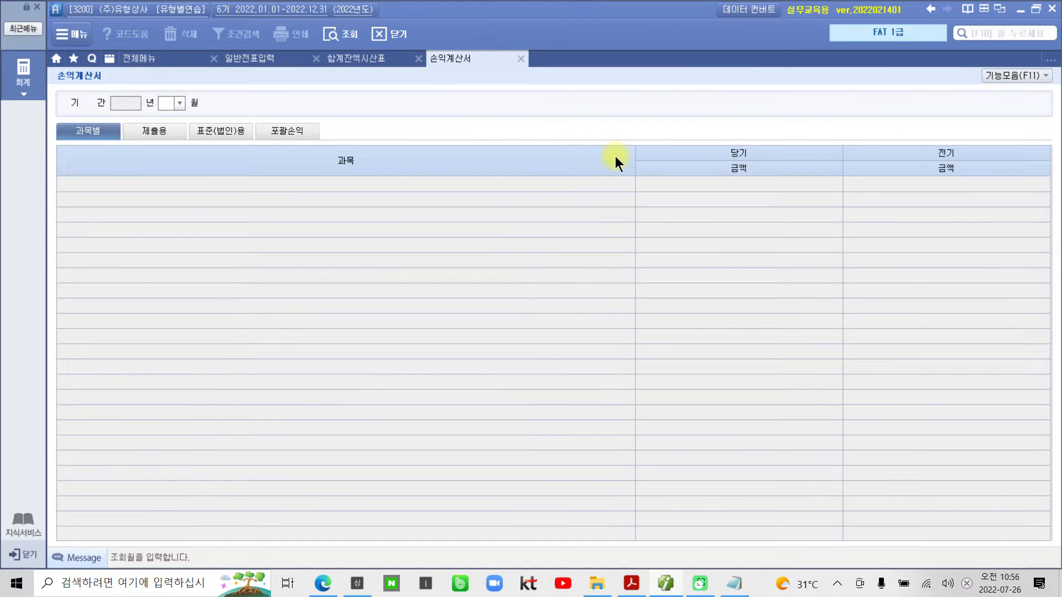
type("12")
key("Return")
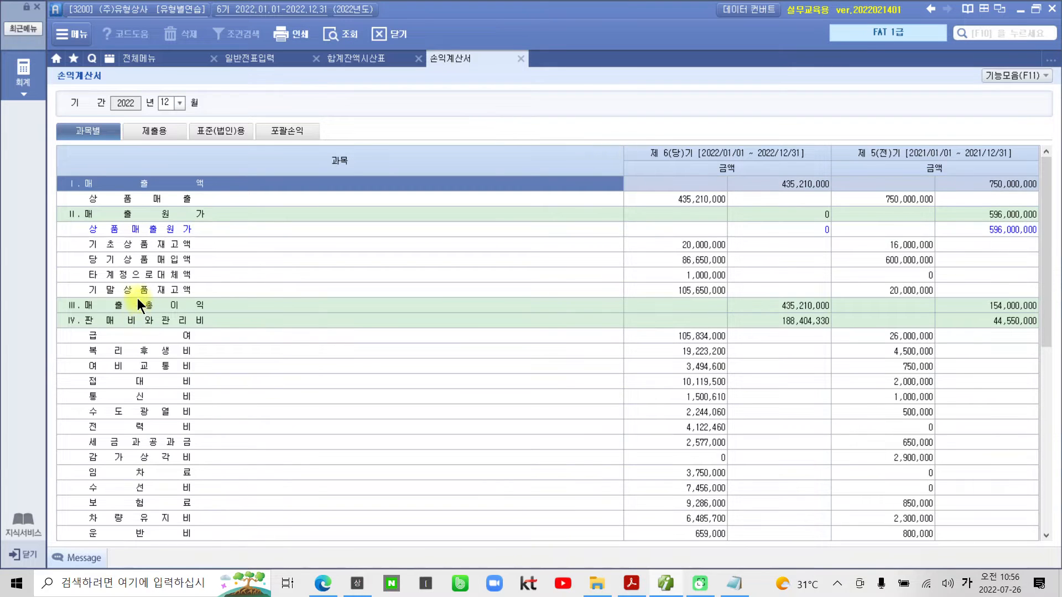
- Examine the current-period amounts for 타계정으로대체액, 기말상품재고액 and 기부금 in the 손익계산서
left_click(136, 276)
left_click(683, 273)
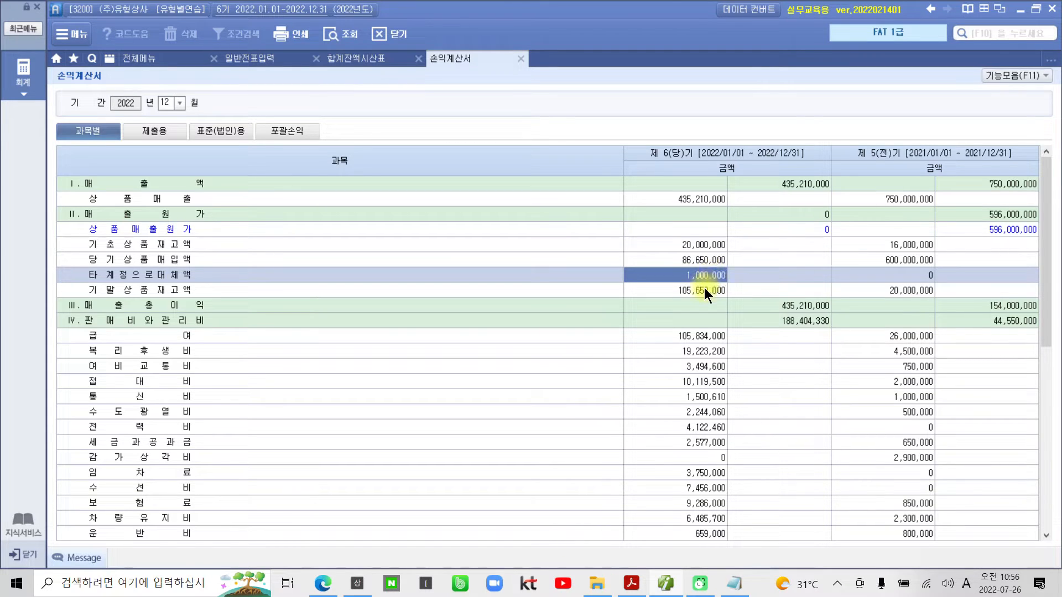
left_click(705, 290)
left_click(704, 274)
scroll(531, 400, "down", 8)
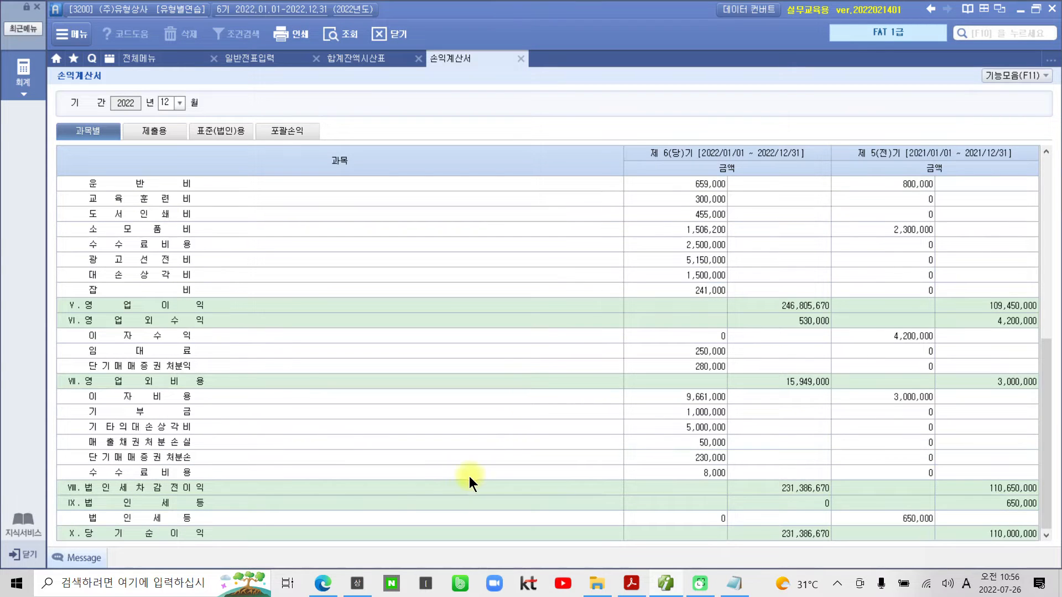
left_click(142, 413)
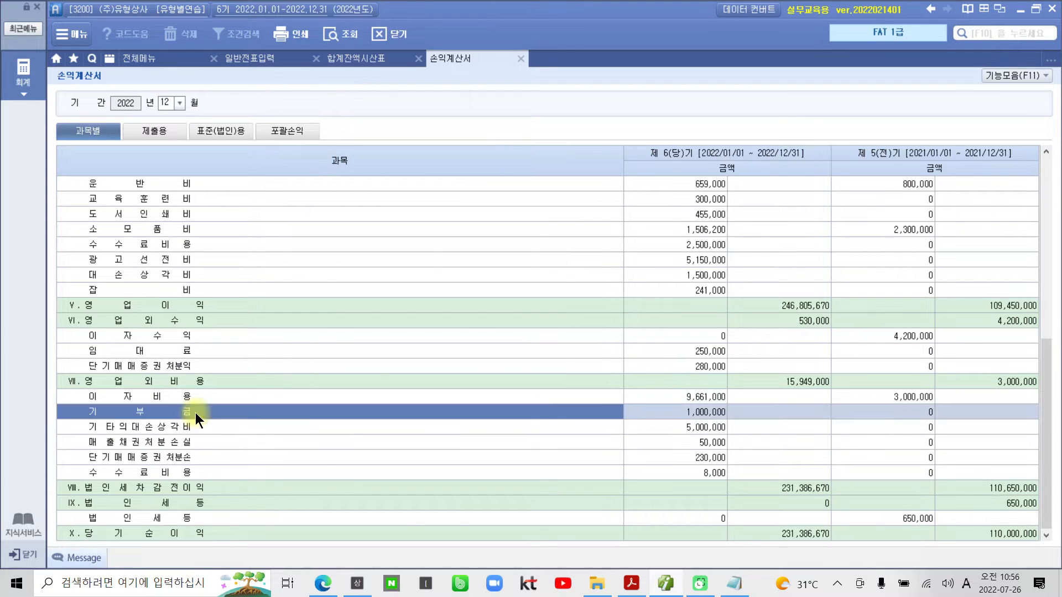
left_click(638, 415)
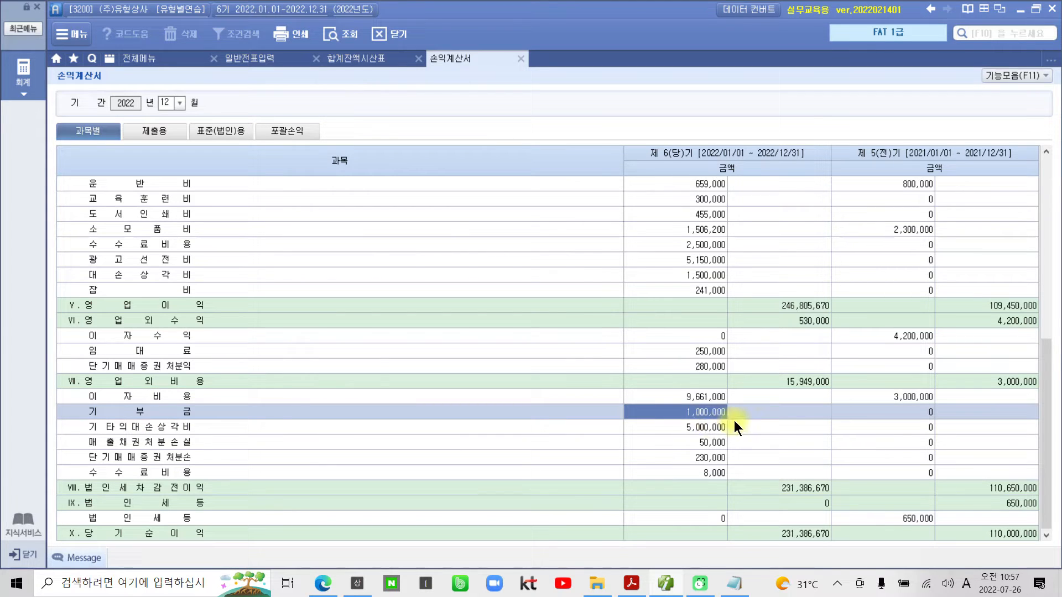
- Return to 일반전표입력 and review the 기부금 and 상품 lines of the October 26 voucher
left_click(247, 59)
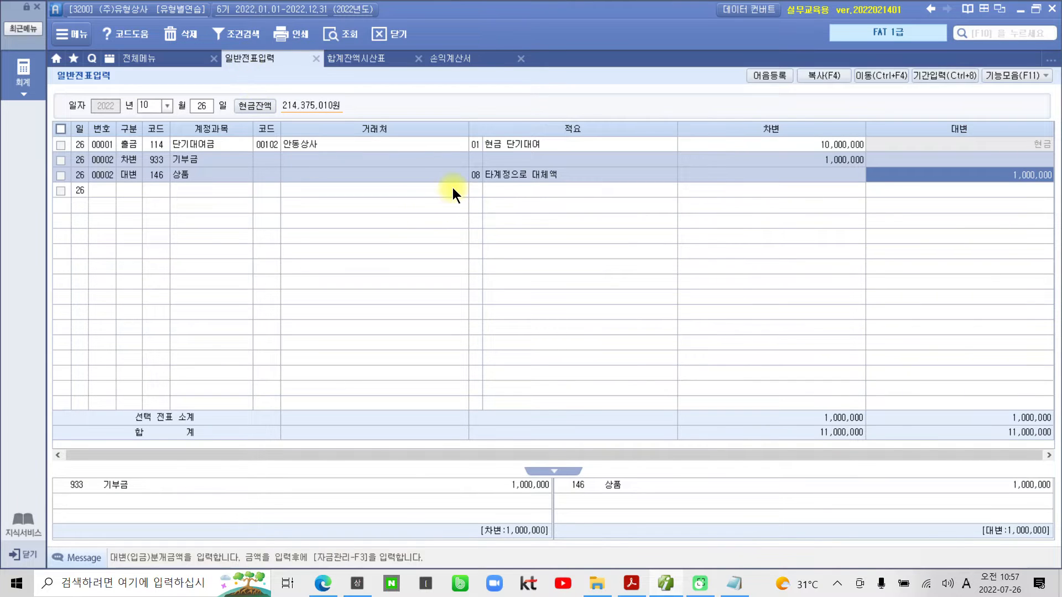
key("ctrl+2")
mouse_move(49, 152)
left_mouse_down()
mouse_move(127, 167)
mouse_move(903, 218)
mouse_move(1056, 189)
left_mouse_up()
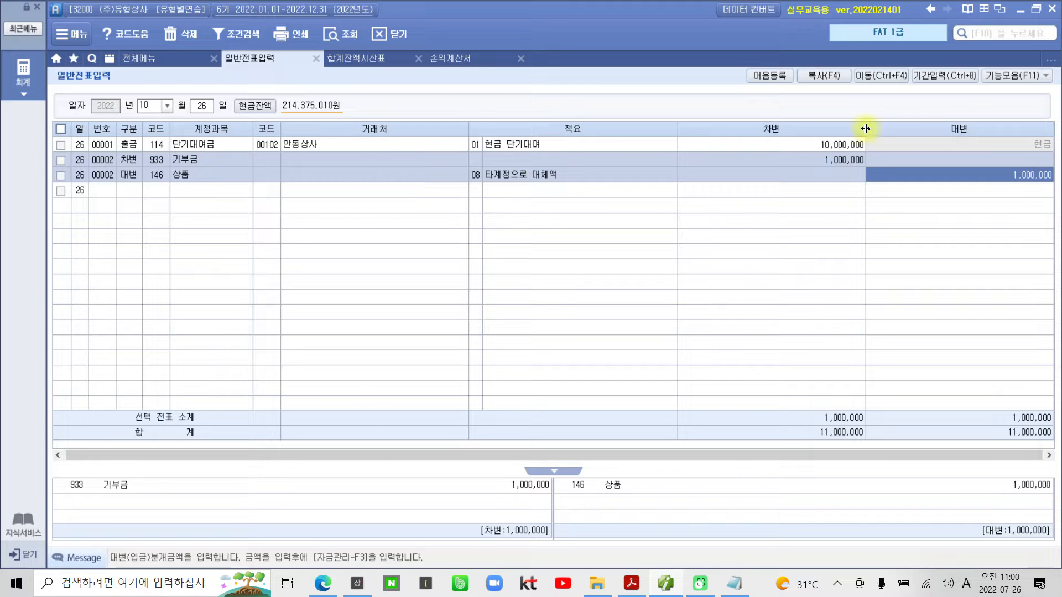
left_click(836, 159)
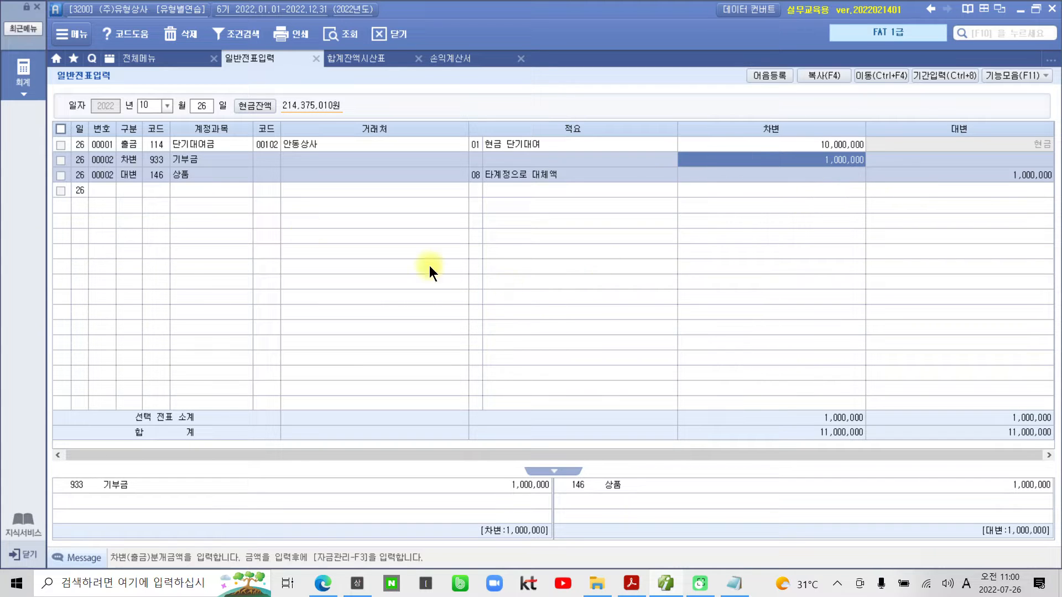
- Open 매입매출전표입력 for October 26 and examine the list of 매출 and 매입 유형 codes
left_click(150, 59)
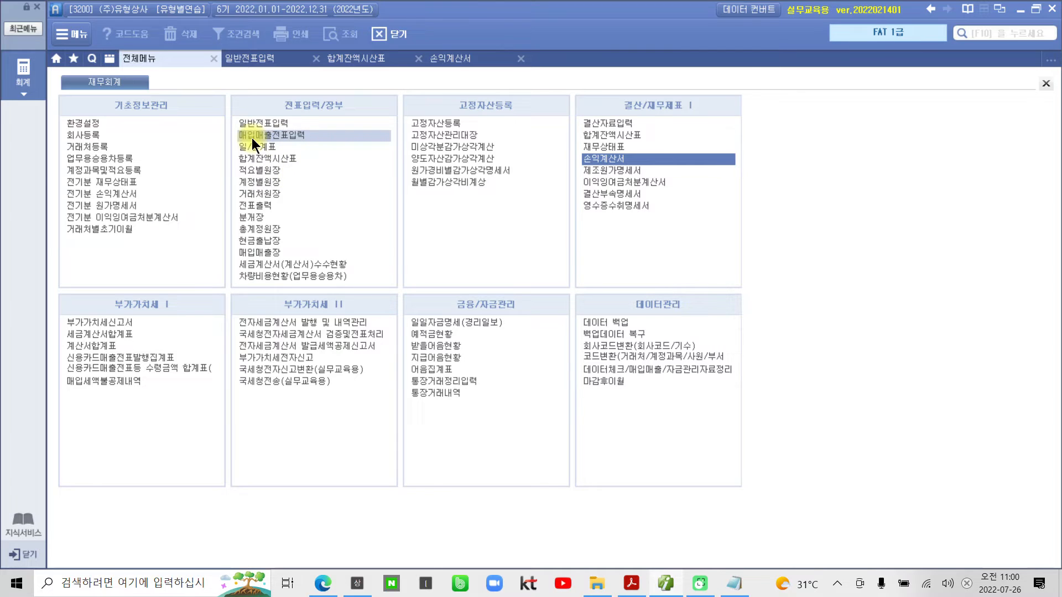
left_click(293, 137)
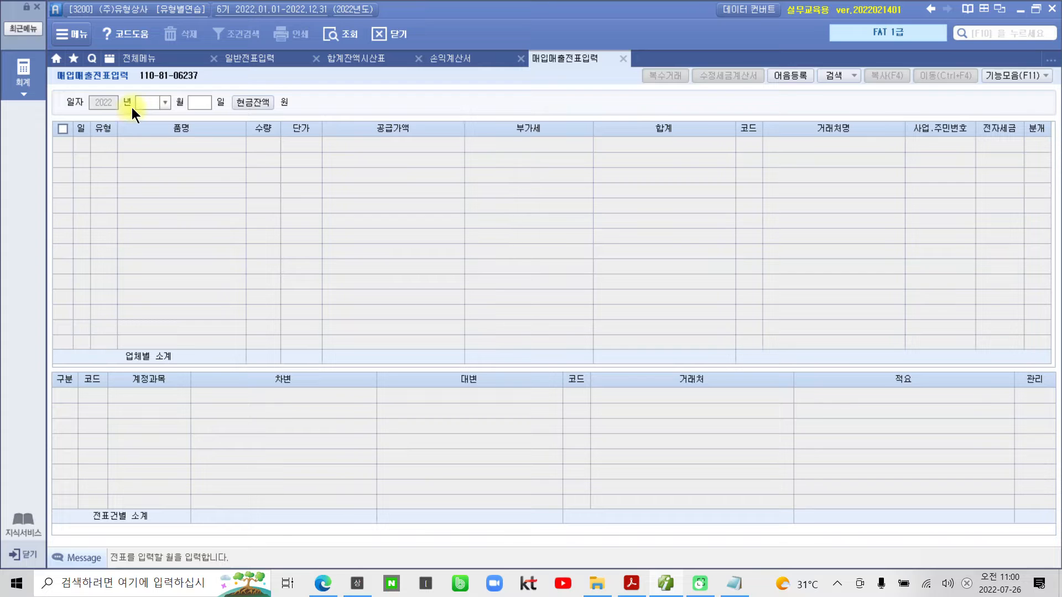
type("10")
key("Return")
type("26")
key("Return")
key("Return")
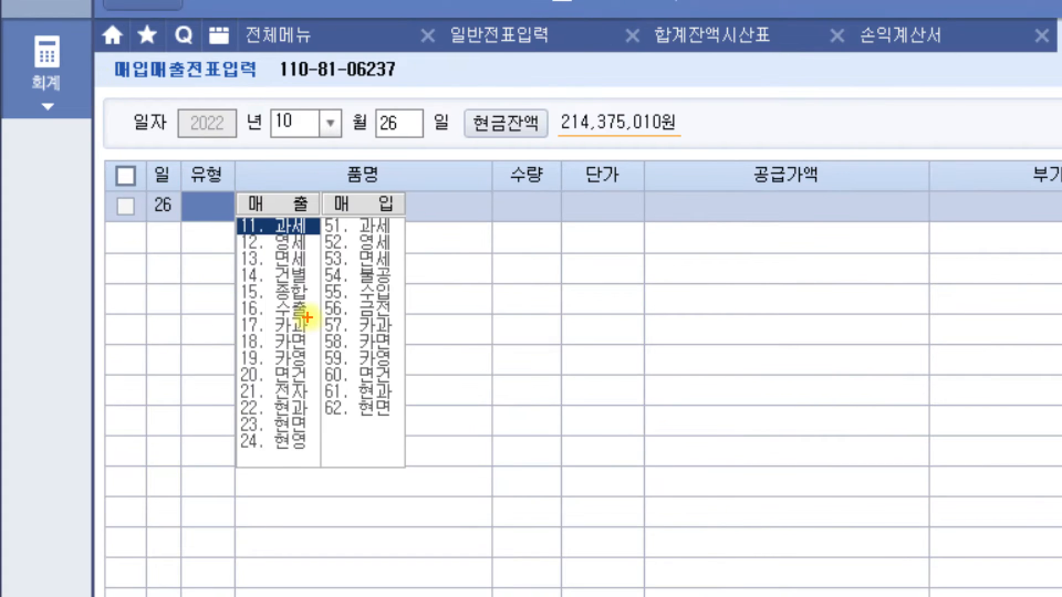
left_click_drag(226, 264, 333, 286)
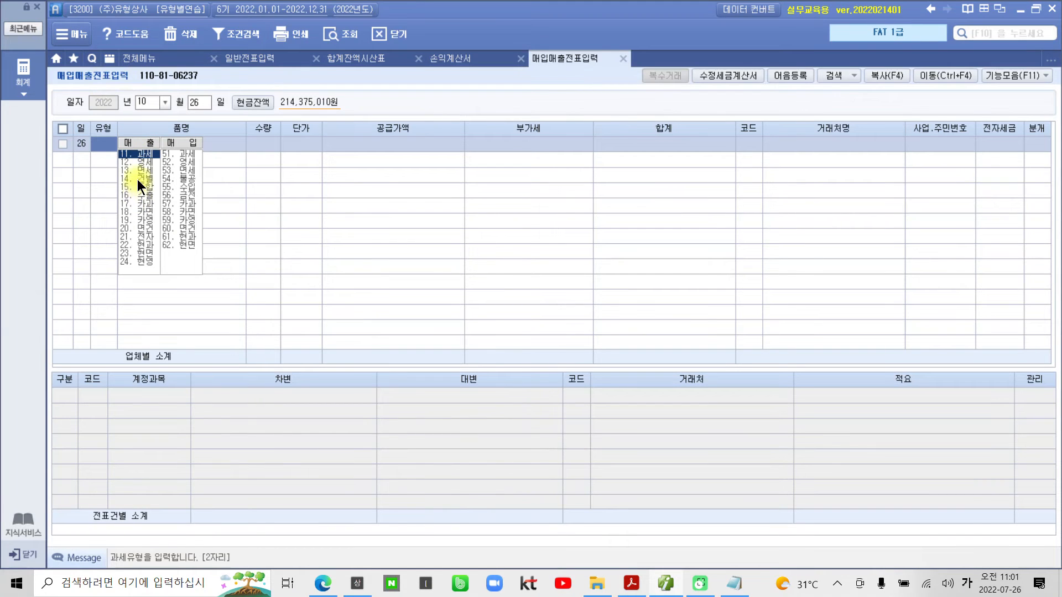
- Set the October 26 line's 유형 to 건별 and its 품명 to 상품 기부, leaving 수량 and 단가 blank
left_click(137, 179)
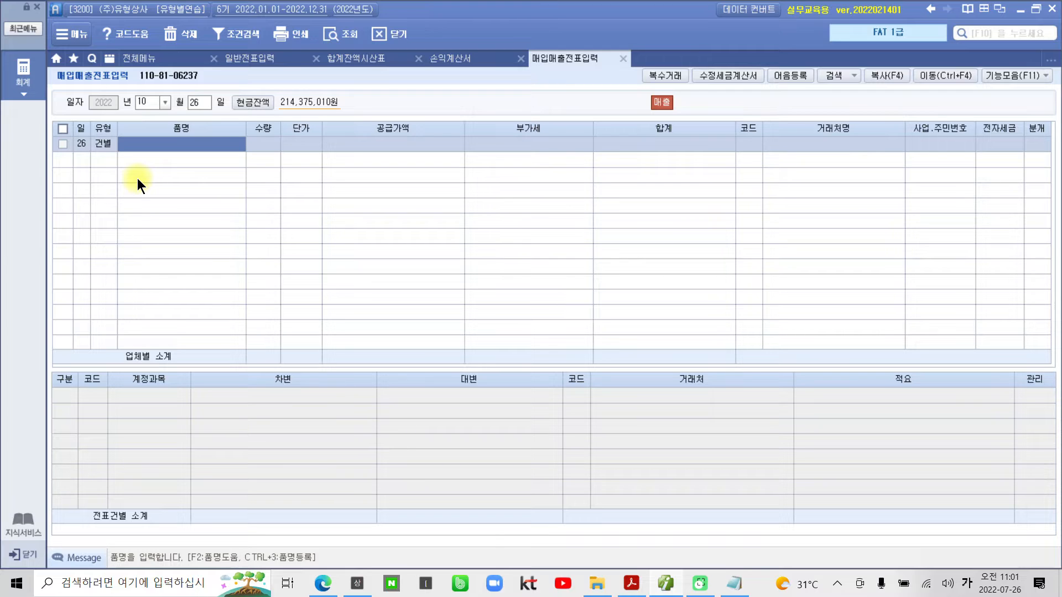
type("상품 기부")
key("Return")
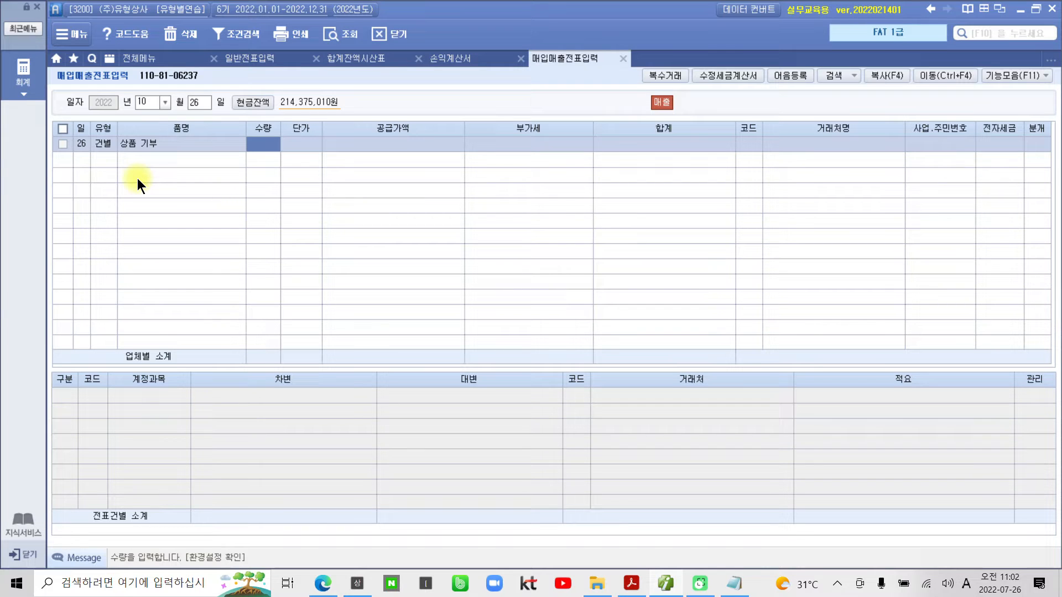
key("Return")
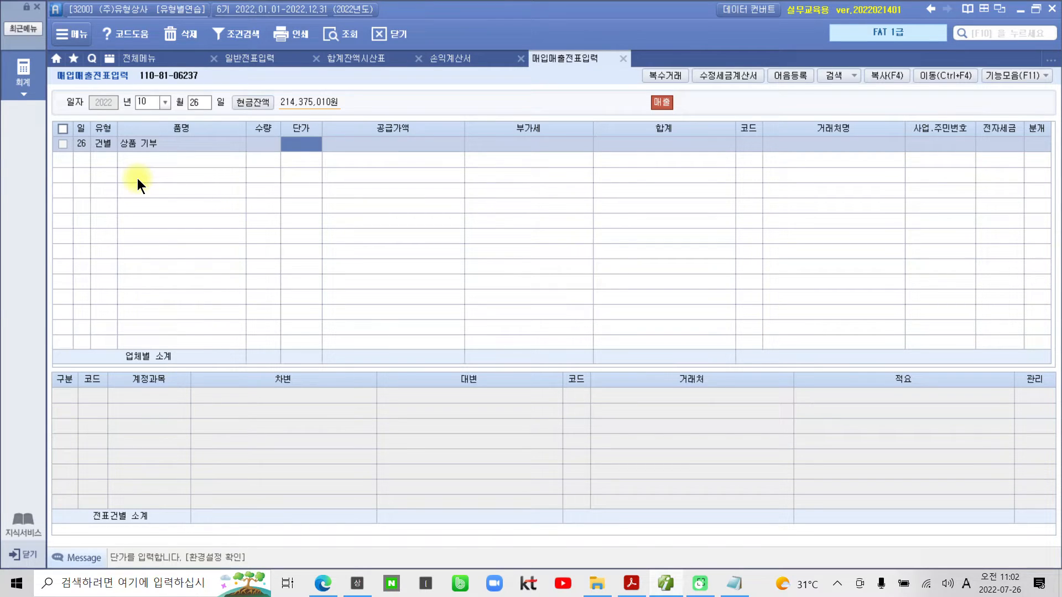
key("Return")
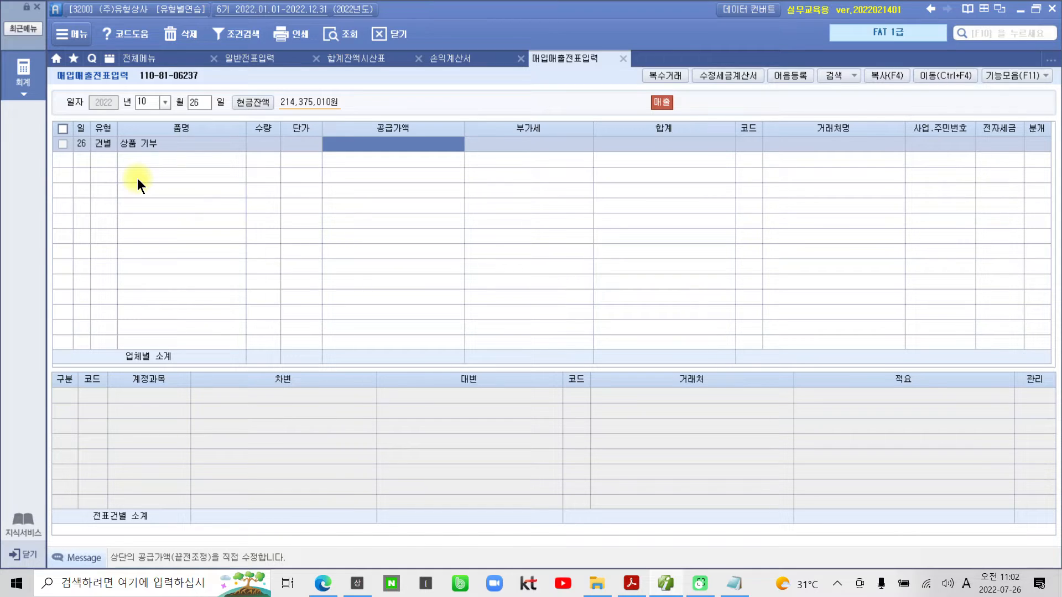
- Try entering 1,300,000 as the 공급가액 of the 상품 기부 line and clearing its 부가세
type("1,300,")
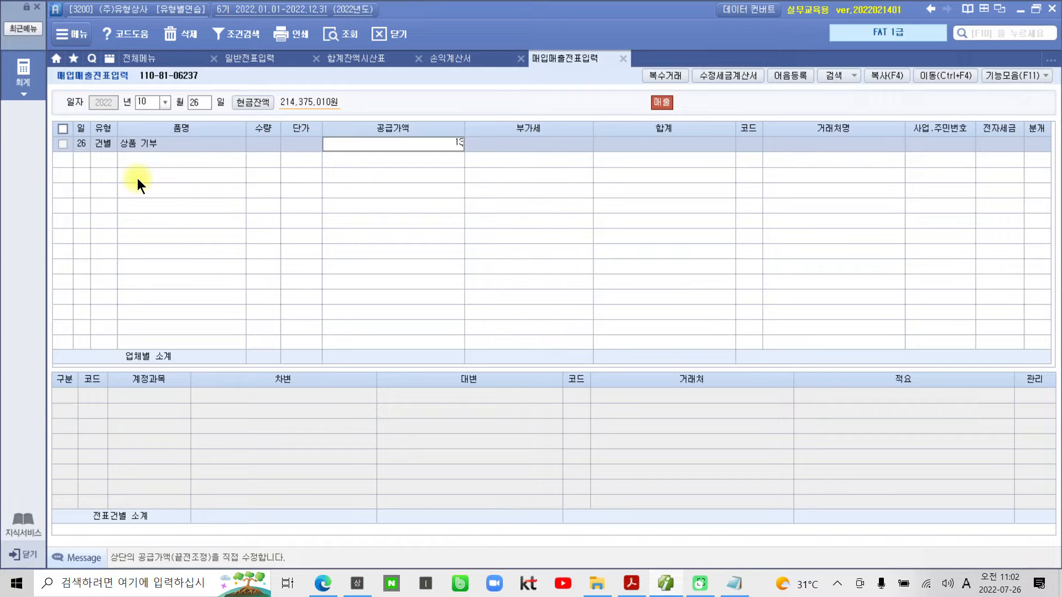
type("000")
key("Return")
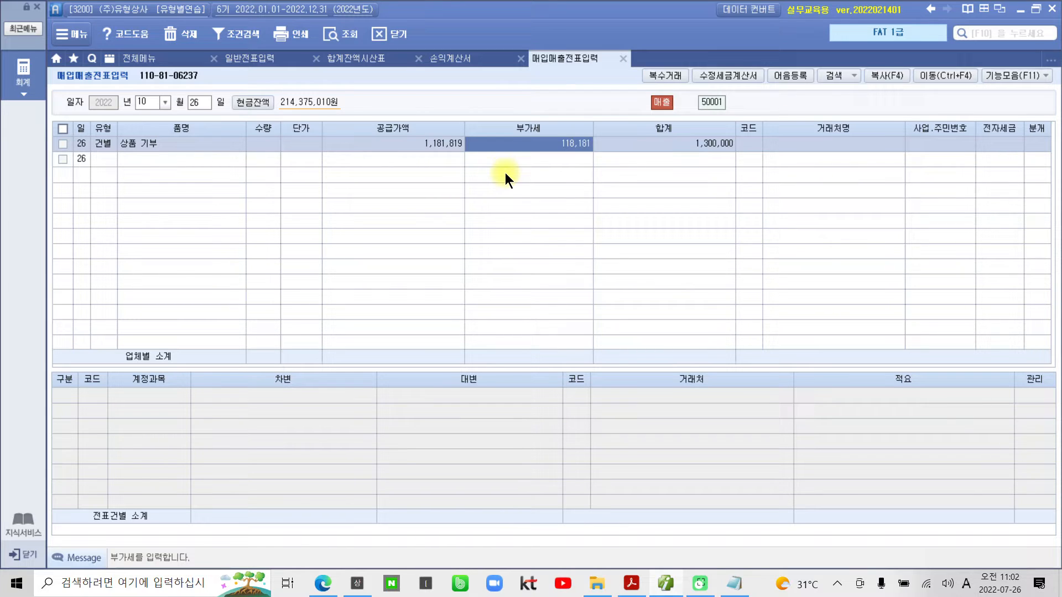
key("BackSpace")
key("Return")
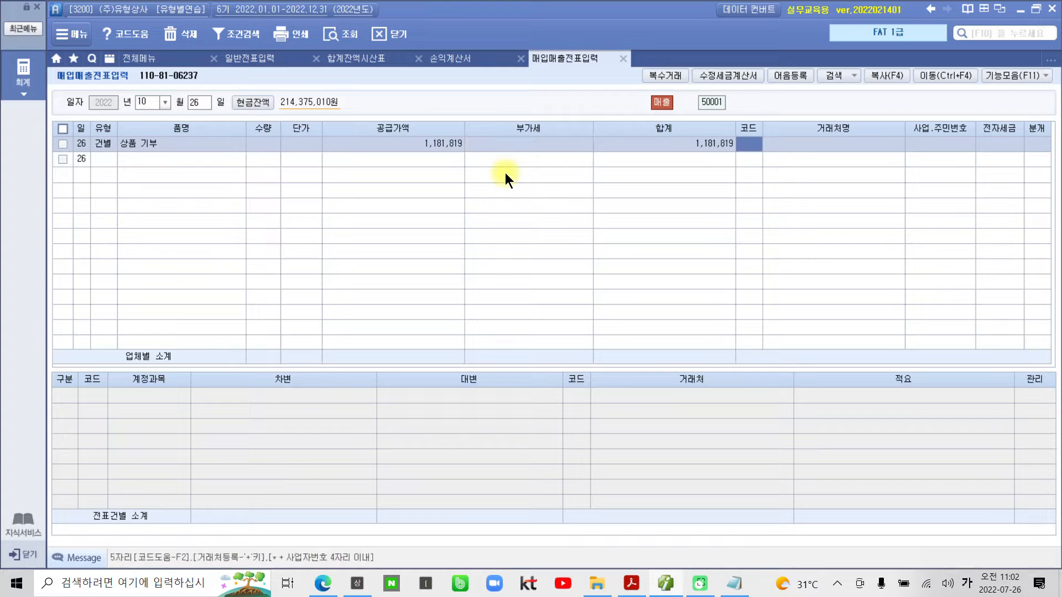
- Re-enter the 상품 기부 line's 공급가액 as the VAT-inclusive amount 1,430,000
left_click(377, 147)
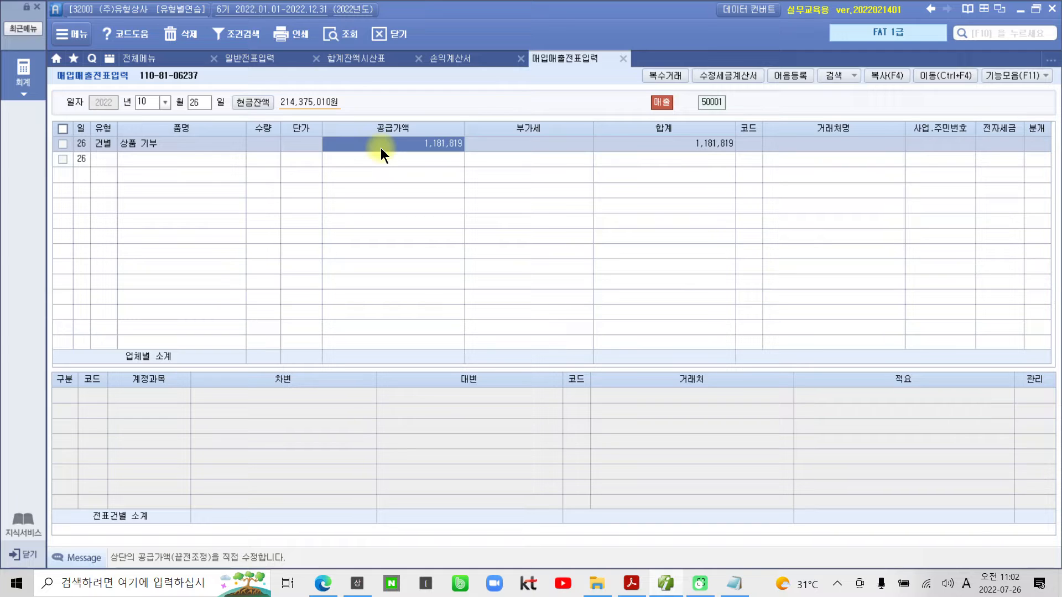
left_click(380, 144)
type("1,430,")
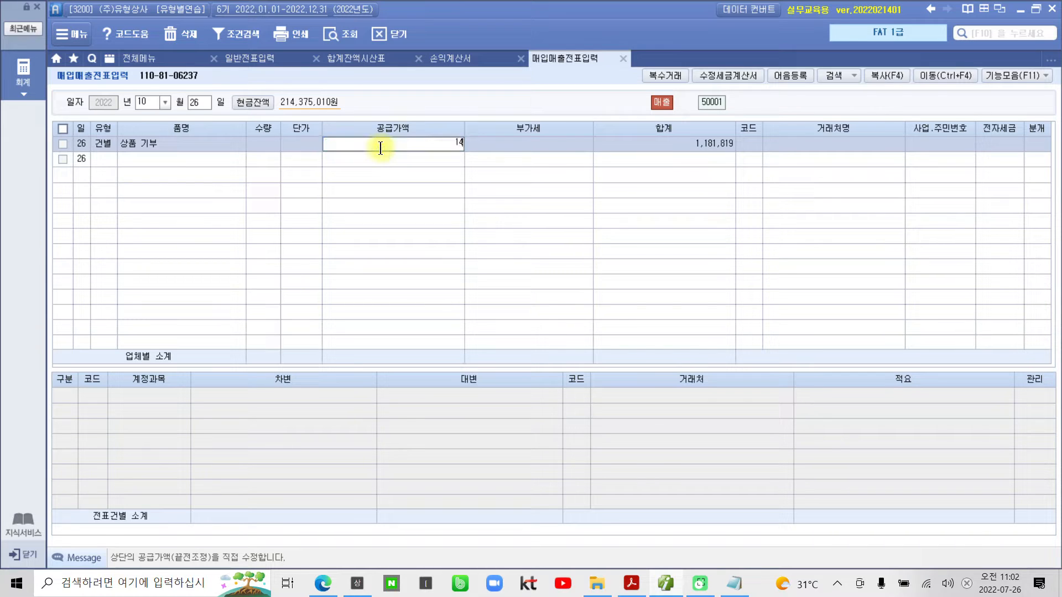
type("000")
key("Return")
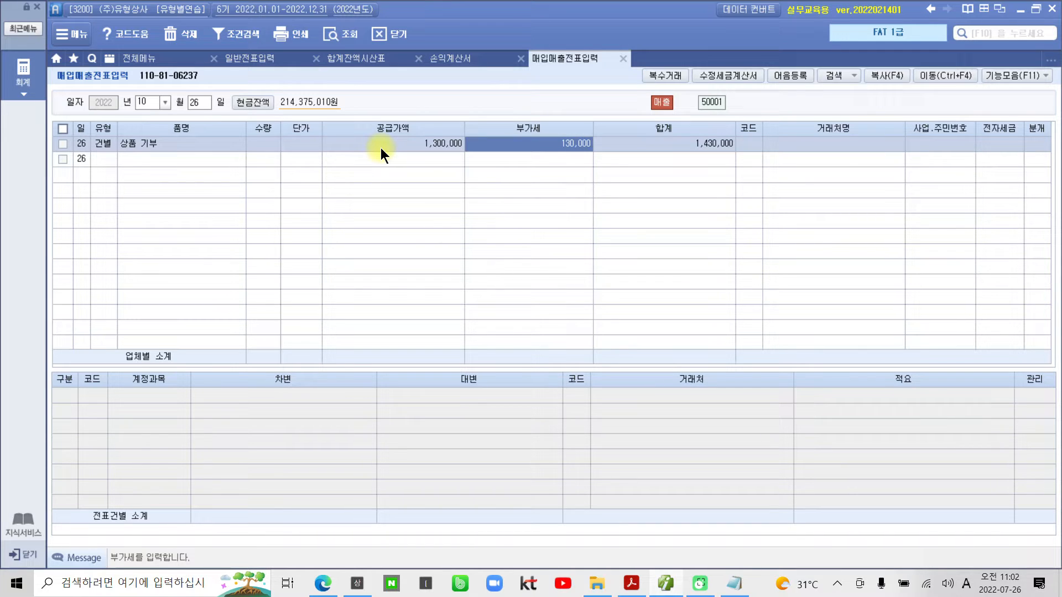
- Examine how the 합계 splits into 공급가액 and 부가세, marking the three amounts in red and clearing the marks
left_click(380, 148)
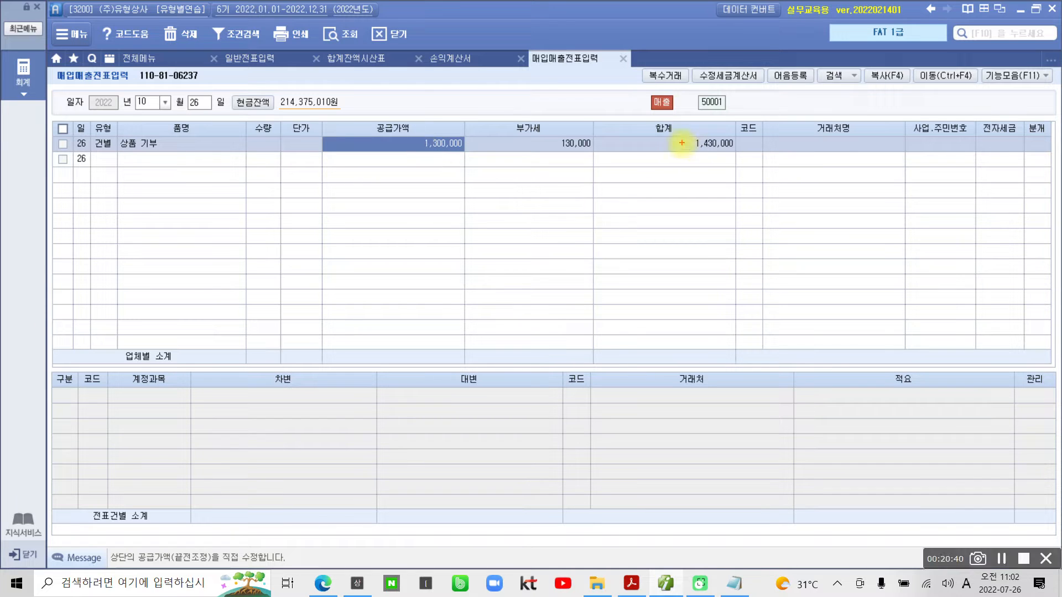
left_click_drag(645, 131, 752, 157)
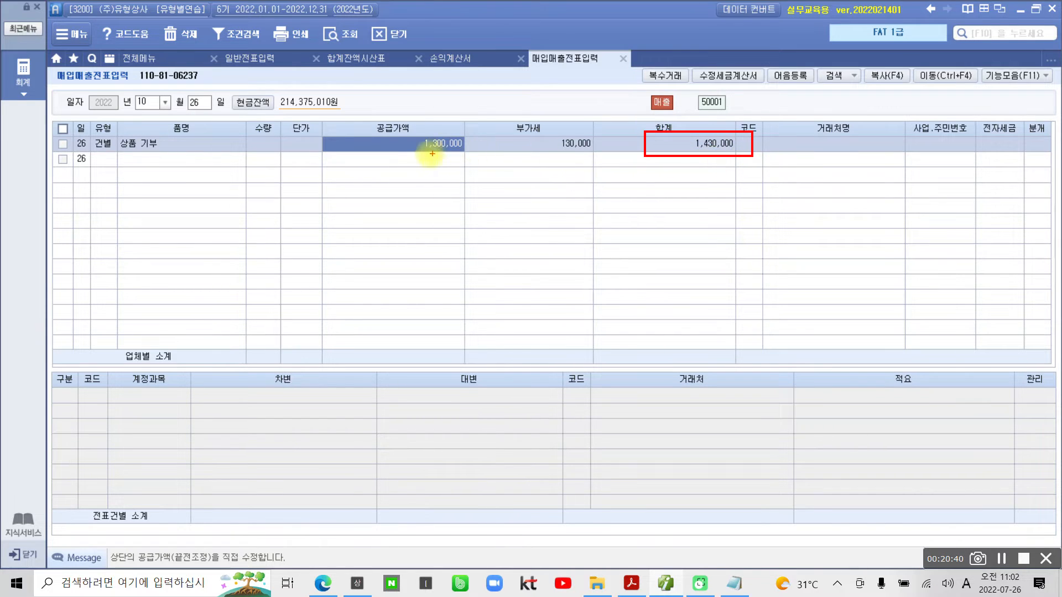
left_click_drag(401, 150, 596, 153)
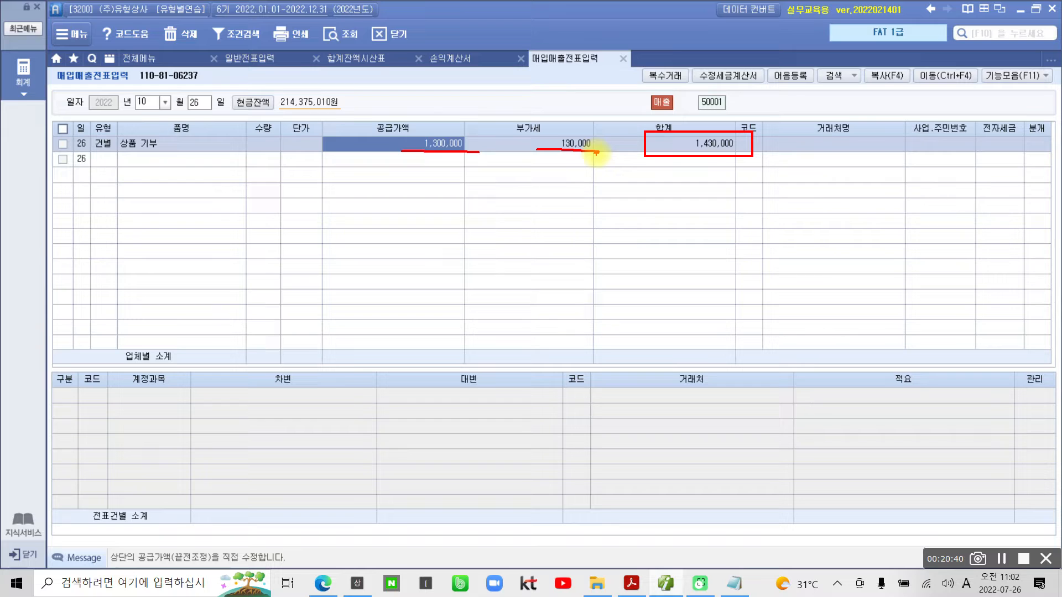
mouse_move(445, 194)
left_mouse_down()
mouse_move(354, 135)
mouse_move(448, 209)
left_mouse_up()
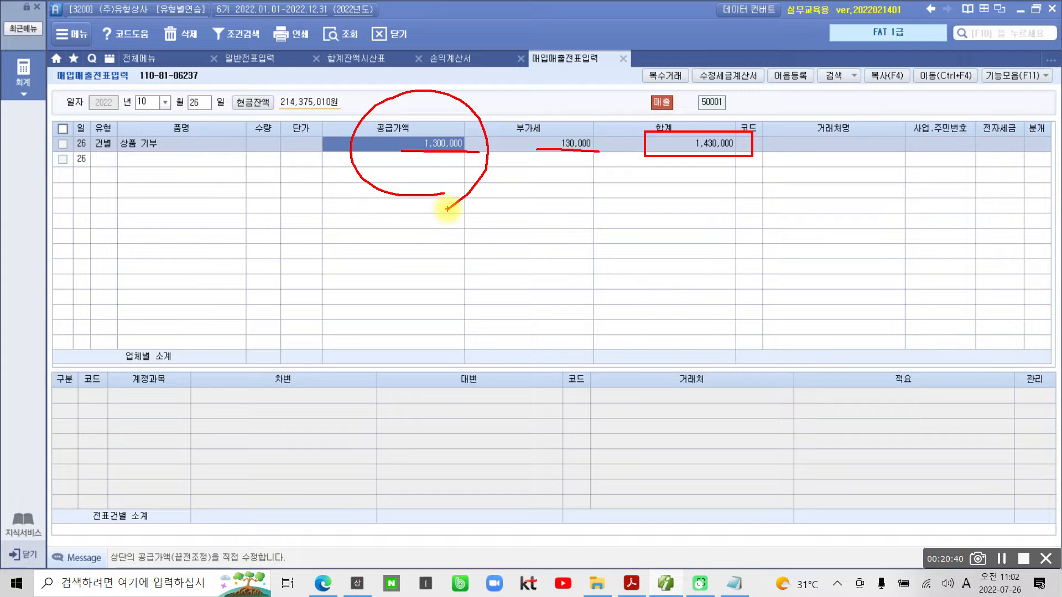
mouse_move(601, 179)
left_mouse_down()
mouse_move(564, 108)
mouse_move(591, 180)
left_mouse_up()
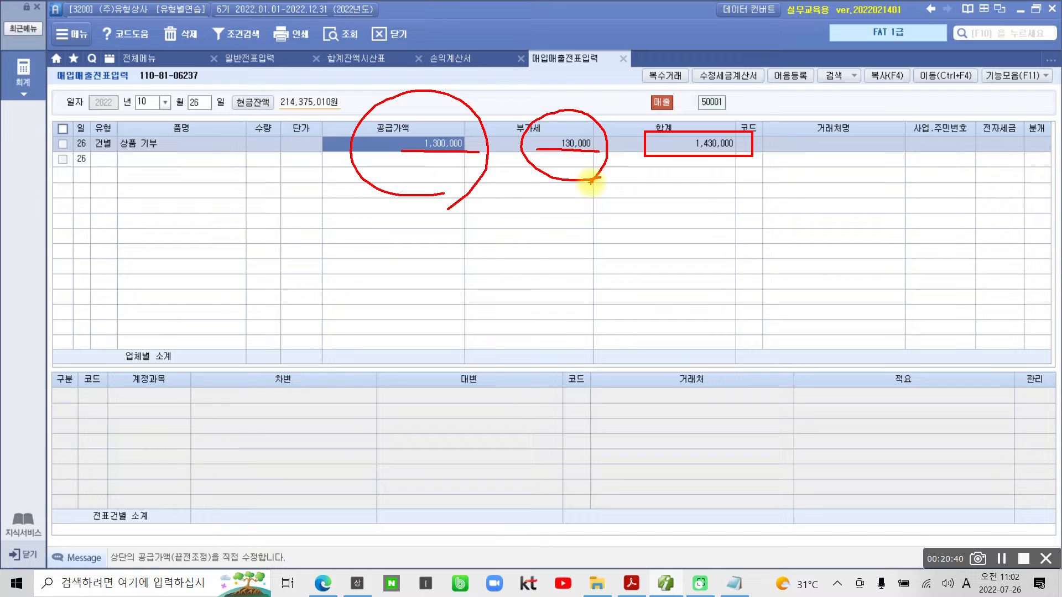
key("Escape")
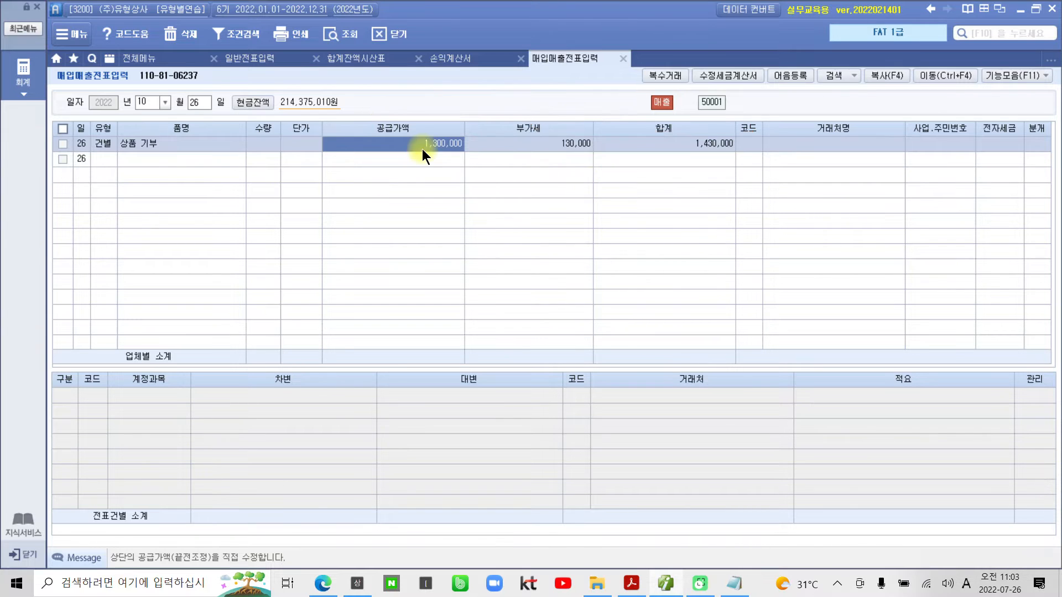
- Leave the 거래처, 사업.주민번호 and 전자세금 fields blank and set the line's 분개 to 3 혼합
left_click(746, 145)
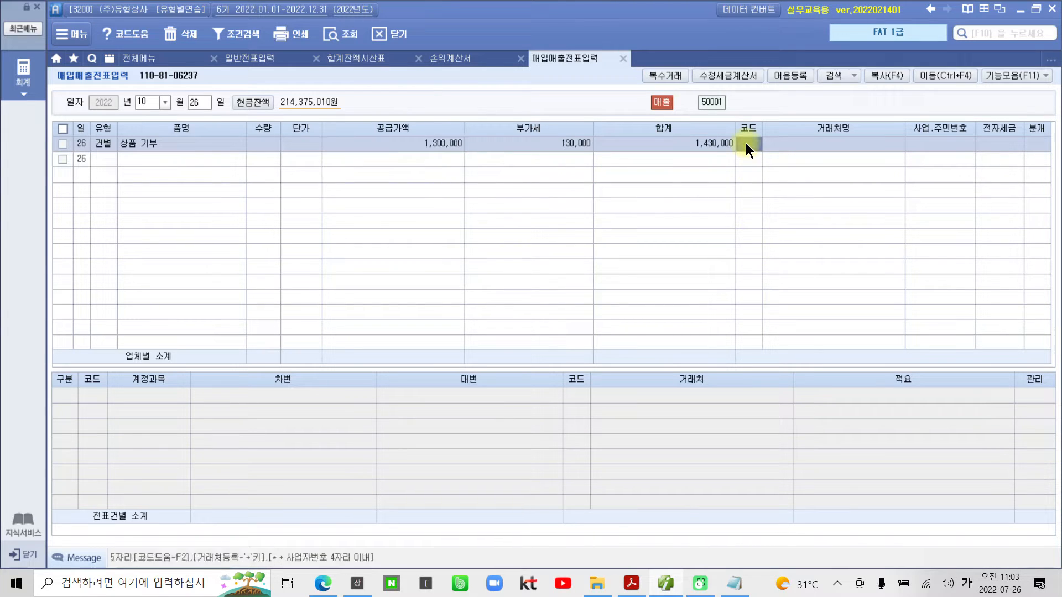
left_click(929, 147)
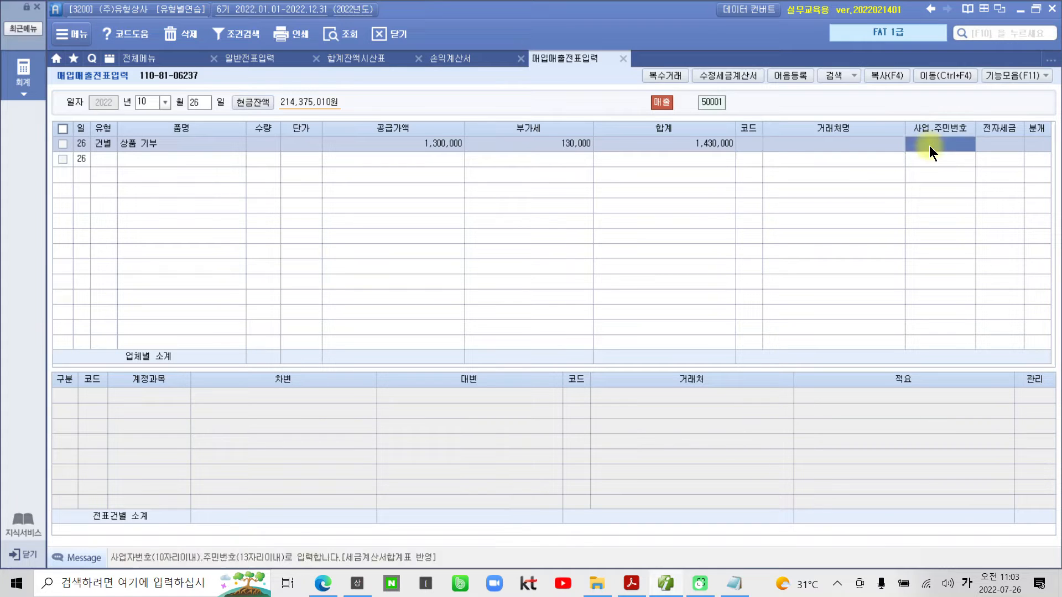
left_click(987, 145)
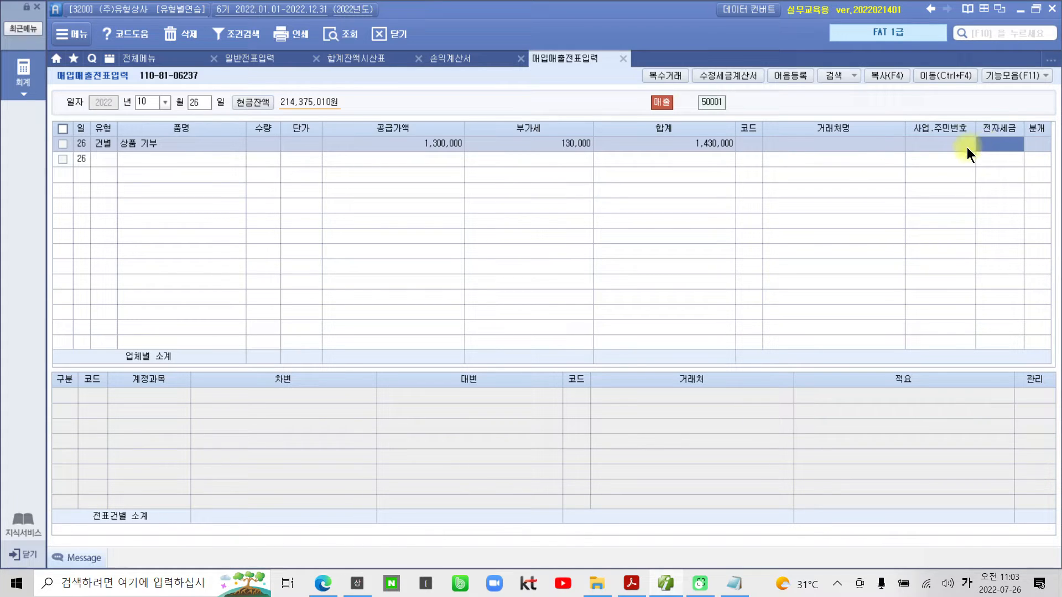
left_click(1041, 145)
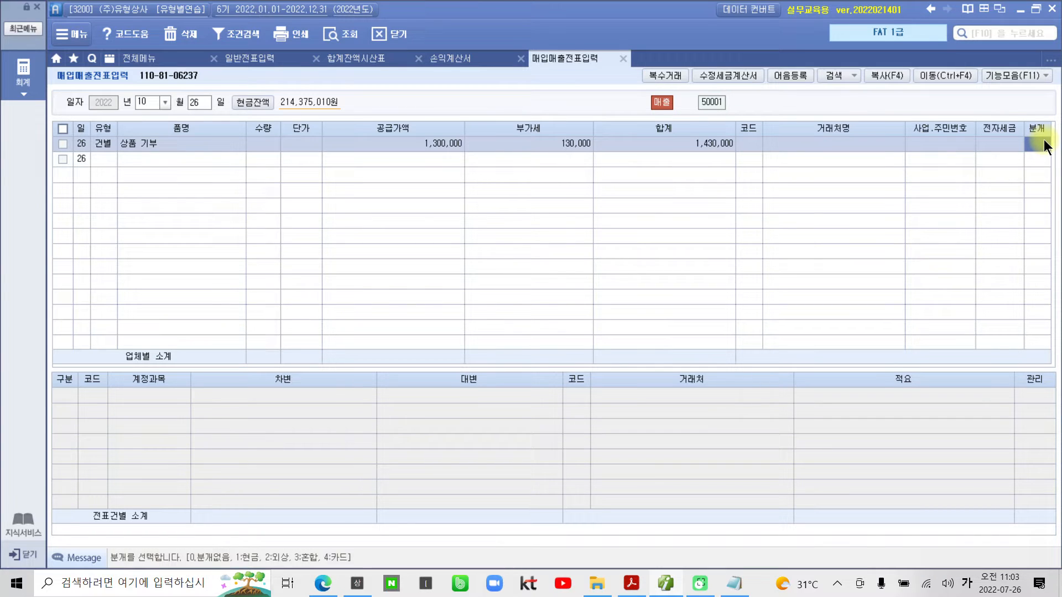
key("3")
key("Return")
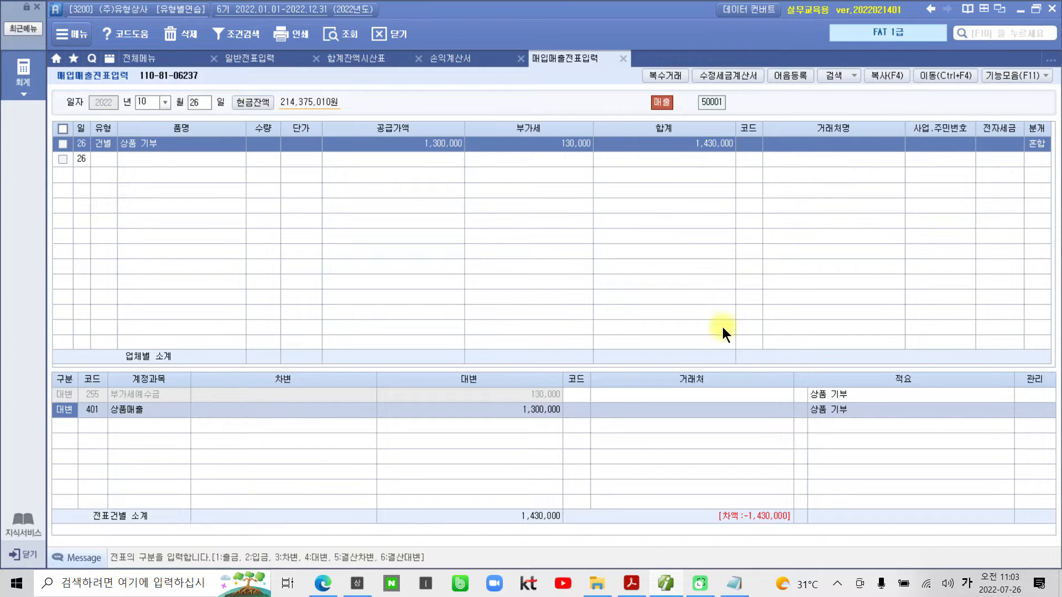
- Replace the 상품매출 account in the journal entry's 대변 line with 146 상품
left_click(549, 393)
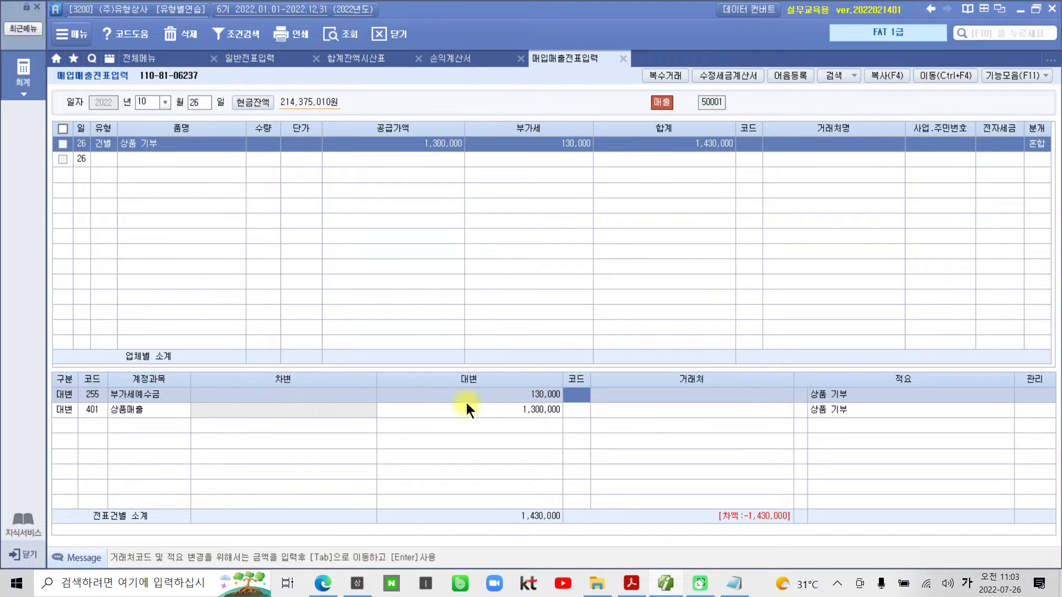
left_click(65, 410)
left_click(88, 410)
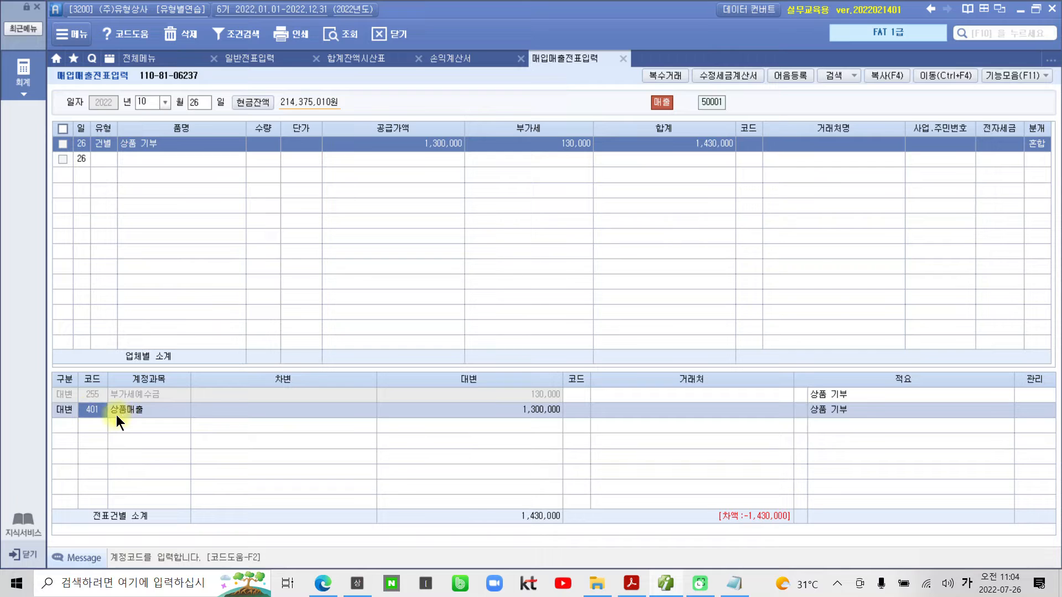
type("ㅅ")
type("품")
key("Return")
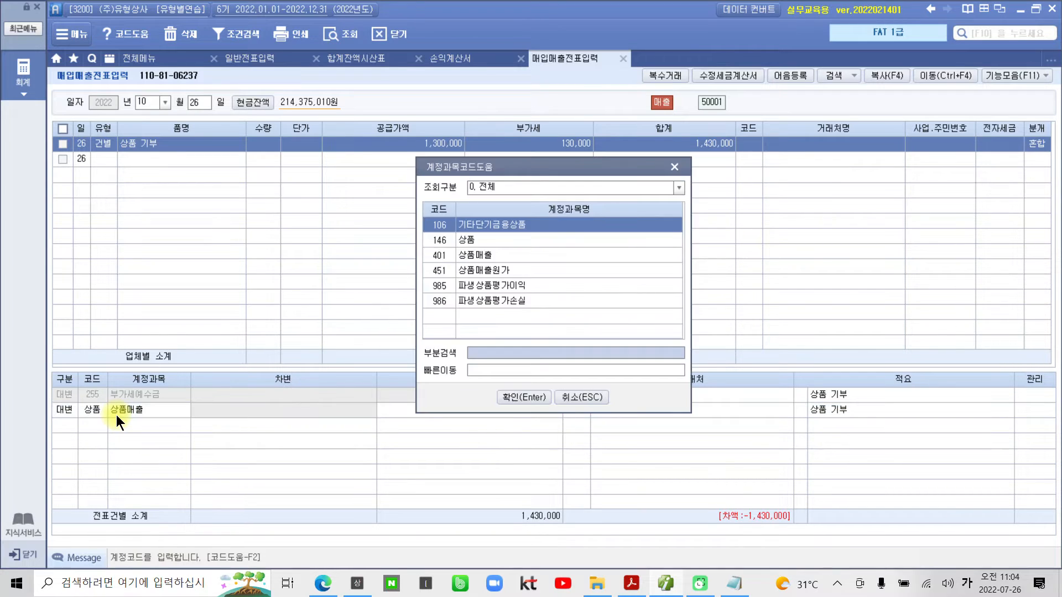
left_click(454, 240)
left_click(532, 399)
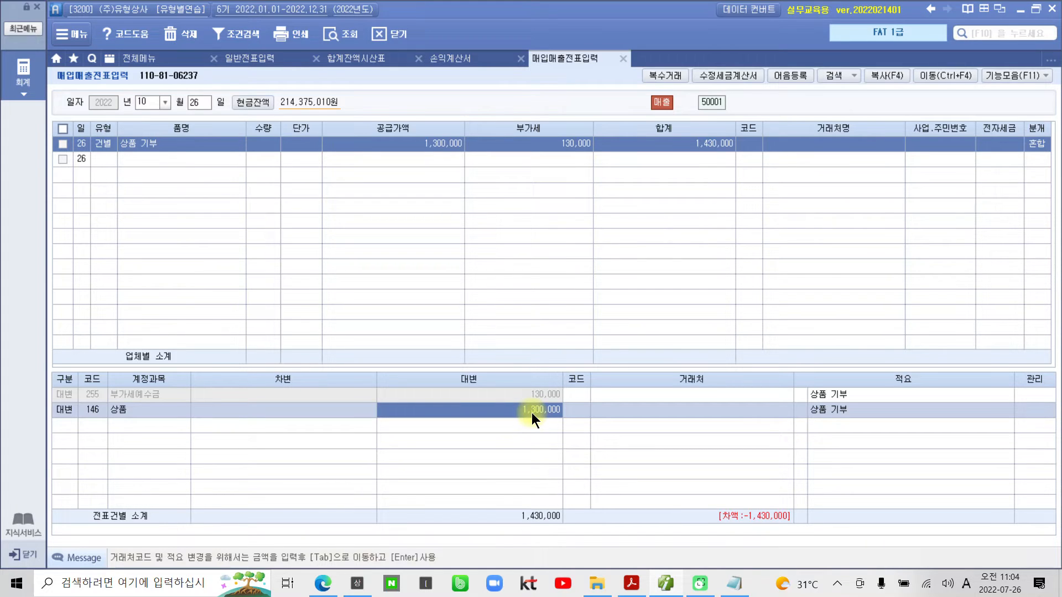
- Compare the 공급가액 and 부가세 with the 상품 line's 대변 amount using red annotations, and clear them
mouse_move(475, 182)
left_mouse_down()
mouse_move(463, 147)
mouse_move(427, 213)
mouse_move(482, 406)
left_mouse_up()
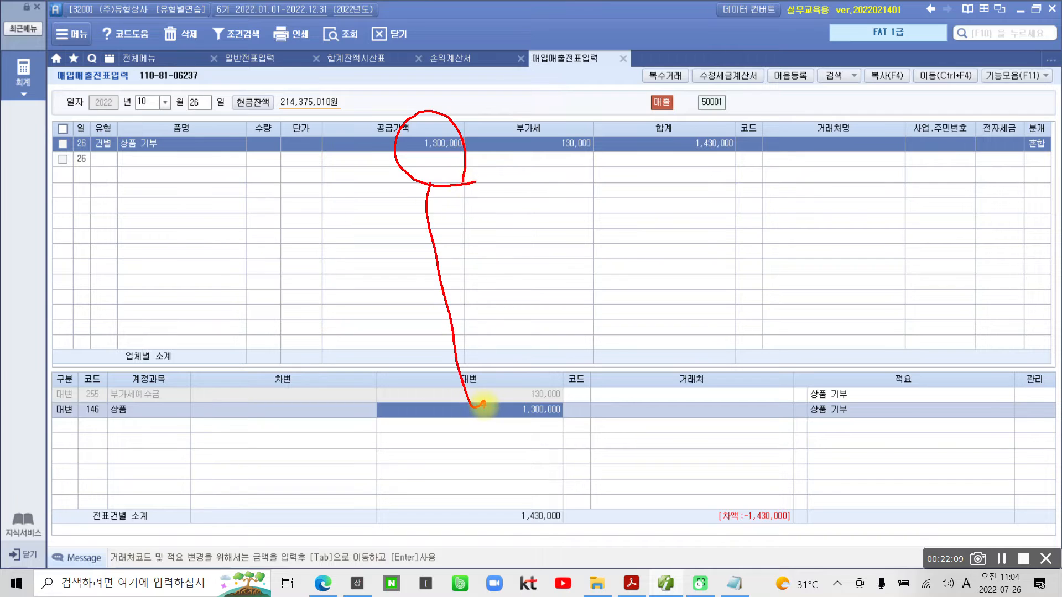
mouse_move(471, 163)
left_mouse_down()
mouse_move(570, 160)
mouse_move(530, 142)
mouse_move(568, 197)
left_mouse_up()
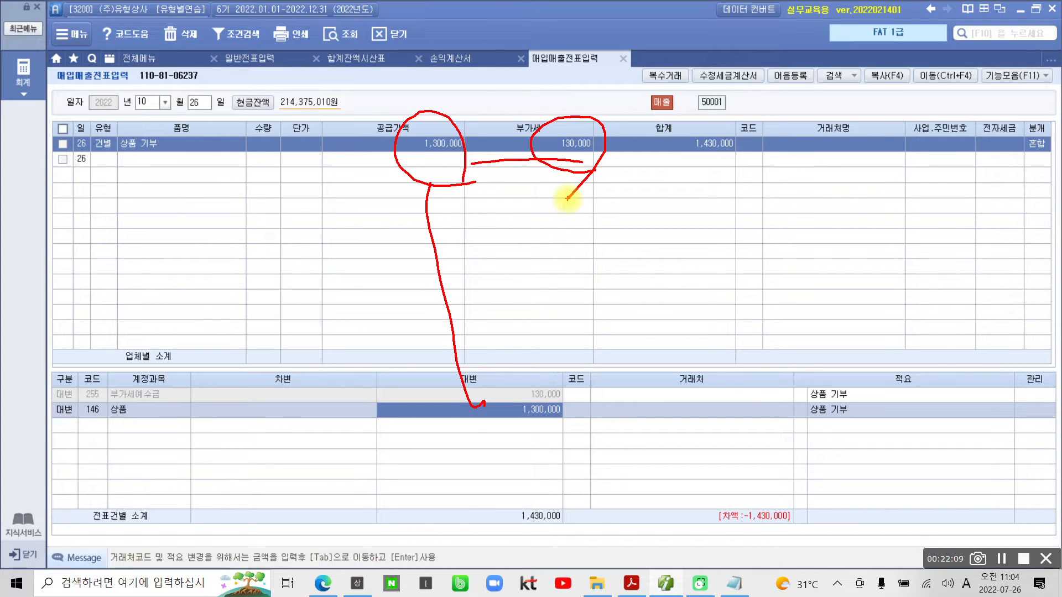
left_click_drag(472, 195, 444, 232)
left_click_drag(460, 210, 488, 231)
left_click_drag(463, 237, 481, 252)
left_click_drag(504, 189, 521, 226)
mouse_move(502, 207)
left_mouse_down()
mouse_move(503, 239)
mouse_move(592, 225)
mouse_move(569, 232)
mouse_move(550, 210)
left_mouse_up()
mouse_move(531, 437)
left_mouse_down()
mouse_move(545, 403)
mouse_move(564, 429)
left_mouse_up()
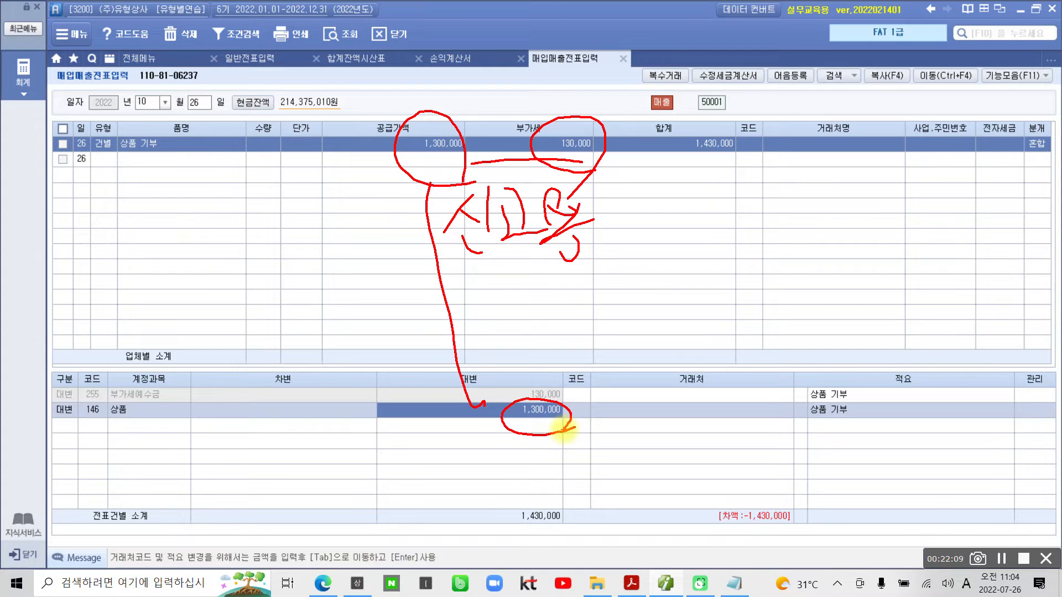
key("Escape")
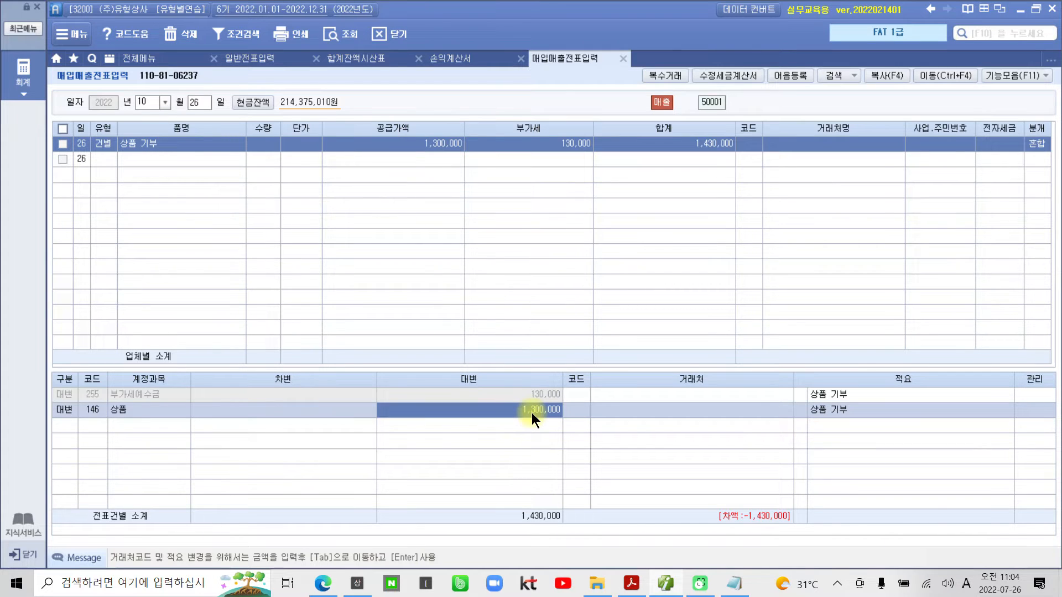
- Set the 상품 line's 대변 amount to 1,000,000 and its 적요 to 08 타계정으로 대체액
left_click(532, 413)
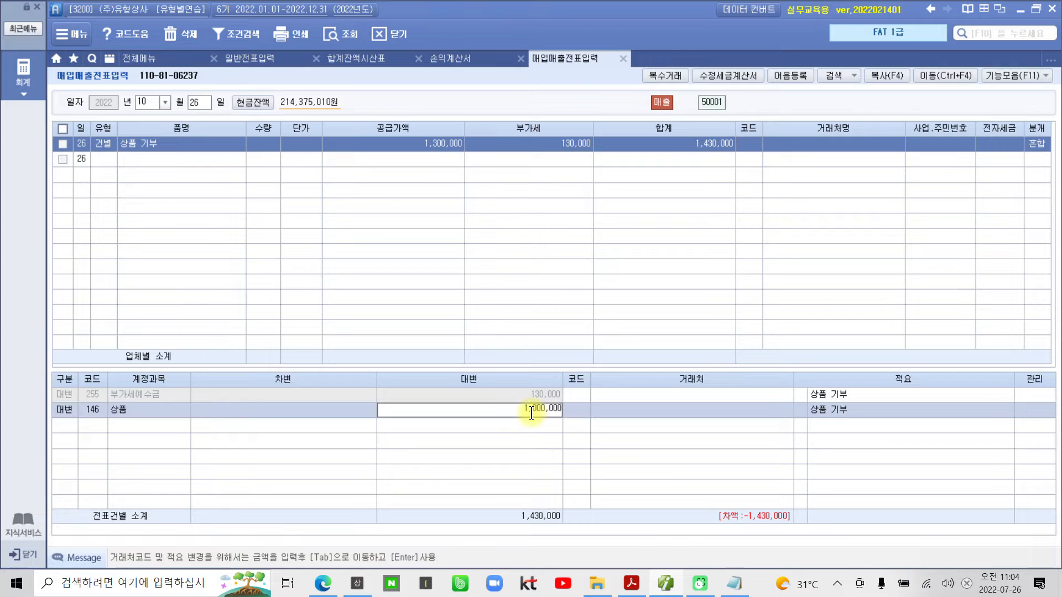
key("Tab")
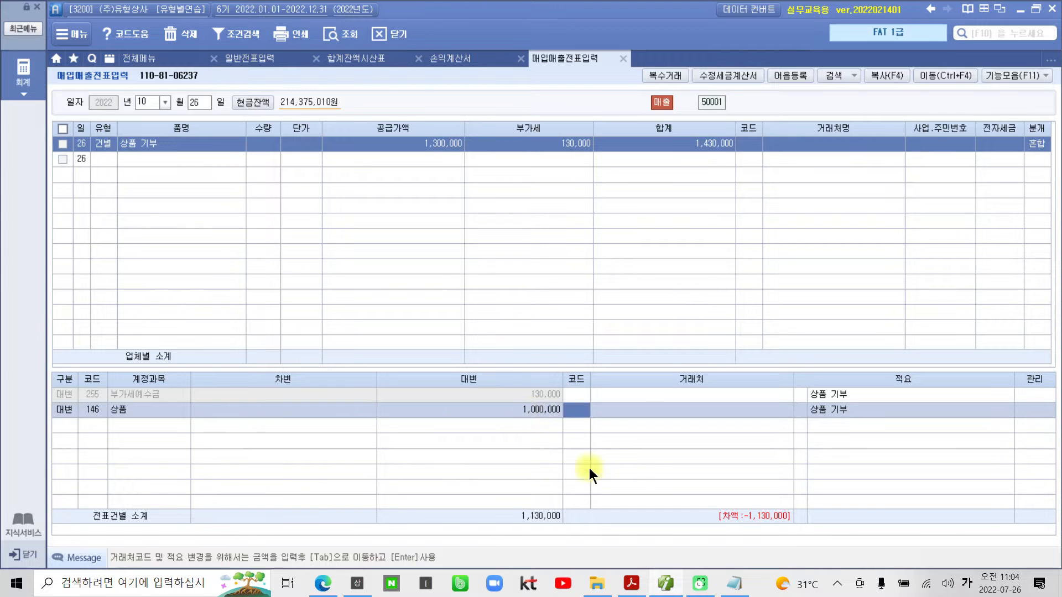
left_click(800, 408)
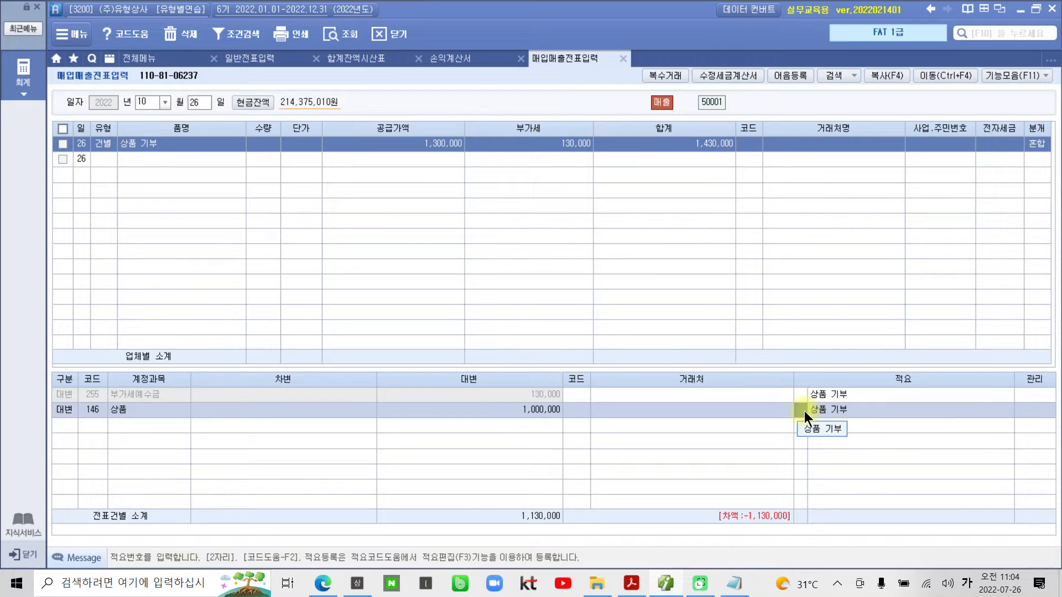
type("8")
key("Return")
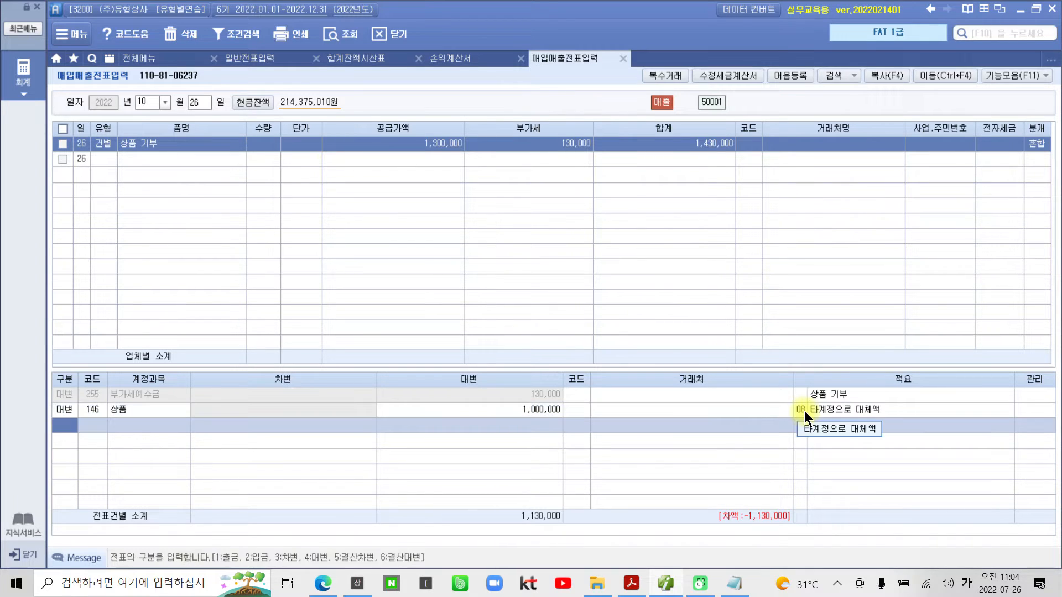
- Reopen the 적요 code list for the 상품 line and reselect 08 타계정으로 대체액
left_click(807, 410)
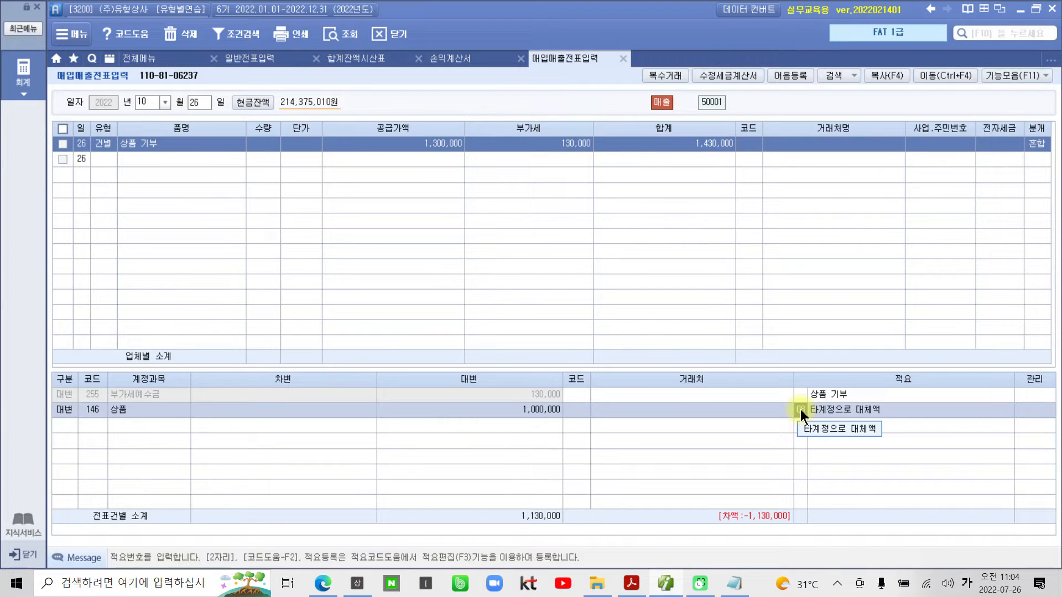
key("F2")
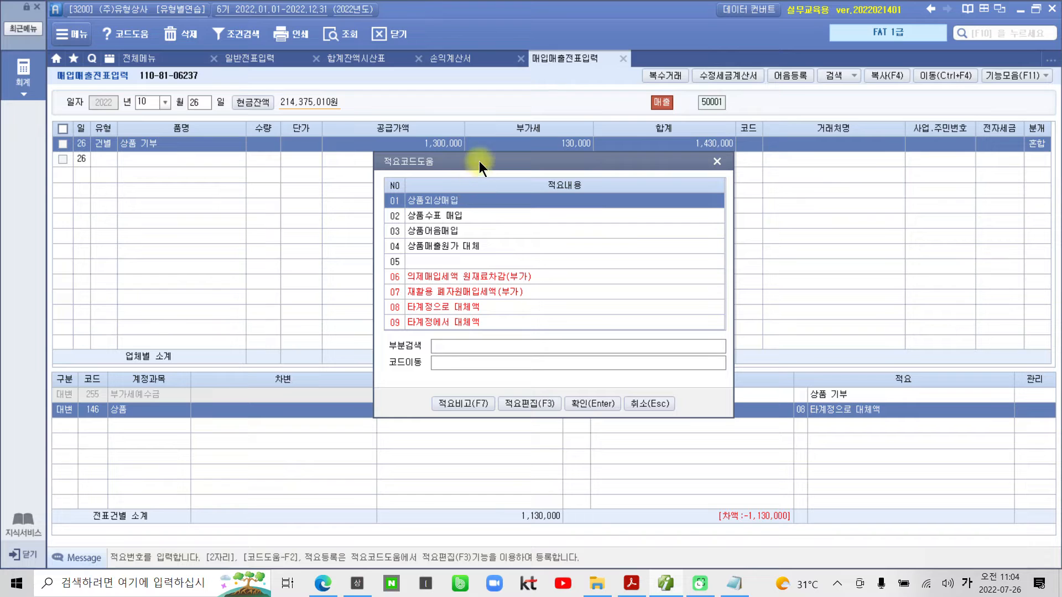
left_click(404, 306)
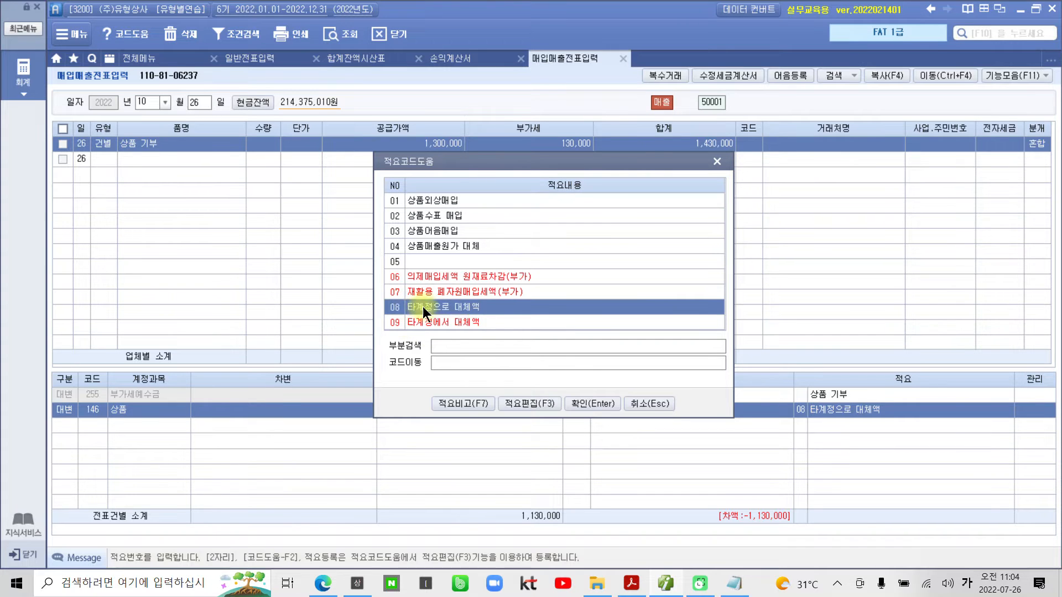
left_click(582, 401)
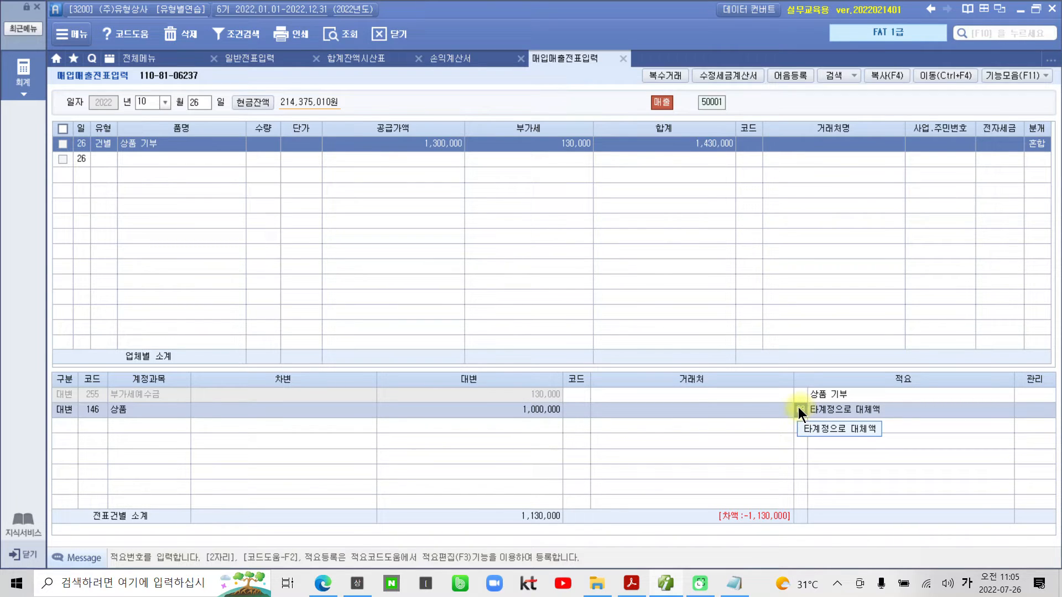
left_click(531, 408)
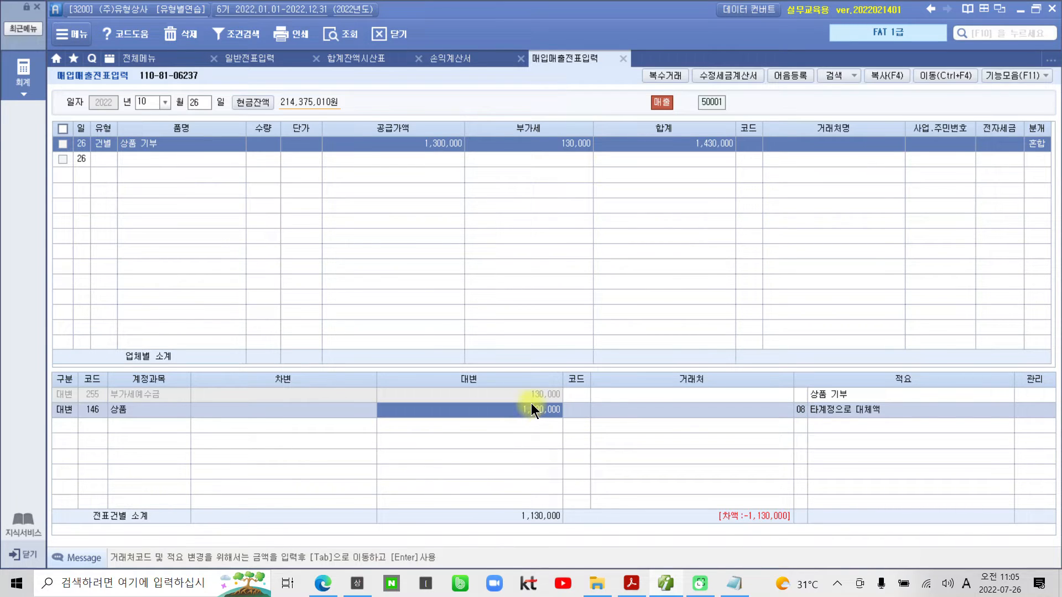
- Add a 차변 line to the journal entry for account 933 기부금 with an amount of 1,130,000
left_click(59, 423)
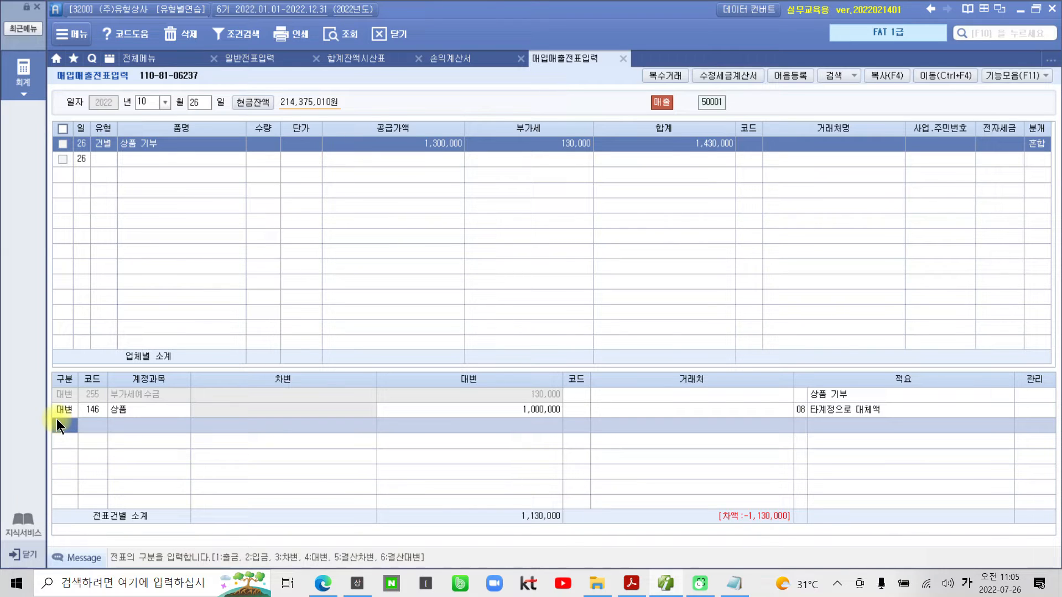
type("4")
key("Return")
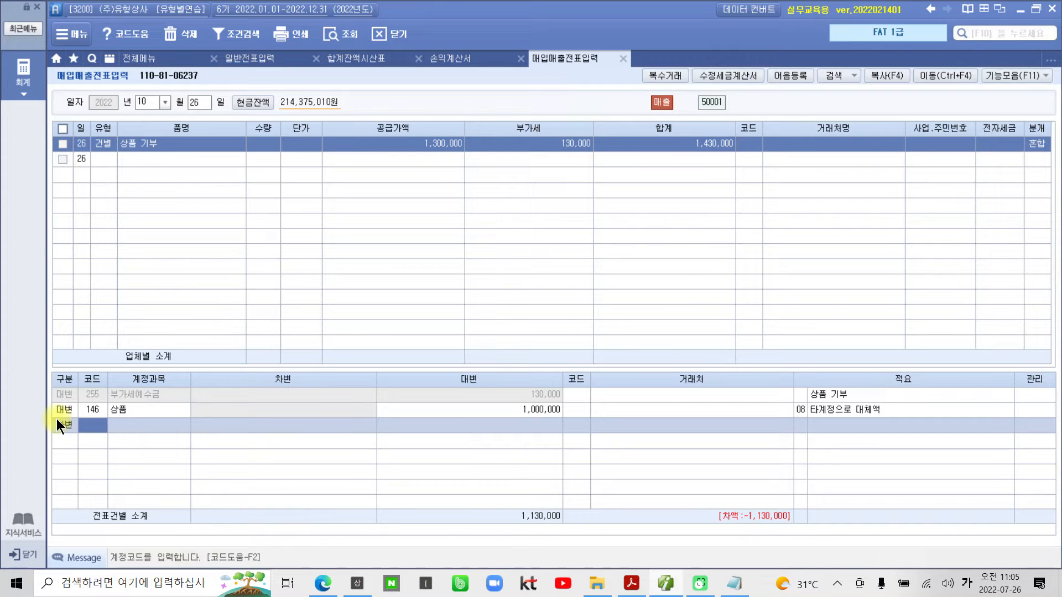
type("기부")
key("Return")
key("Down")
key("Return")
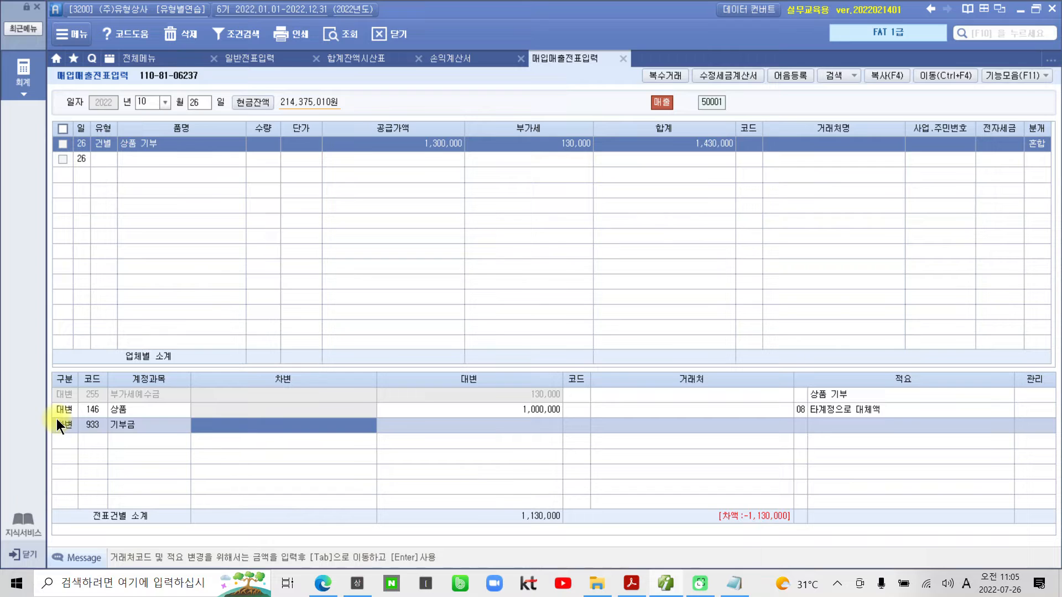
type("1130000")
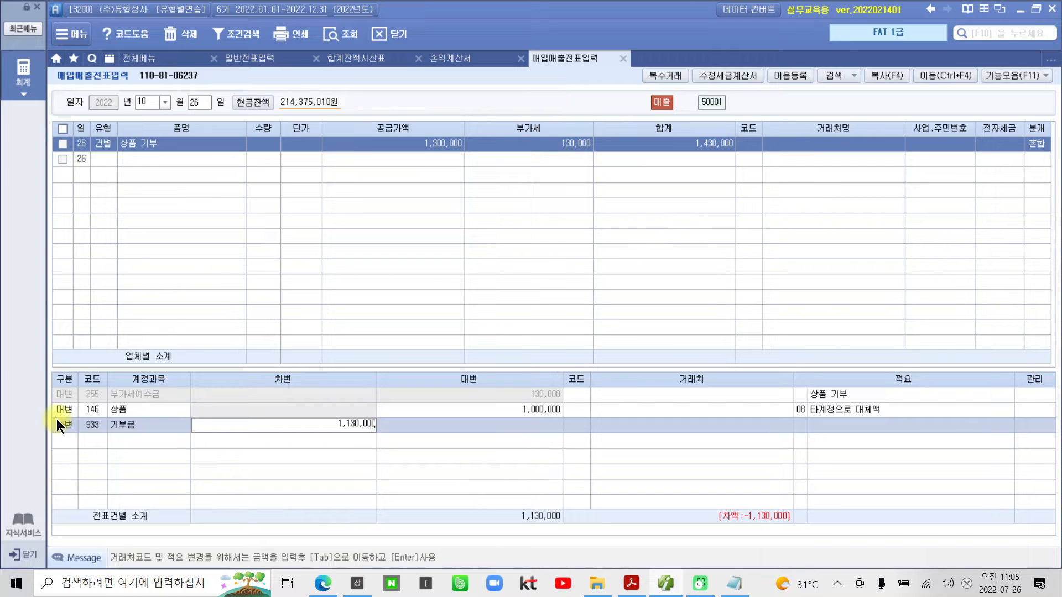
key("Tab")
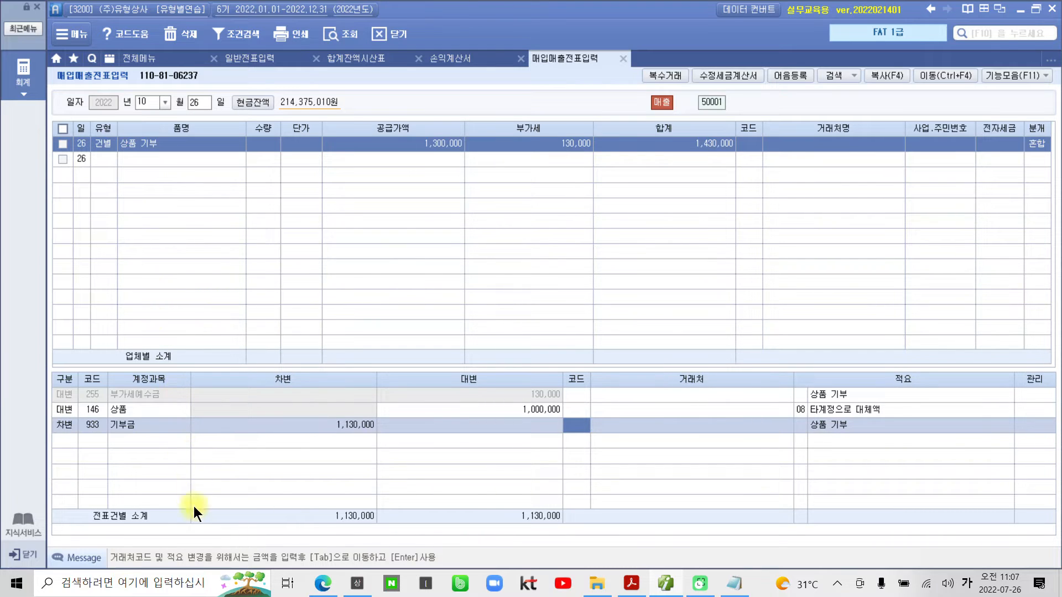
- Delete the October 26 건별 상품 기부 voucher from 매입매출전표입력
left_click(61, 146)
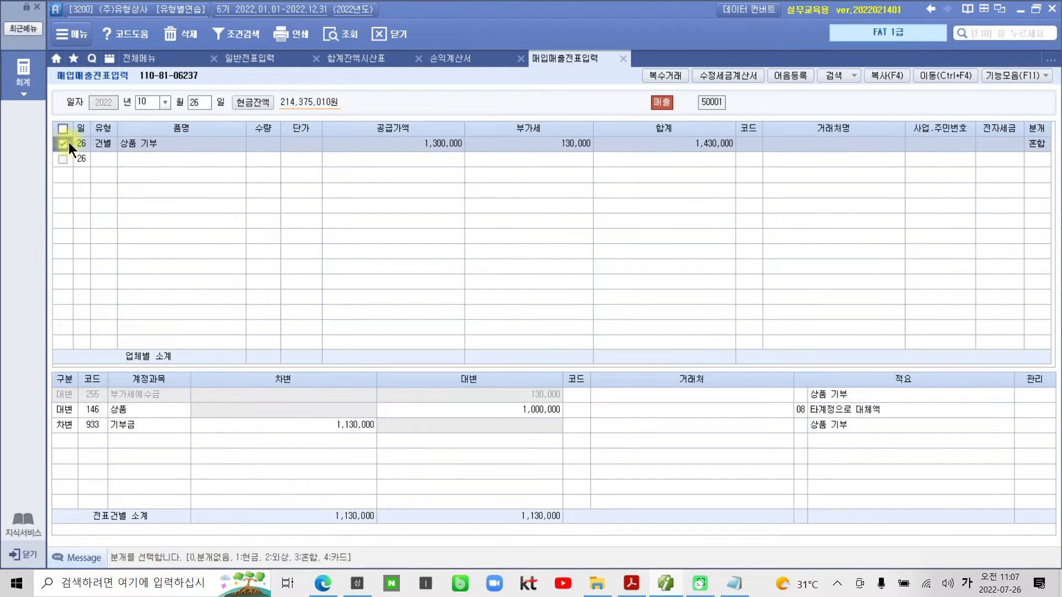
left_click(175, 27)
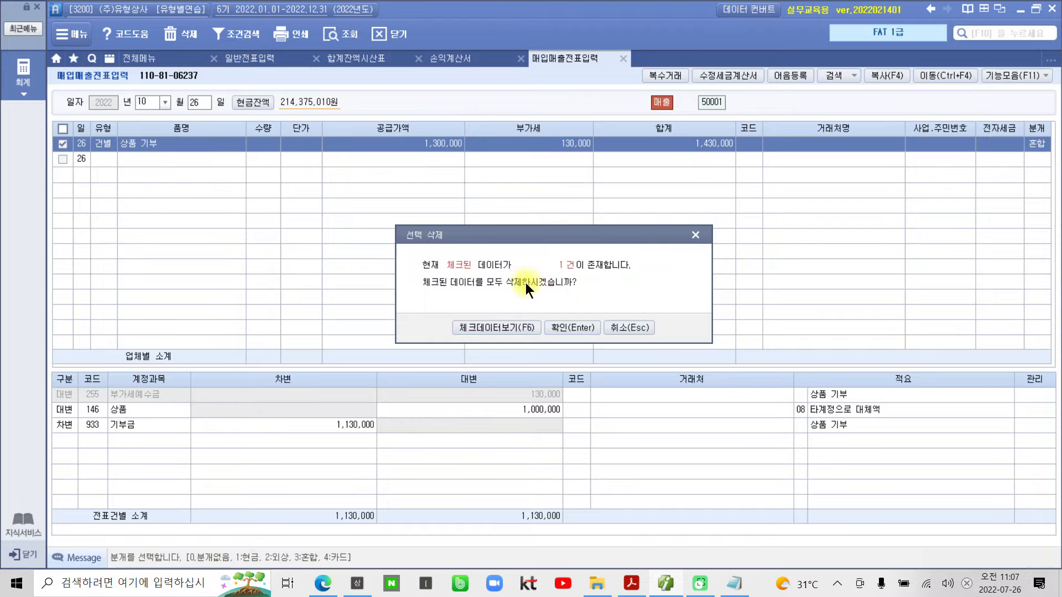
left_click(562, 326)
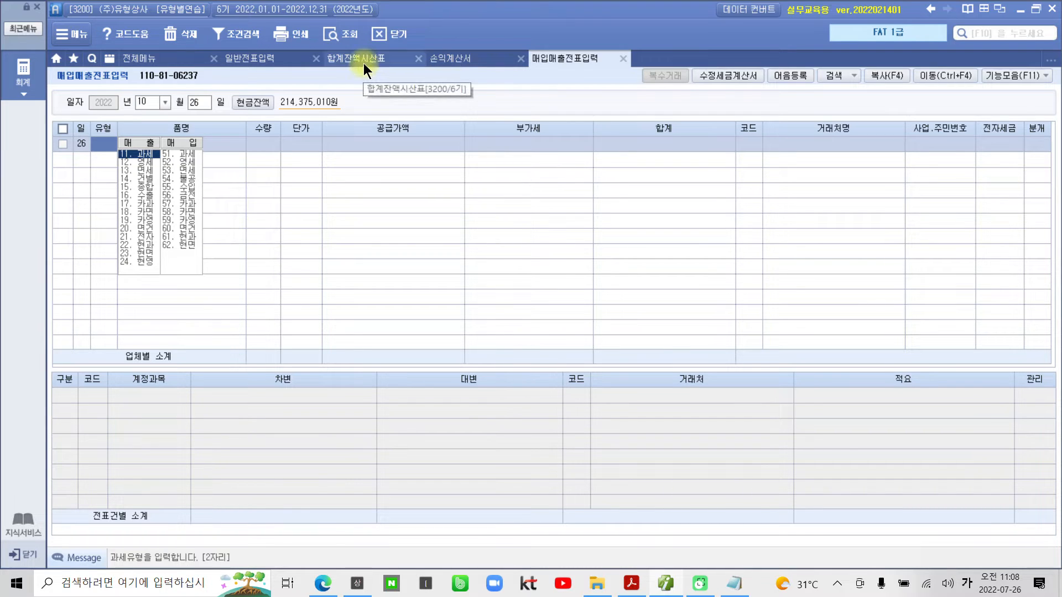
- Review the October 26 기부금 and 상품 lines in 일반전표입력, checking their 적요 and 차변 amount
left_click(264, 58)
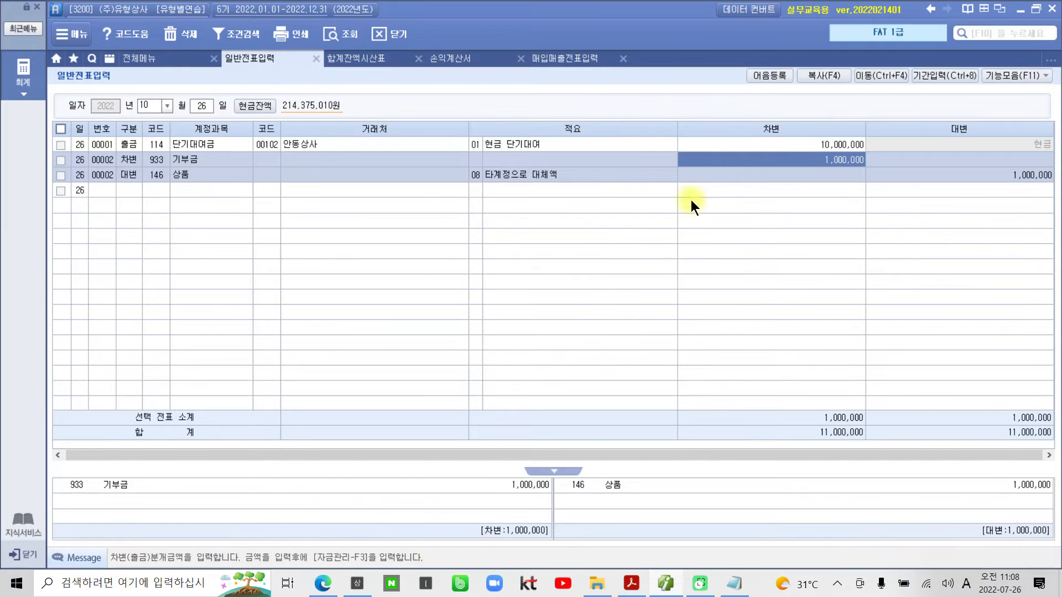
left_click(608, 189)
left_click(620, 164)
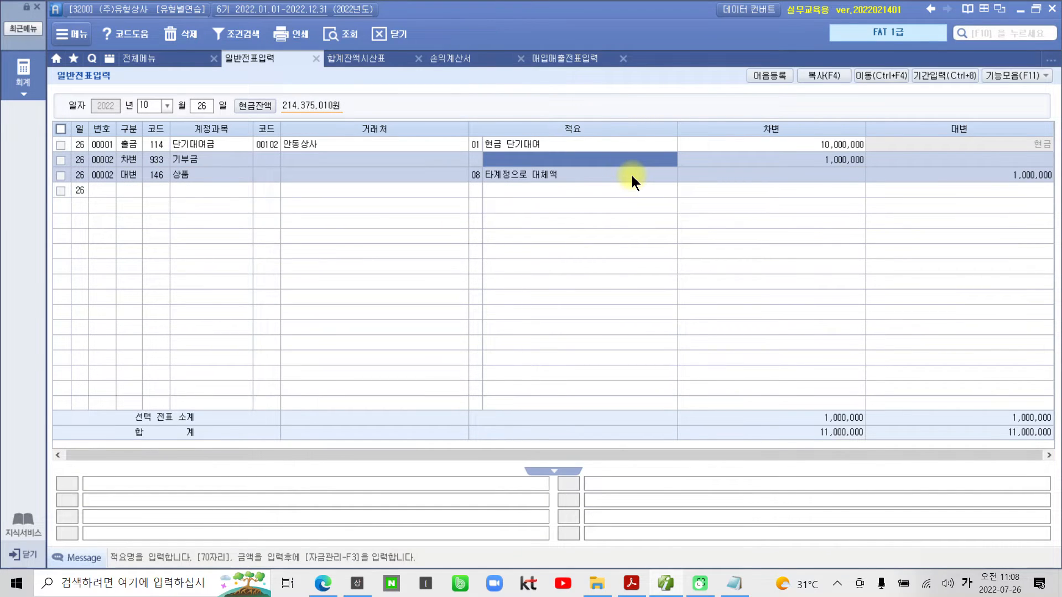
left_click(631, 175)
left_click(628, 164)
left_click(781, 161)
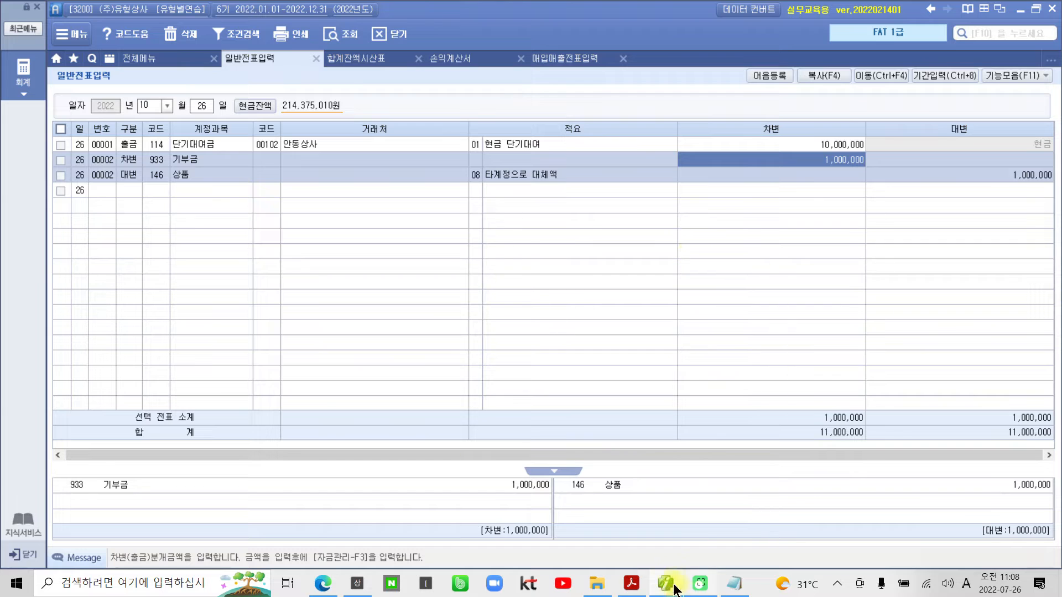
- Switch to the problem PDF in Adobe Acrobat Reader and highlight the word 이자 in problem 27
left_click(631, 583)
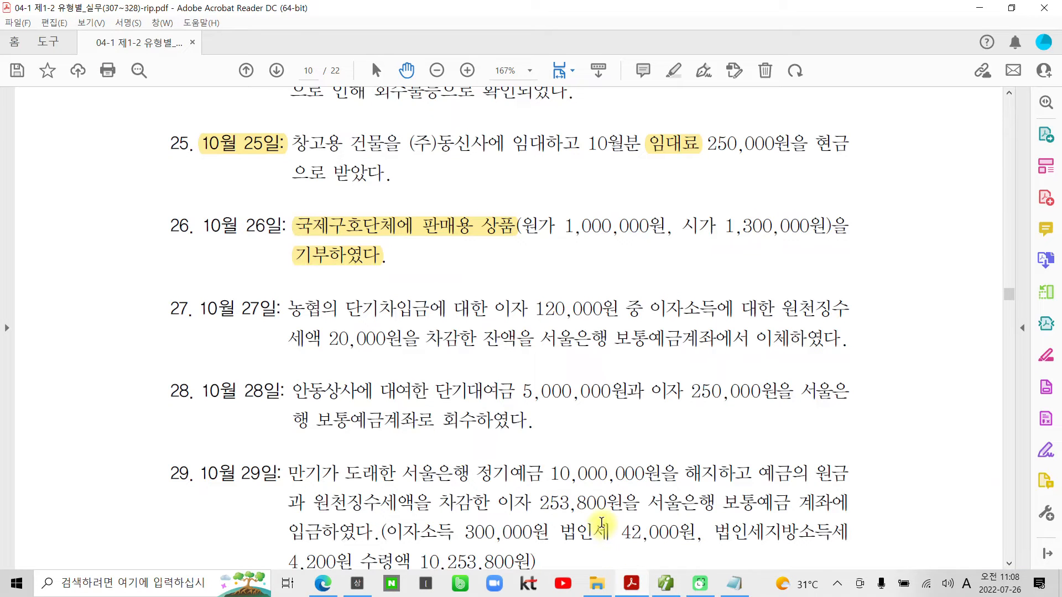
scroll(336, 401, "down", 3)
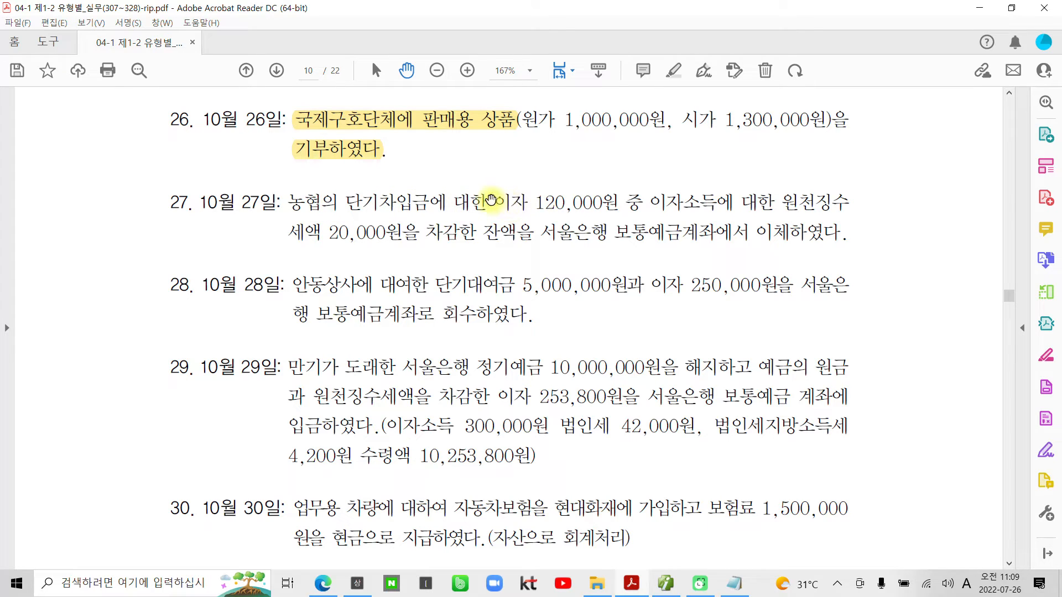
double_click(512, 202)
right_click(513, 206)
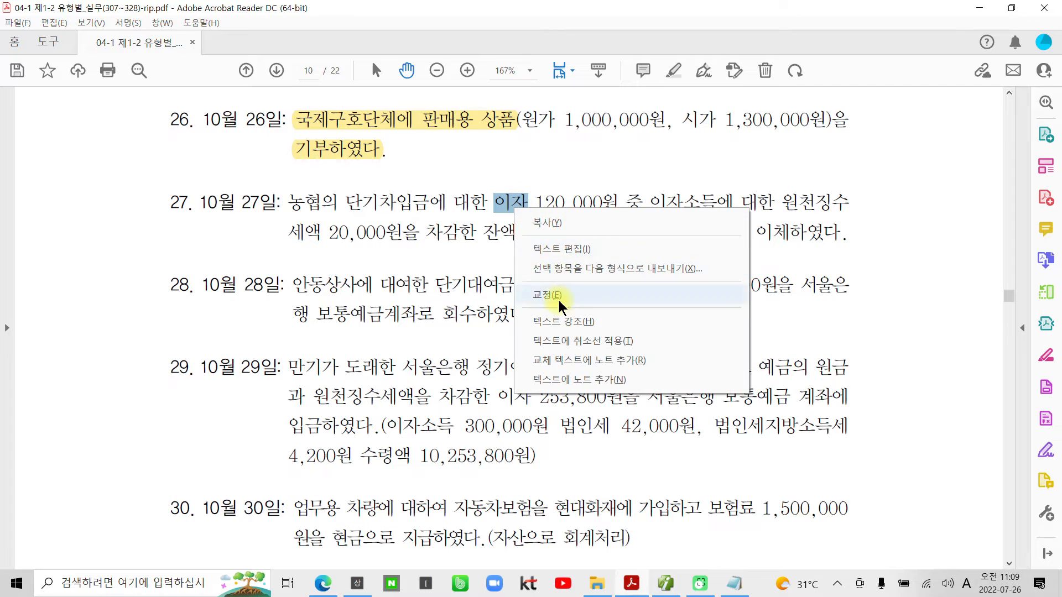
left_click(558, 321)
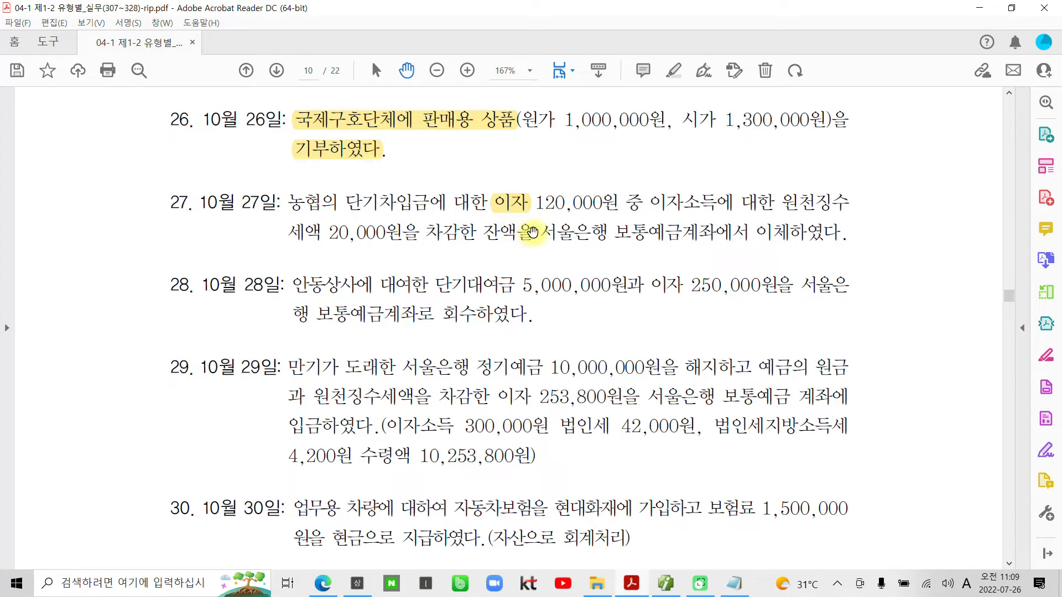
- Box 이자 120,000원 in problem 27 in red, write 이자비용 above it, and underline 원천징수세액 20,000원
left_click_drag(490, 188, 617, 212)
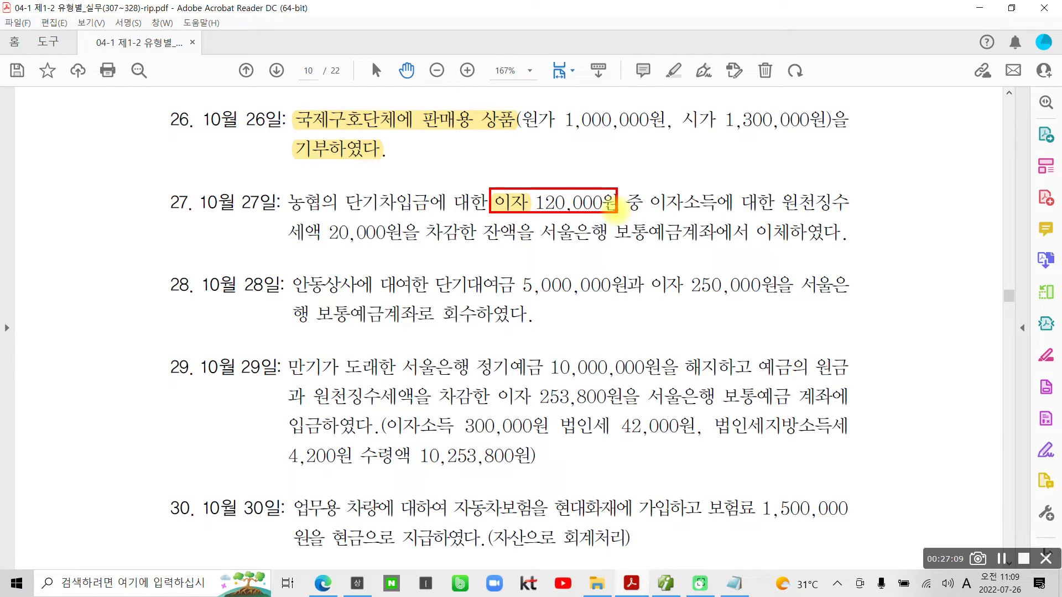
mouse_move(512, 164)
left_mouse_down()
mouse_move(503, 166)
mouse_move(525, 188)
mouse_move(559, 182)
mouse_move(569, 163)
mouse_move(592, 205)
mouse_move(607, 147)
mouse_move(620, 166)
left_mouse_up()
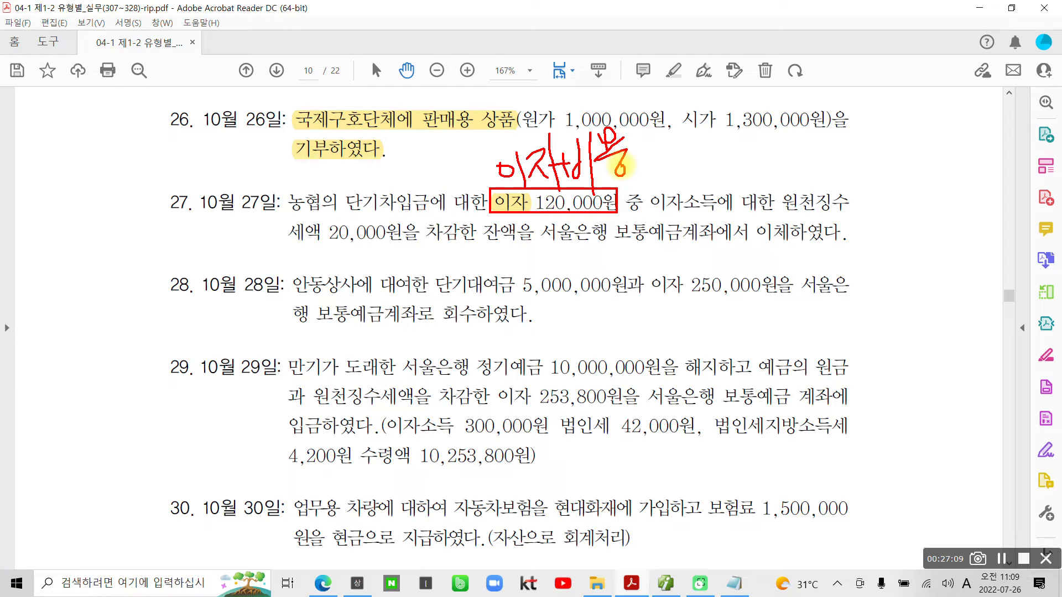
left_click_drag(771, 210, 846, 218)
left_click_drag(323, 252, 390, 250)
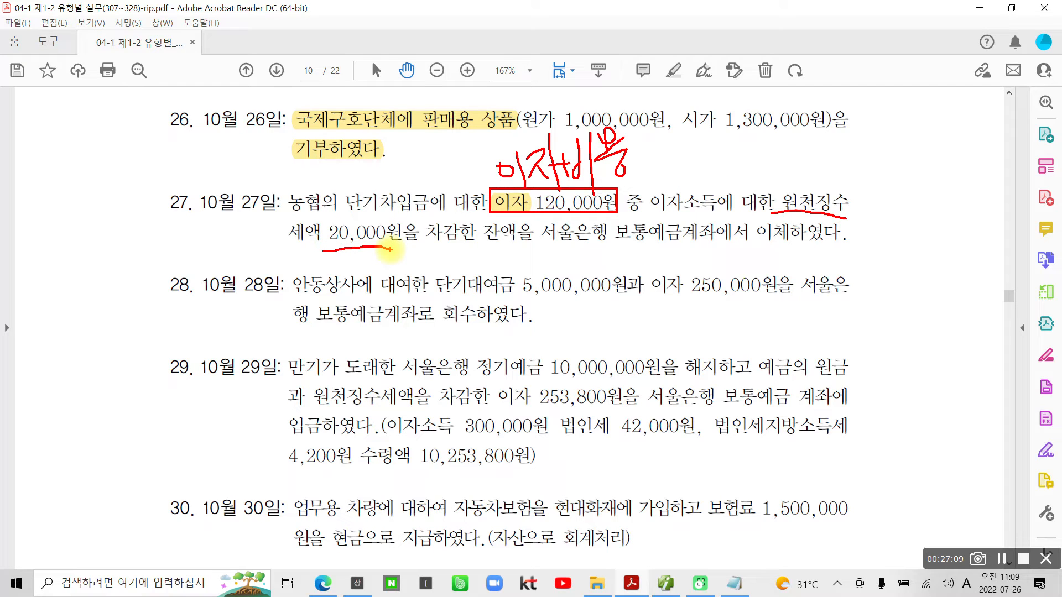
- Write 예수금 in red beside 원천징수세액 in problem 27 and underline 보통예금계좌에서 이체하였다
left_click_drag(877, 178, 887, 206)
mouse_move(899, 161)
left_mouse_down()
mouse_move(899, 207)
mouse_move(914, 161)
mouse_move(908, 184)
left_mouse_up()
mouse_move(910, 182)
left_mouse_down()
mouse_move(947, 176)
mouse_move(922, 213)
left_mouse_up()
left_click_drag(939, 154, 974, 176)
mouse_move(944, 193)
left_mouse_down()
mouse_move(945, 213)
mouse_move(966, 211)
left_mouse_up()
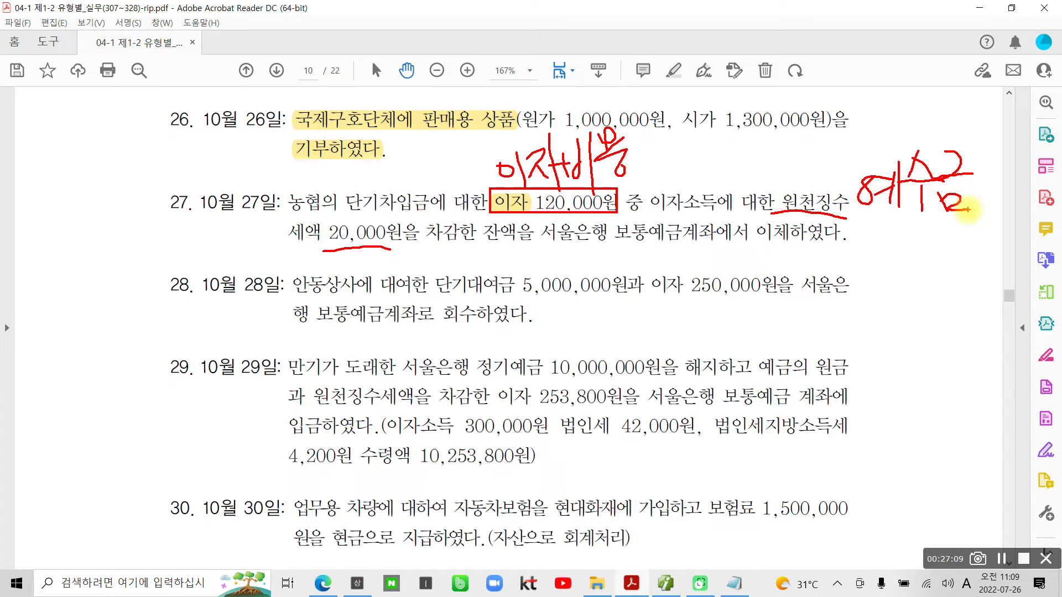
left_click_drag(611, 250, 846, 253)
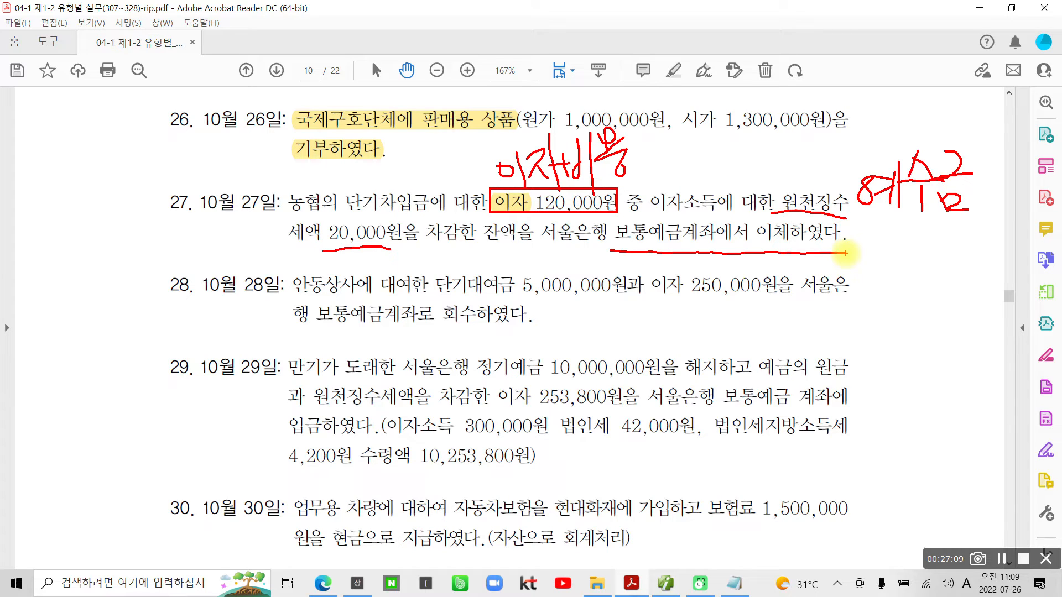
- Mark 이자비용 as 차) and 예수금 as 대), circle 보통예금 in problem 27, and clear the red annotations
mouse_move(409, 160)
left_mouse_down()
mouse_move(393, 194)
mouse_move(457, 182)
left_mouse_up()
left_click_drag(439, 146, 443, 203)
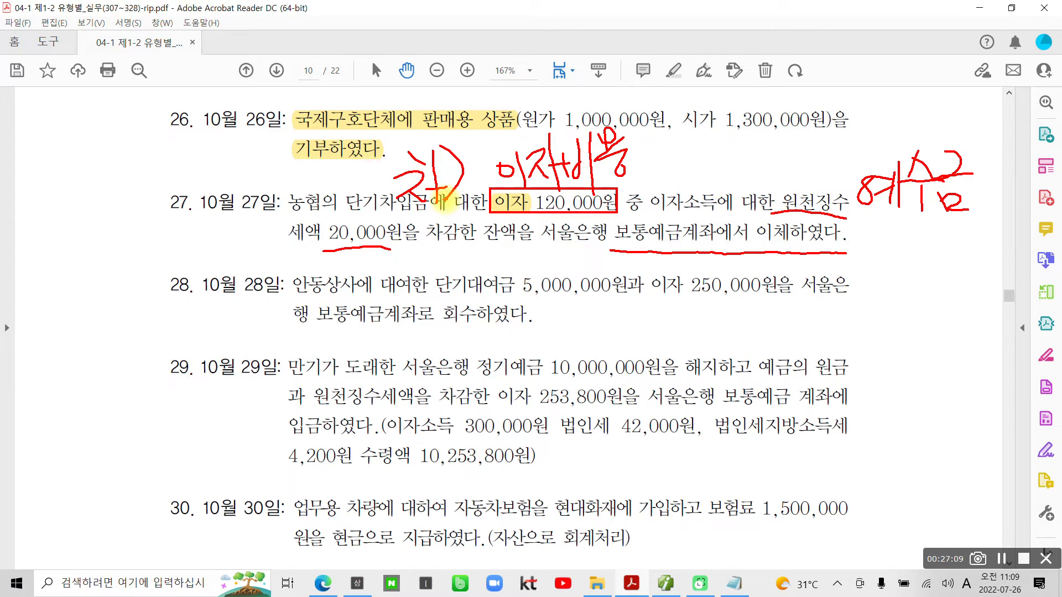
mouse_move(769, 149)
left_mouse_down()
mouse_move(813, 180)
mouse_move(805, 185)
left_mouse_up()
mouse_move(816, 147)
left_mouse_down()
mouse_move(827, 188)
mouse_move(816, 191)
left_mouse_up()
mouse_move(679, 218)
left_mouse_down()
mouse_move(691, 232)
mouse_move(665, 259)
left_mouse_up()
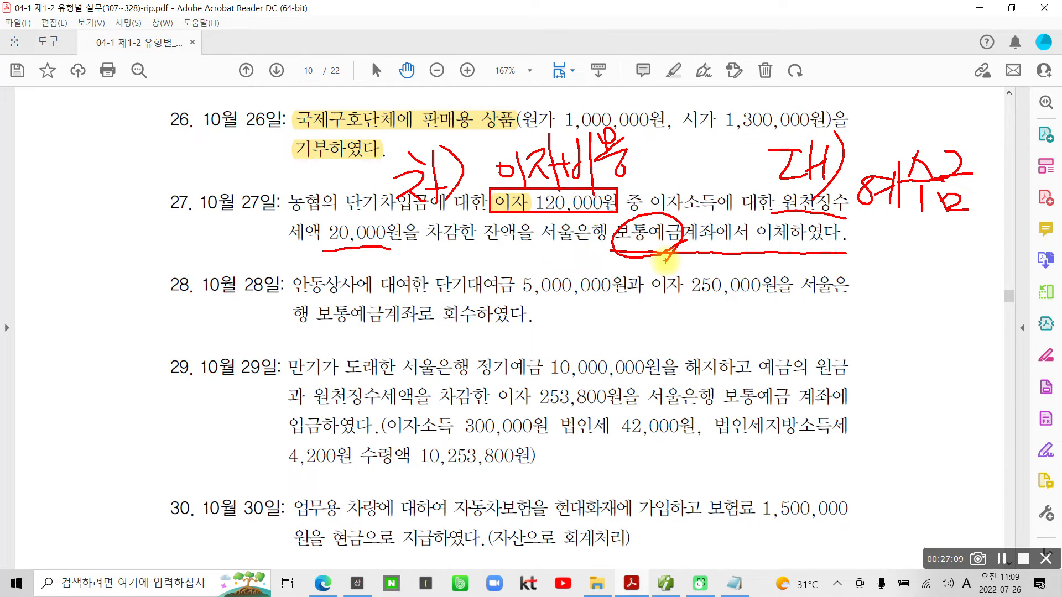
mouse_move(595, 255)
left_mouse_down()
mouse_move(574, 272)
mouse_move(602, 284)
left_mouse_up()
mouse_move(601, 268)
left_mouse_down()
mouse_move(613, 267)
mouse_move(604, 295)
left_mouse_up()
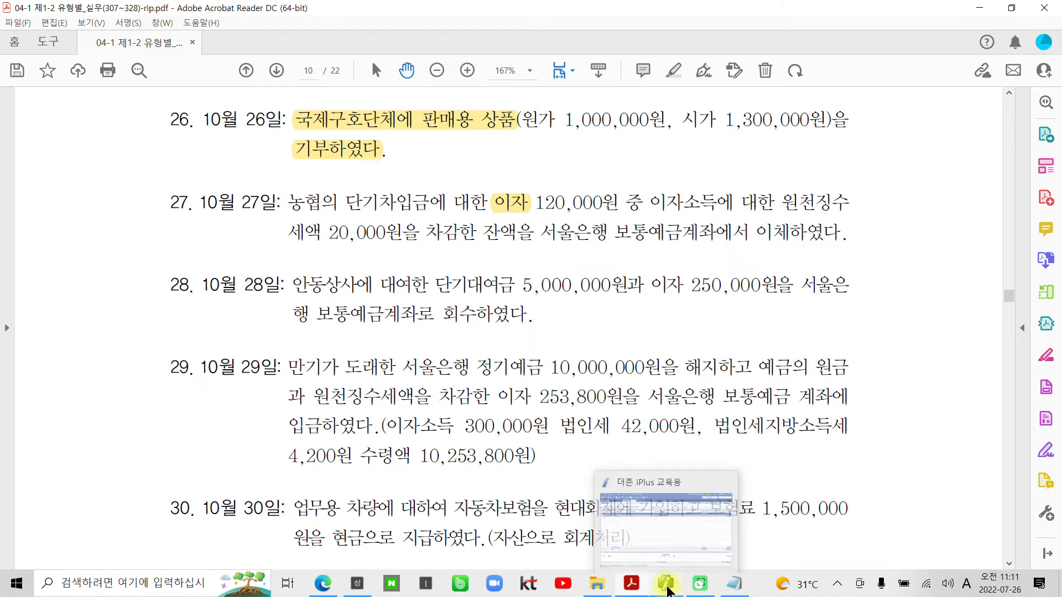
- Return to 일반전표입력 in 더존 iPlus and set the voucher date to October 27
left_click(666, 585)
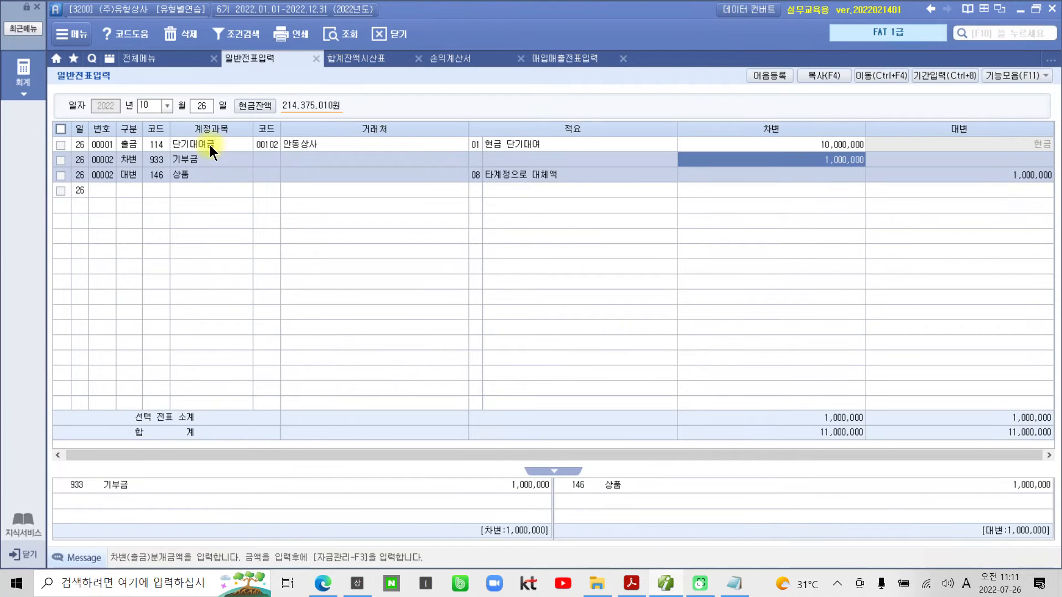
left_click(208, 107)
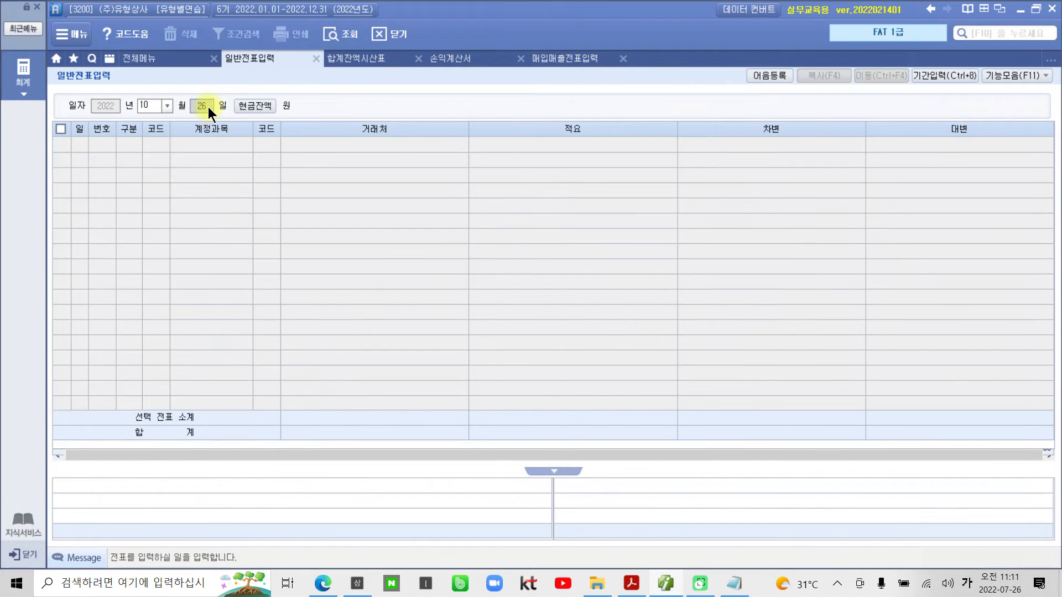
type("27")
key("Return")
- Add a 차변 line for account 931 이자비용 with an amount of 120,000
type("3")
key("Return")
type("이자")
key("Return")
key("Down")
key("Down")
key("Down")
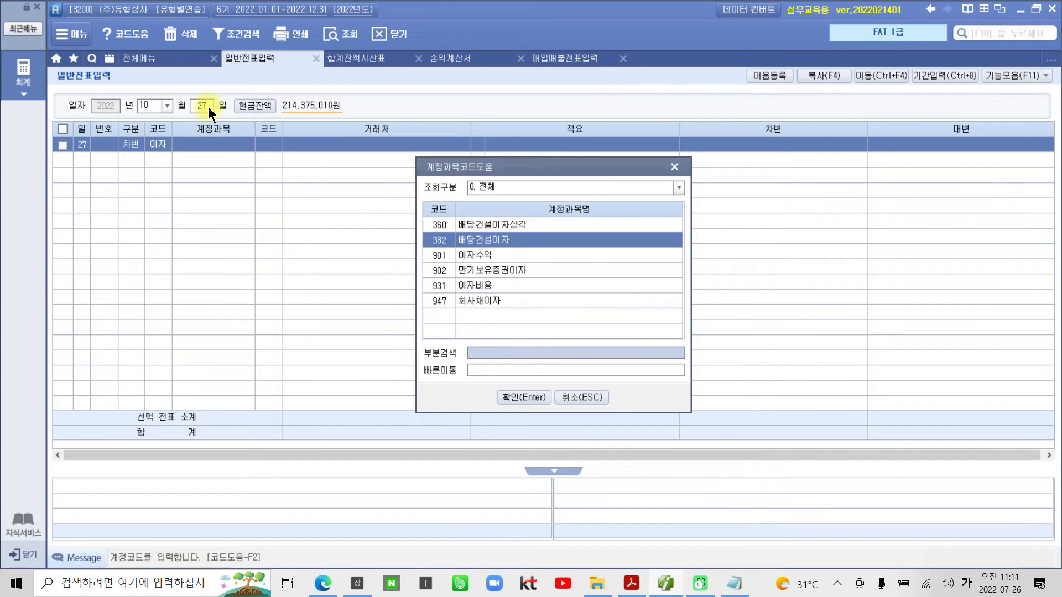
key("Down")
key("Return")
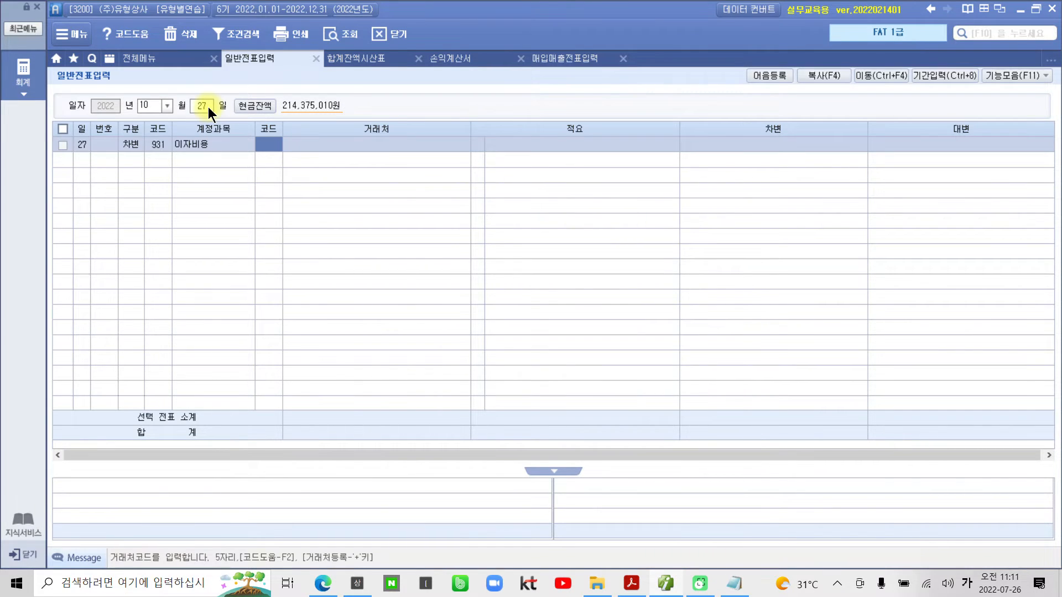
key("Return")
key("Return")
key("Return")
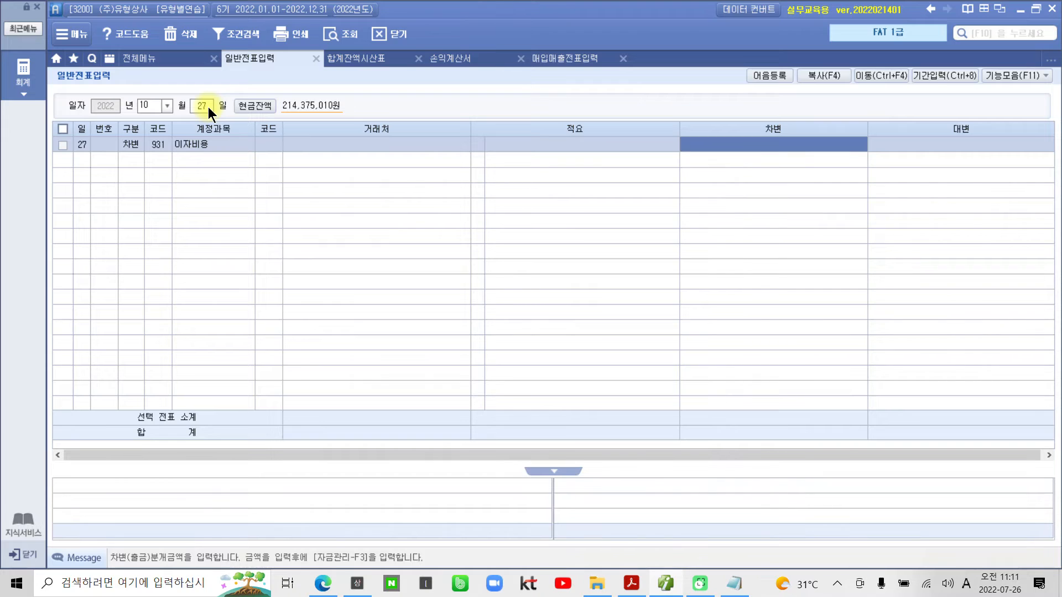
type("1200000")
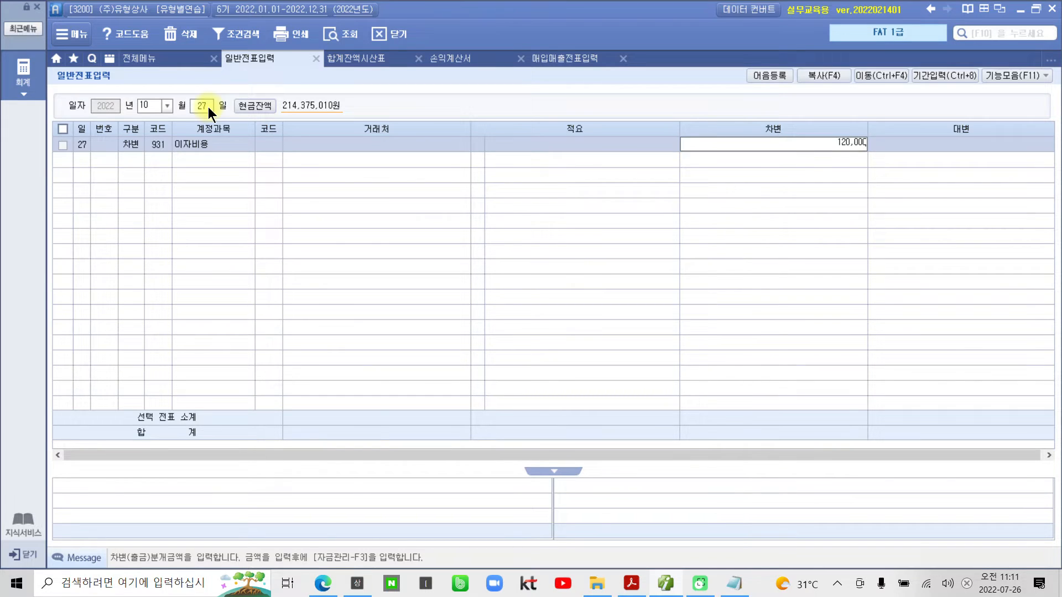
key("Return")
- Add a 대변 line for account 254 예수금 with an amount of 20,000
type("4")
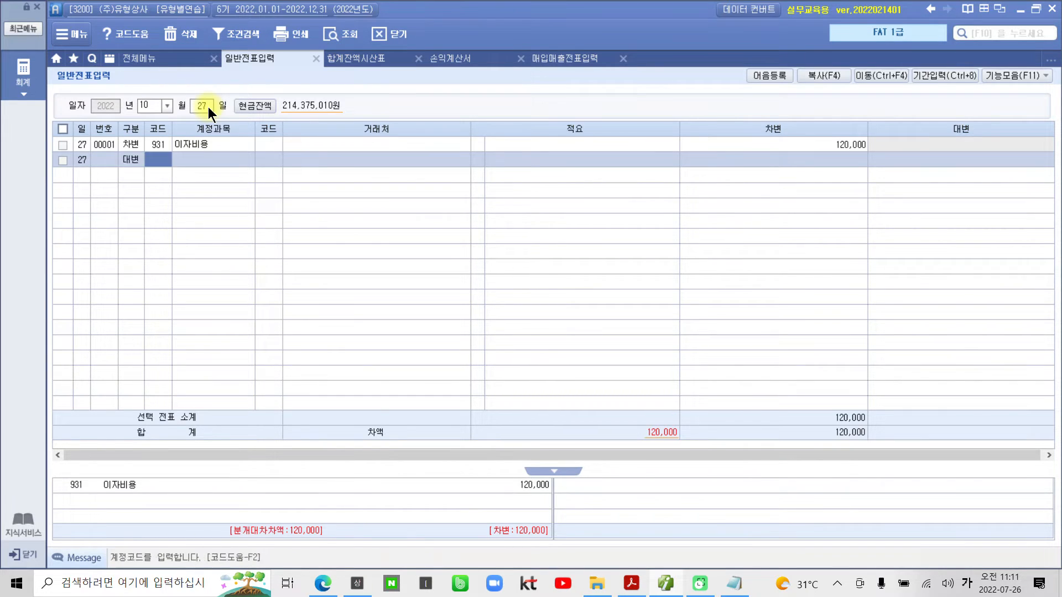
type("예수")
key("Return")
key("Return")
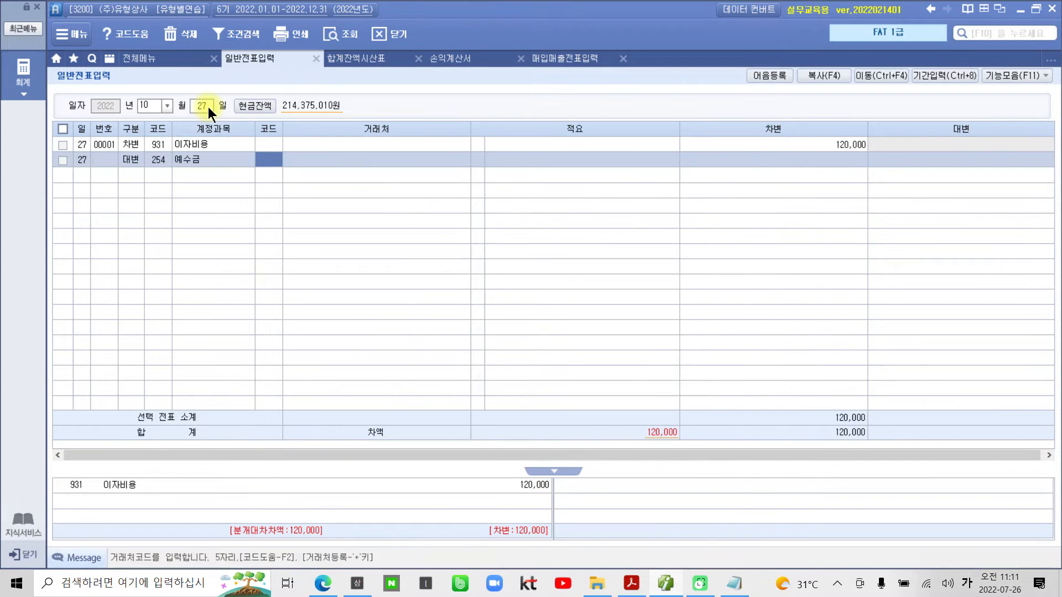
key("Return")
key("Return")
key("Return")
type("200000")
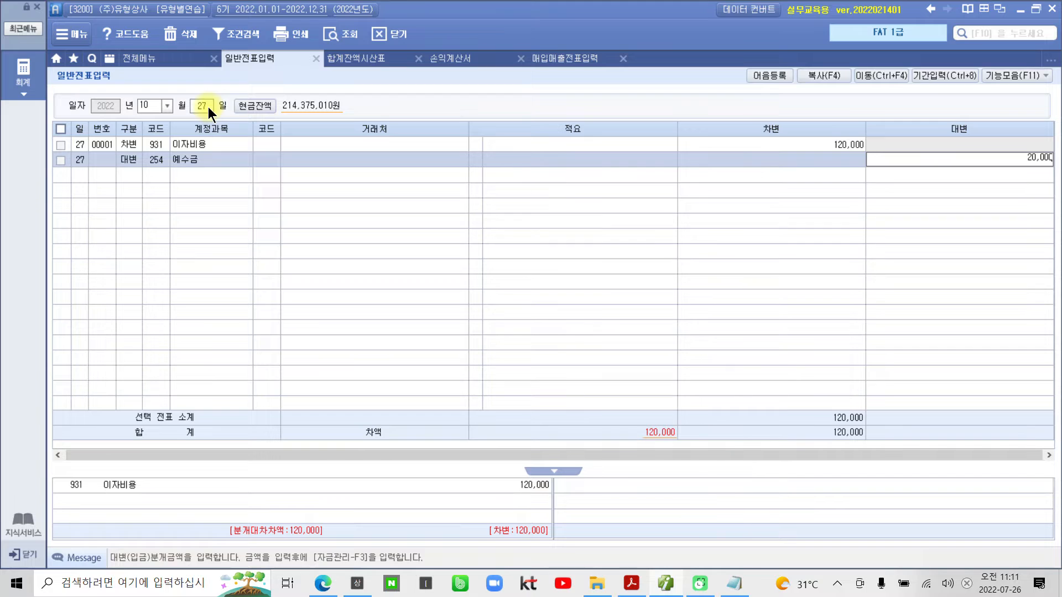
key("Return")
- Add a 대변 line for account 103 보통예금 with 거래처 98001 서울은행(보통) and an amount of 100,000
type("4")
key("Return")
type("103")
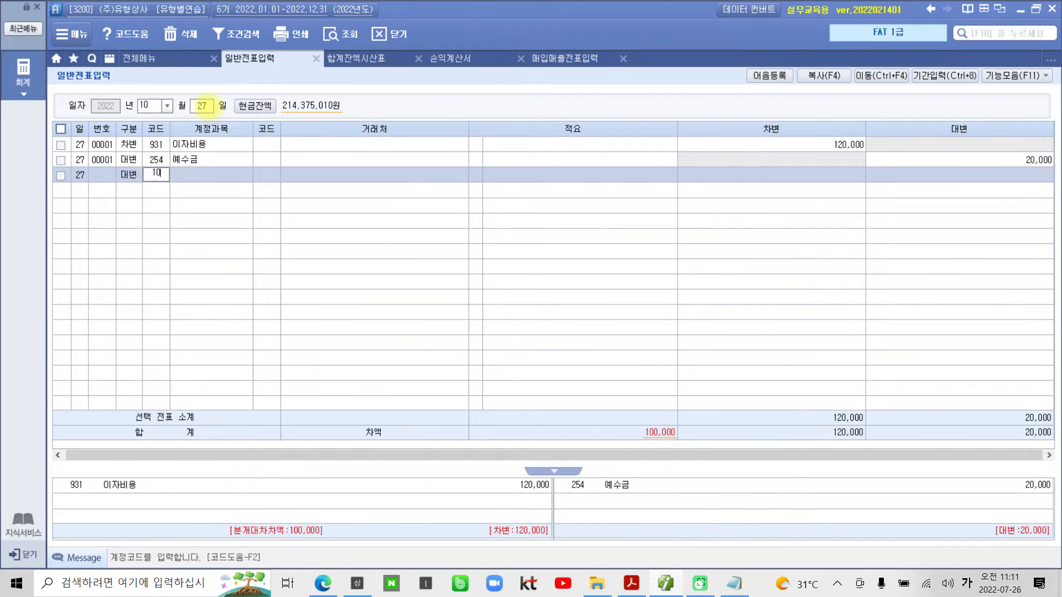
key("Return")
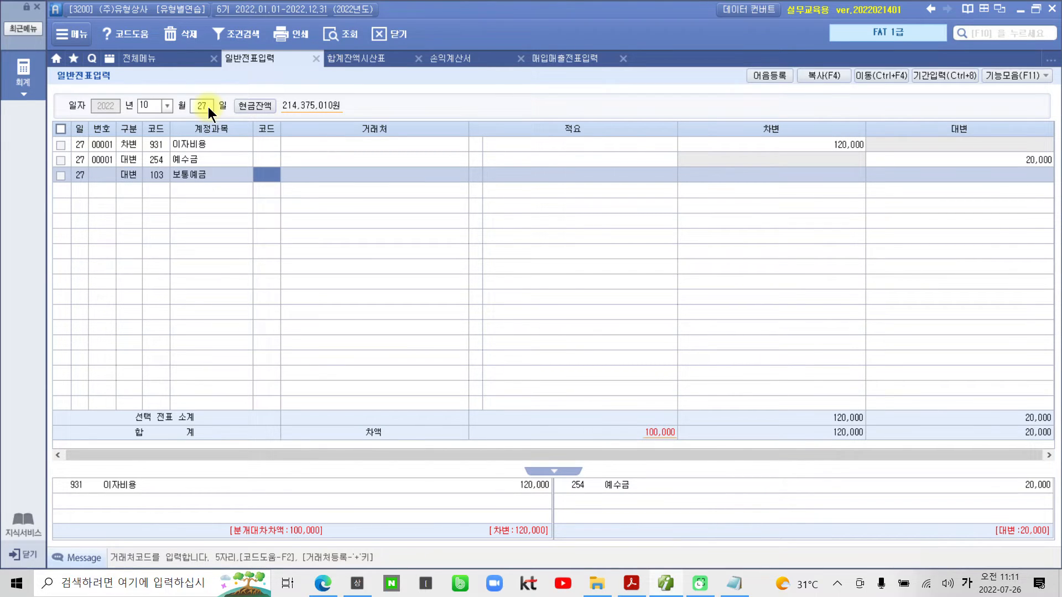
type("서울")
key("Return")
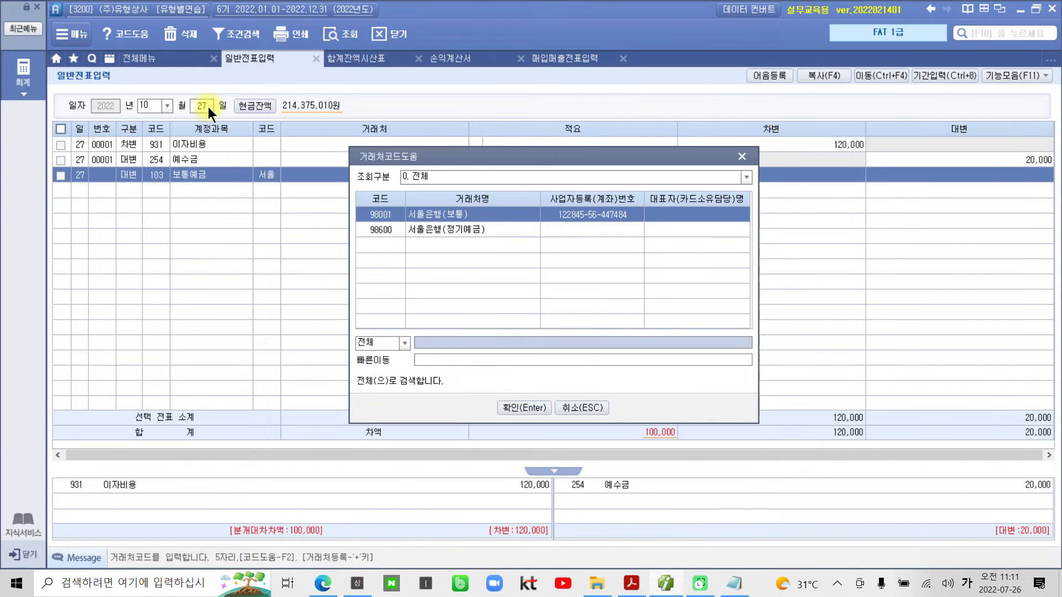
key("Return")
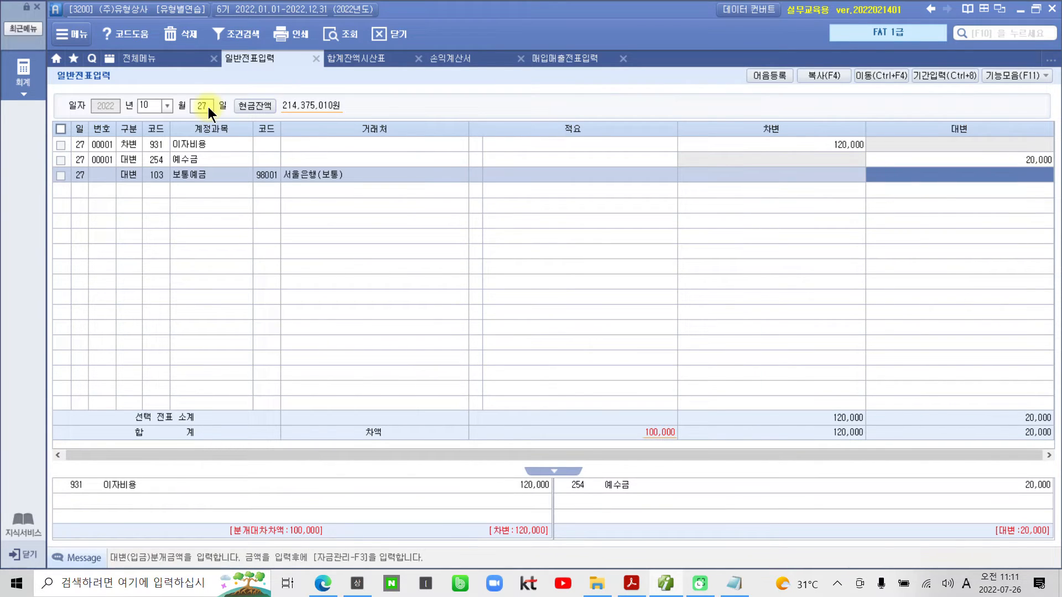
type("100")
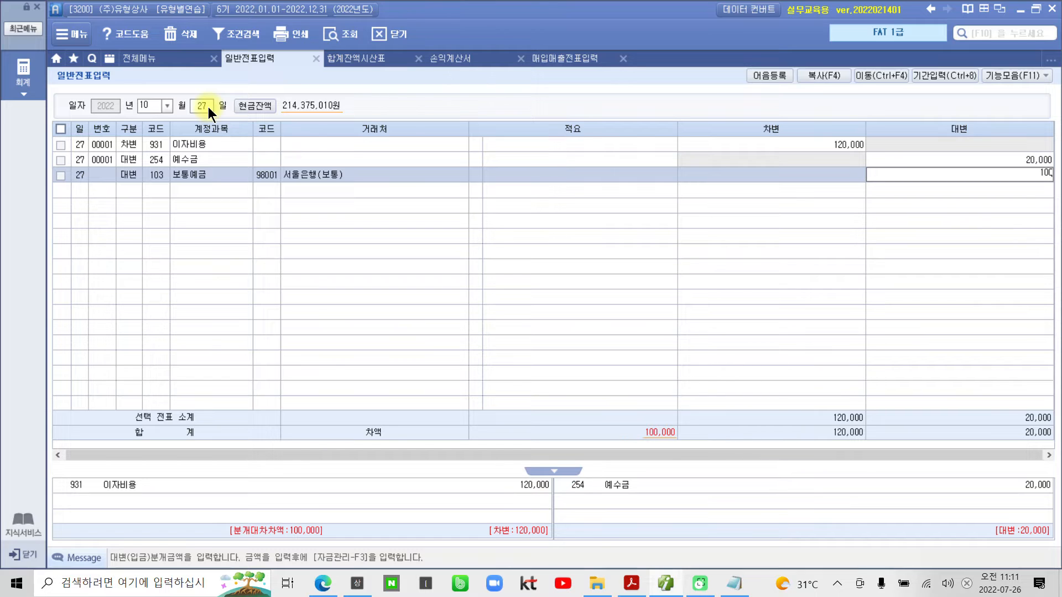
type(",000")
key("Return")
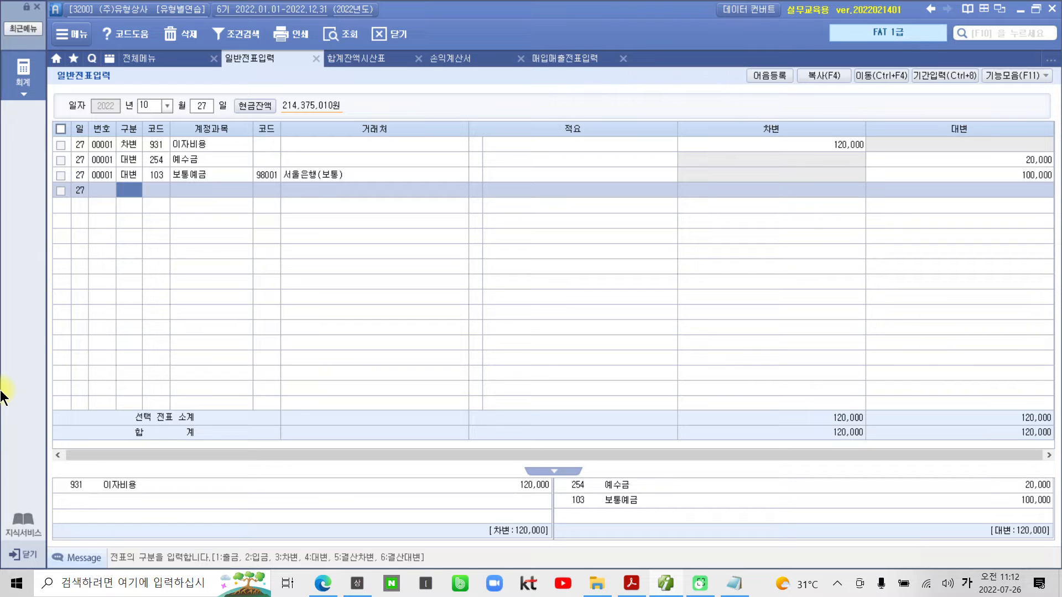
- Check the lines of the October 27 entry and switch back to the problem PDF in Adobe Acrobat Reader
key("Up")
key("Up")
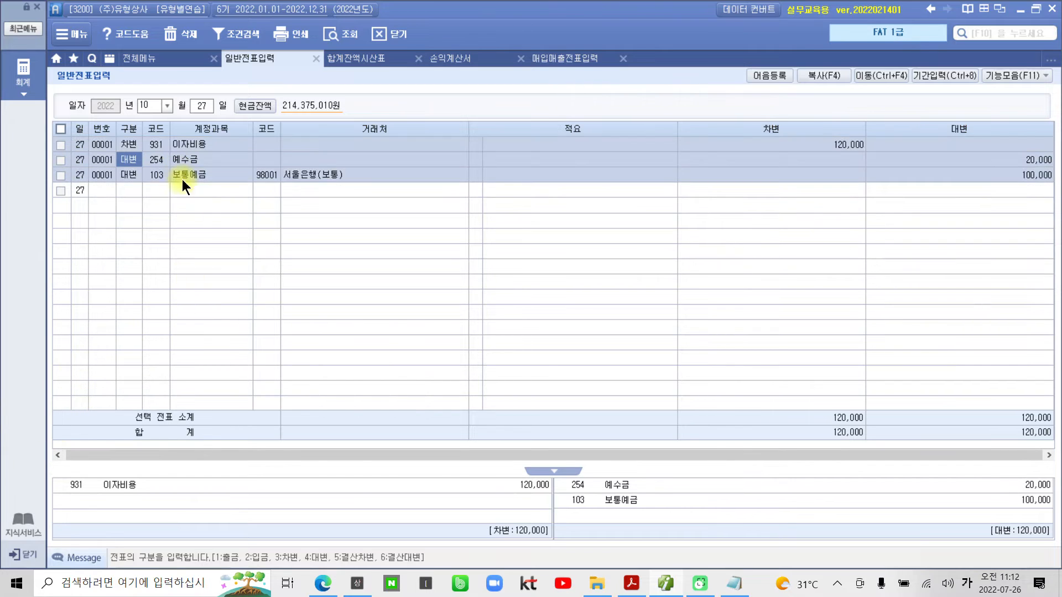
left_click(630, 583)
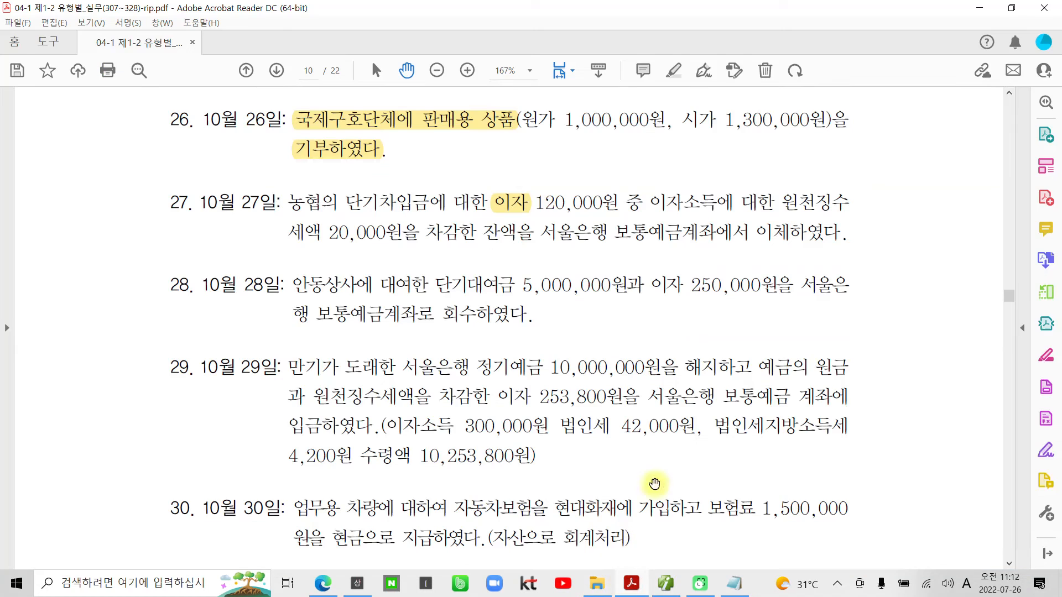
- Highlight the full text of problem 28, from 안동상사에 to 회수하였다, in the problem PDF
scroll(466, 338, "down", 2)
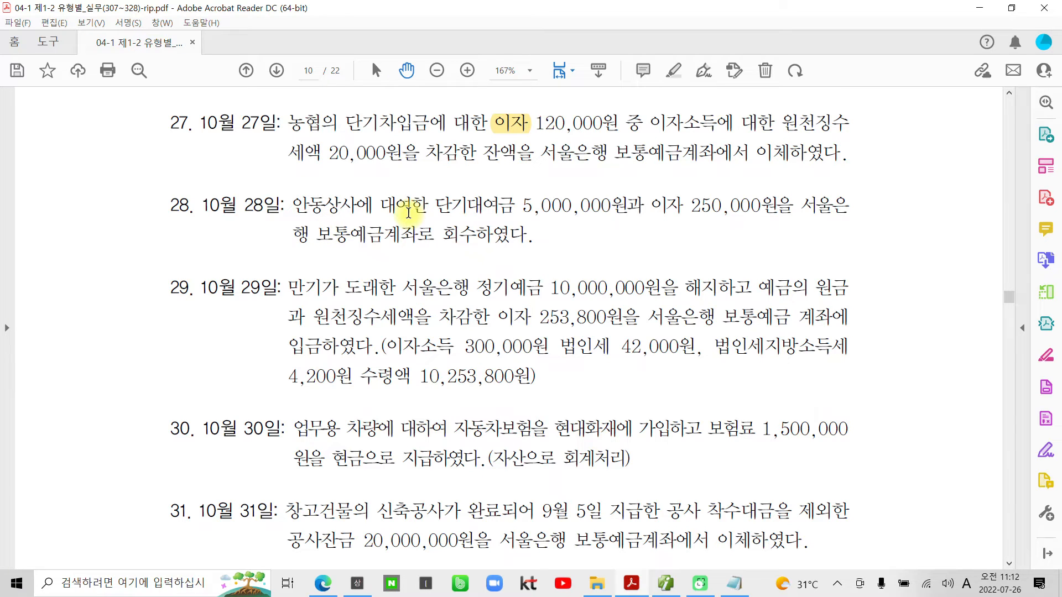
scroll(449, 259, "up", 1)
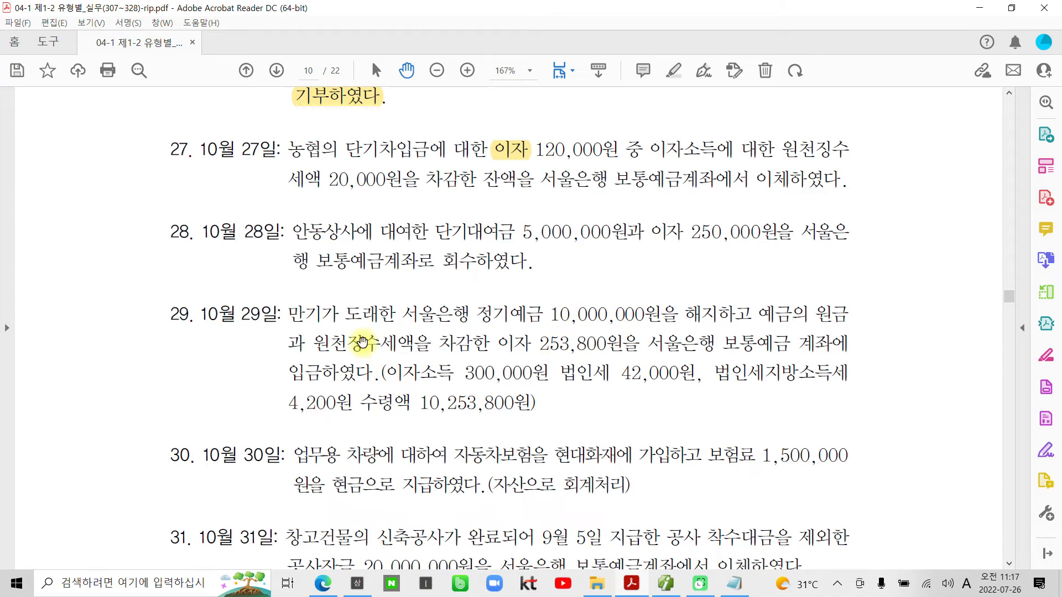
left_click(665, 583)
left_click(636, 584)
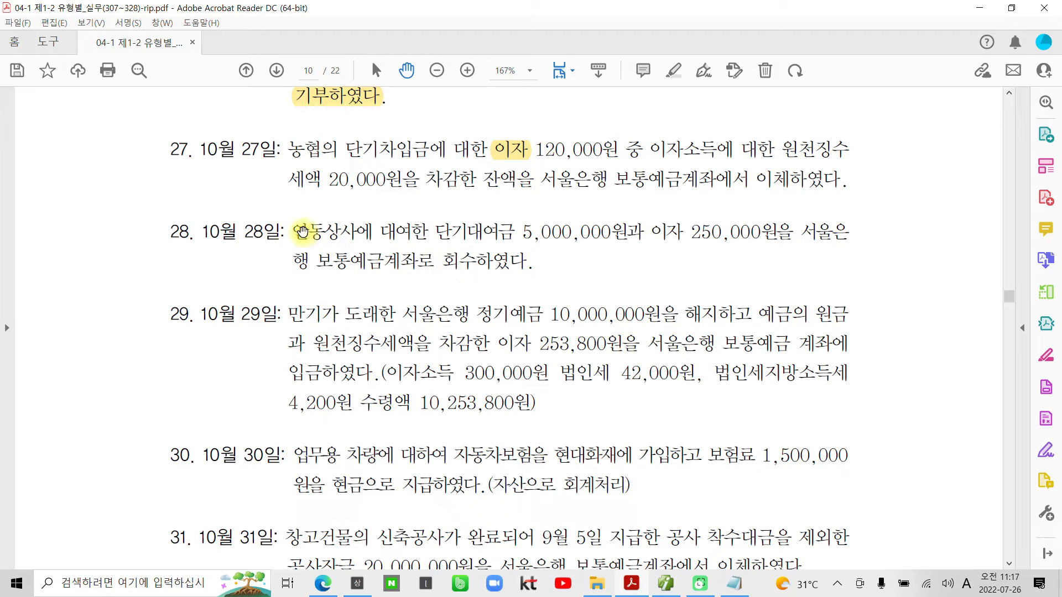
left_click_drag(297, 238, 520, 260)
right_click(520, 260)
left_click(543, 378)
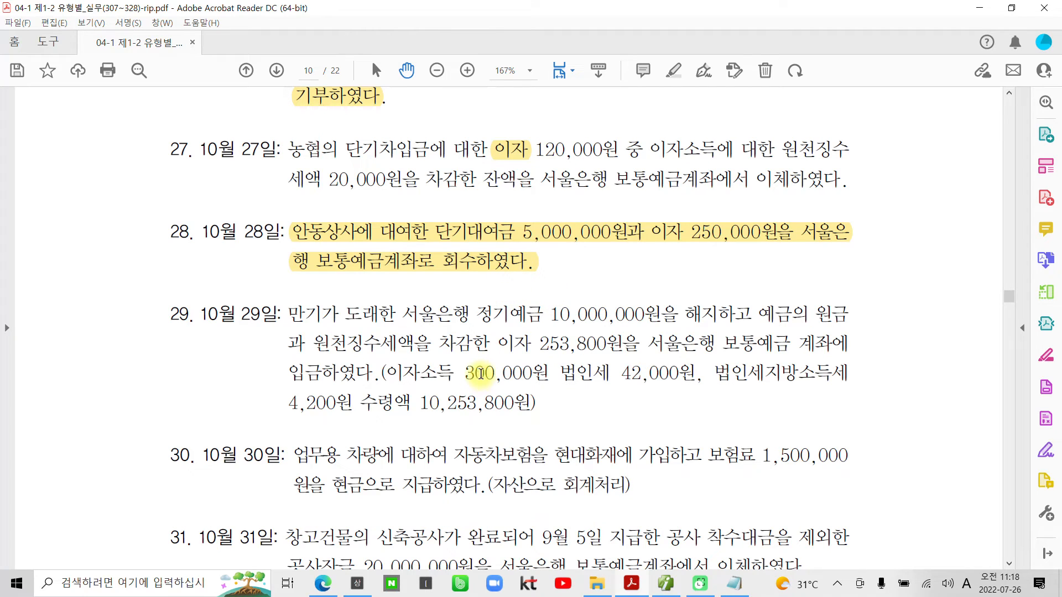
left_click(487, 240)
left_click(577, 287)
- Annotate problem 28 on screen by boxing 보통예금, labelling it 차), and circling the 5,000,000원 and 250,000원 amounts
key("ctrl+2")
left_click_drag(313, 249, 393, 279)
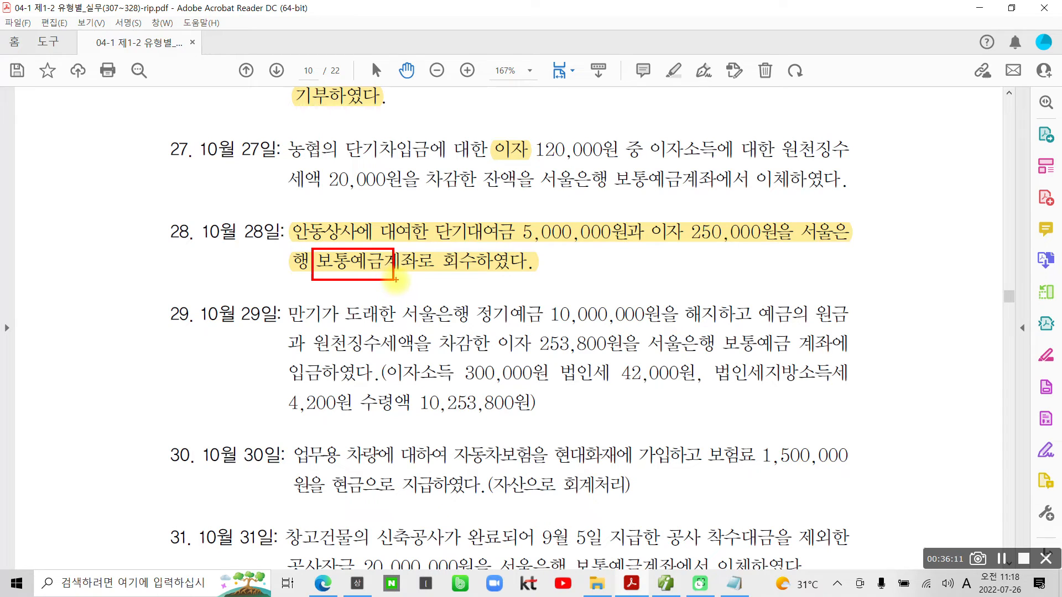
mouse_move(255, 248)
left_mouse_down()
mouse_move(278, 273)
mouse_move(255, 298)
left_mouse_up()
left_click_drag(270, 283, 281, 298)
mouse_move(281, 258)
left_mouse_down()
mouse_move(282, 303)
mouse_move(291, 280)
left_mouse_up()
left_click_drag(286, 263, 295, 306)
mouse_move(586, 246)
left_mouse_down()
mouse_move(494, 230)
mouse_move(650, 263)
left_mouse_up()
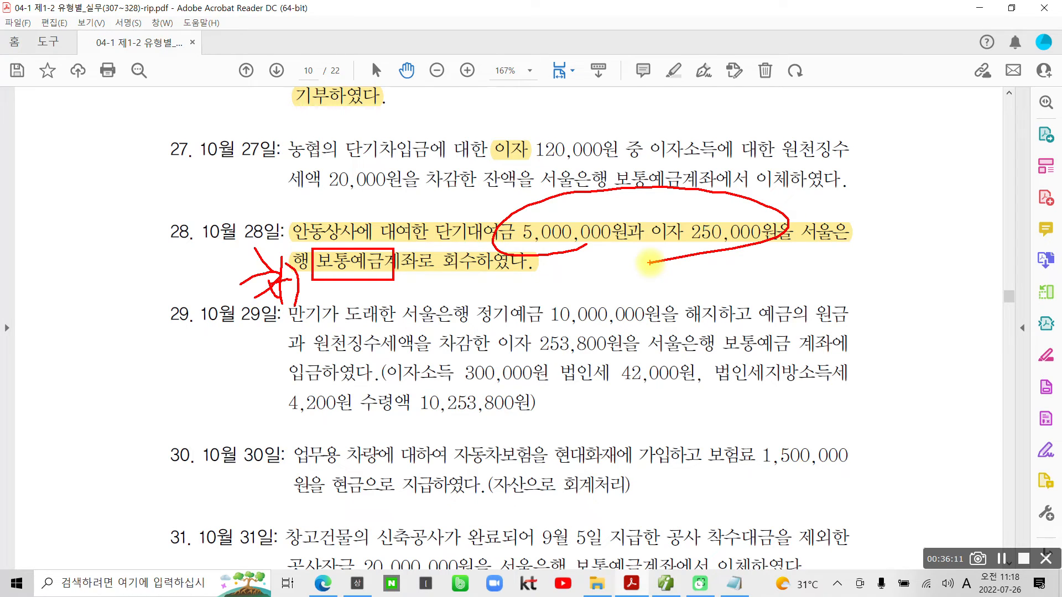
- Underline 단기대여금 and the interest in problem 28, label them 대) and 대) 이자수익, and clear the annotations
left_click_drag(412, 199, 444, 196)
left_click_drag(423, 198, 447, 207)
mouse_move(449, 184)
left_mouse_down()
mouse_move(445, 221)
mouse_move(457, 205)
left_mouse_up()
mouse_move(453, 184)
left_mouse_down()
mouse_move(449, 218)
mouse_move(505, 244)
left_mouse_up()
left_click_drag(644, 247, 757, 249)
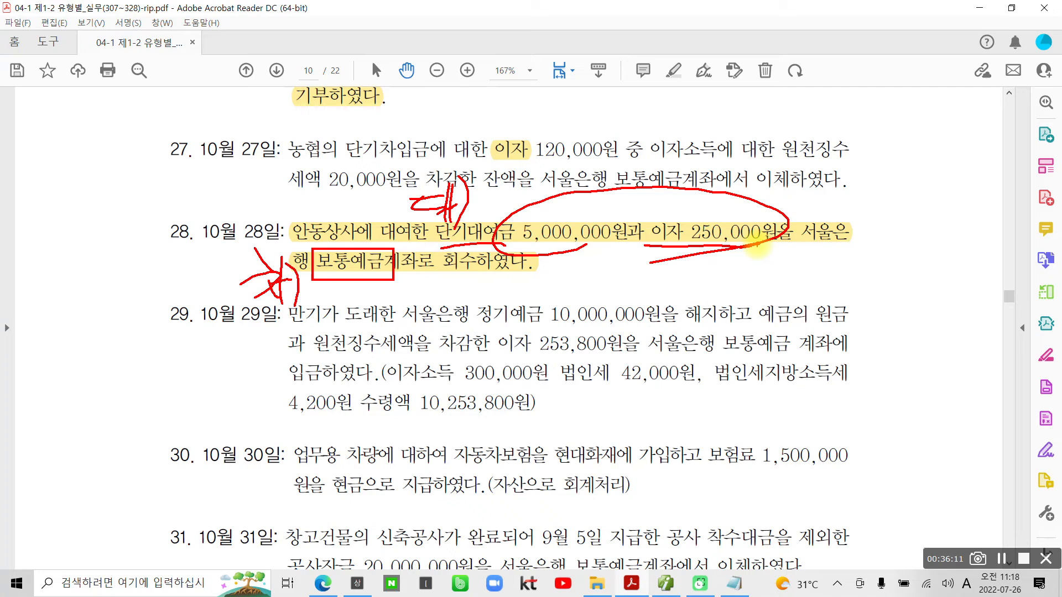
mouse_move(664, 198)
left_mouse_down()
mouse_move(675, 219)
mouse_move(698, 193)
left_mouse_up()
left_click_drag(698, 194, 686, 215)
mouse_move(693, 202)
left_mouse_down()
mouse_move(712, 219)
mouse_move(740, 187)
mouse_move(756, 207)
mouse_move(735, 235)
left_mouse_up()
mouse_move(775, 178)
left_mouse_down()
mouse_move(761, 215)
mouse_move(769, 260)
left_mouse_up()
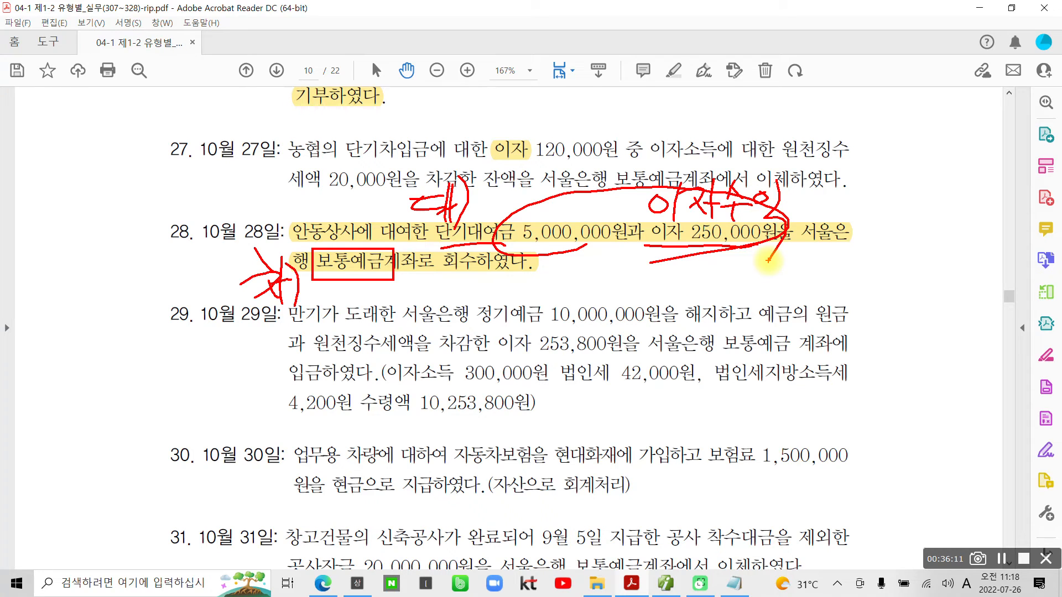
mouse_move(605, 192)
left_mouse_down()
mouse_move(610, 215)
mouse_move(618, 201)
mouse_move(615, 219)
left_mouse_up()
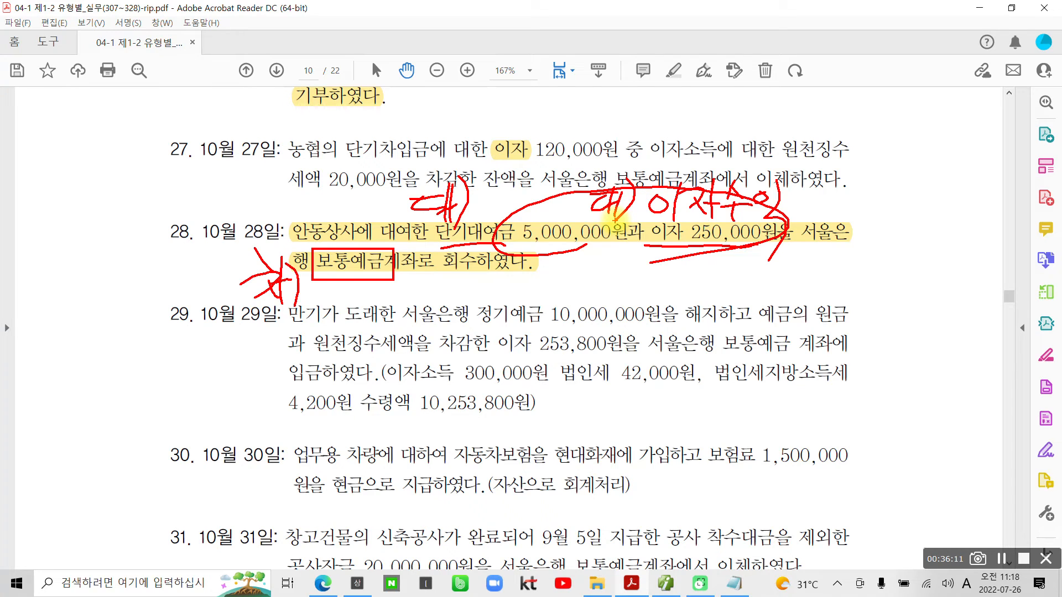
key("Escape")
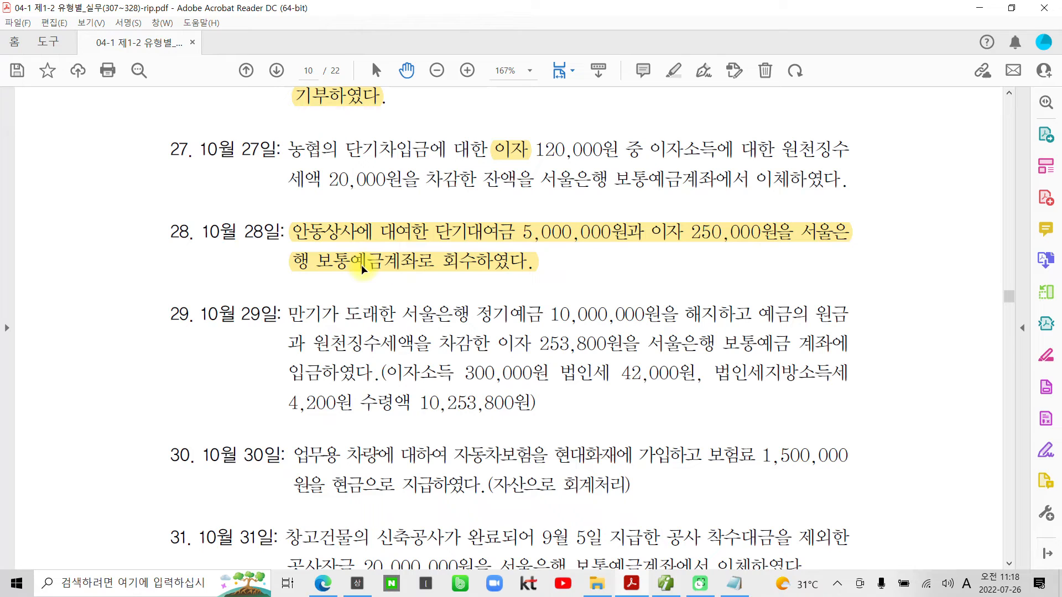
- Switch to 더존 iPlus and set the 일반전표입력 date to October 28
left_click(666, 584)
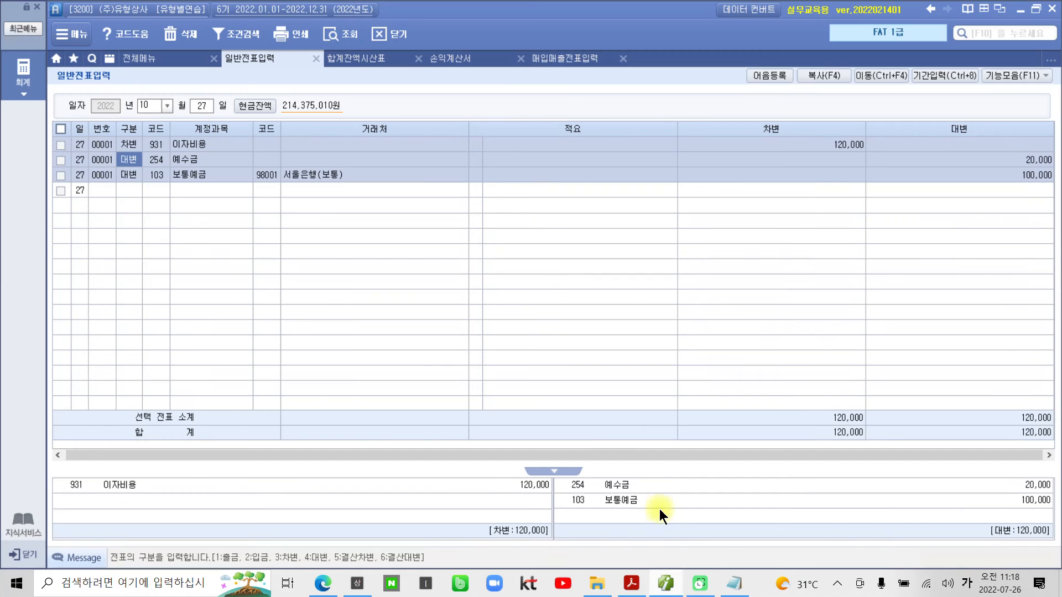
left_click(210, 107)
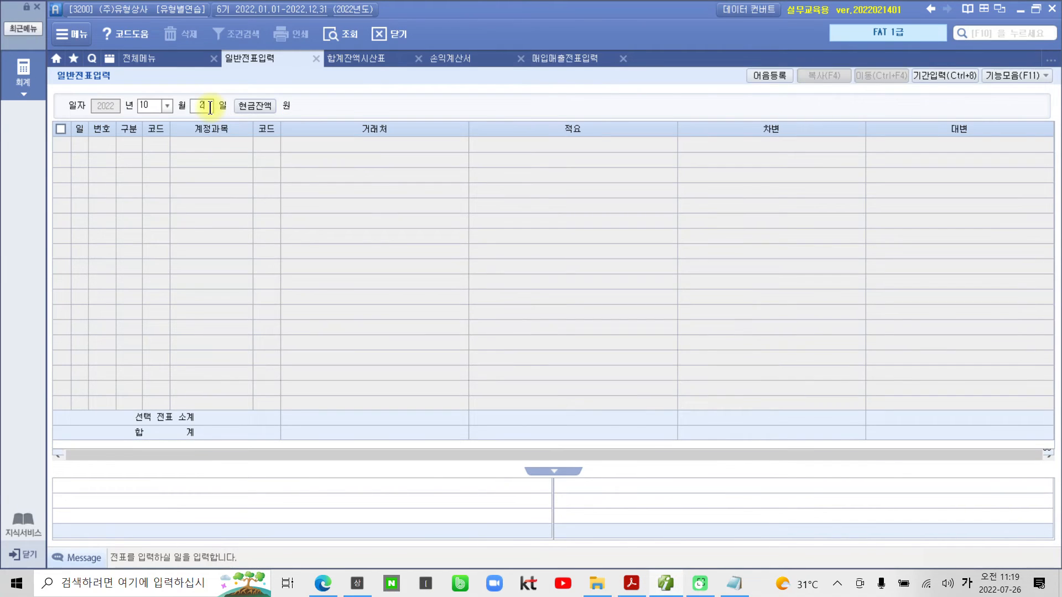
type("28")
key("Return")
- Add a 차변 line for account 103 보통예금 with 거래처 98001 서울은행(보통) and an amount of 5,250,000
type("3103")
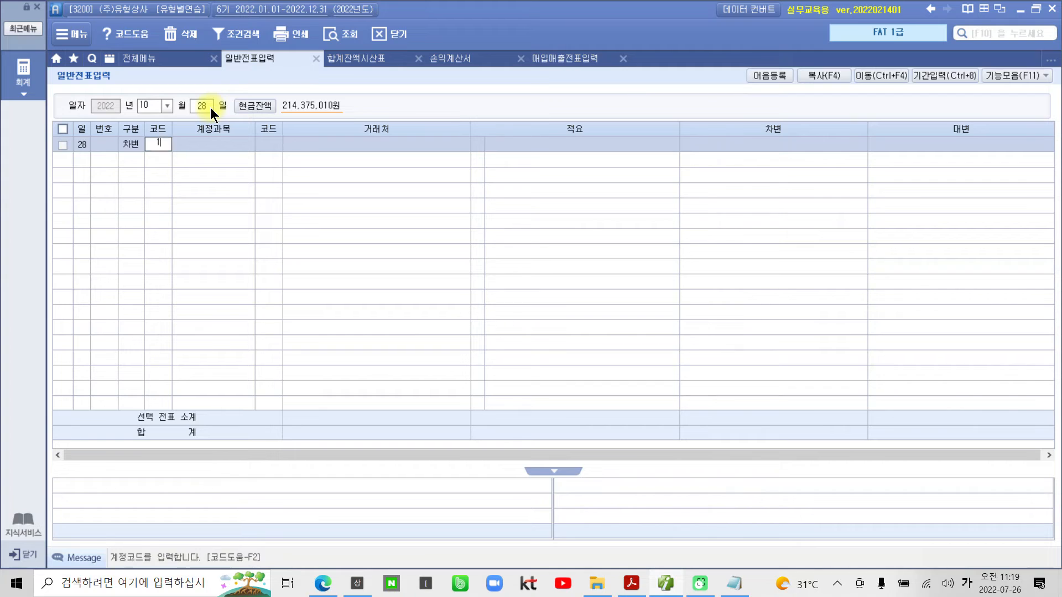
key("Return")
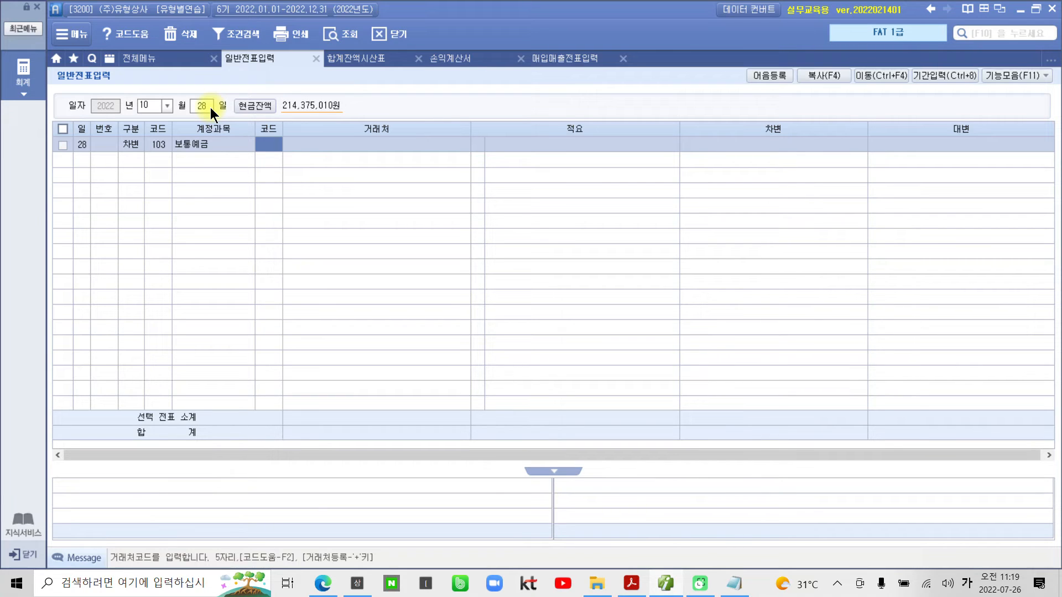
type("서울")
key("Return")
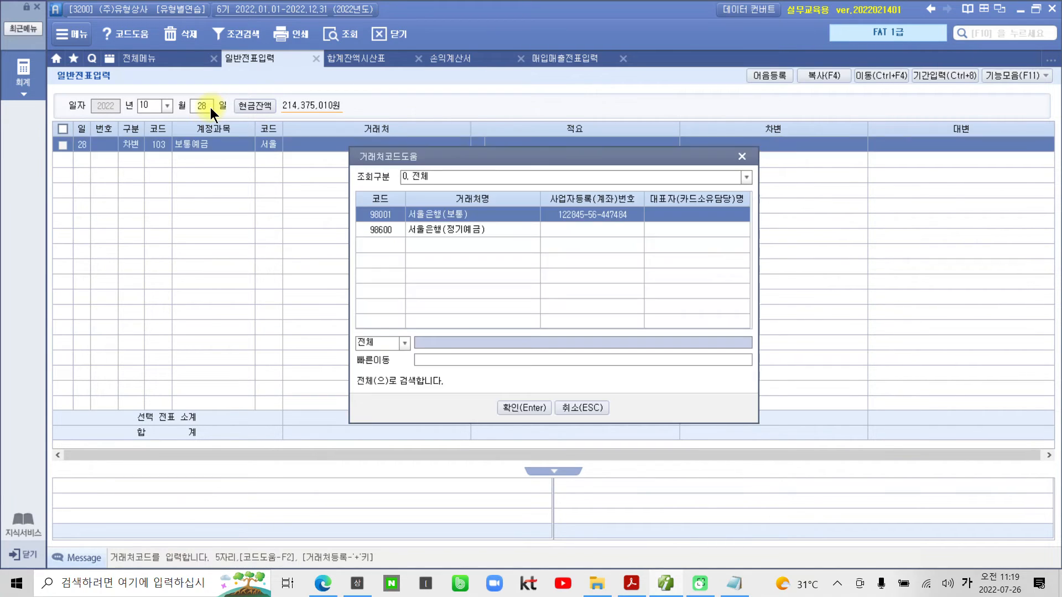
key("Return")
key("Return")
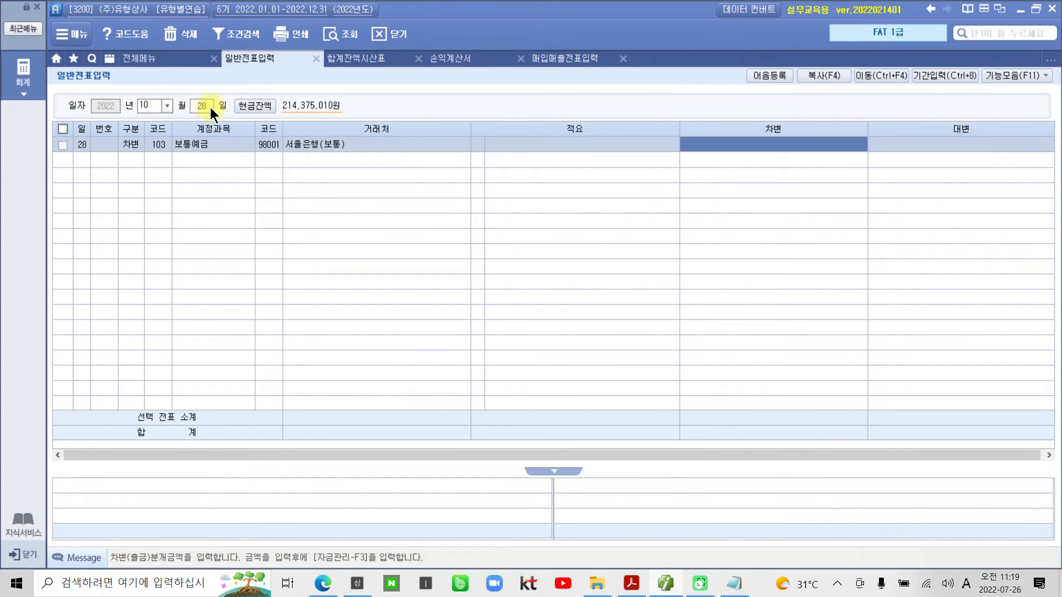
type("5250+")
key("Return")
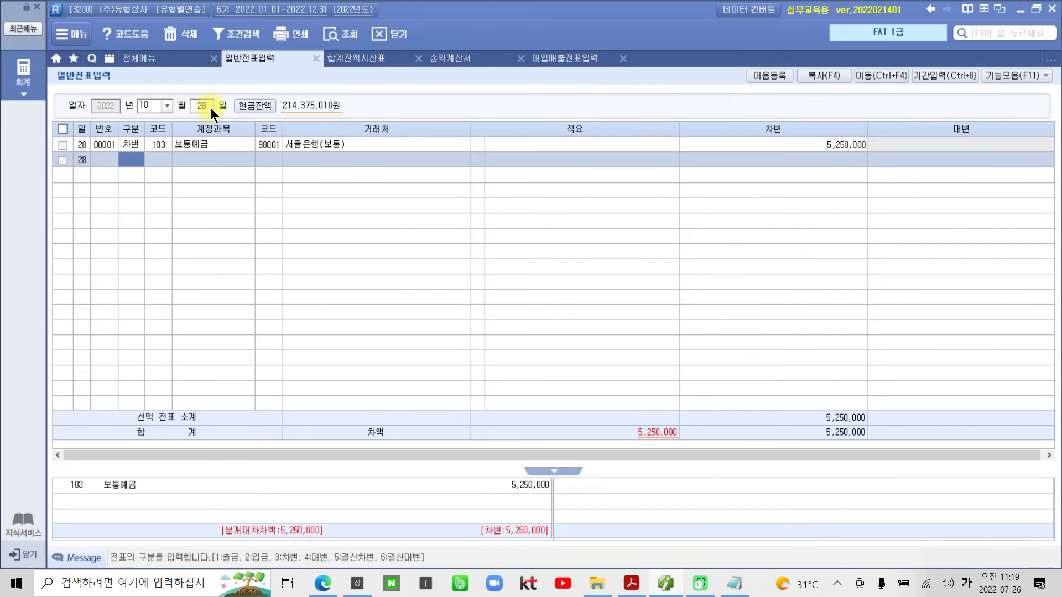
- Add a 대변 line for account 114 단기대여금 with 거래처 00102 안동상사 and an amount of 5,000,000
type("4")
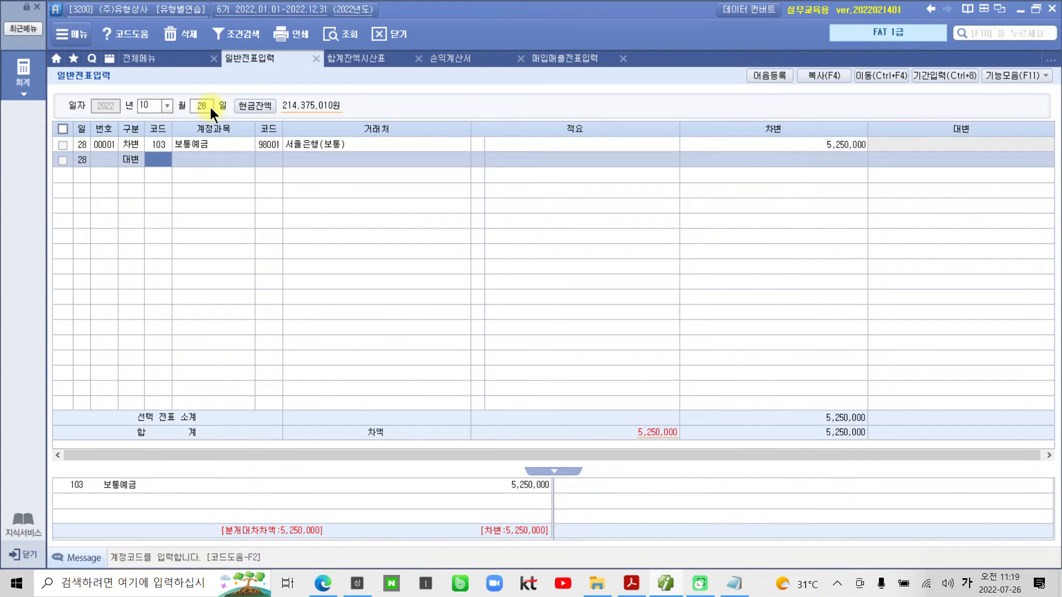
type("단기")
key("Return")
key("Down")
key("Down")
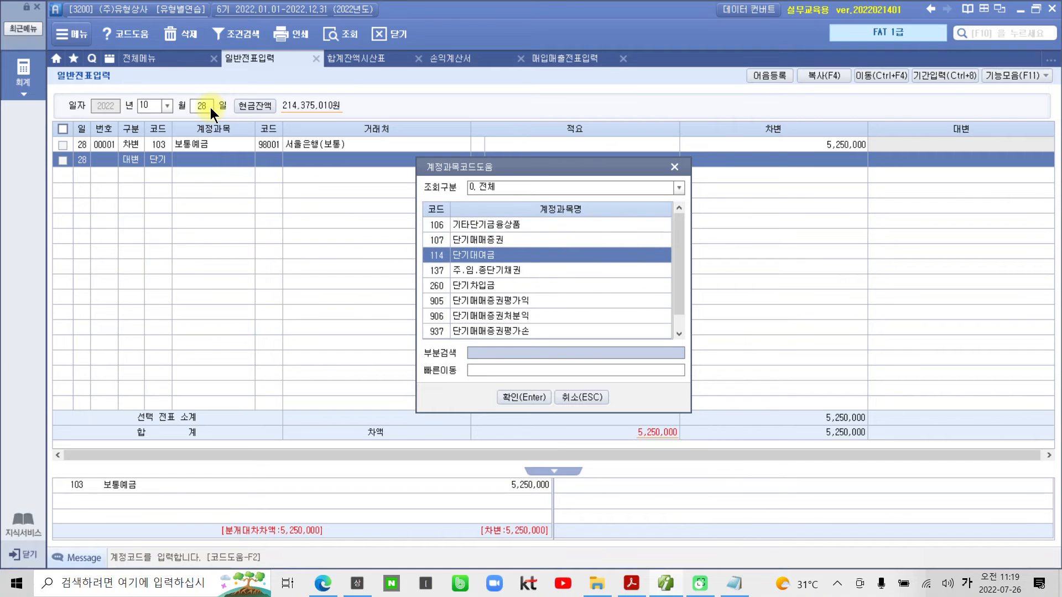
key("Return")
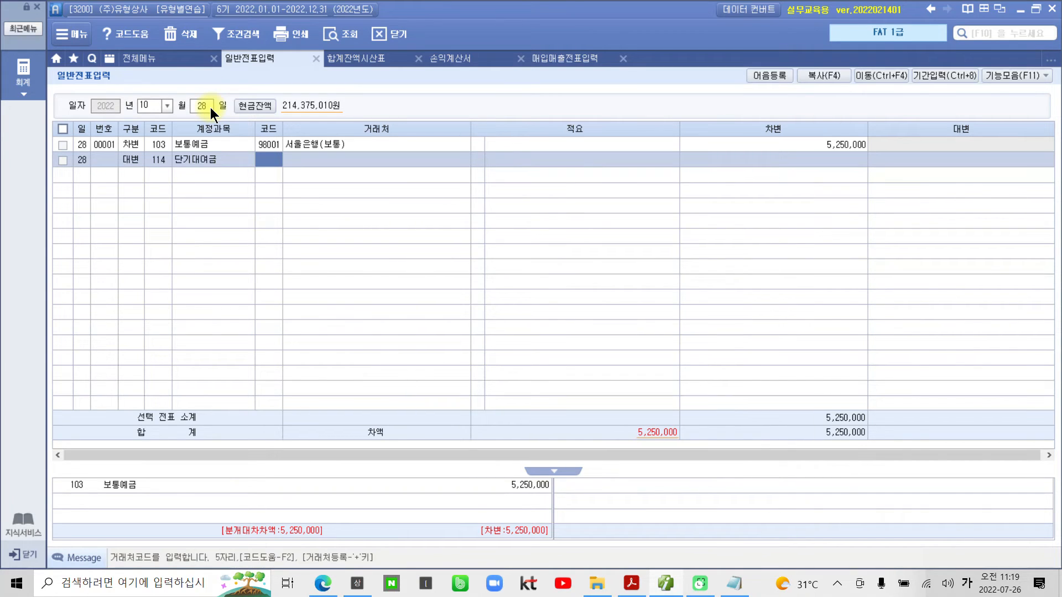
type("102")
key("Return")
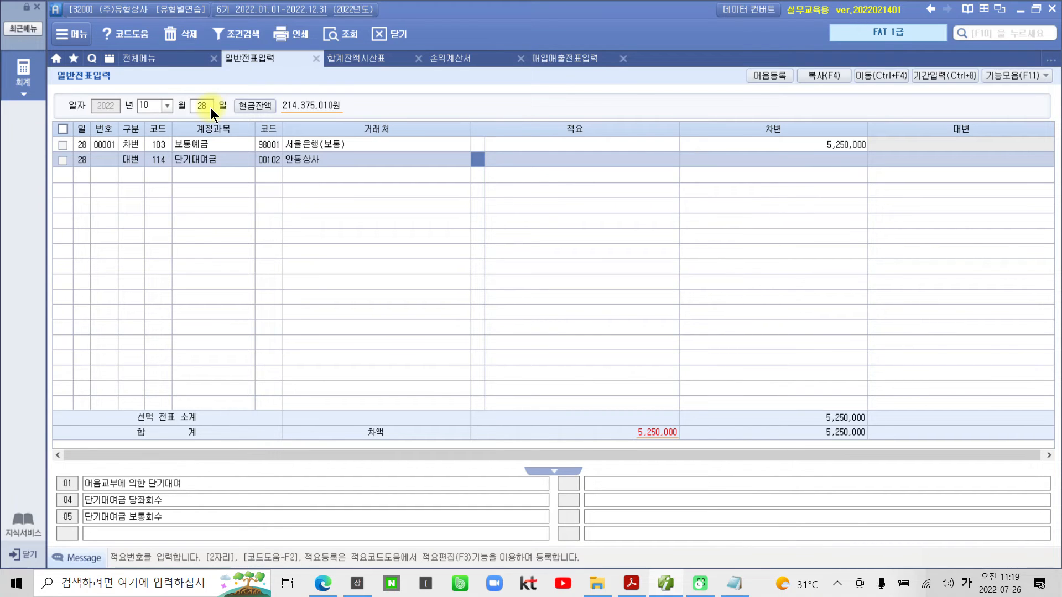
key("Return")
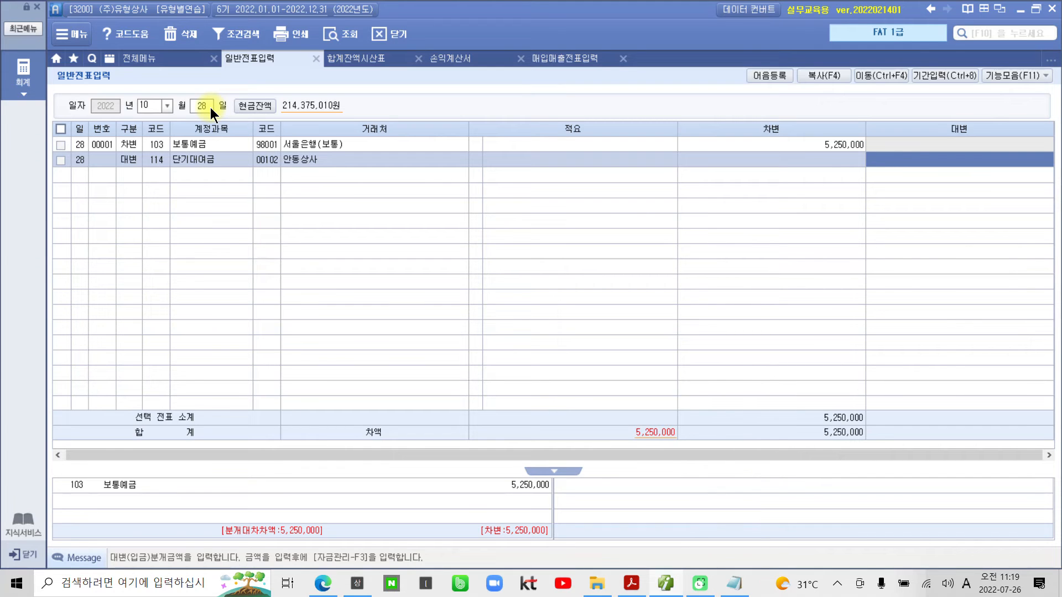
type("5000000")
key("Return")
- Add a 대변 line for account 901 이자수익 without a 거래처 and with an amount of 250,000
type("4")
key("Return")
type("이자")
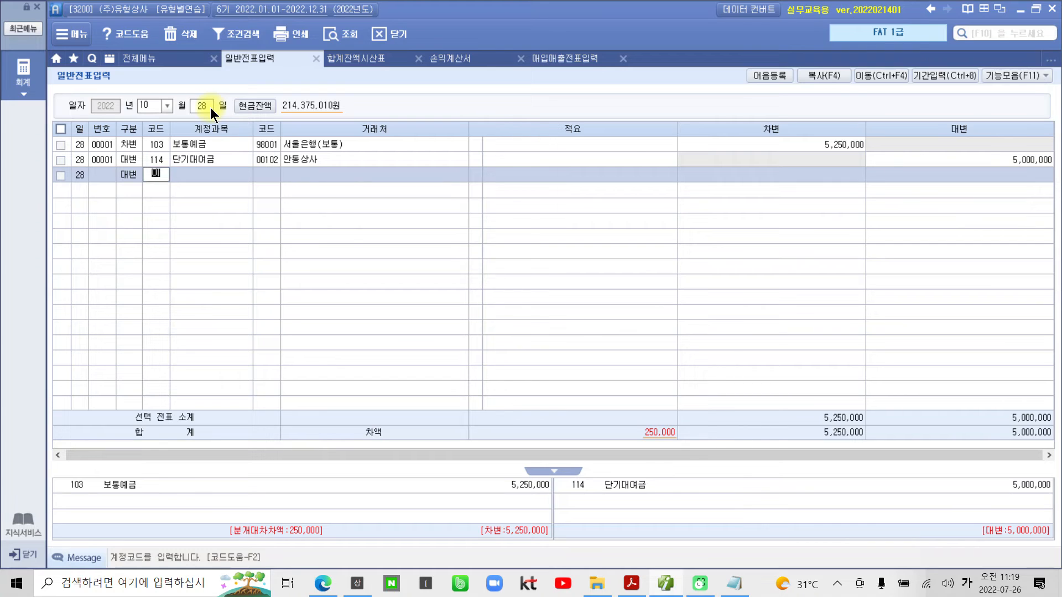
key("Return")
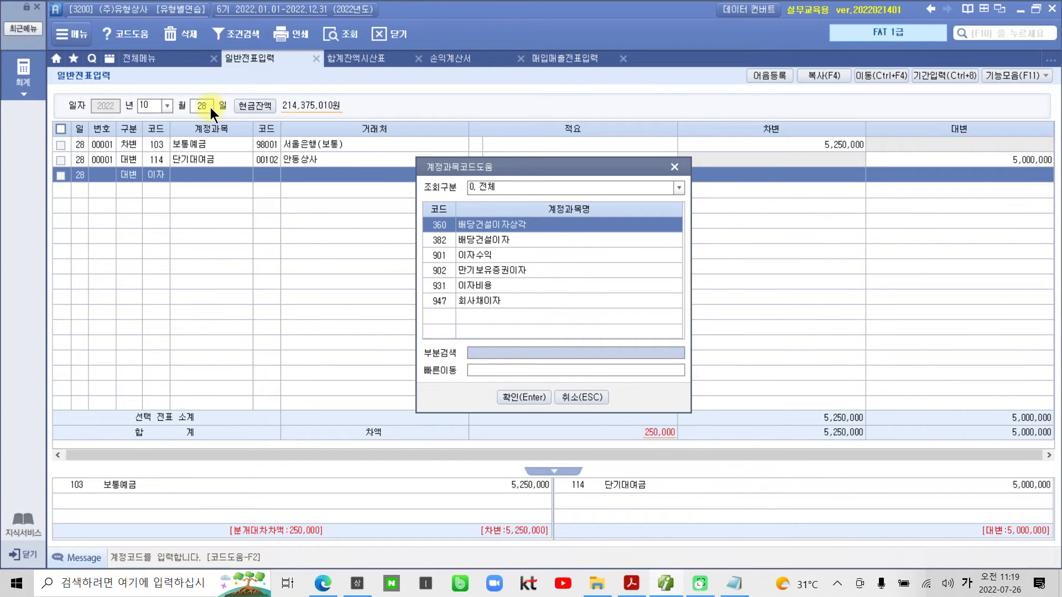
key("Down")
key("Down")
key("Return")
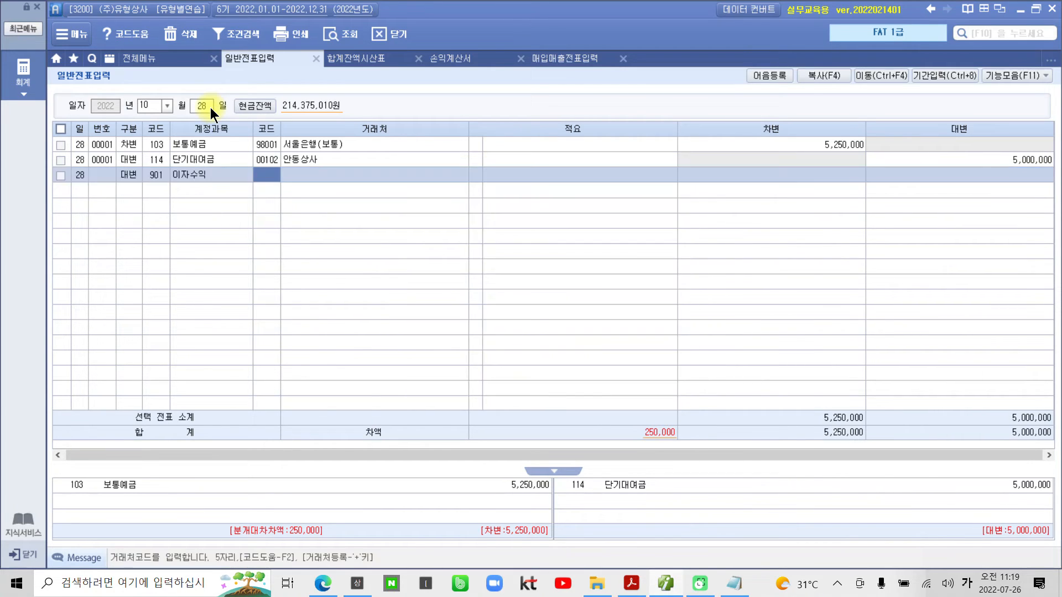
key("Return")
key("Return")
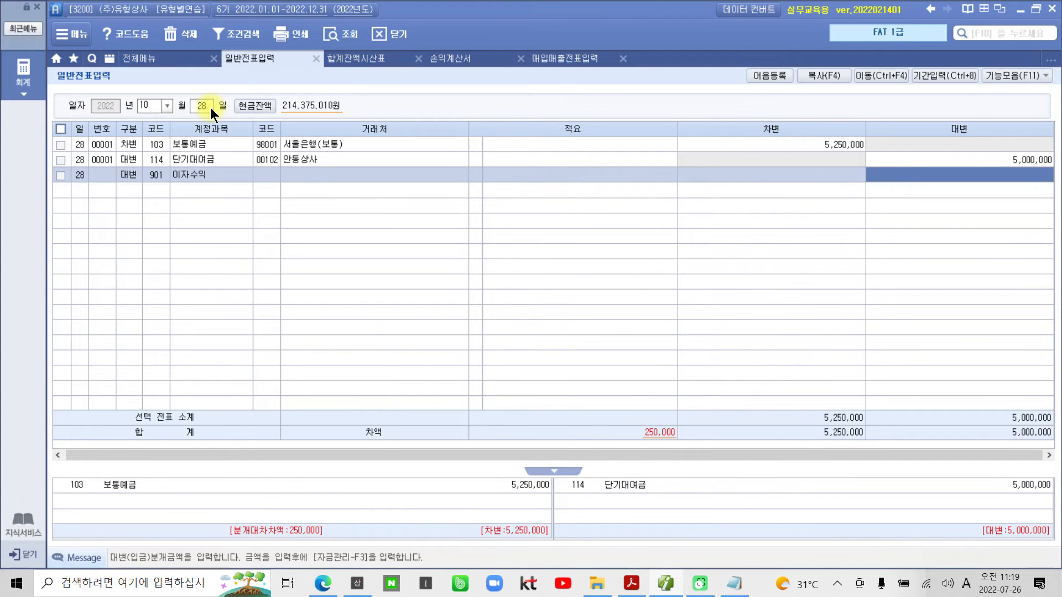
type("2500000")
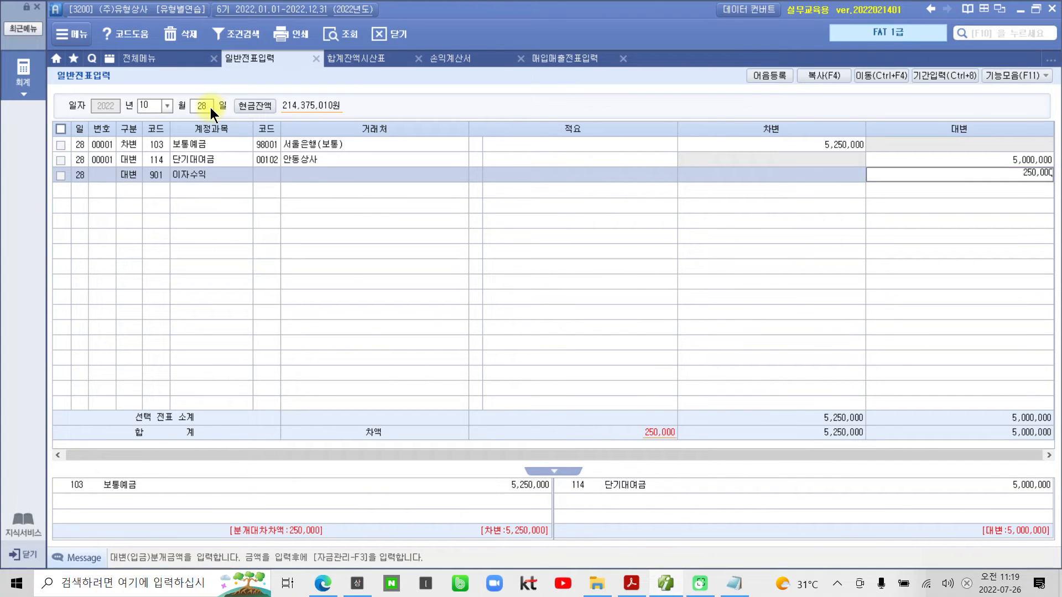
key("Return")
left_click(279, 178)
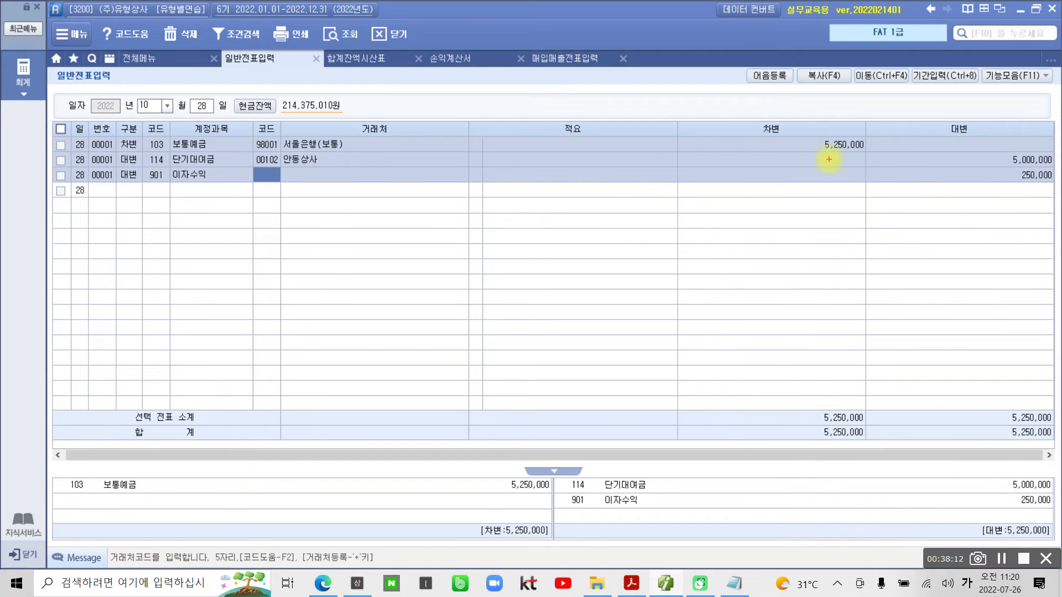
- Draw a box around the 차변 amount of the 보통예금 line and write 5,230,000 above it
left_click_drag(781, 133, 899, 156)
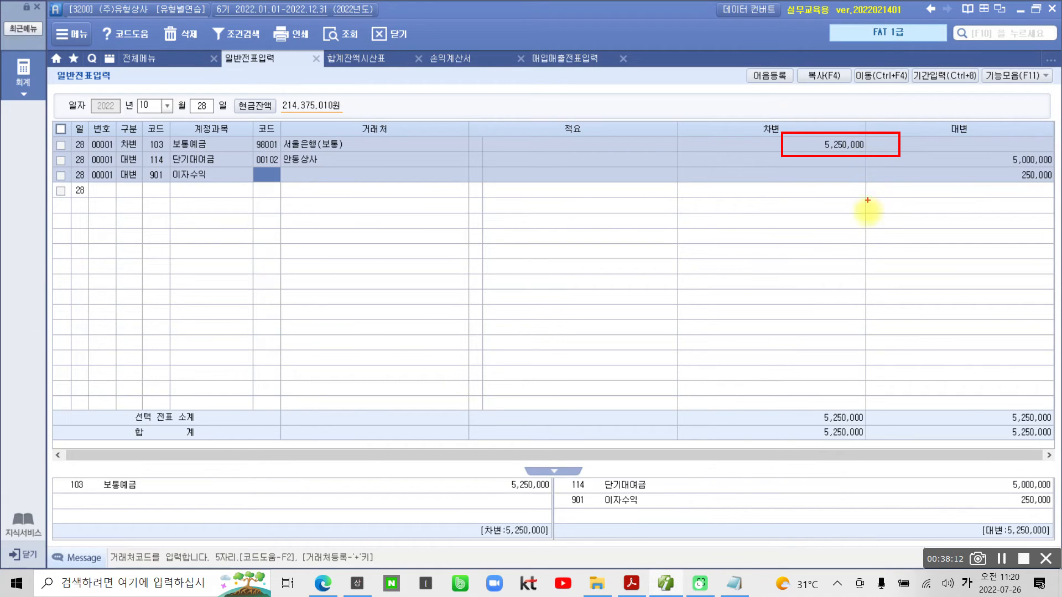
mouse_move(795, 94)
left_mouse_down()
mouse_move(790, 129)
mouse_move(816, 90)
mouse_move(843, 94)
mouse_move(867, 129)
left_mouse_up()
mouse_move(903, 94)
left_mouse_down()
mouse_move(895, 106)
mouse_move(905, 95)
left_mouse_up()
left_click_drag(908, 124, 903, 136)
mouse_move(931, 100)
left_mouse_down()
mouse_move(949, 113)
mouse_move(976, 93)
left_mouse_up()
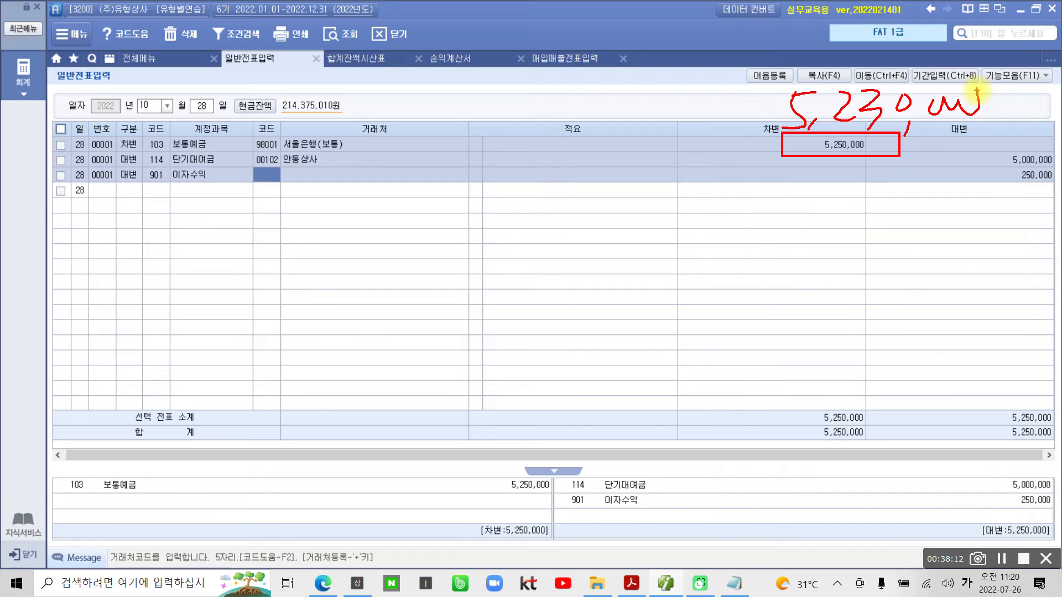
- Circle the company name and the 대변 amounts, write and underline 선납세금 below the entry, and clear the annotations
left_click_drag(141, 5, 147, 55)
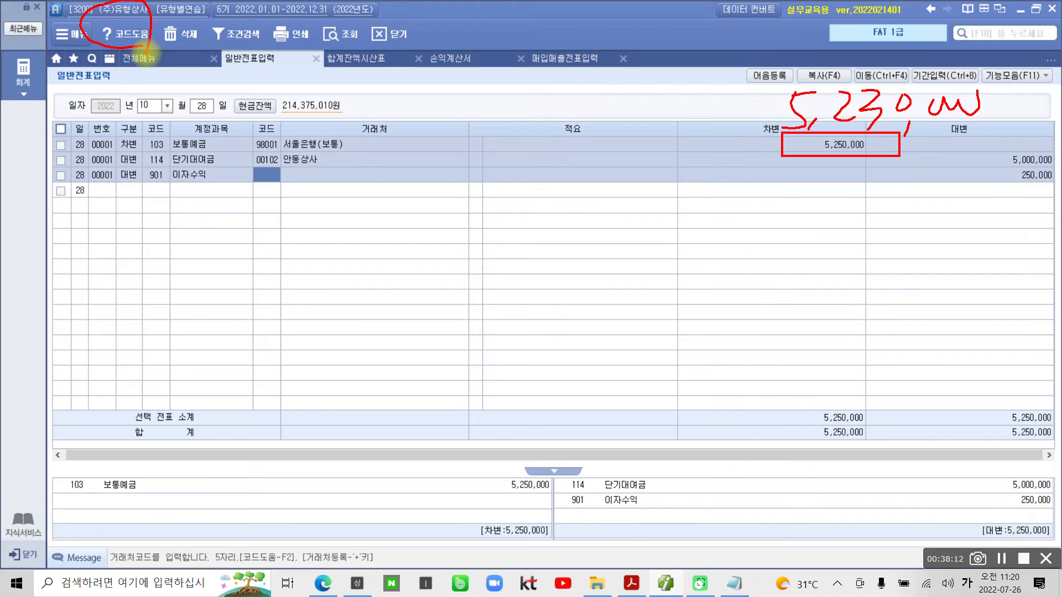
mouse_move(697, 190)
left_mouse_down()
mouse_move(682, 214)
mouse_move(702, 230)
mouse_move(730, 225)
mouse_move(738, 246)
left_mouse_up()
mouse_move(747, 201)
left_mouse_down()
mouse_move(789, 230)
mouse_move(761, 247)
mouse_move(792, 228)
mouse_move(811, 239)
mouse_move(846, 209)
mouse_move(838, 245)
mouse_move(885, 216)
mouse_move(899, 249)
left_mouse_up()
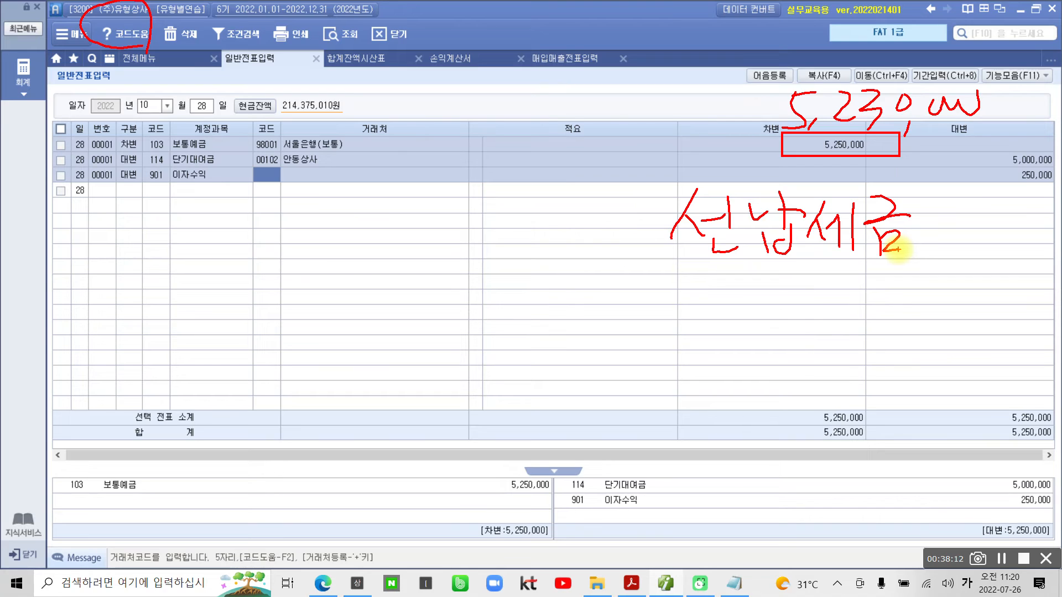
mouse_move(1034, 218)
left_mouse_down()
mouse_move(1014, 142)
mouse_move(1047, 229)
left_mouse_up()
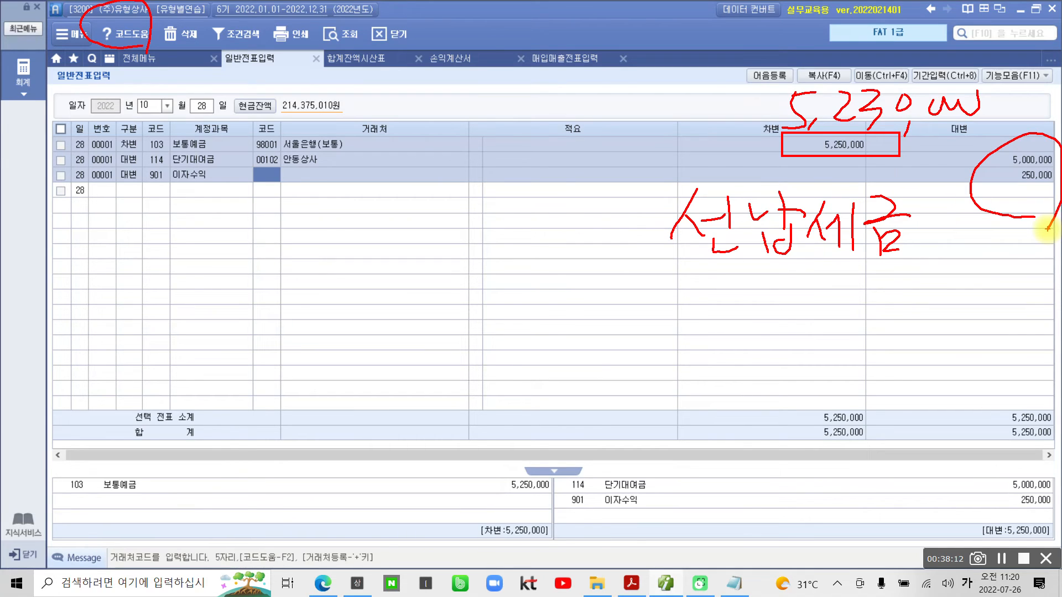
mouse_move(951, 132)
left_mouse_down()
mouse_move(904, 69)
mouse_move(965, 135)
left_mouse_up()
left_click_drag(666, 278, 921, 278)
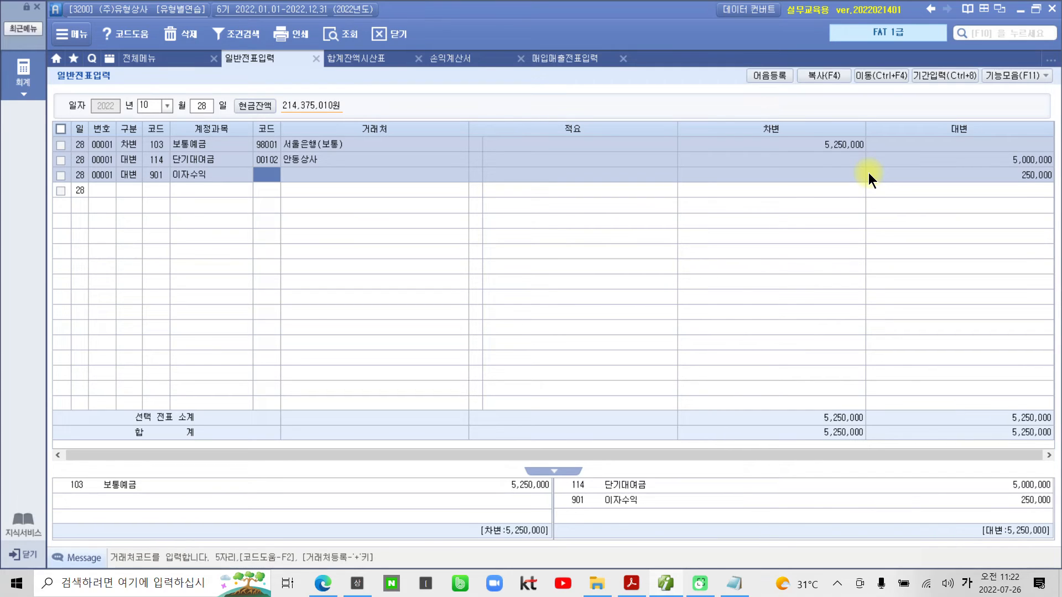
- Switch back to the problem PDF in Adobe Acrobat Reader and bring problem 29 into view
left_click(669, 582)
scroll(456, 324, "down", 3)
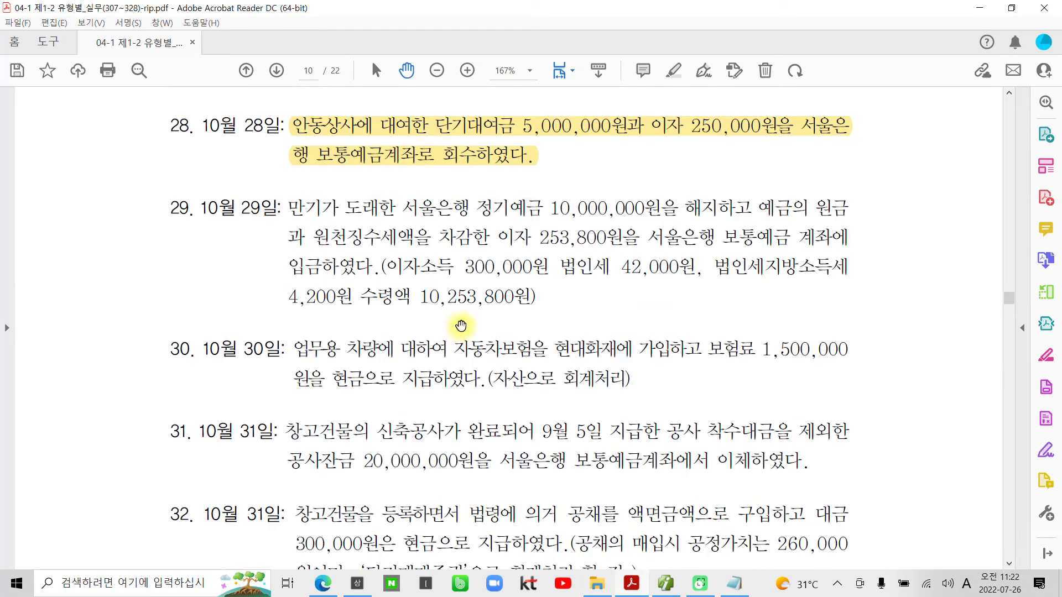
- Highlight 보통예금 and 정기예금 in the text of problem 29
scroll(442, 320, "down", 2)
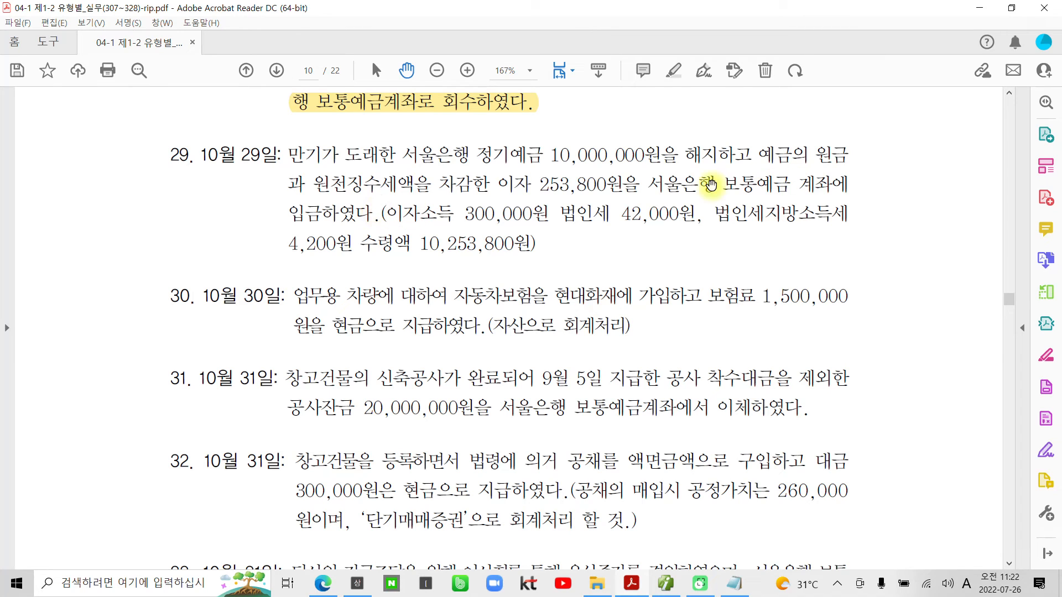
left_click_drag(722, 184, 785, 190)
right_click(784, 190)
left_click(860, 300)
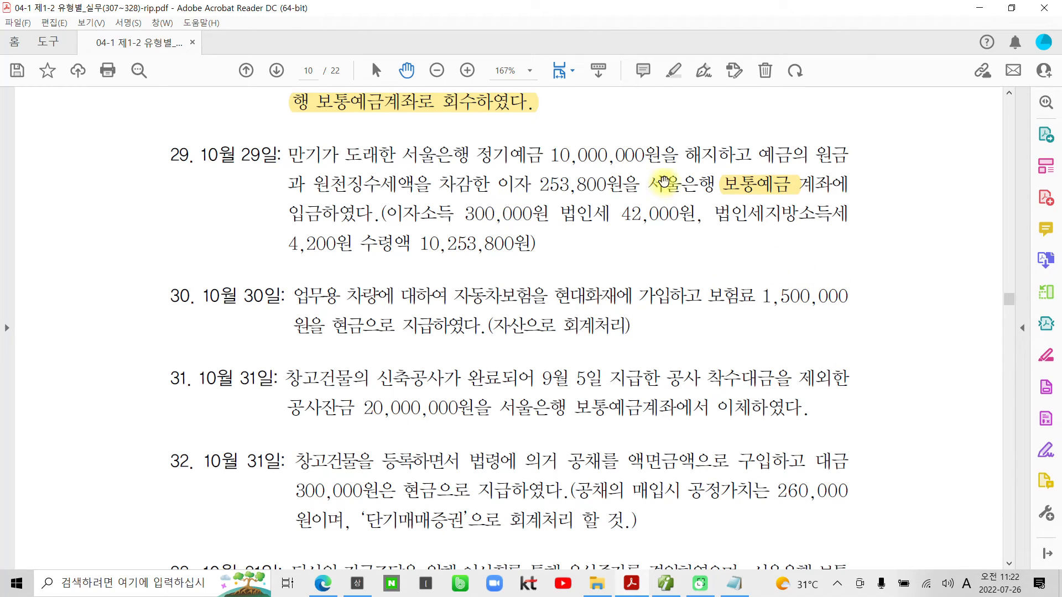
left_click_drag(476, 157, 542, 157)
right_click(532, 158)
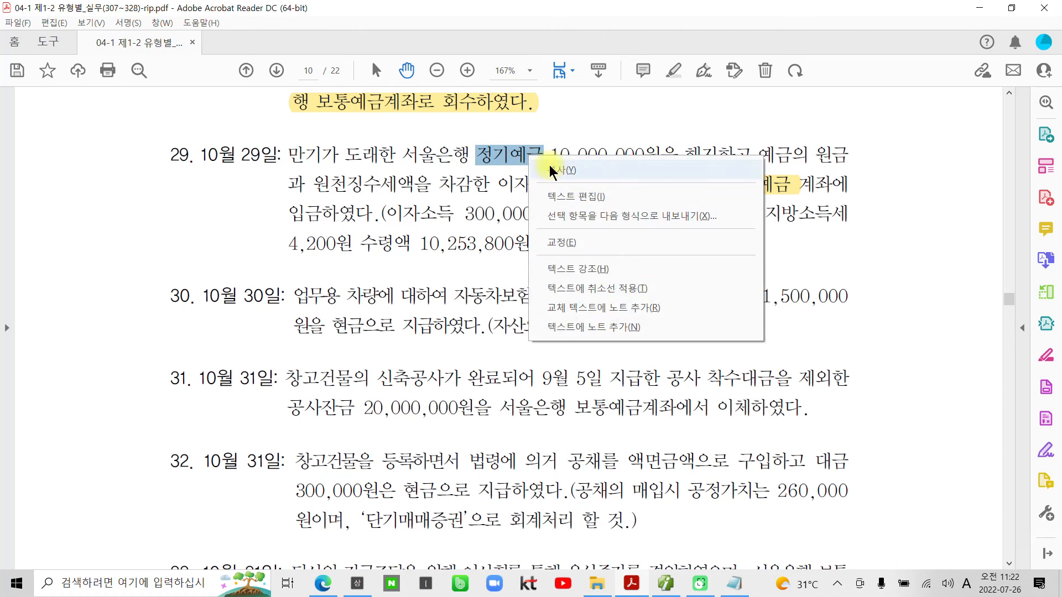
left_click(593, 273)
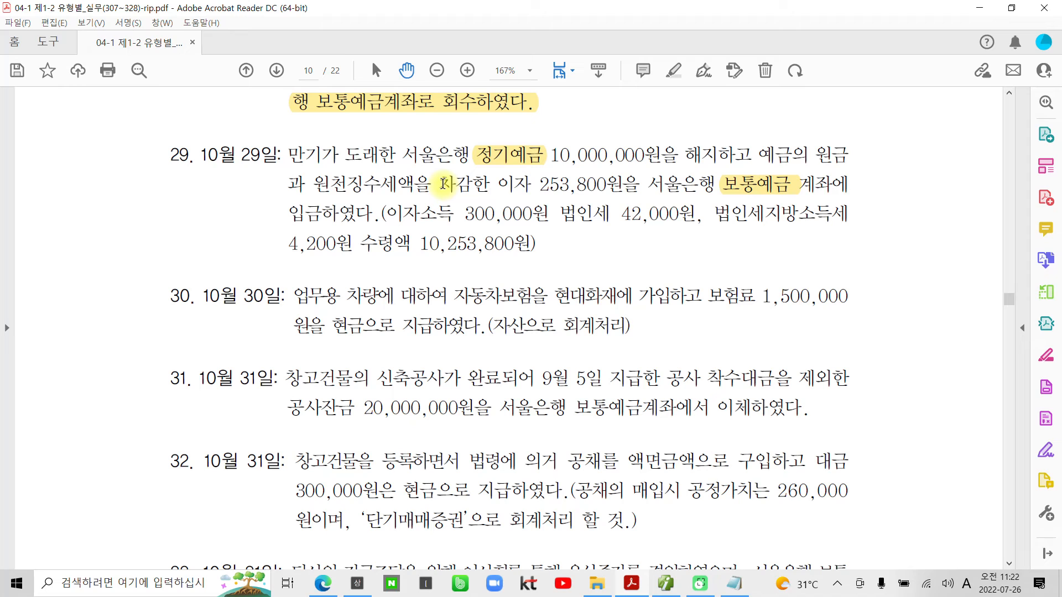
- Highlight the phrases 원천징수세액을 차감한 이자 and 이자소득 300,000원 in problem 29
left_click_drag(313, 184, 522, 182)
right_click(519, 183)
left_click(585, 297)
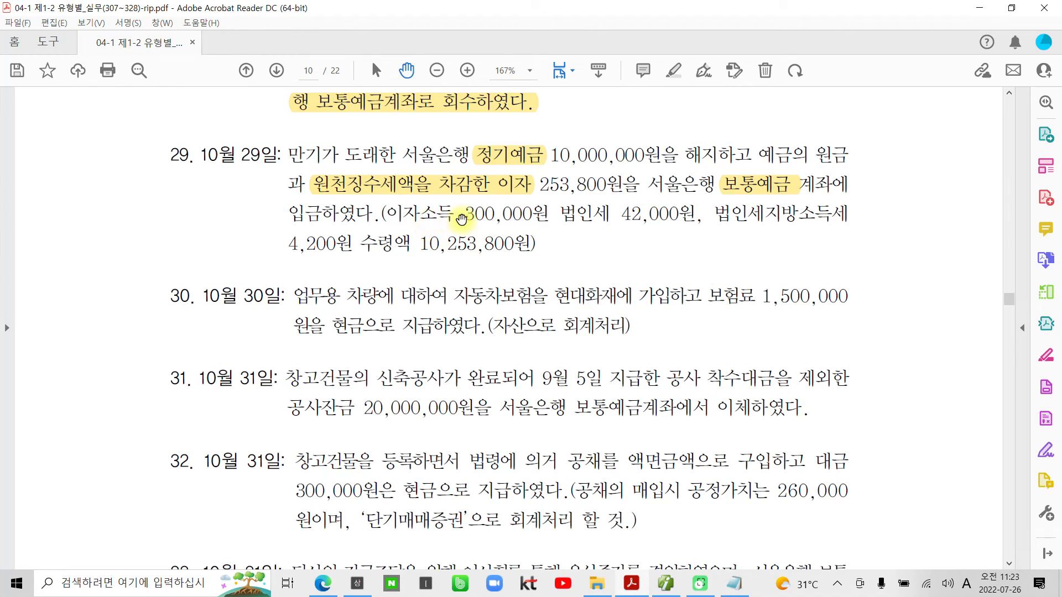
left_click_drag(548, 214, 386, 214)
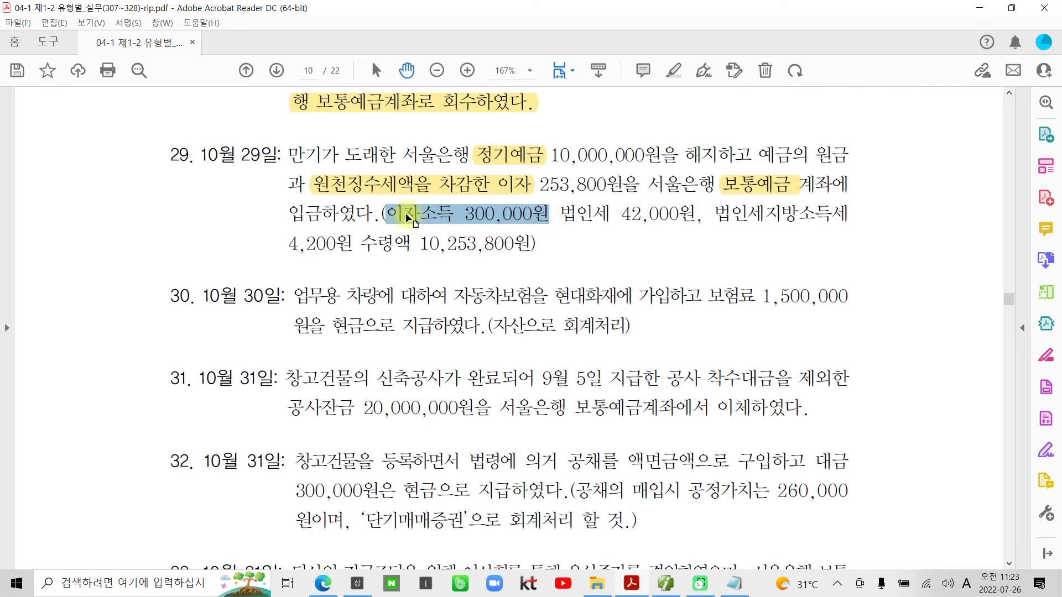
right_click(423, 215)
left_click(536, 329)
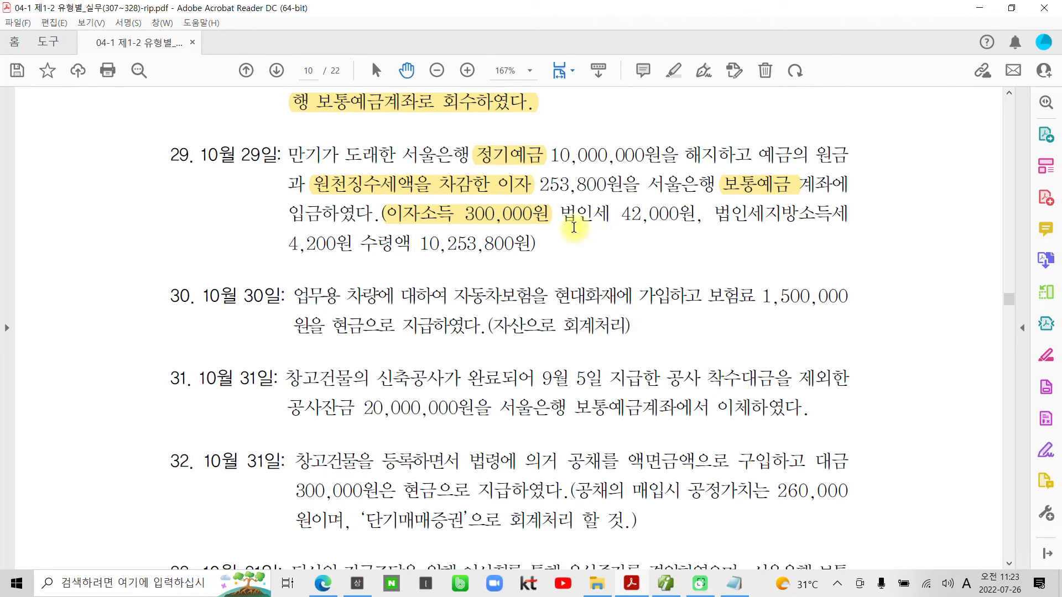
- Underline 법인세 42,000원 and 법인세지방소득세 4,200원 in red, and circle 정기예금 with 대) written above it
left_click_drag(560, 225, 850, 226)
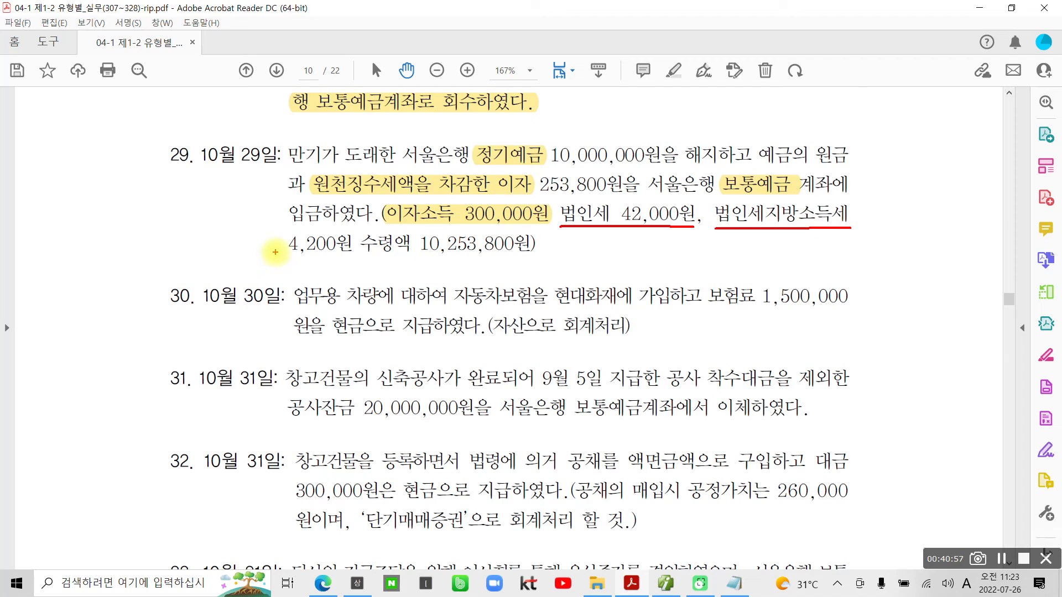
left_click_drag(279, 257, 351, 257)
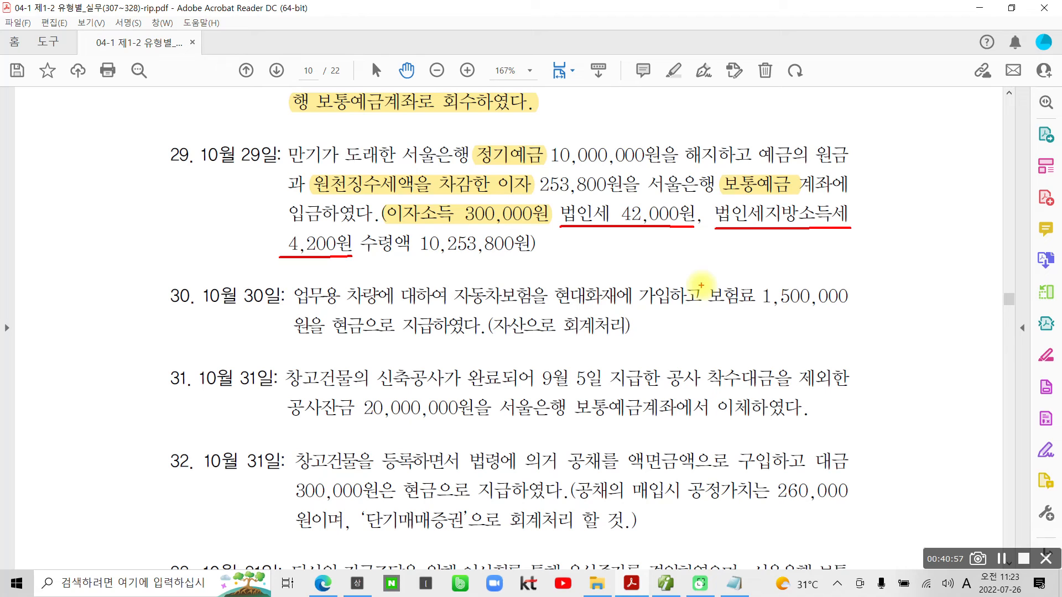
mouse_move(487, 170)
left_mouse_down()
mouse_move(469, 161)
mouse_move(520, 133)
mouse_move(547, 173)
left_mouse_up()
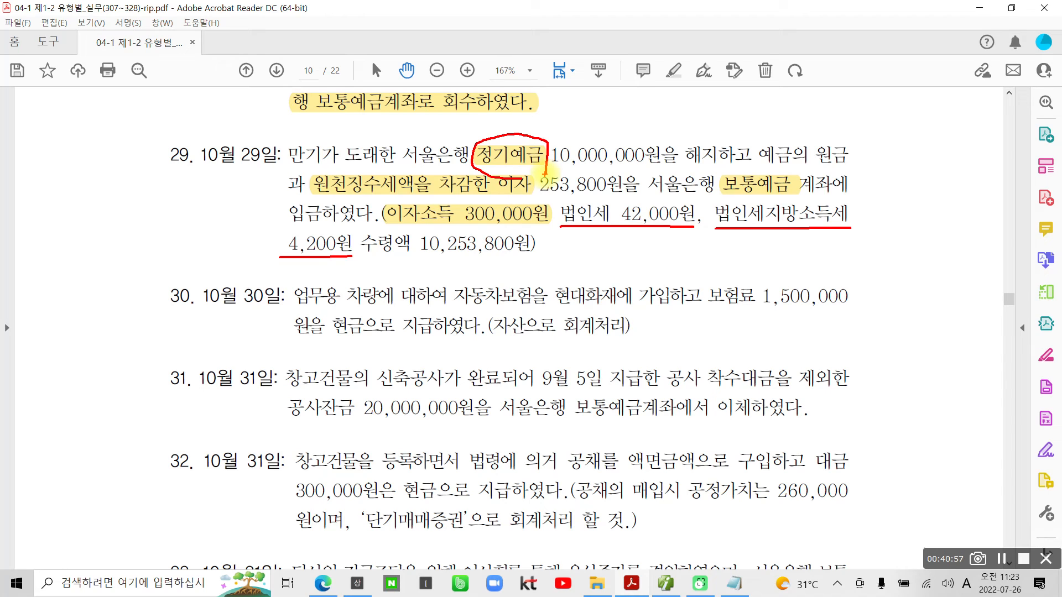
left_click_drag(412, 114, 443, 115)
mouse_move(422, 115)
left_mouse_down()
mouse_move(414, 131)
mouse_move(435, 127)
mouse_move(439, 141)
left_mouse_up()
mouse_move(439, 130)
left_mouse_down()
mouse_move(451, 126)
mouse_move(446, 144)
left_mouse_up()
left_click_drag(454, 101, 440, 159)
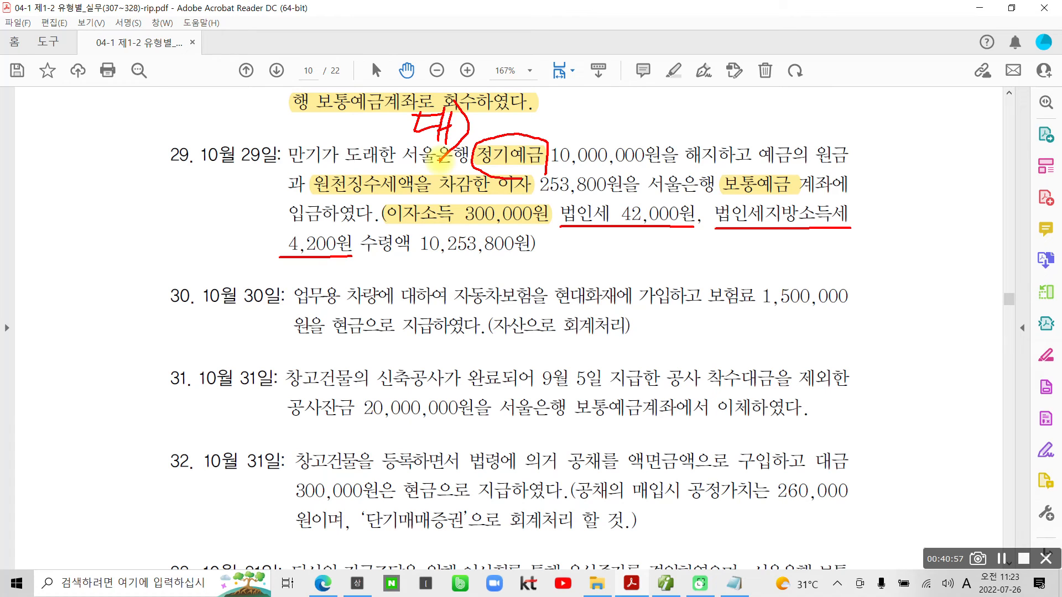
- Circle 이자소득 300,000원 in red and write 대) in front of it
mouse_move(397, 200)
left_mouse_down()
mouse_move(379, 235)
mouse_move(525, 235)
mouse_move(514, 196)
mouse_move(386, 198)
left_mouse_up()
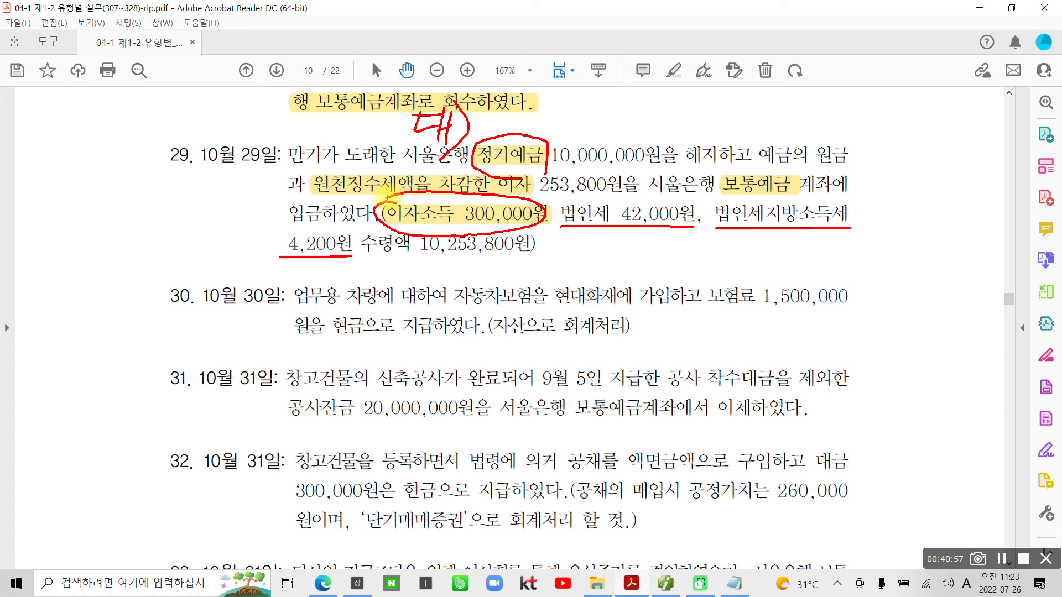
left_click_drag(318, 200, 350, 199)
left_click_drag(325, 201, 343, 217)
left_click_drag(351, 191, 342, 221)
mouse_move(345, 208)
left_mouse_down()
mouse_move(357, 206)
mouse_move(354, 223)
mouse_move(369, 219)
left_mouse_up()
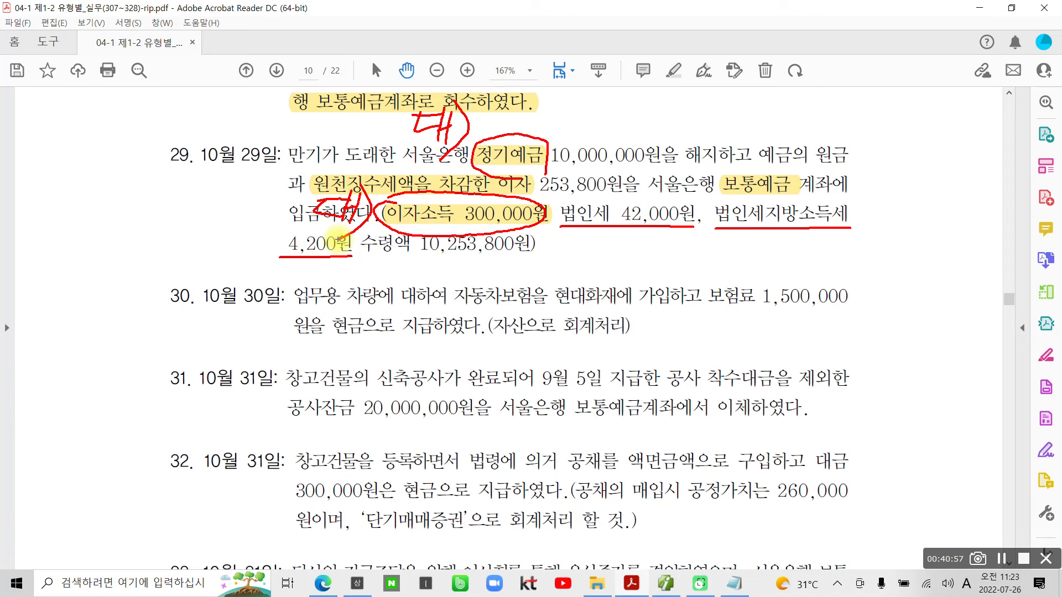
- In blue, write 차) before 보통예금, underline it, and draw an arrow to it from the underlined 수령액 10,253,800원
key("b")
mouse_move(697, 148)
left_mouse_down()
mouse_move(701, 168)
mouse_move(677, 191)
mouse_move(703, 207)
left_mouse_up()
left_click_drag(705, 189, 718, 190)
left_click_drag(713, 153, 704, 215)
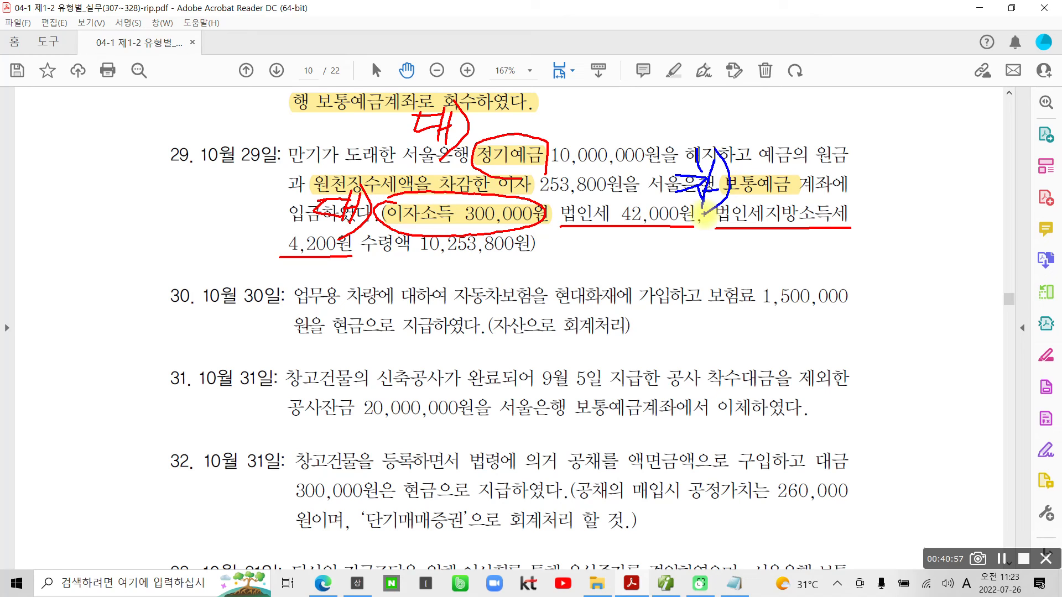
left_click_drag(730, 202, 800, 199)
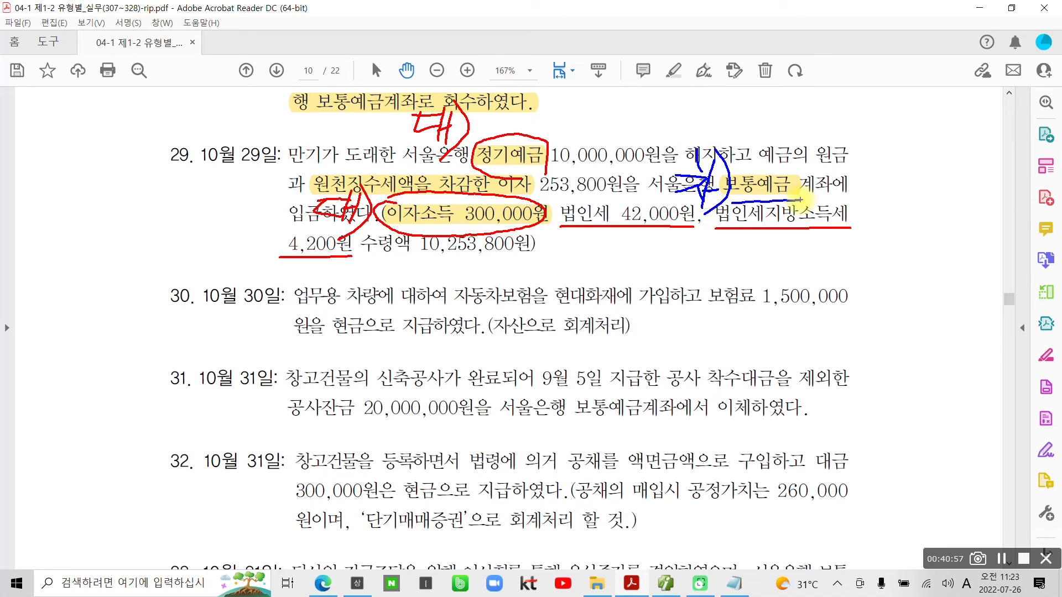
mouse_move(404, 263)
left_mouse_down()
mouse_move(532, 268)
mouse_move(647, 298)
mouse_move(943, 232)
mouse_move(832, 185)
mouse_move(863, 195)
mouse_move(868, 176)
left_mouse_up()
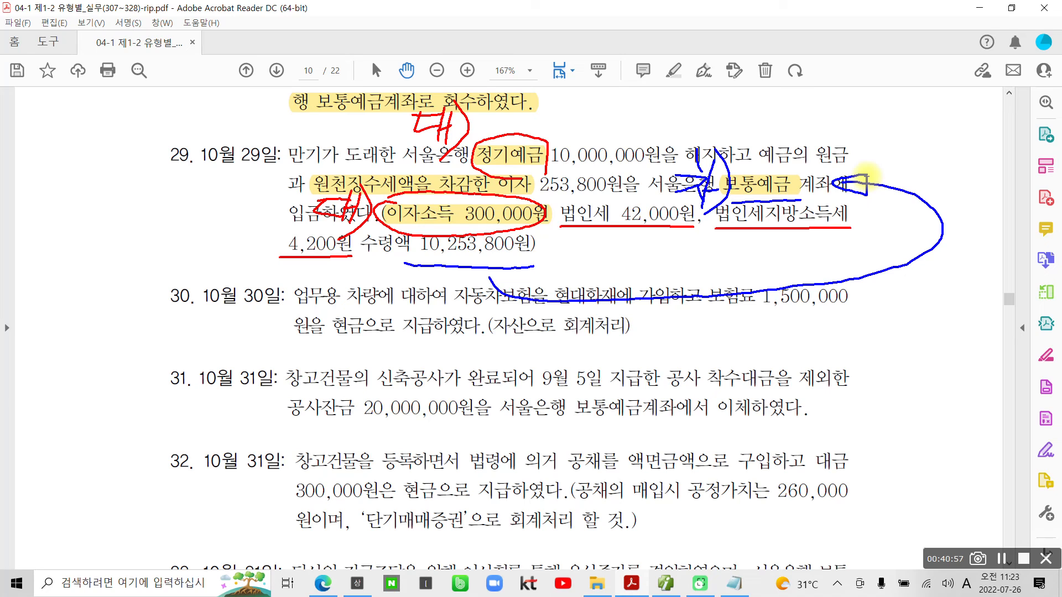
- Bracket the two tax items in blue and write 선납세금 beneath them with a side mark in front
mouse_move(629, 232)
left_mouse_down()
mouse_move(691, 251)
mouse_move(777, 246)
mouse_move(779, 235)
left_mouse_up()
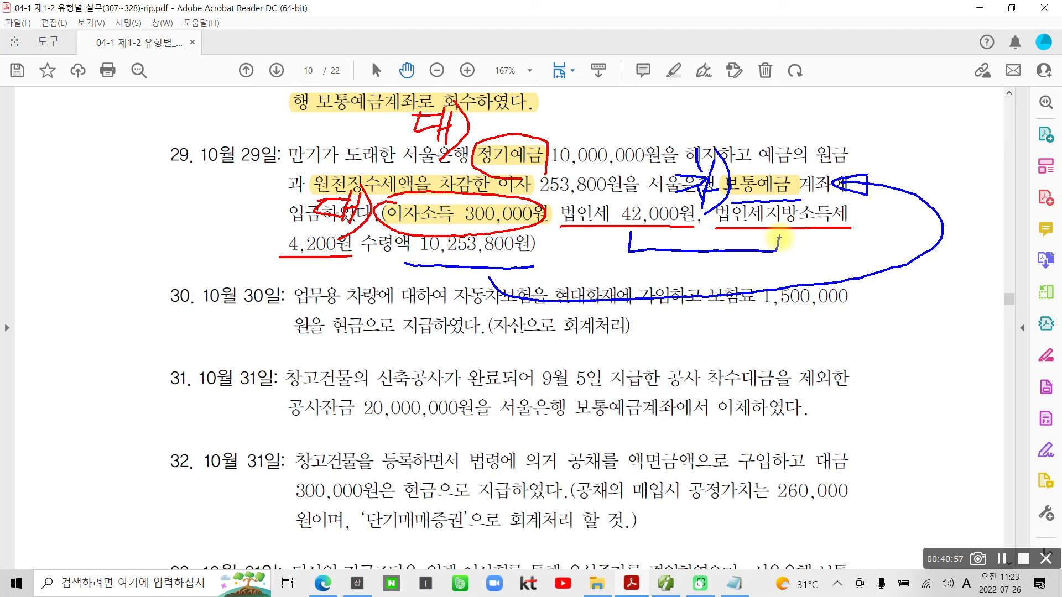
mouse_move(663, 249)
left_mouse_down()
mouse_move(641, 277)
mouse_move(698, 279)
mouse_move(743, 263)
left_mouse_up()
mouse_move(754, 239)
left_mouse_down()
mouse_move(745, 276)
mouse_move(784, 252)
mouse_move(734, 292)
left_mouse_up()
mouse_move(763, 262)
left_mouse_down()
mouse_move(746, 284)
mouse_move(757, 281)
left_mouse_up()
left_click_drag(791, 254, 772, 294)
left_click_drag(780, 276, 797, 293)
mouse_move(791, 277)
left_mouse_down()
mouse_move(806, 274)
mouse_move(809, 301)
left_mouse_up()
left_click_drag(822, 243, 819, 265)
mouse_move(824, 260)
left_mouse_down()
mouse_move(877, 256)
mouse_move(829, 295)
left_mouse_up()
left_click_drag(829, 272, 862, 297)
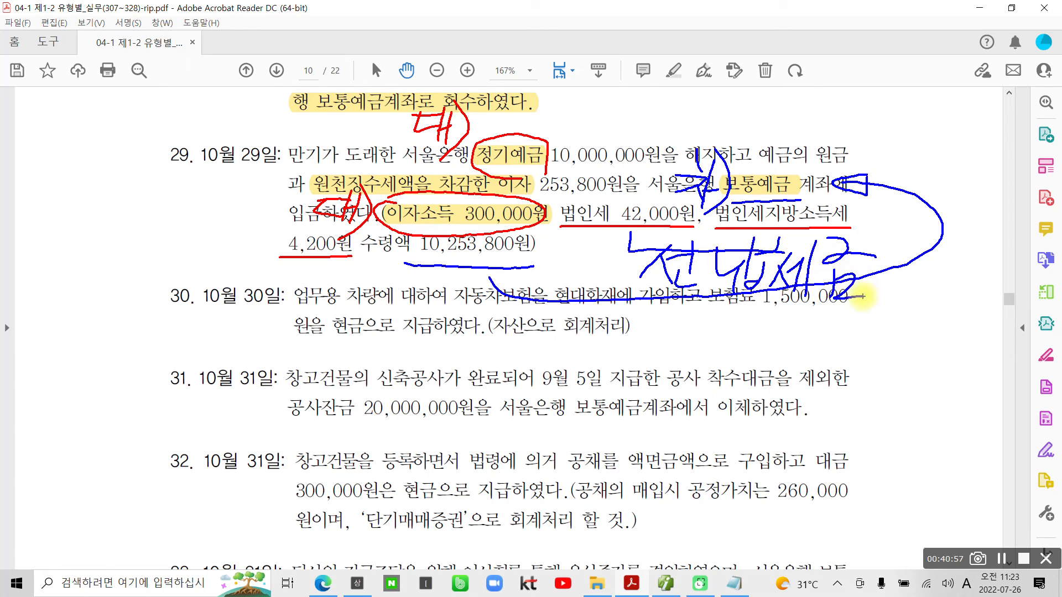
left_click_drag(581, 232, 599, 244)
mouse_move(579, 254)
left_mouse_down()
mouse_move(593, 250)
mouse_move(575, 272)
left_mouse_up()
left_click_drag(589, 255, 601, 267)
mouse_move(607, 262)
left_mouse_down()
mouse_move(618, 263)
mouse_move(617, 290)
left_mouse_up()
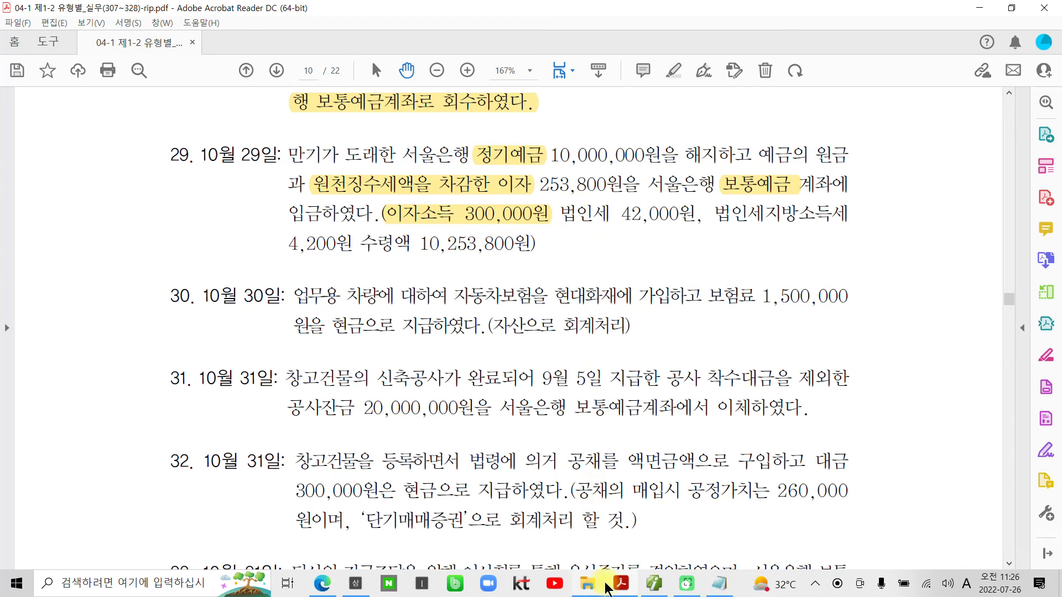
- Switch to 더존 iPlus and set the 일반전표입력 date to October 29
left_click(627, 590)
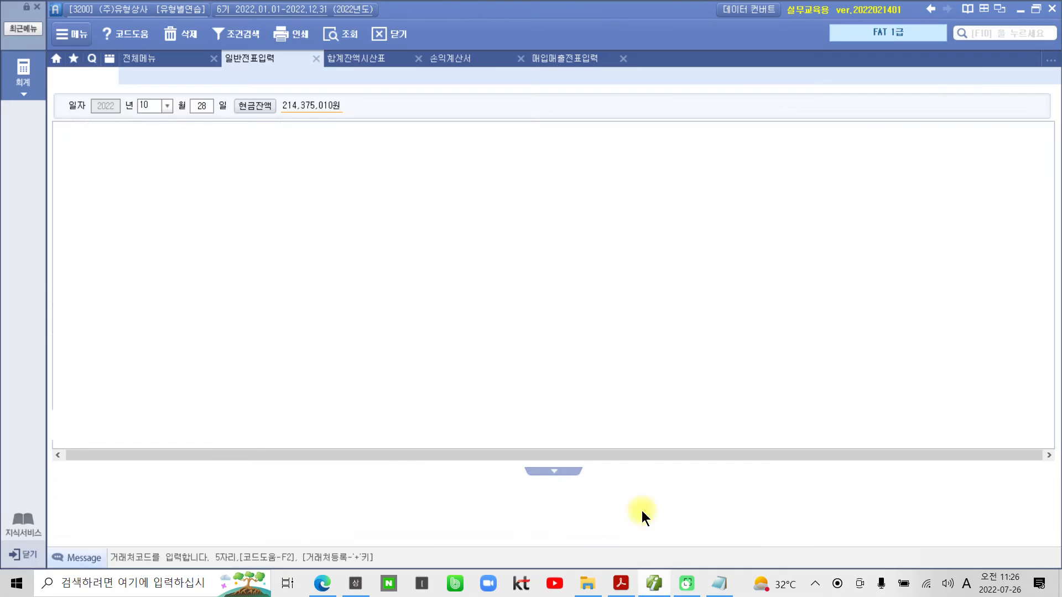
left_click(206, 109)
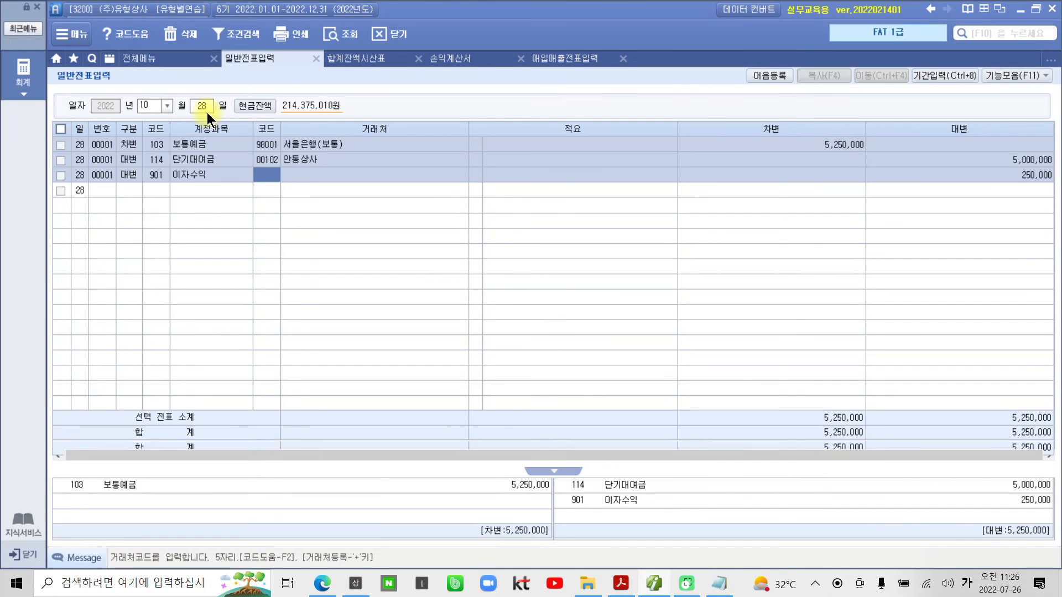
type("29")
key("Return")
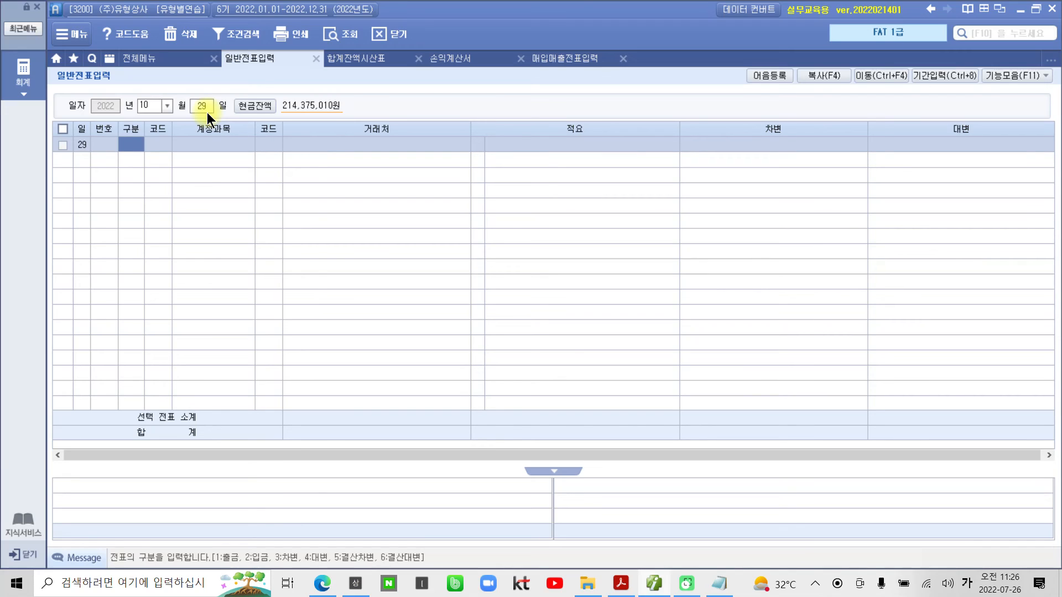
- Start a 대변 line for account 104 정기예금
type("4")
key("Return")
type("정기")
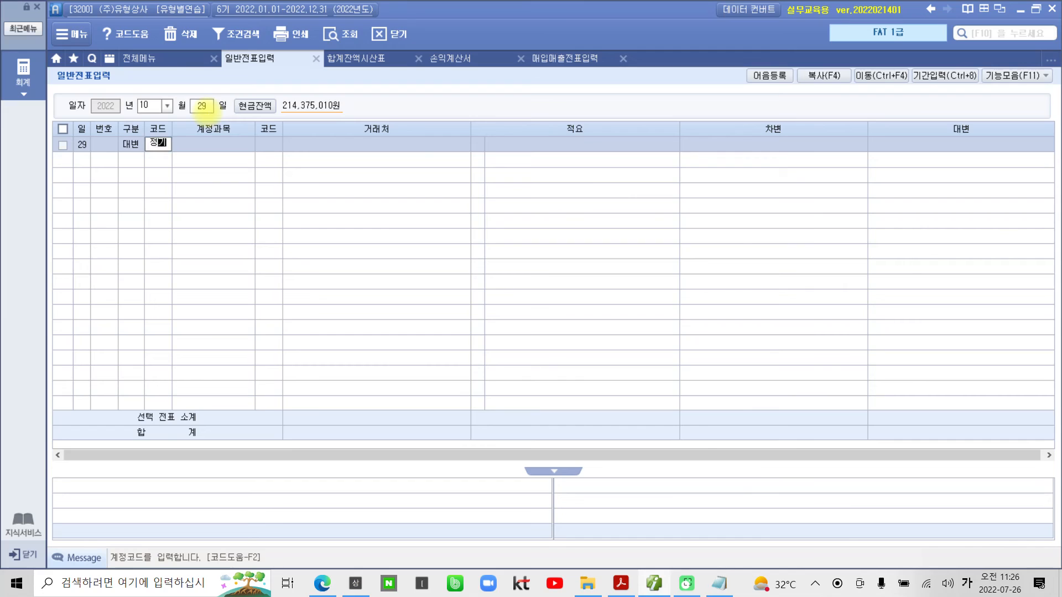
key("Return")
key("Return")
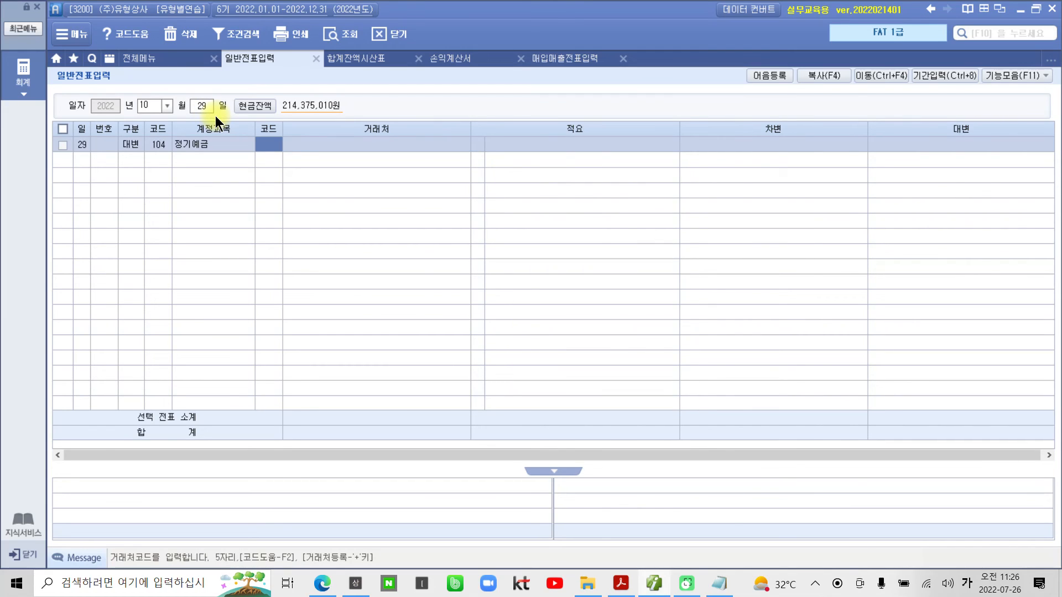
type("서울")
key("Return")
key("Return")
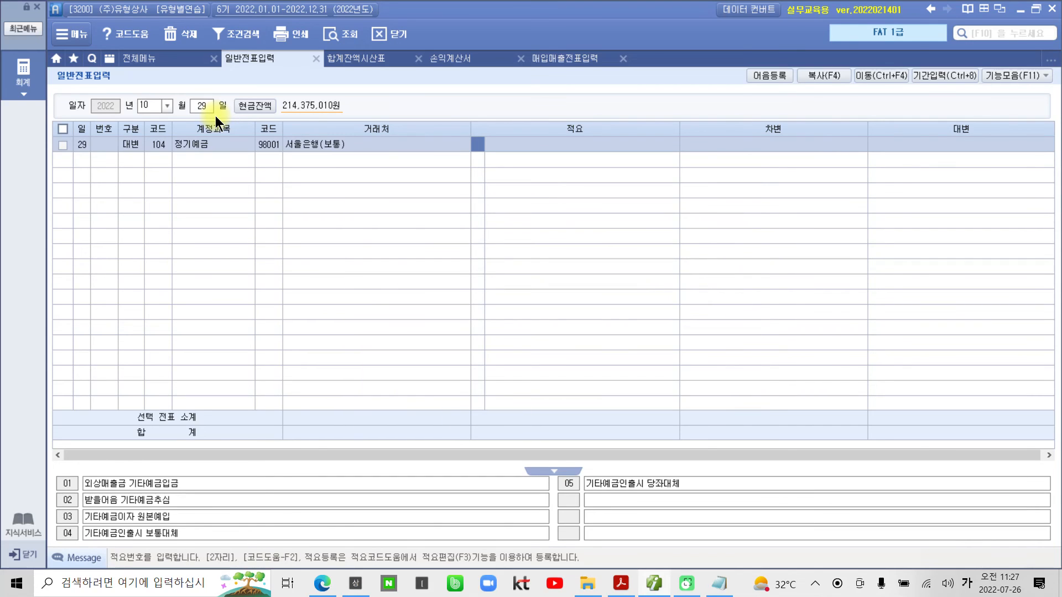
- Set the 정기예금 line's 거래처 to 98600 서울은행(정기예금) and its 대변 amount to 10,000,000
key("Left")
key("Left")
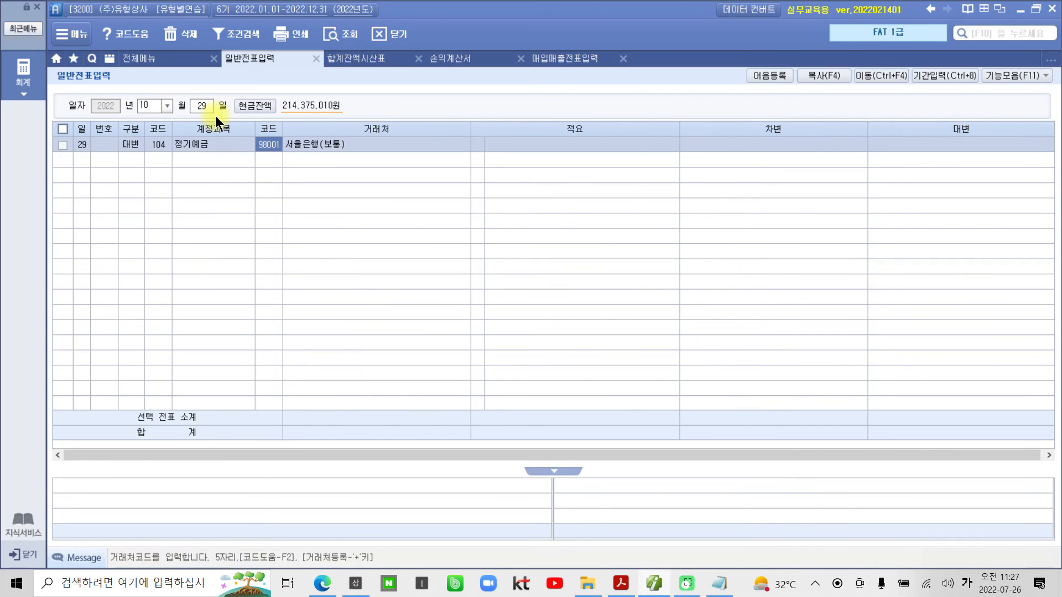
type("서울")
key("Return")
key("Down")
key("Return")
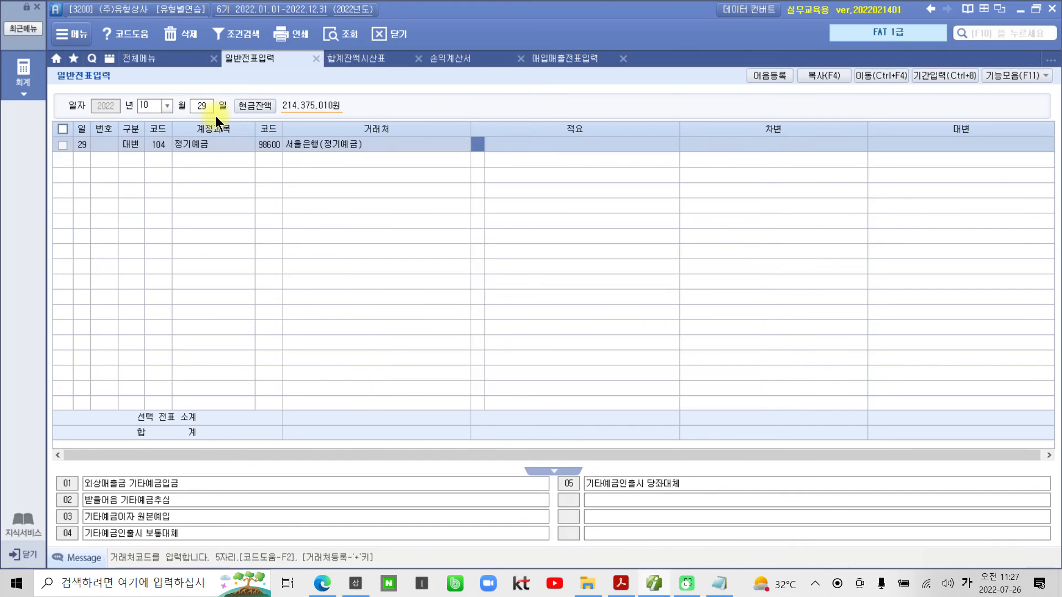
key("Return")
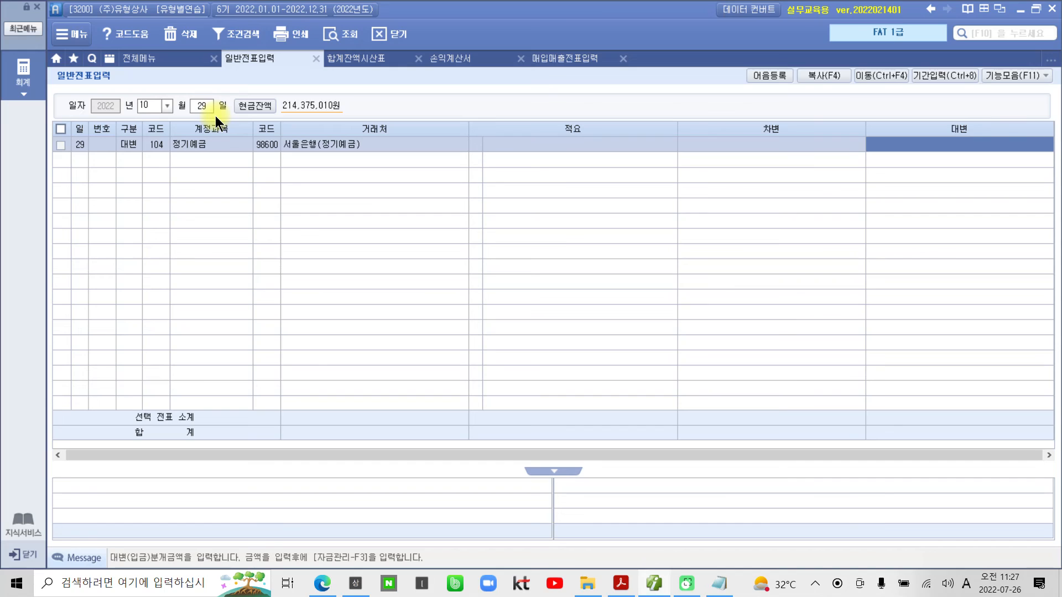
type("10000000")
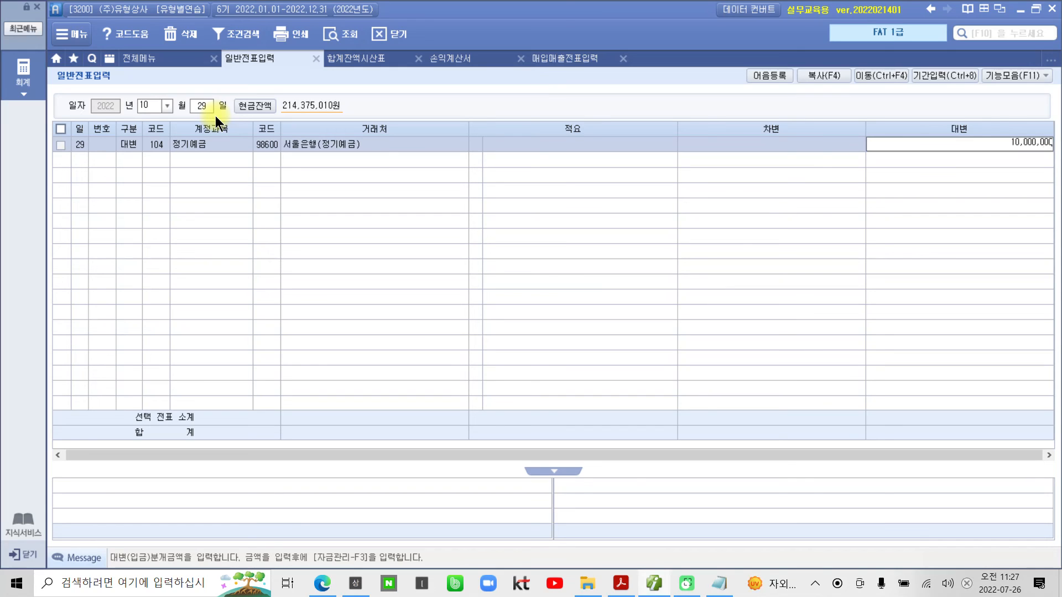
key("Return")
- Add a 대변 line for account 901 이자수익 without a 거래처 and with an amount of 300,000
type("4")
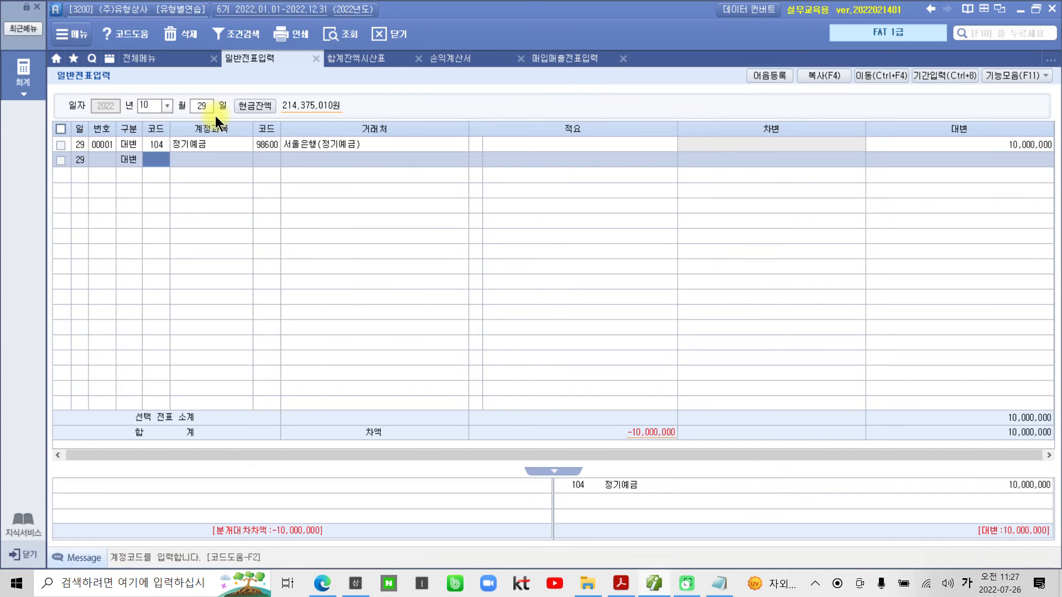
type("이자")
key("Return")
key("Down")
key("Down")
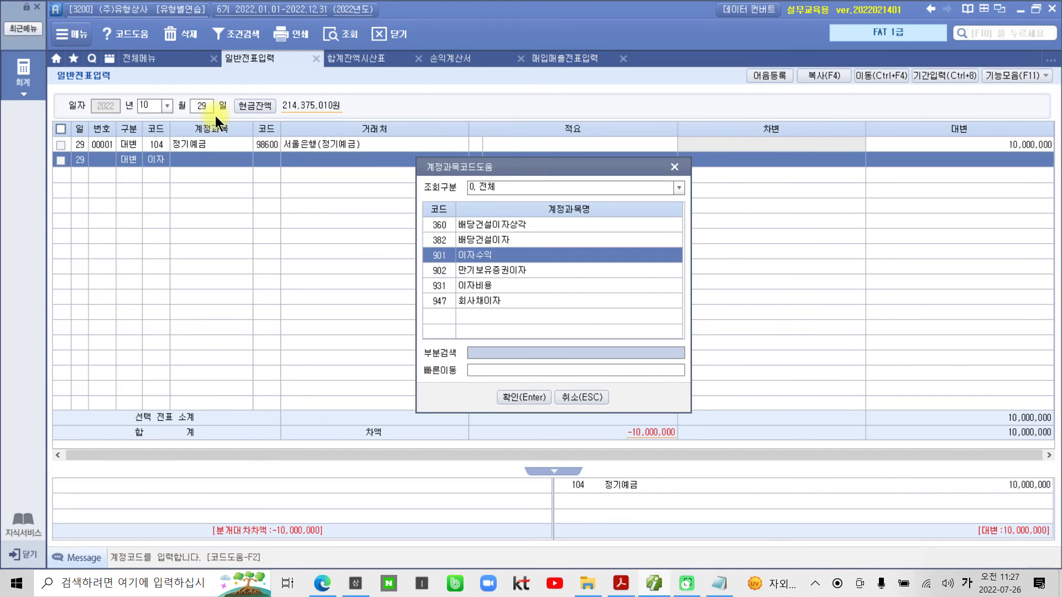
key("Return")
key("Return")
key("Return")
key("Return")
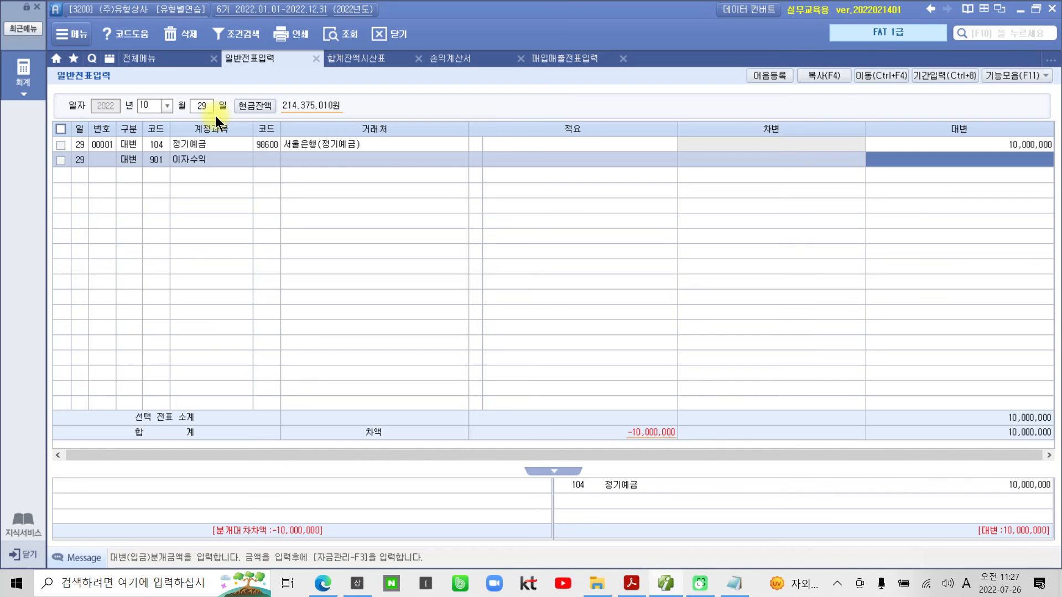
type("300000")
key("Return")
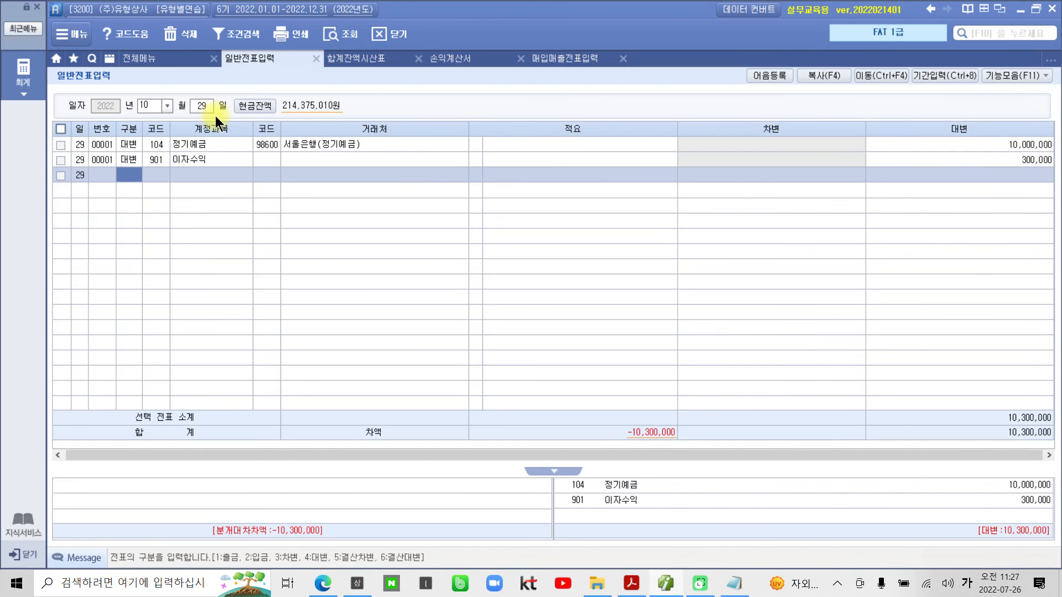
- Add a 차변 line for account 103 보통예금 with 거래처 98001 서울은행(보통) and an amount of 10,253,800
type("3")
key("Return")
type("103")
key("Return")
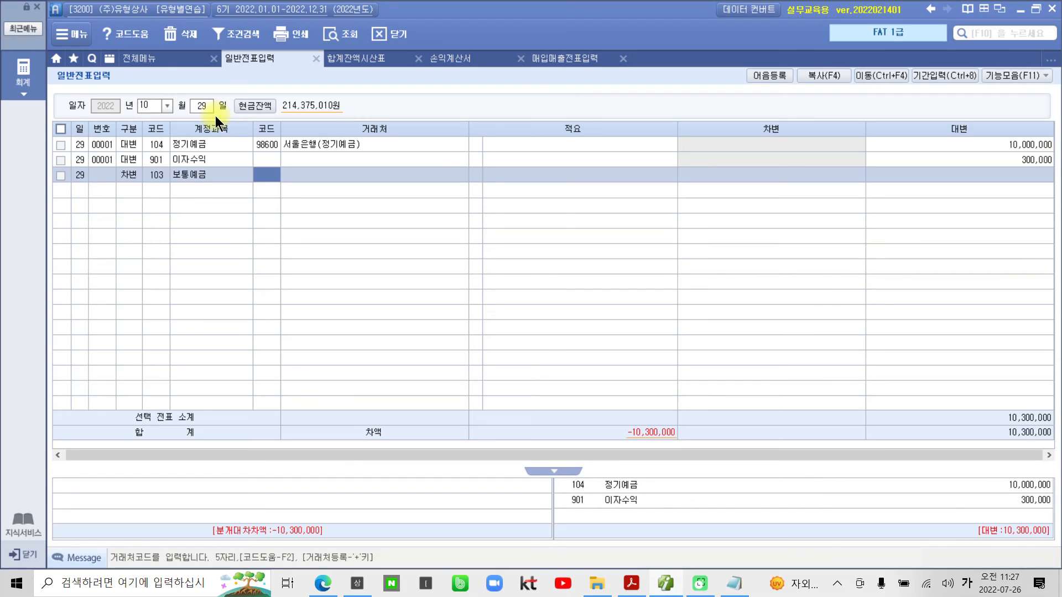
type("서울")
key("Return")
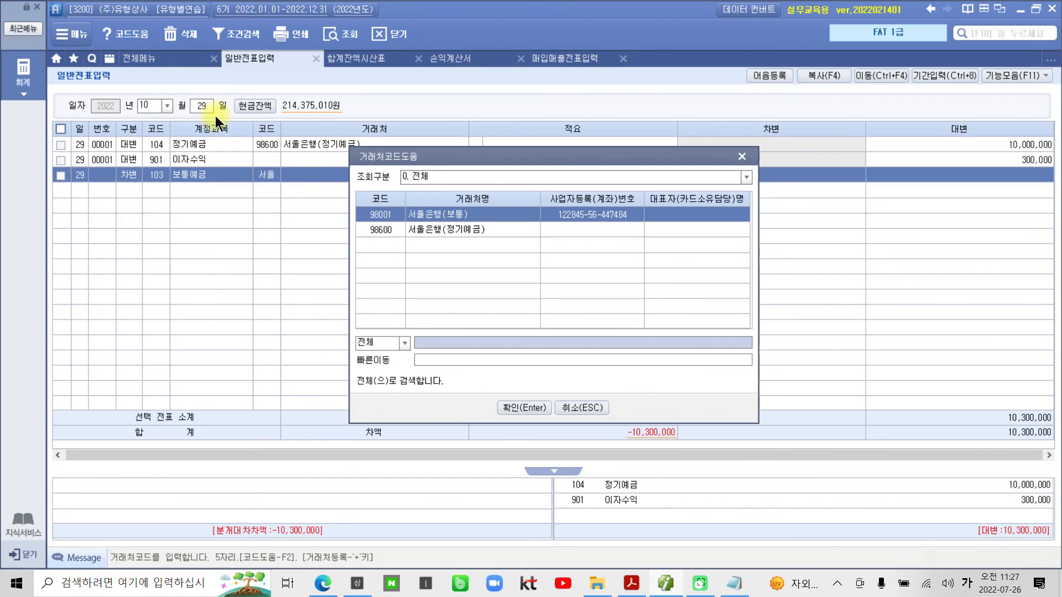
key("Return")
key("Return")
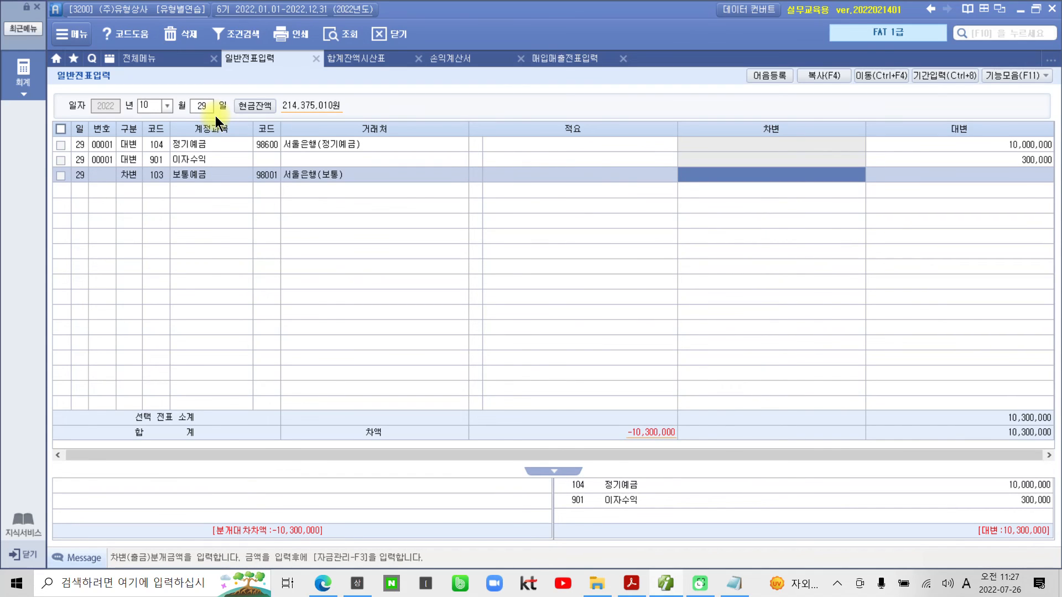
type("10,253")
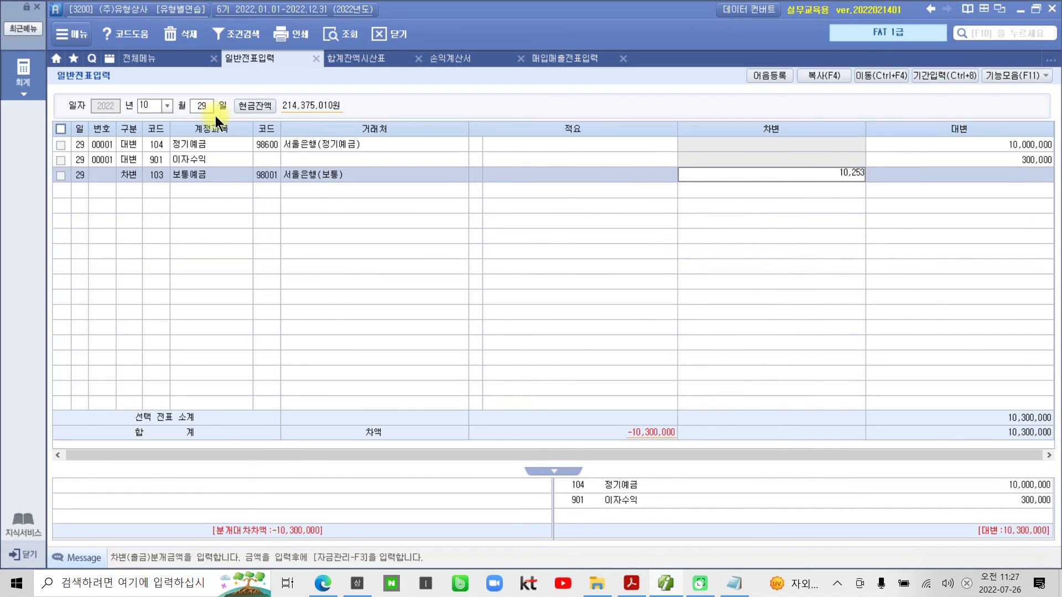
type(",800")
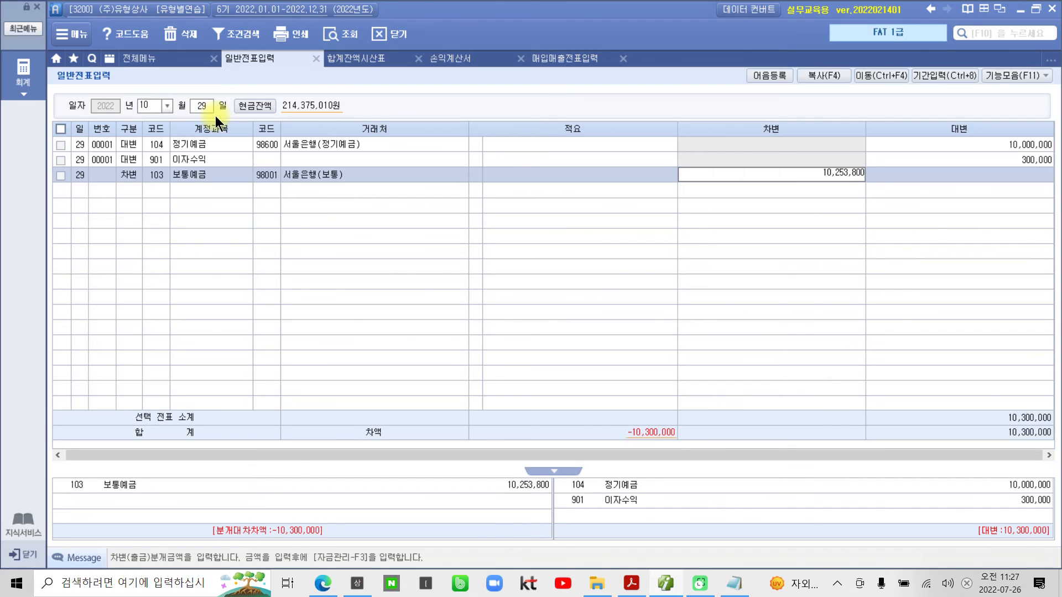
key("Return")
- Add a 차변 line for account 136 선납세금 without a 거래처 and with an amount of 46,200
type("3")
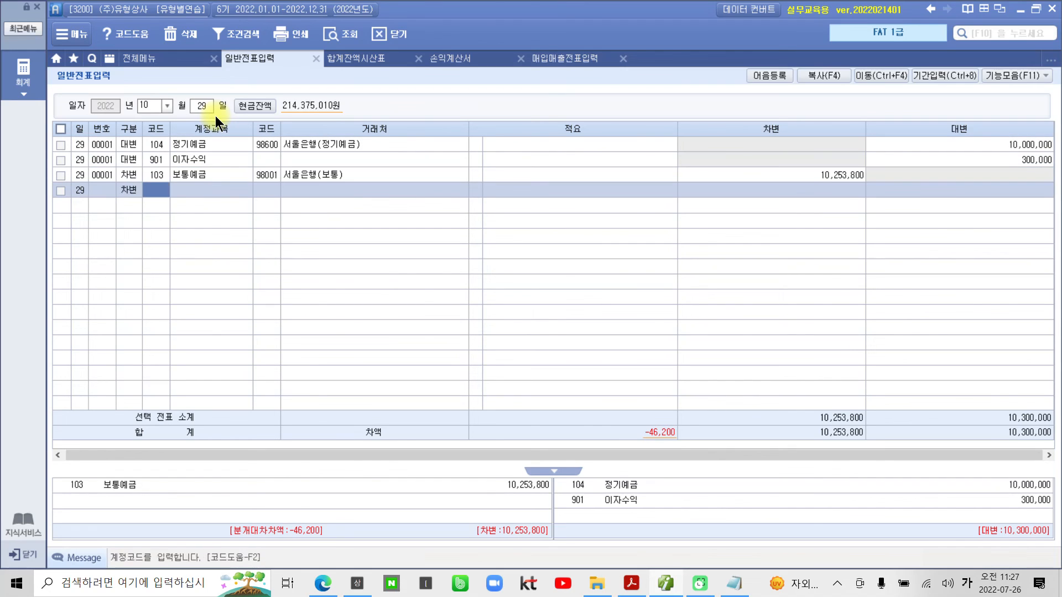
type("선납")
key("Return")
key("Return")
key("Return")
key("Return")
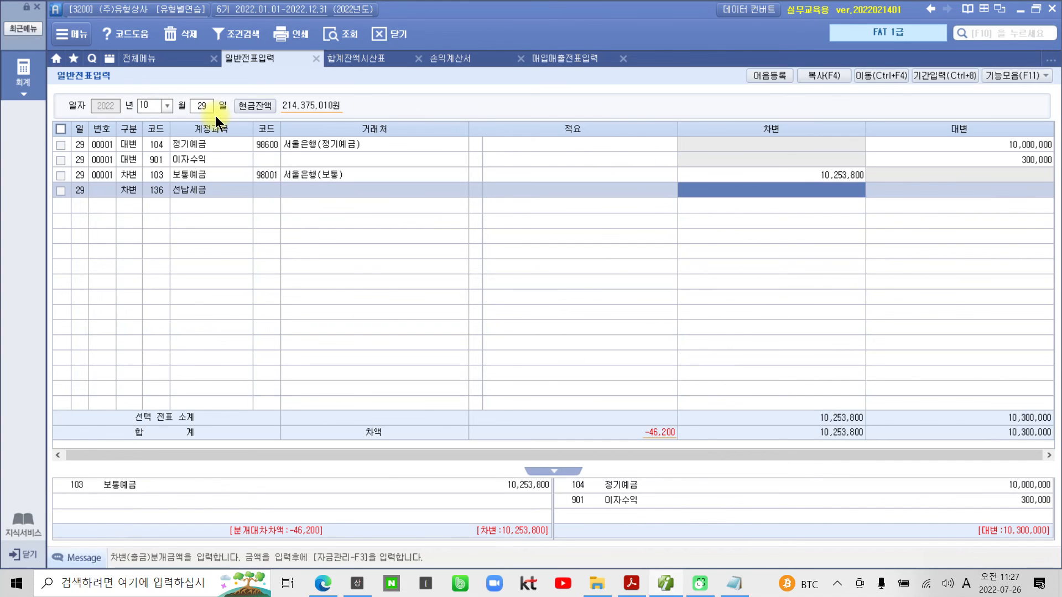
type("46,200,")
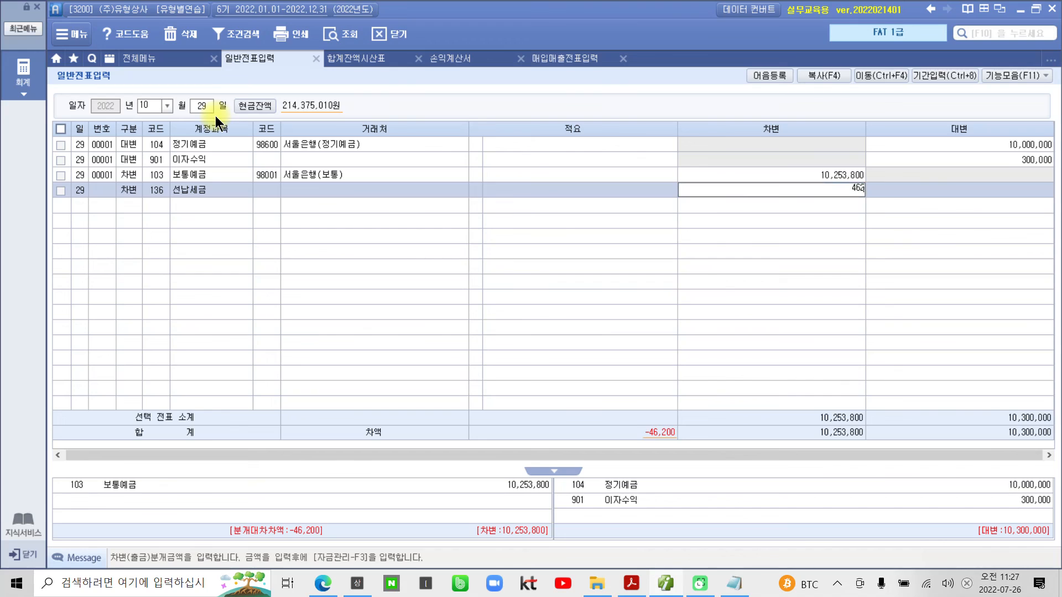
type("000")
key("BackSpace")
key("BackSpace")
key("BackSpace")
key("Return")
- Select the October 29 voucher, underline its 정기예금 and 보통예금 lines with the on-screen pen, and clear the marks
left_click(199, 173)
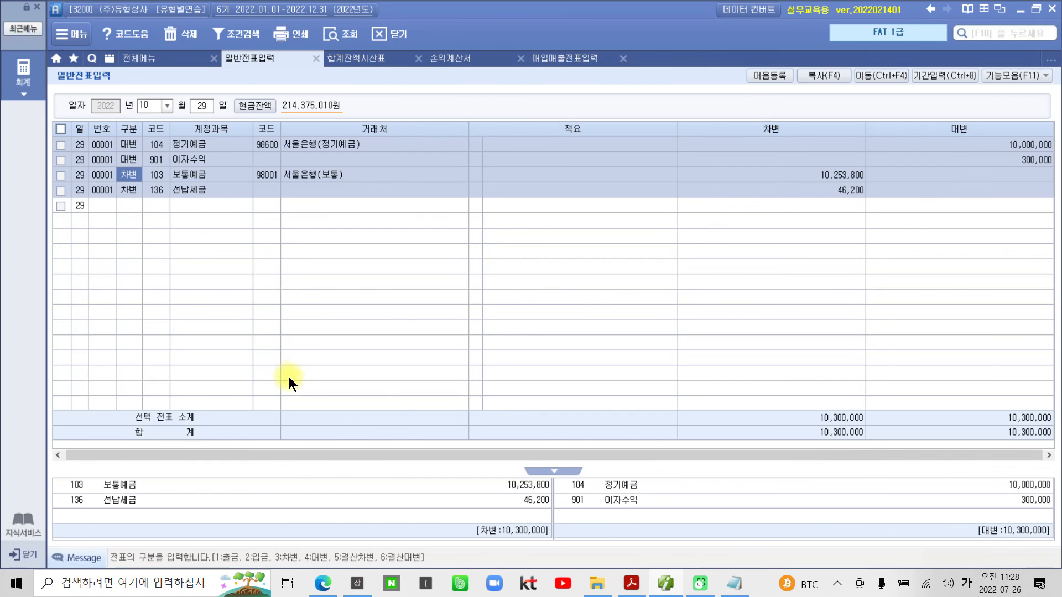
key("ctrl+2")
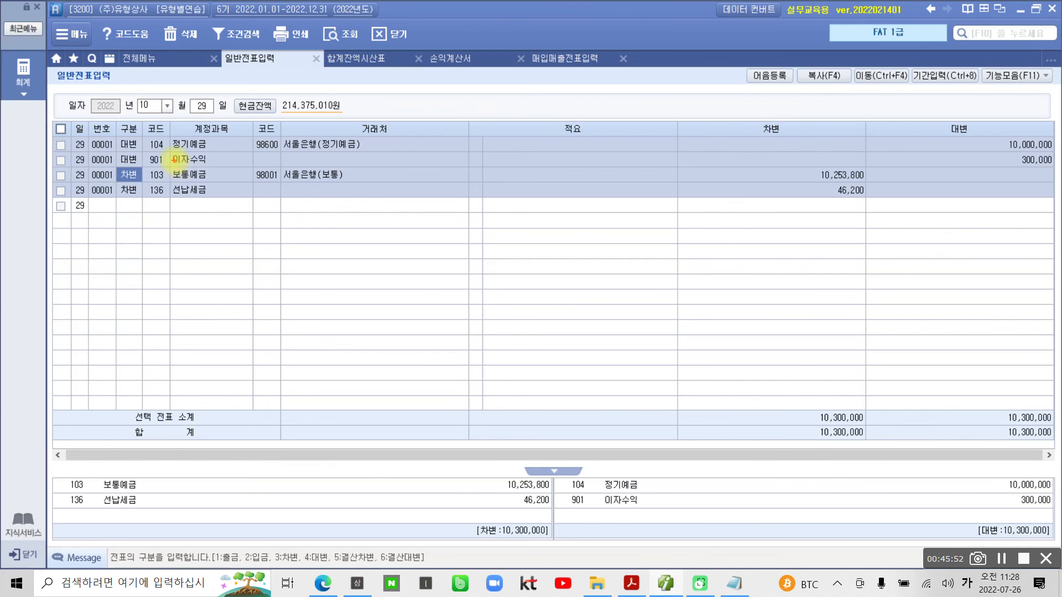
left_click_drag(173, 154, 370, 153)
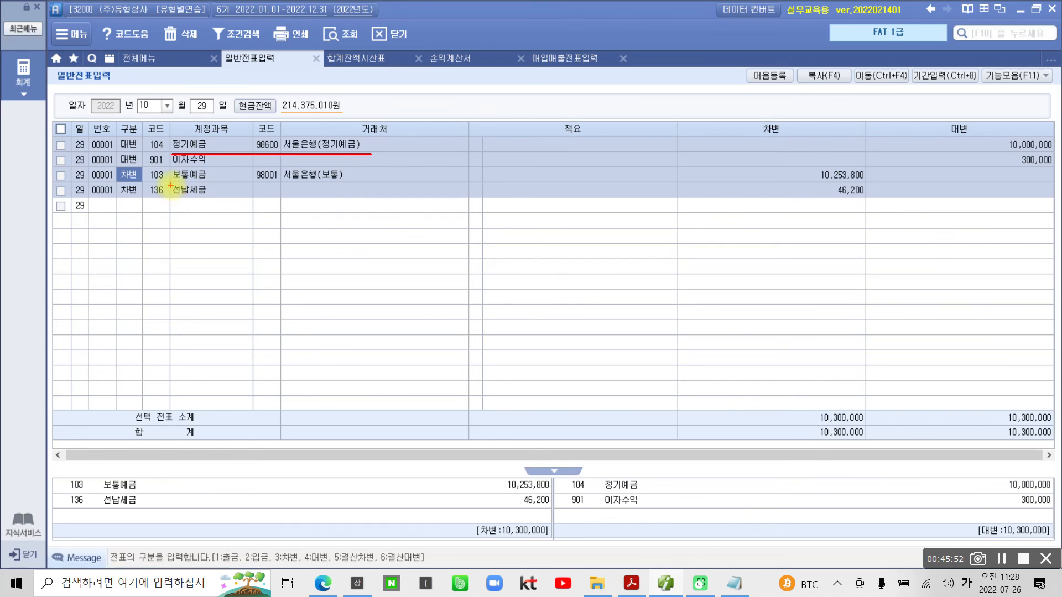
left_click_drag(170, 186, 394, 187)
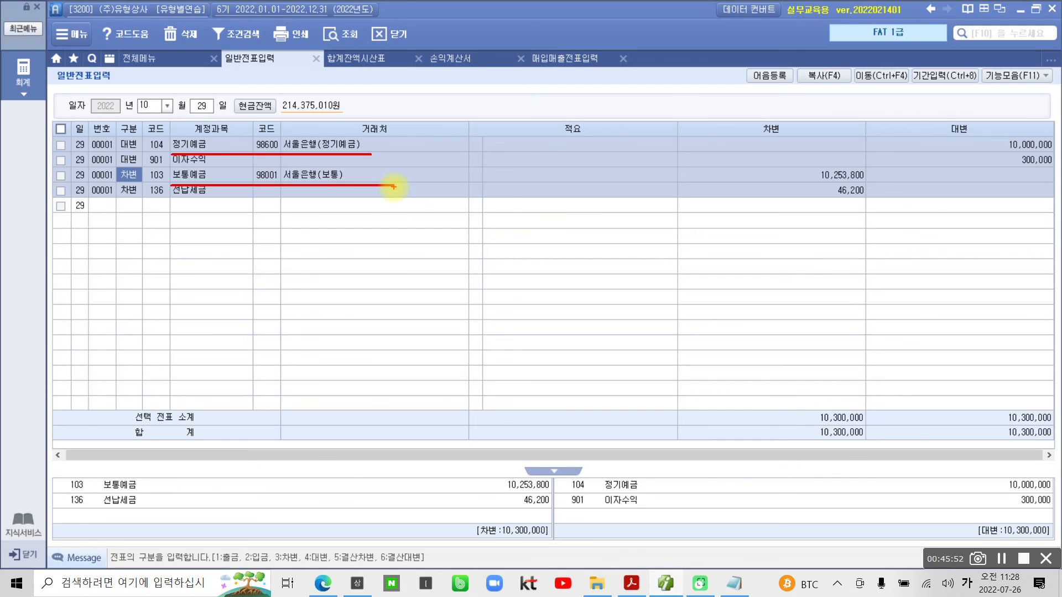
key("Escape")
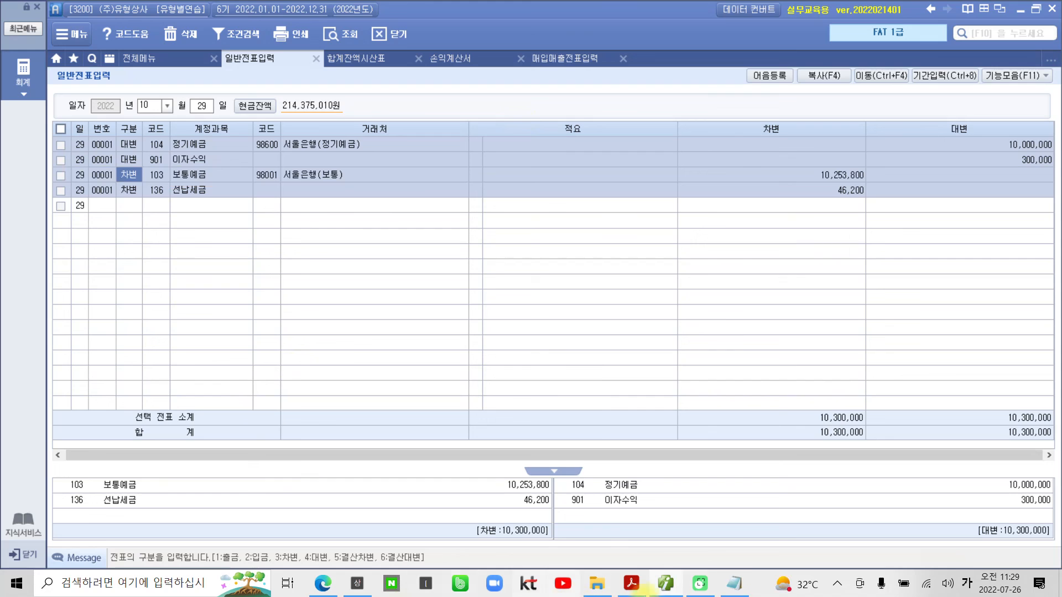
- Switch to the practice PDF in Adobe Acrobat Reader and highlight "(자산" in problem 30
left_click(677, 592)
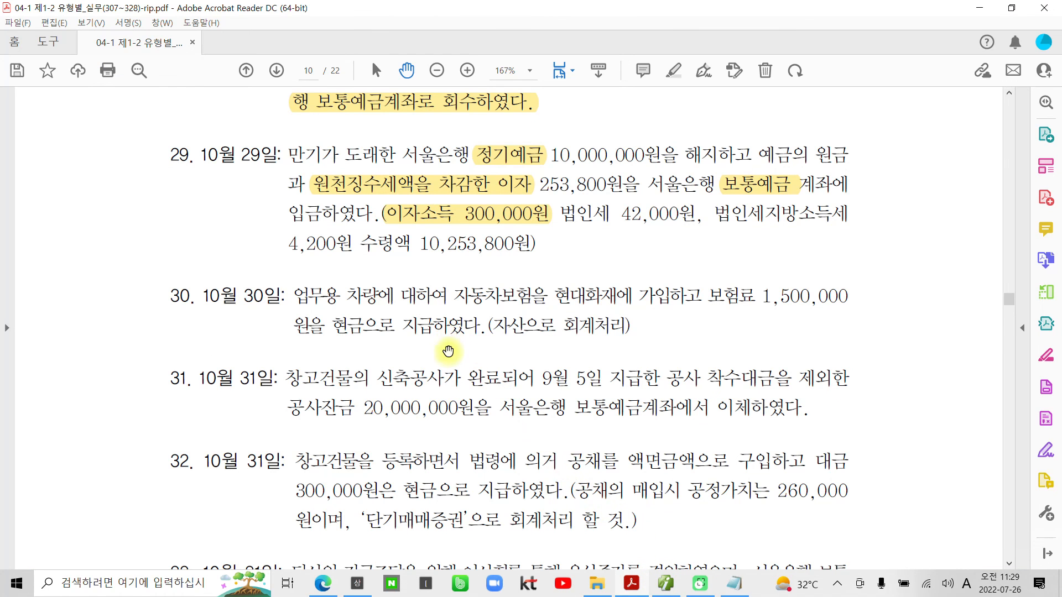
scroll(448, 351, "down", 2)
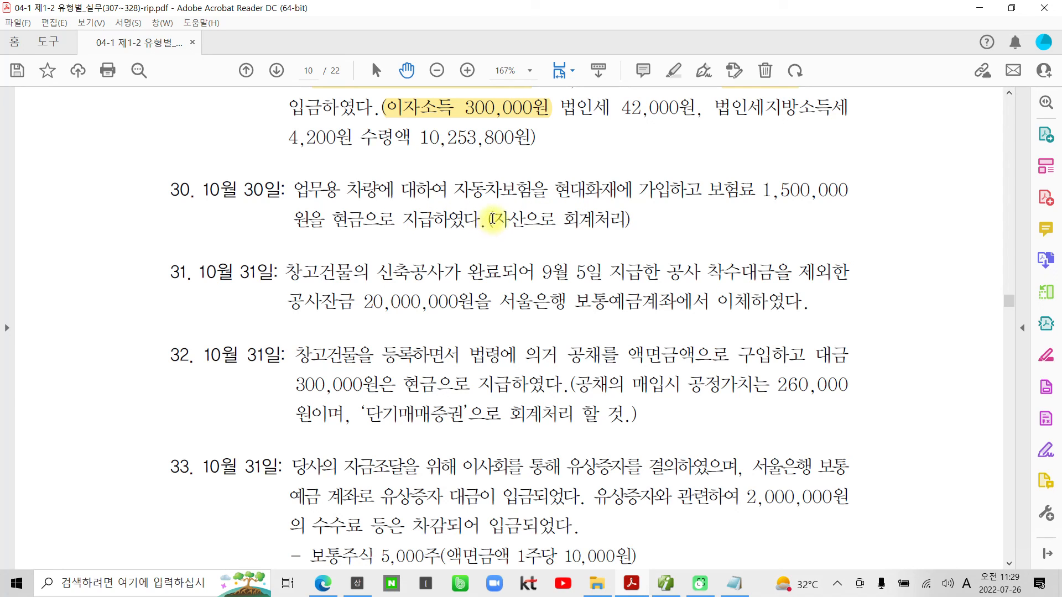
left_click_drag(487, 220, 525, 221)
right_click(515, 223)
left_click(559, 334)
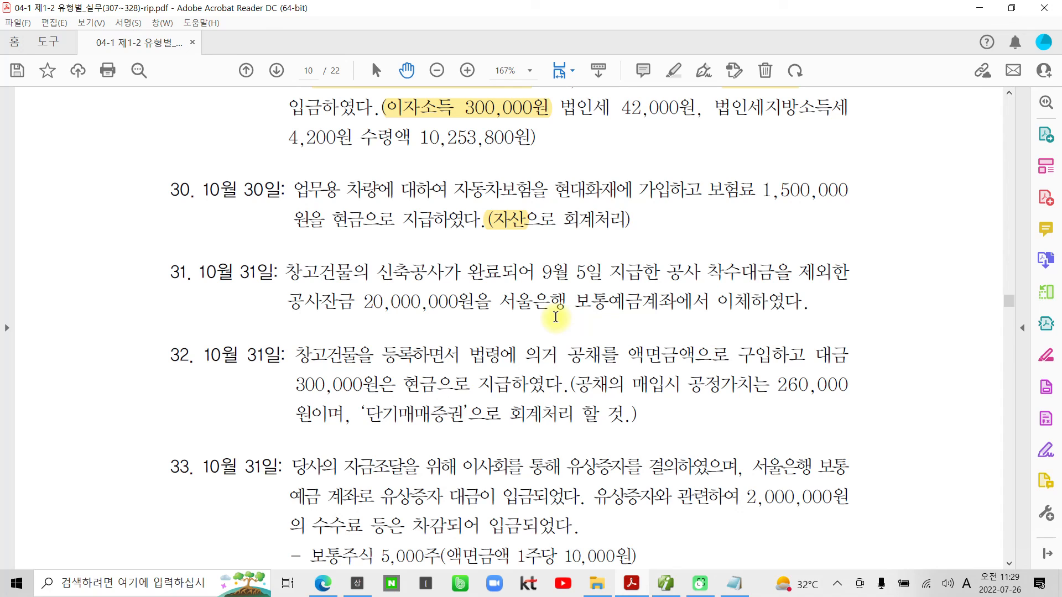
- Handwrite 선급비용 beside problem 30 with the on-screen pen and clear the drawing
key("ctrl+2")
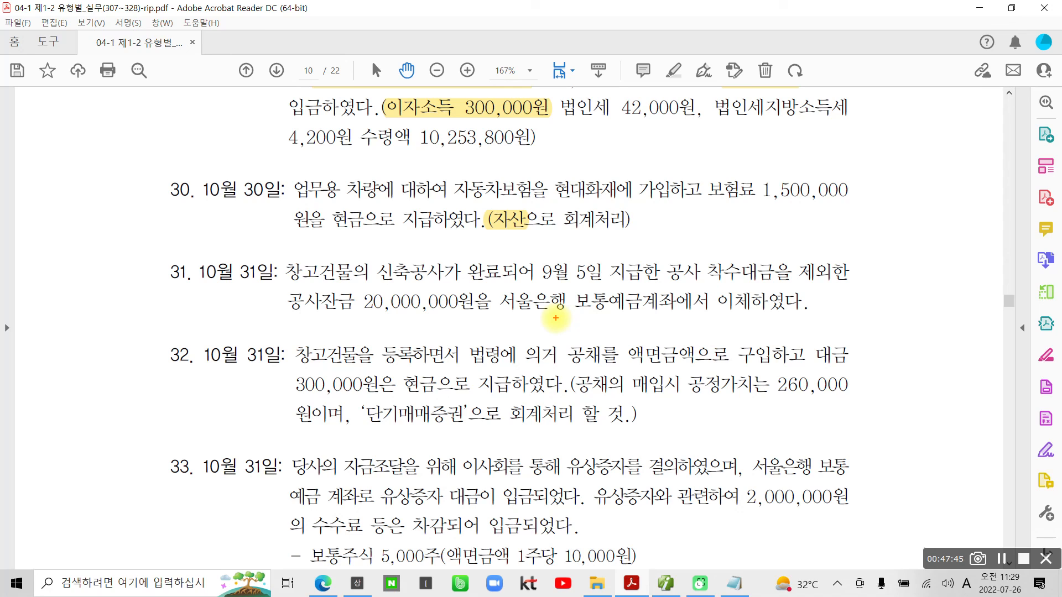
mouse_move(671, 207)
left_mouse_down()
mouse_move(680, 244)
mouse_move(700, 222)
mouse_move(689, 260)
mouse_move(713, 224)
mouse_move(730, 243)
mouse_move(766, 235)
mouse_move(788, 248)
mouse_move(799, 230)
mouse_move(823, 268)
mouse_move(857, 225)
mouse_move(890, 231)
mouse_move(868, 246)
left_mouse_up()
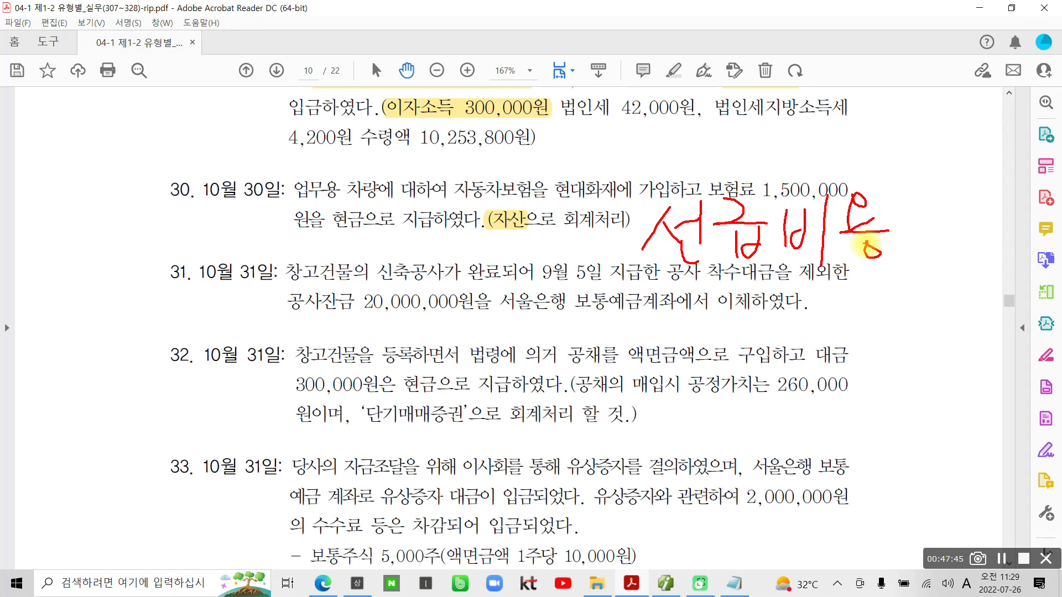
key("Escape")
- Switch to 더존 iPlus and set the 일반전표입력 date to October 30
left_click(666, 584)
left_click(200, 106)
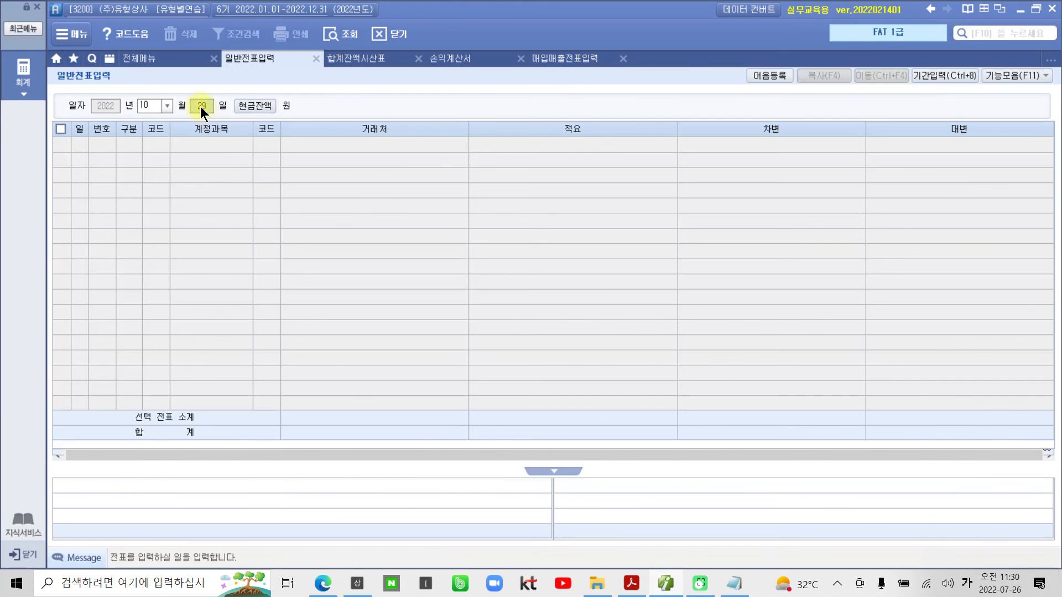
type("30")
key("Return")
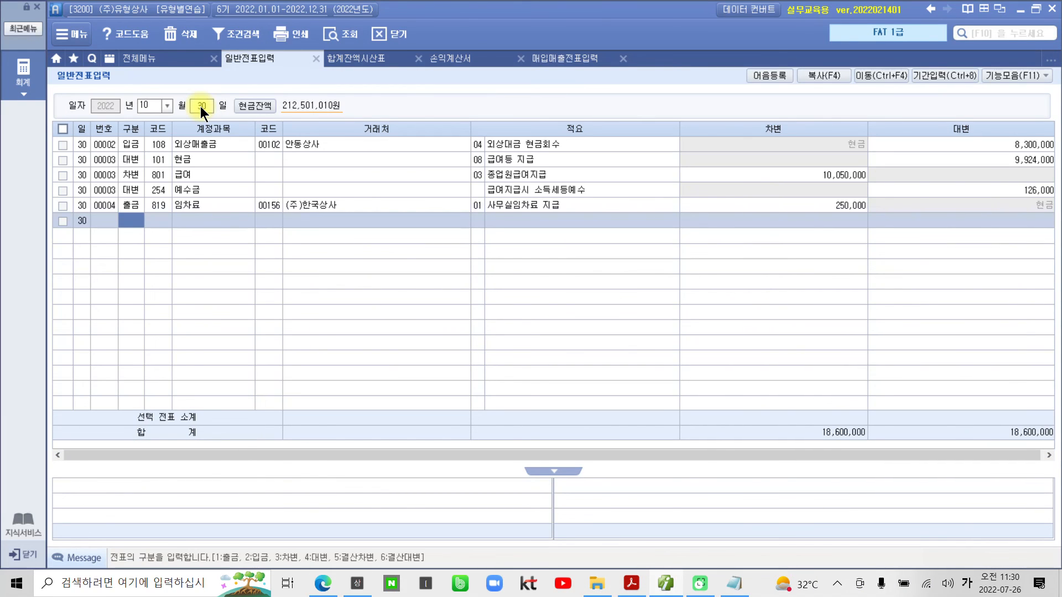
- Add a 출금 line for account 133 선급비용 without a 거래처 and with an amount of 1,500,000, and select the entered line
type("1선급")
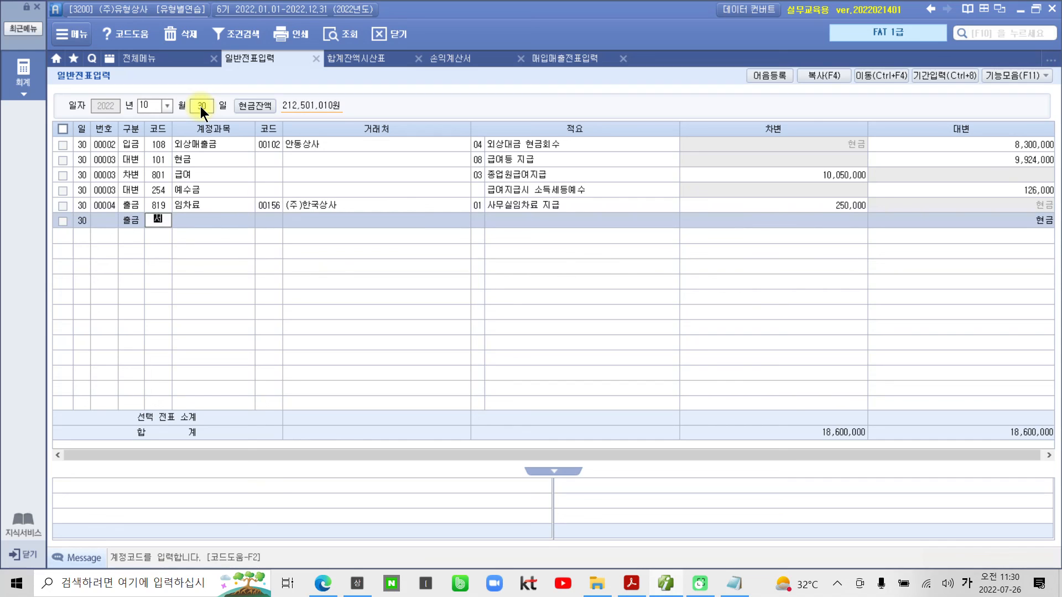
key("Return")
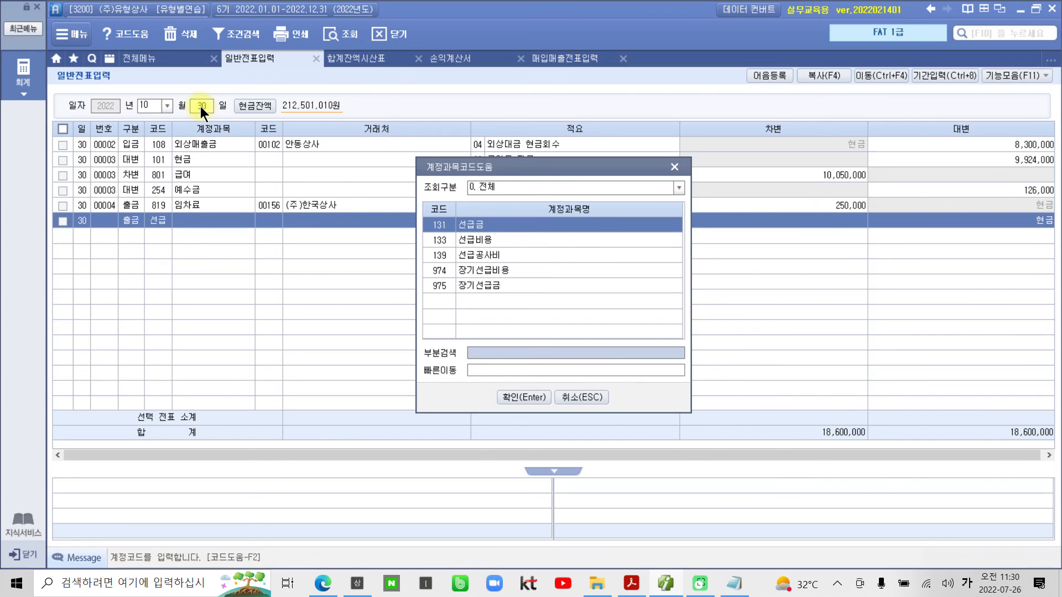
key("Down")
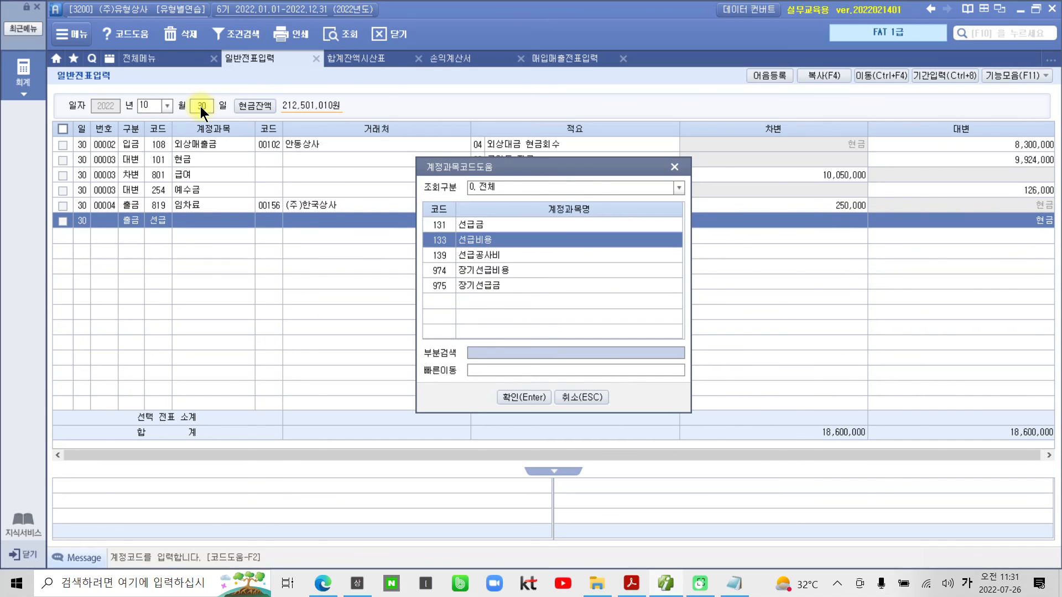
key("Return")
key("Return")
key("Return")
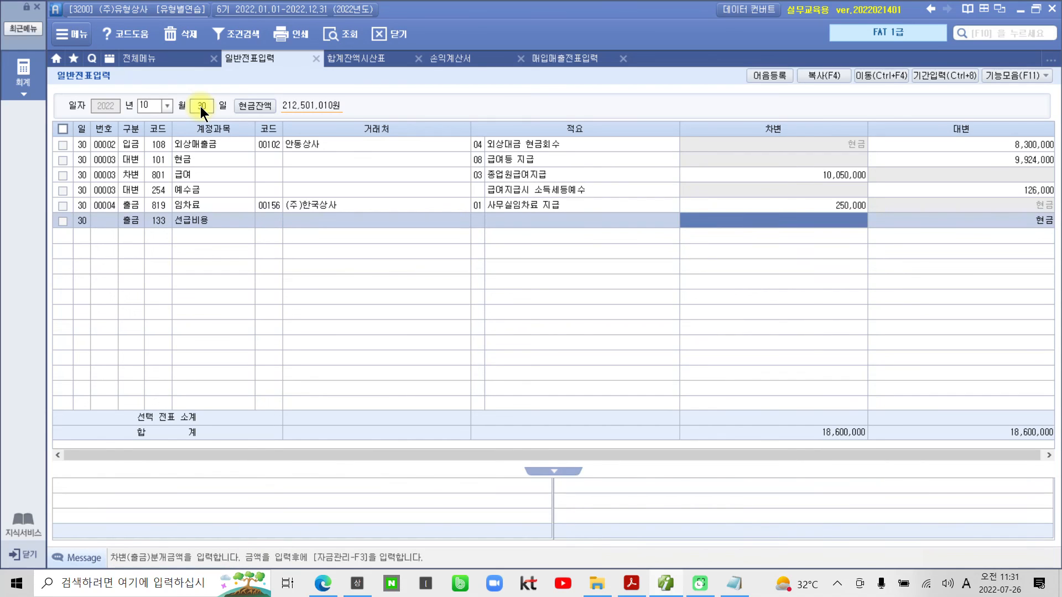
type("1500000")
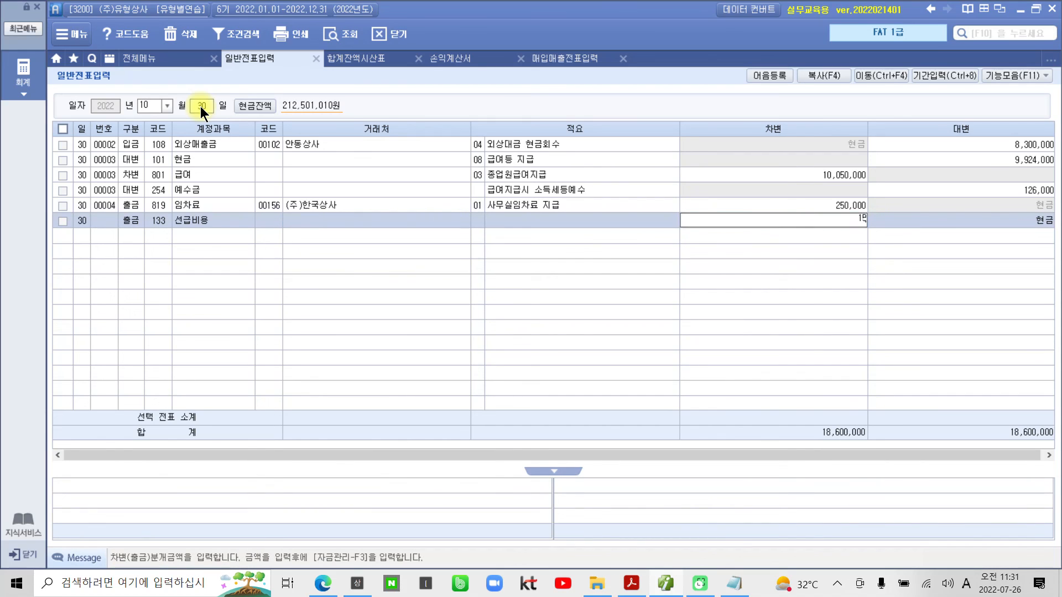
key("Return")
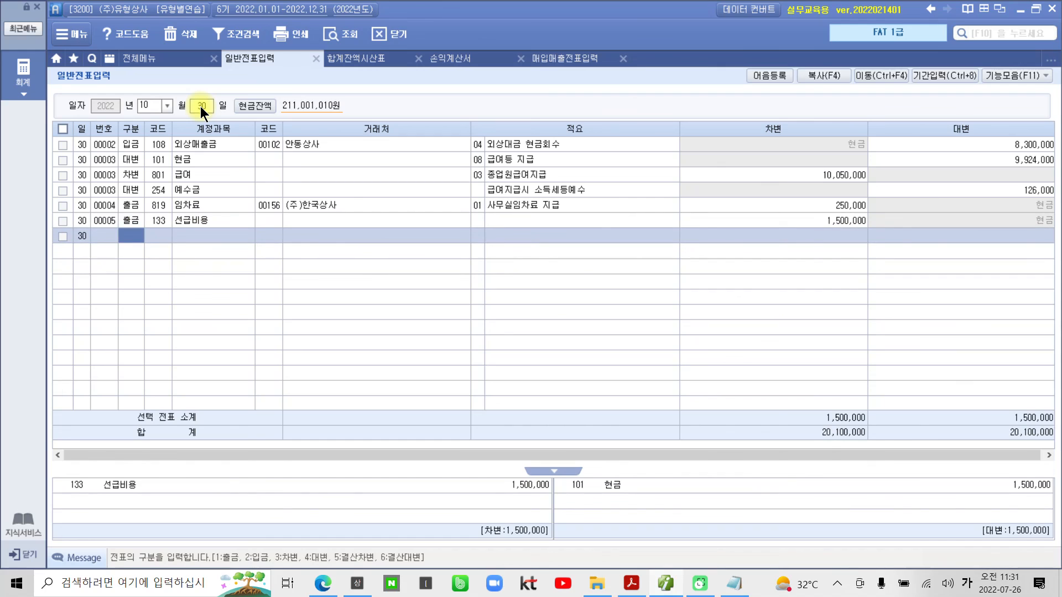
key("Up")
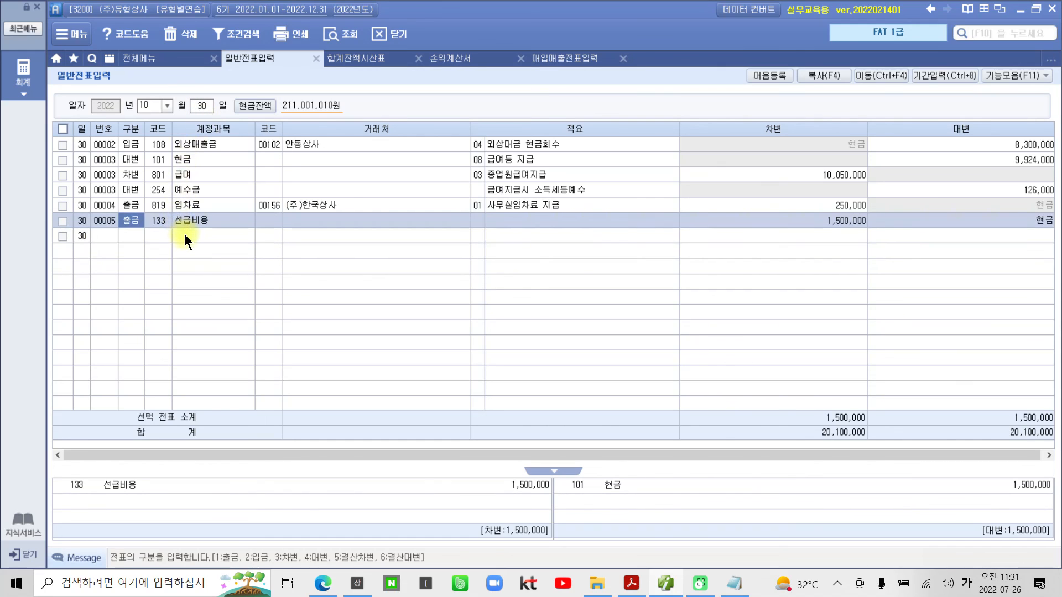